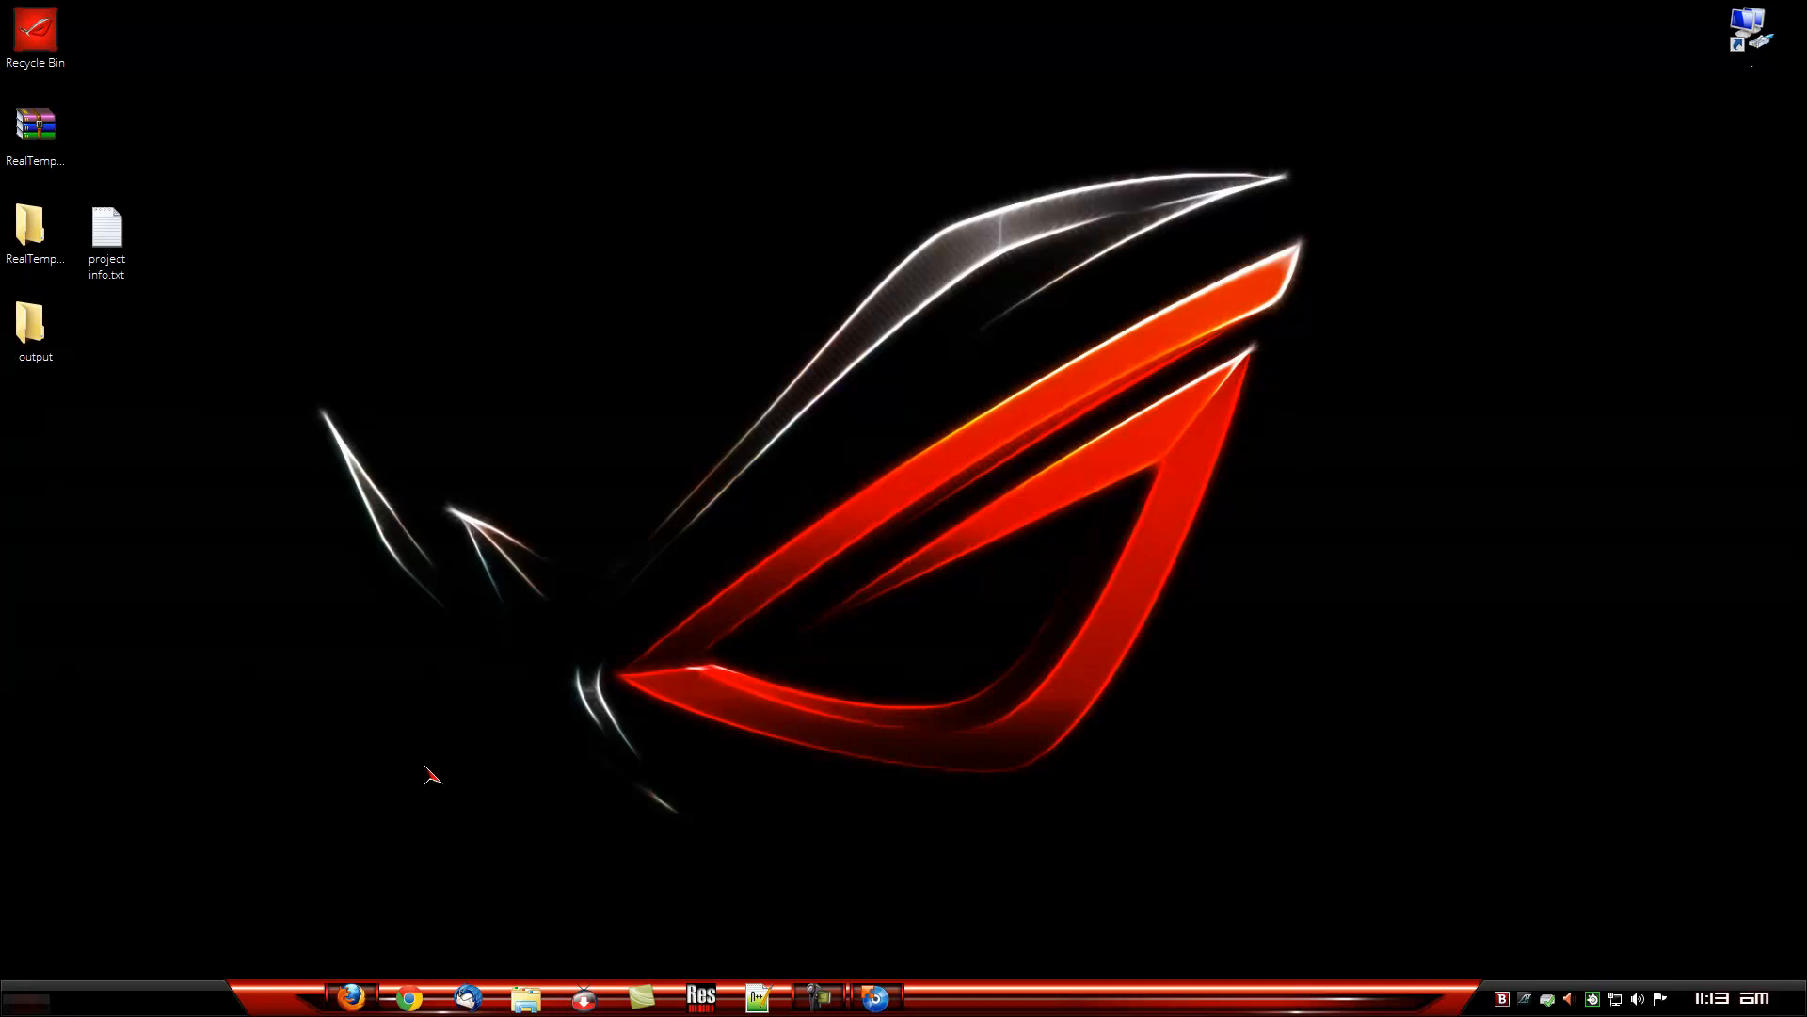
- Review the Advanced Installer website, the contents of the desktop RealTemp folder and the project info.txt file
click(355, 998)
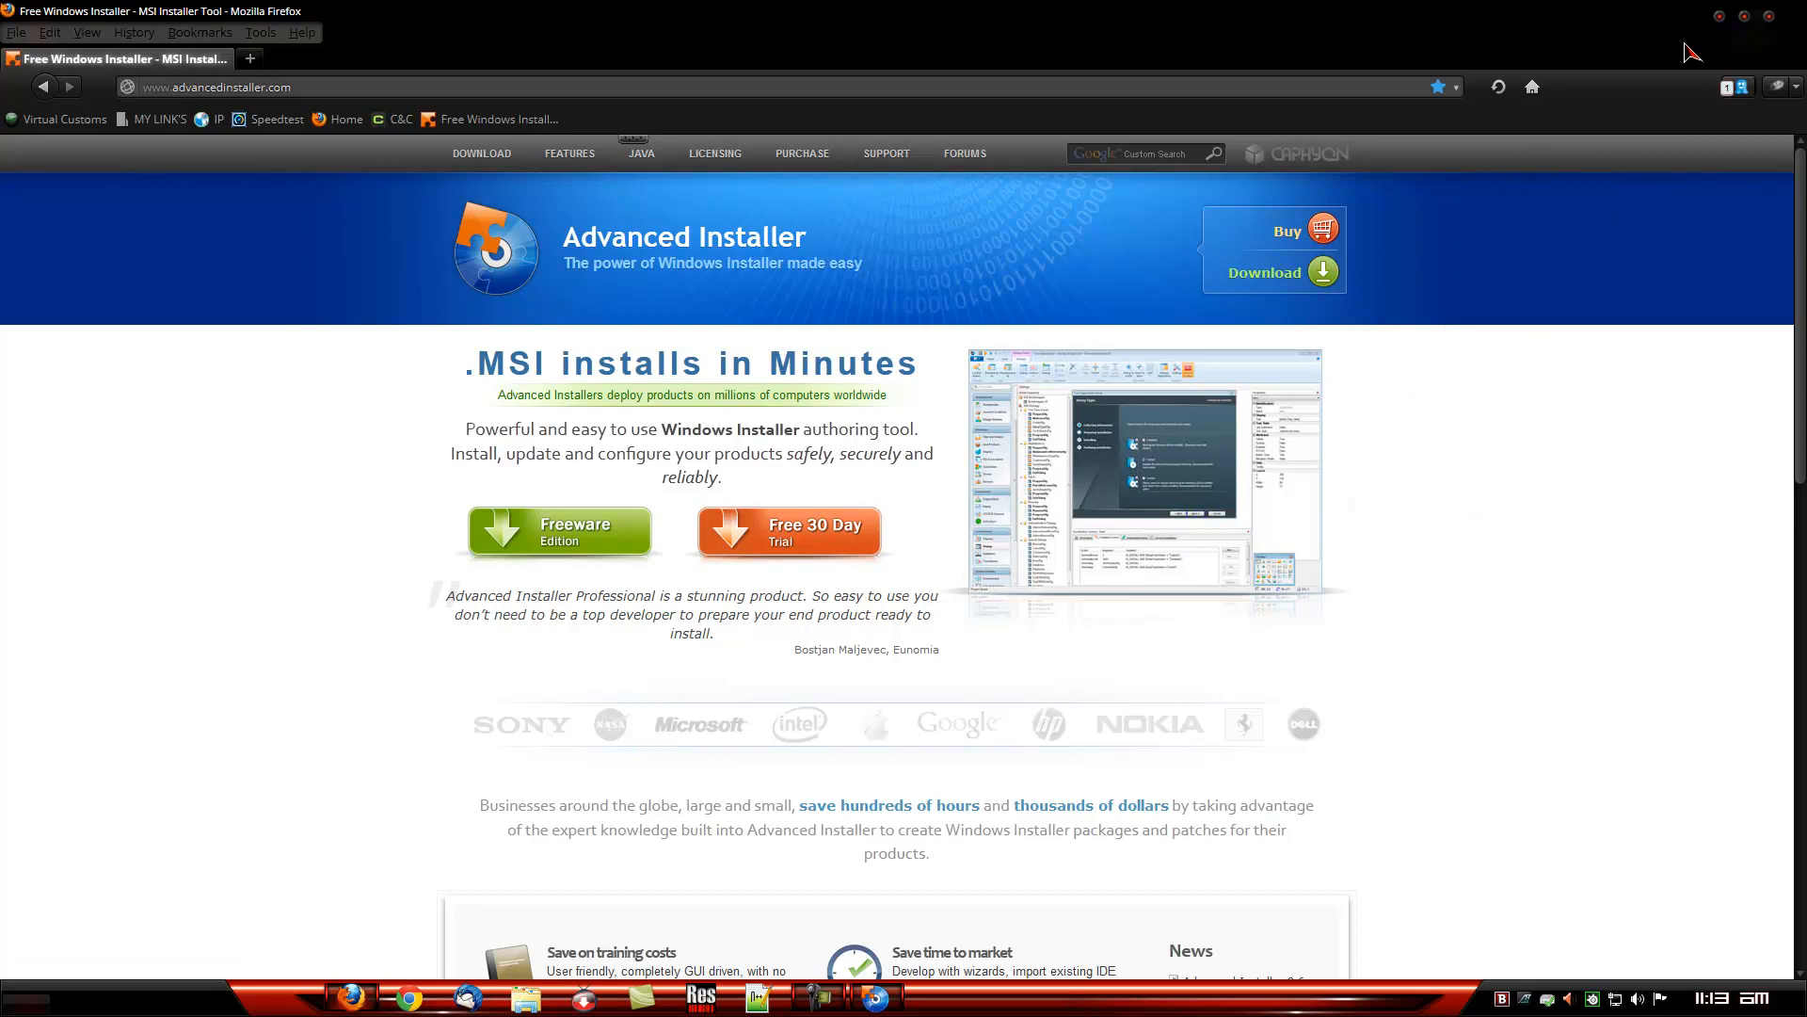
click(1721, 17)
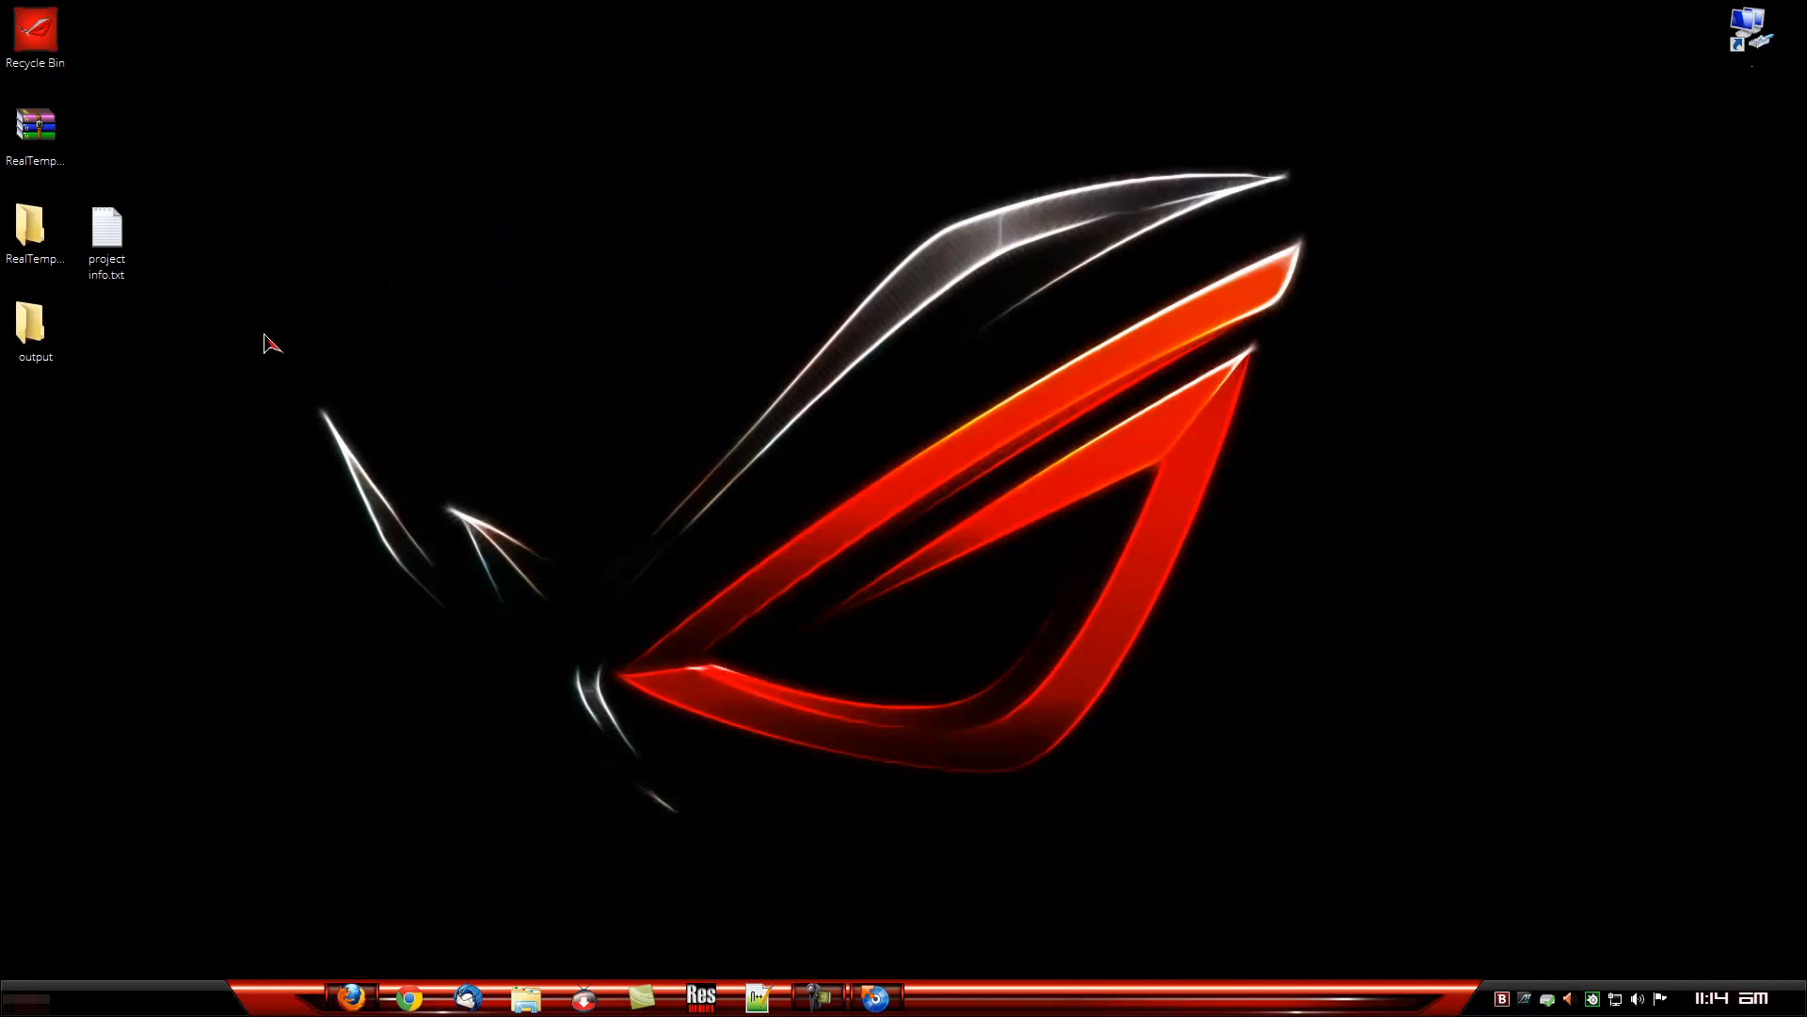
double_click(52, 243)
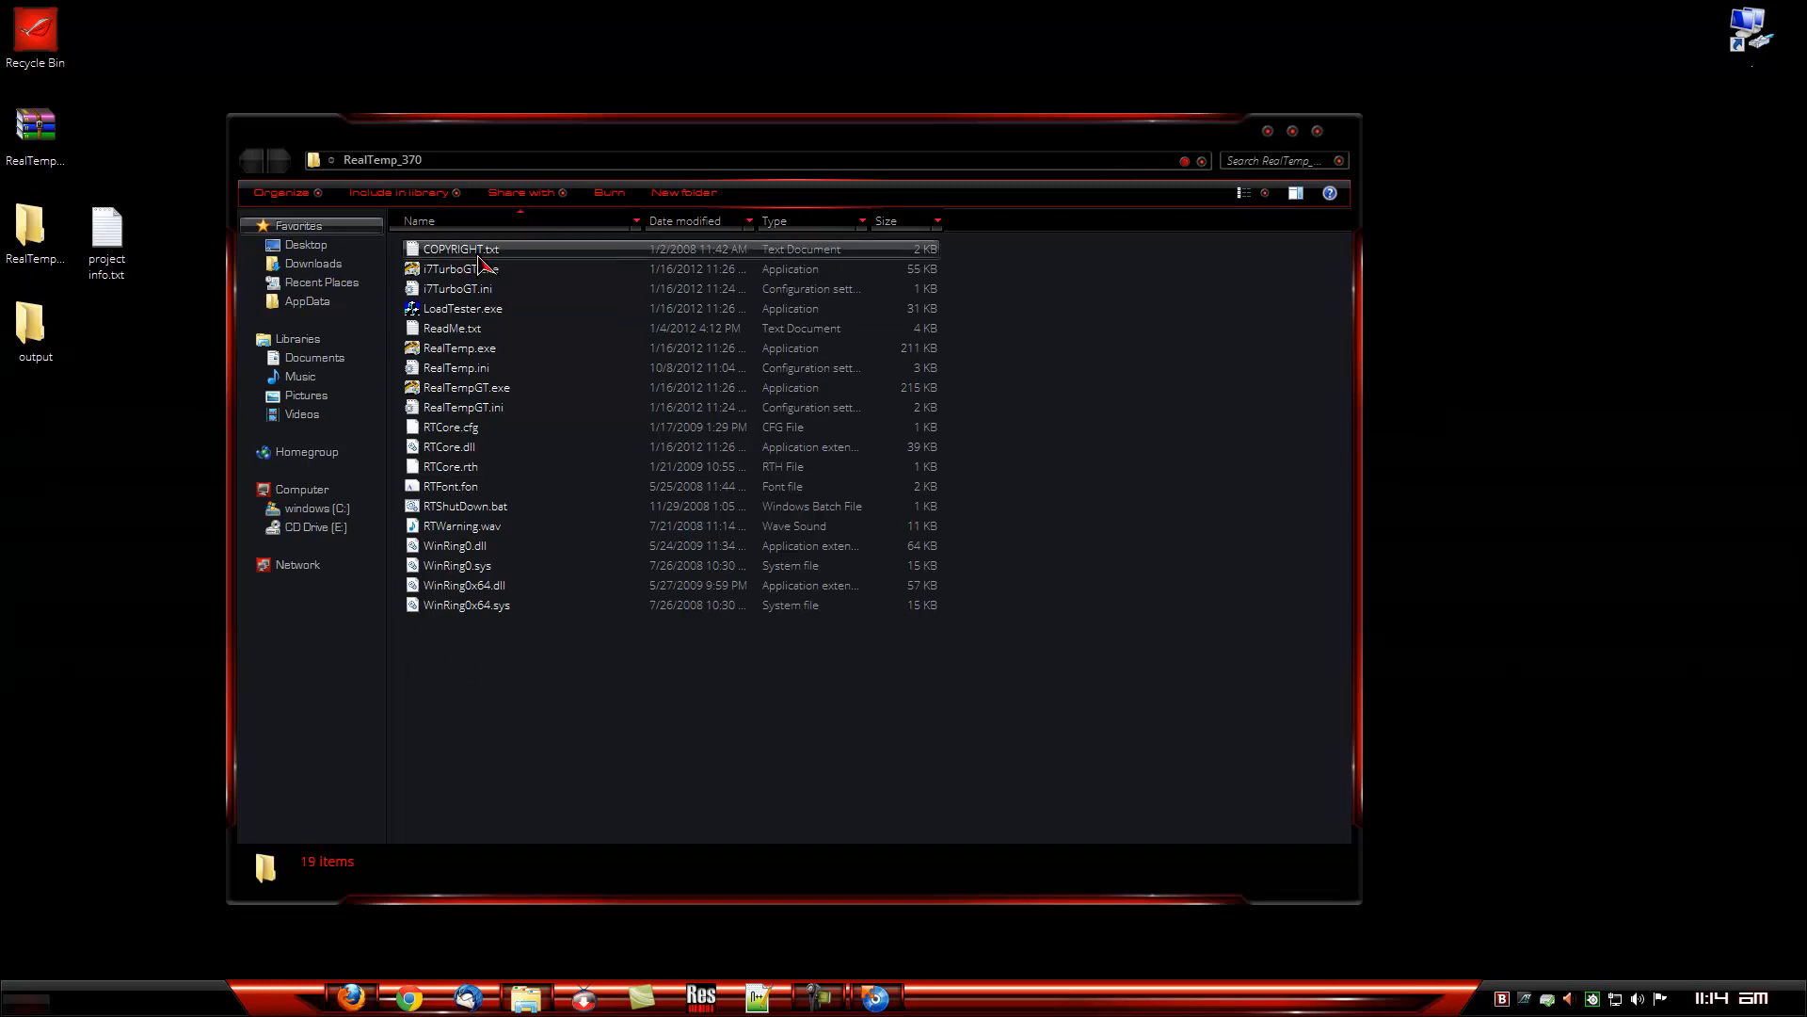
click(1316, 131)
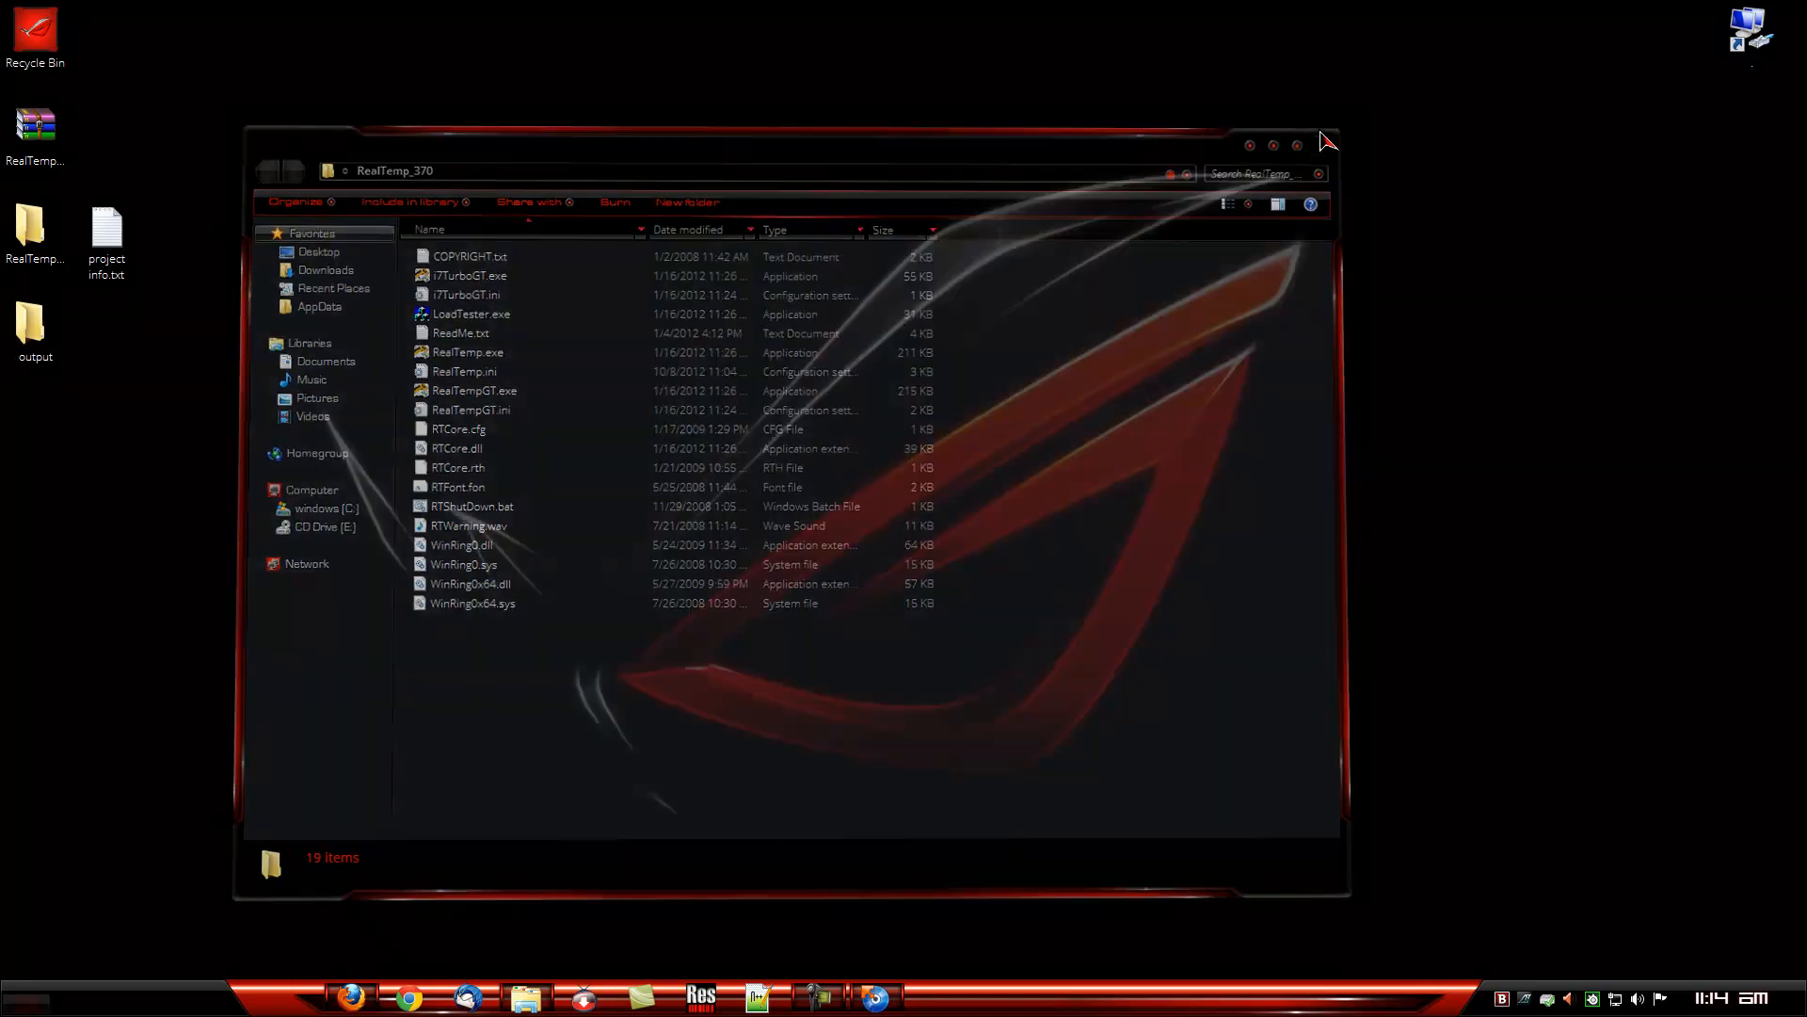
double_click(34, 335)
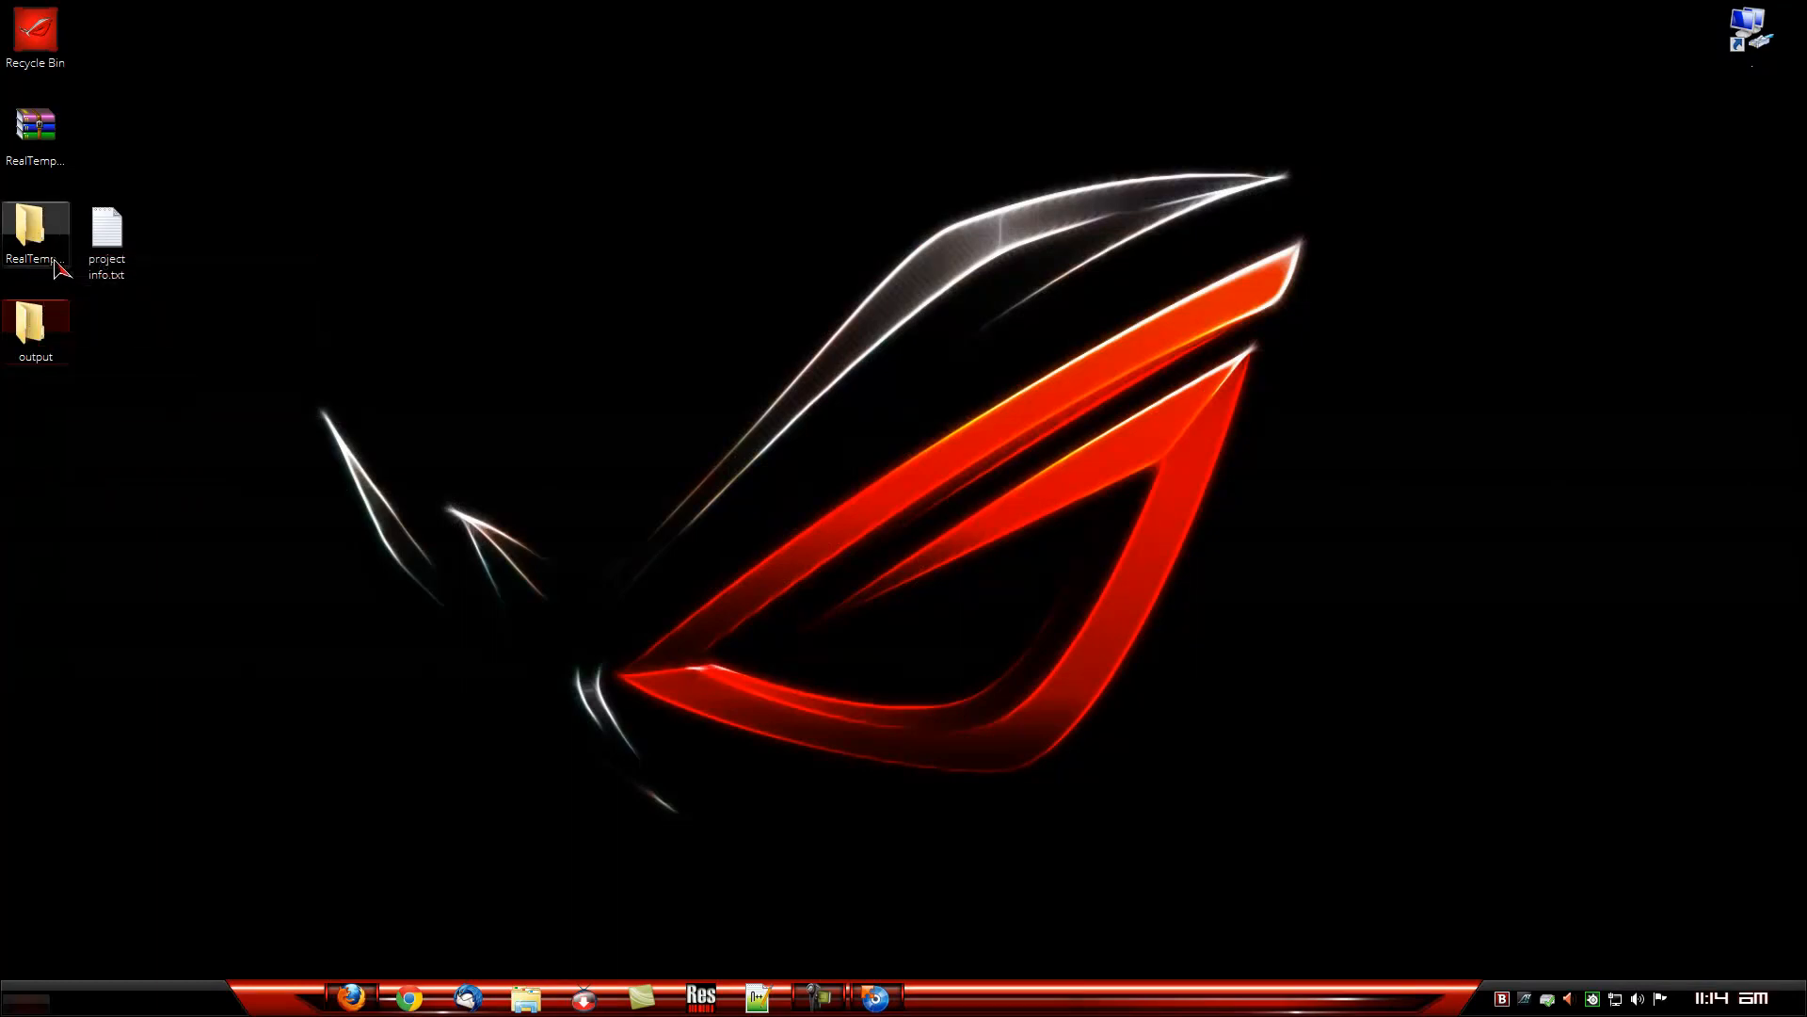
double_click(120, 234)
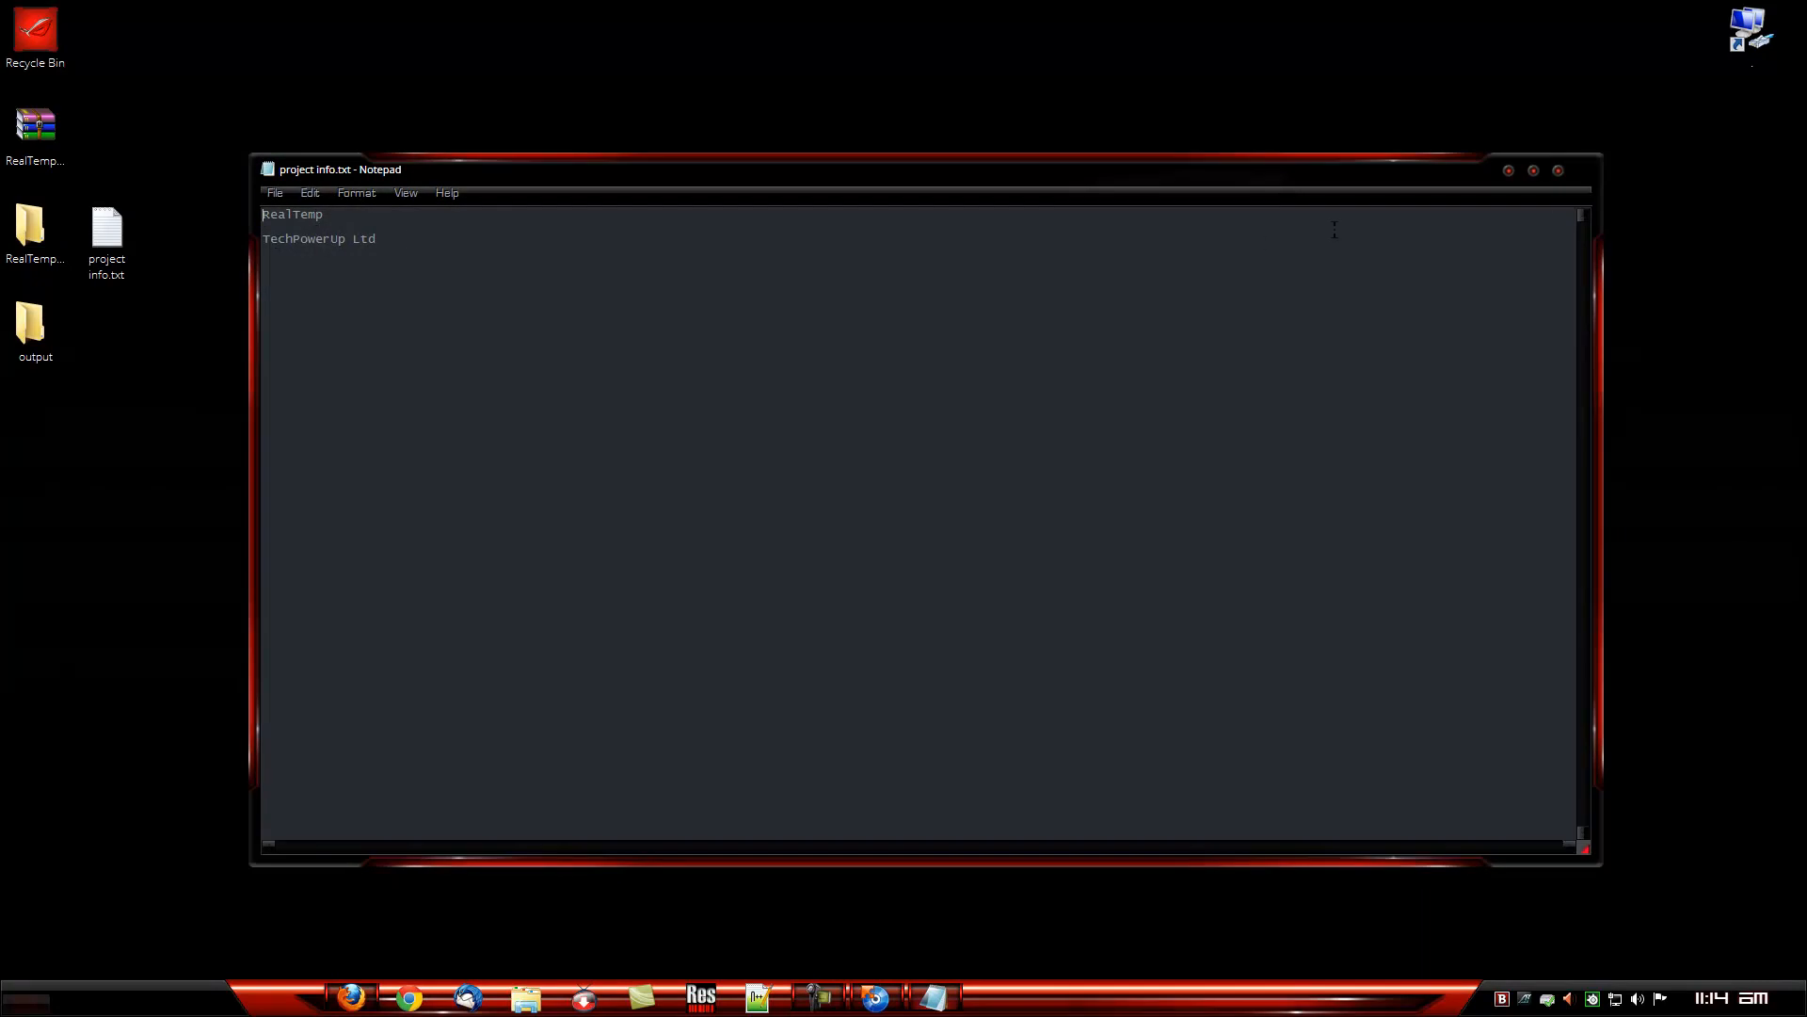
click(1559, 172)
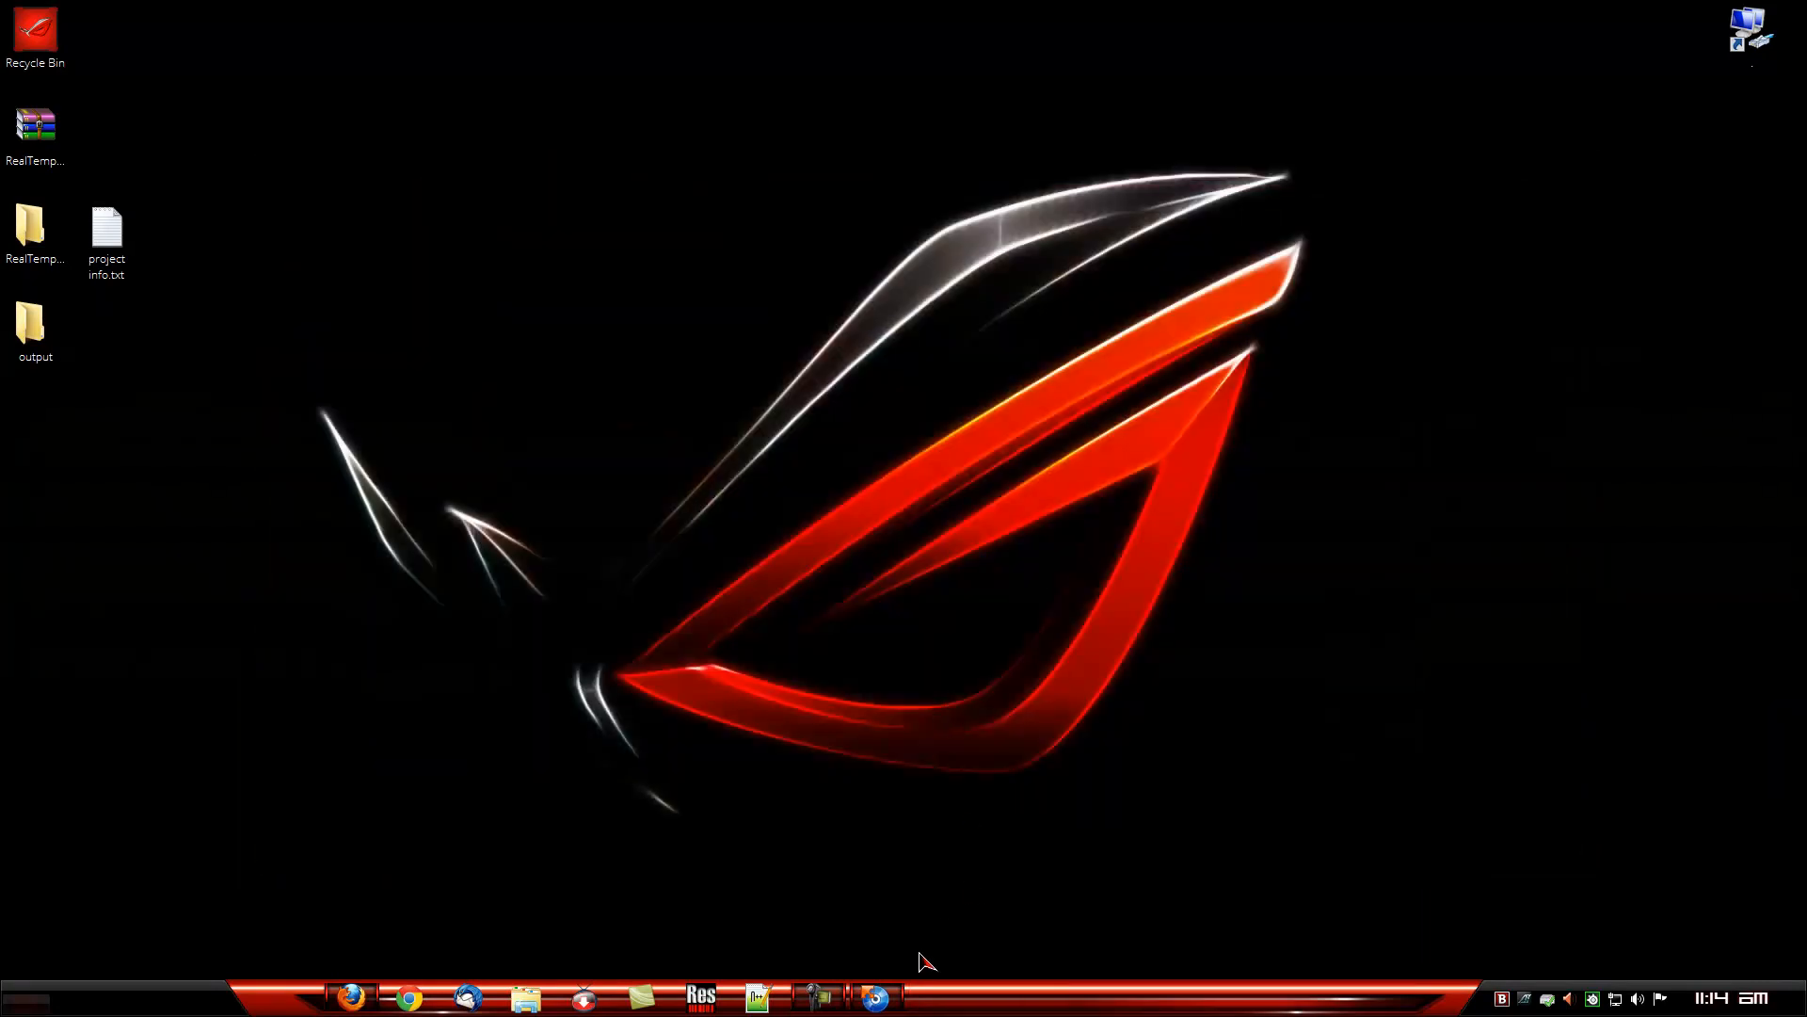
- Switch to Advanced Installer and create a new installer project from the Simple generic template
click(888, 1005)
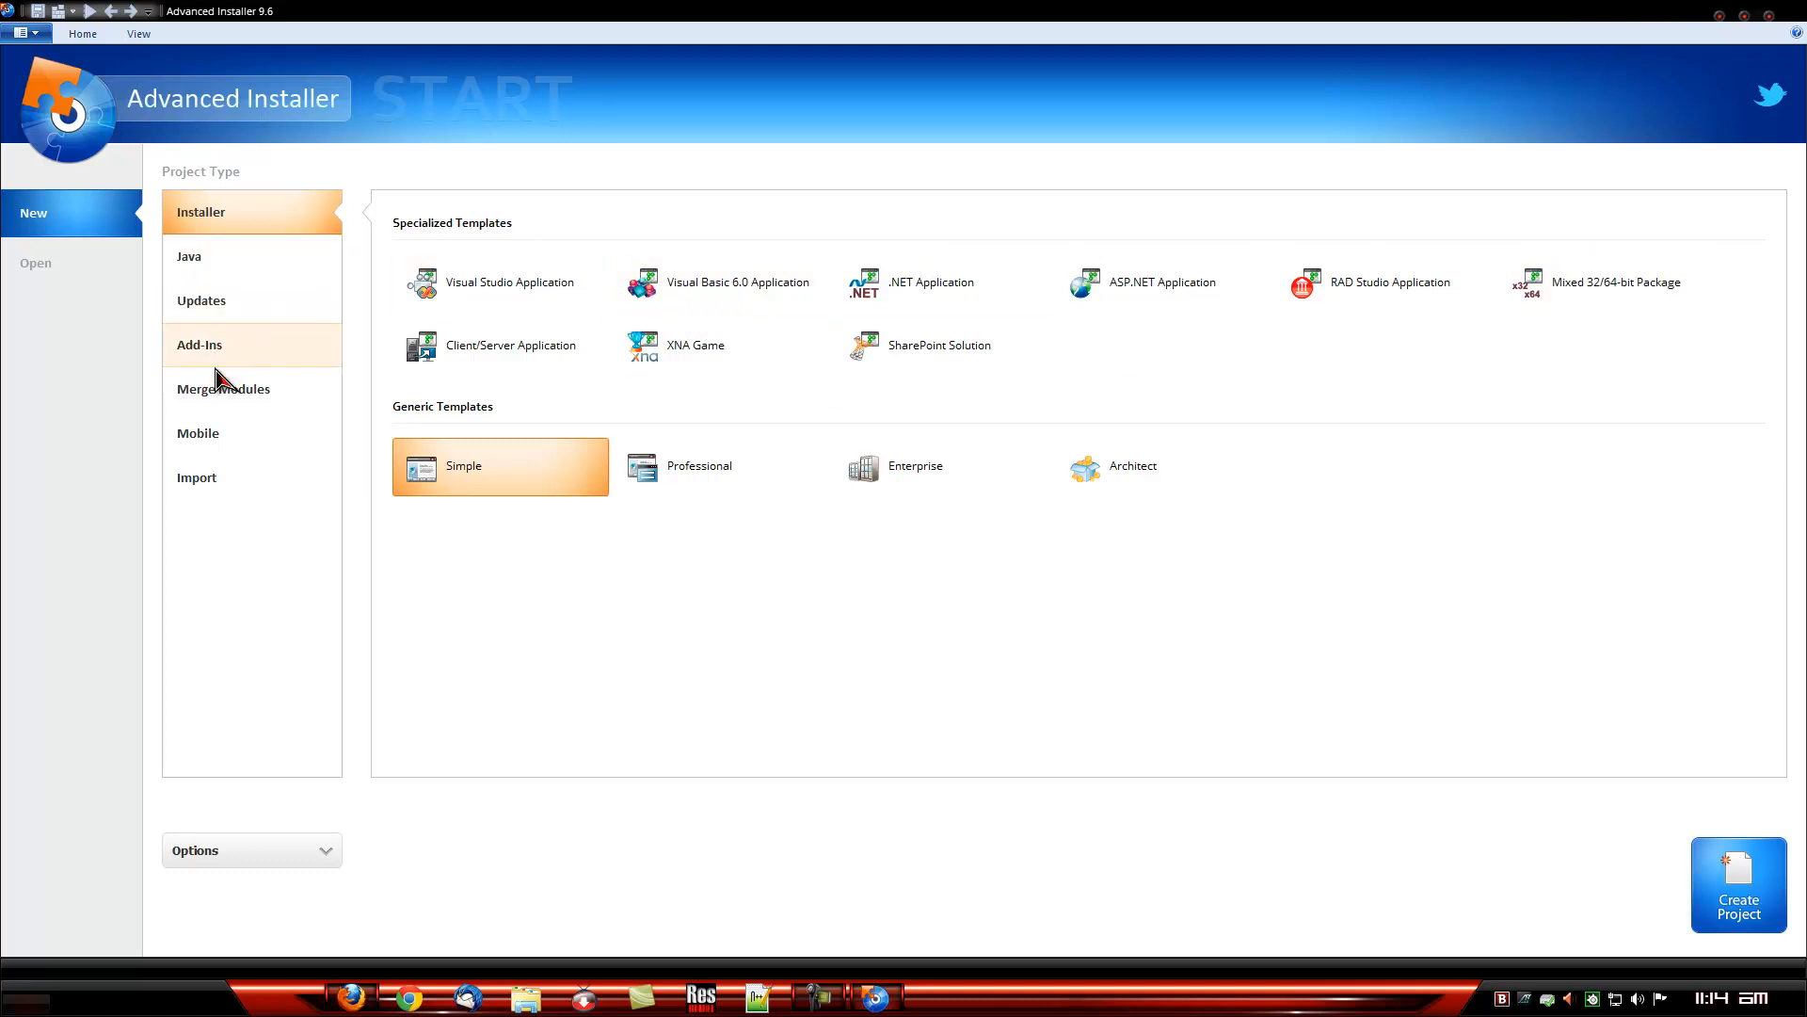
double_click(481, 477)
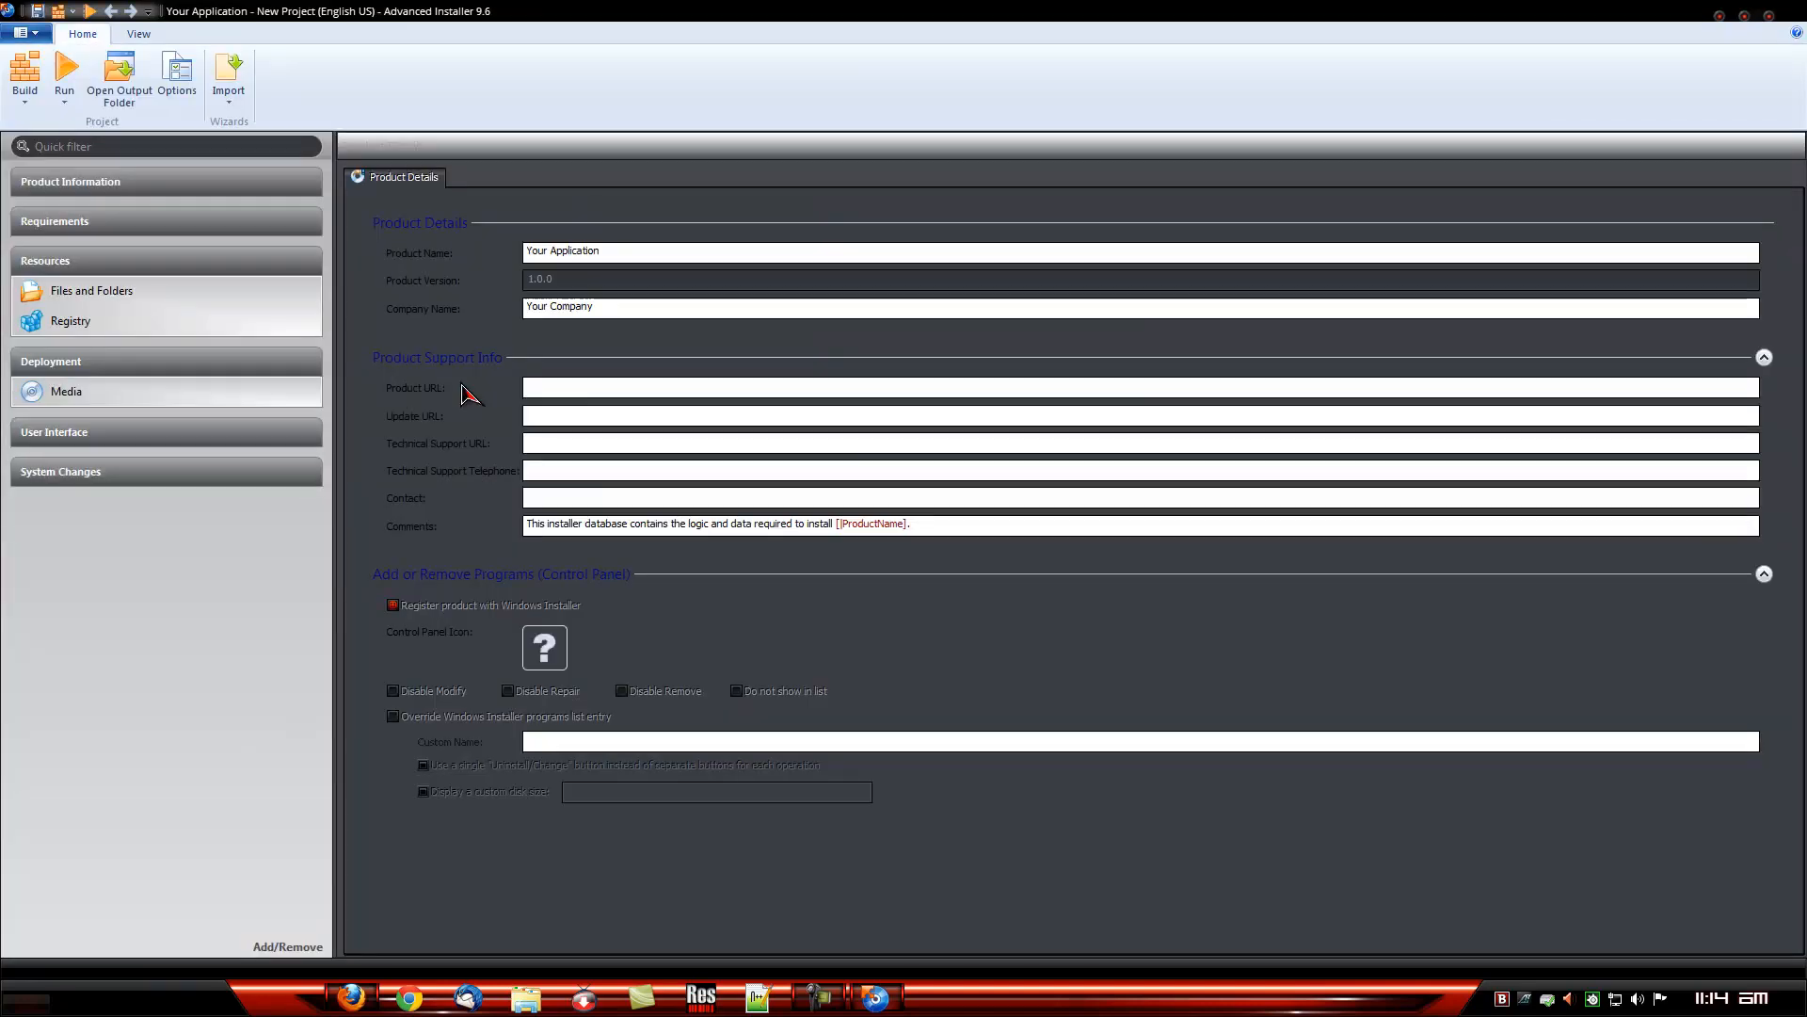
click(185, 263)
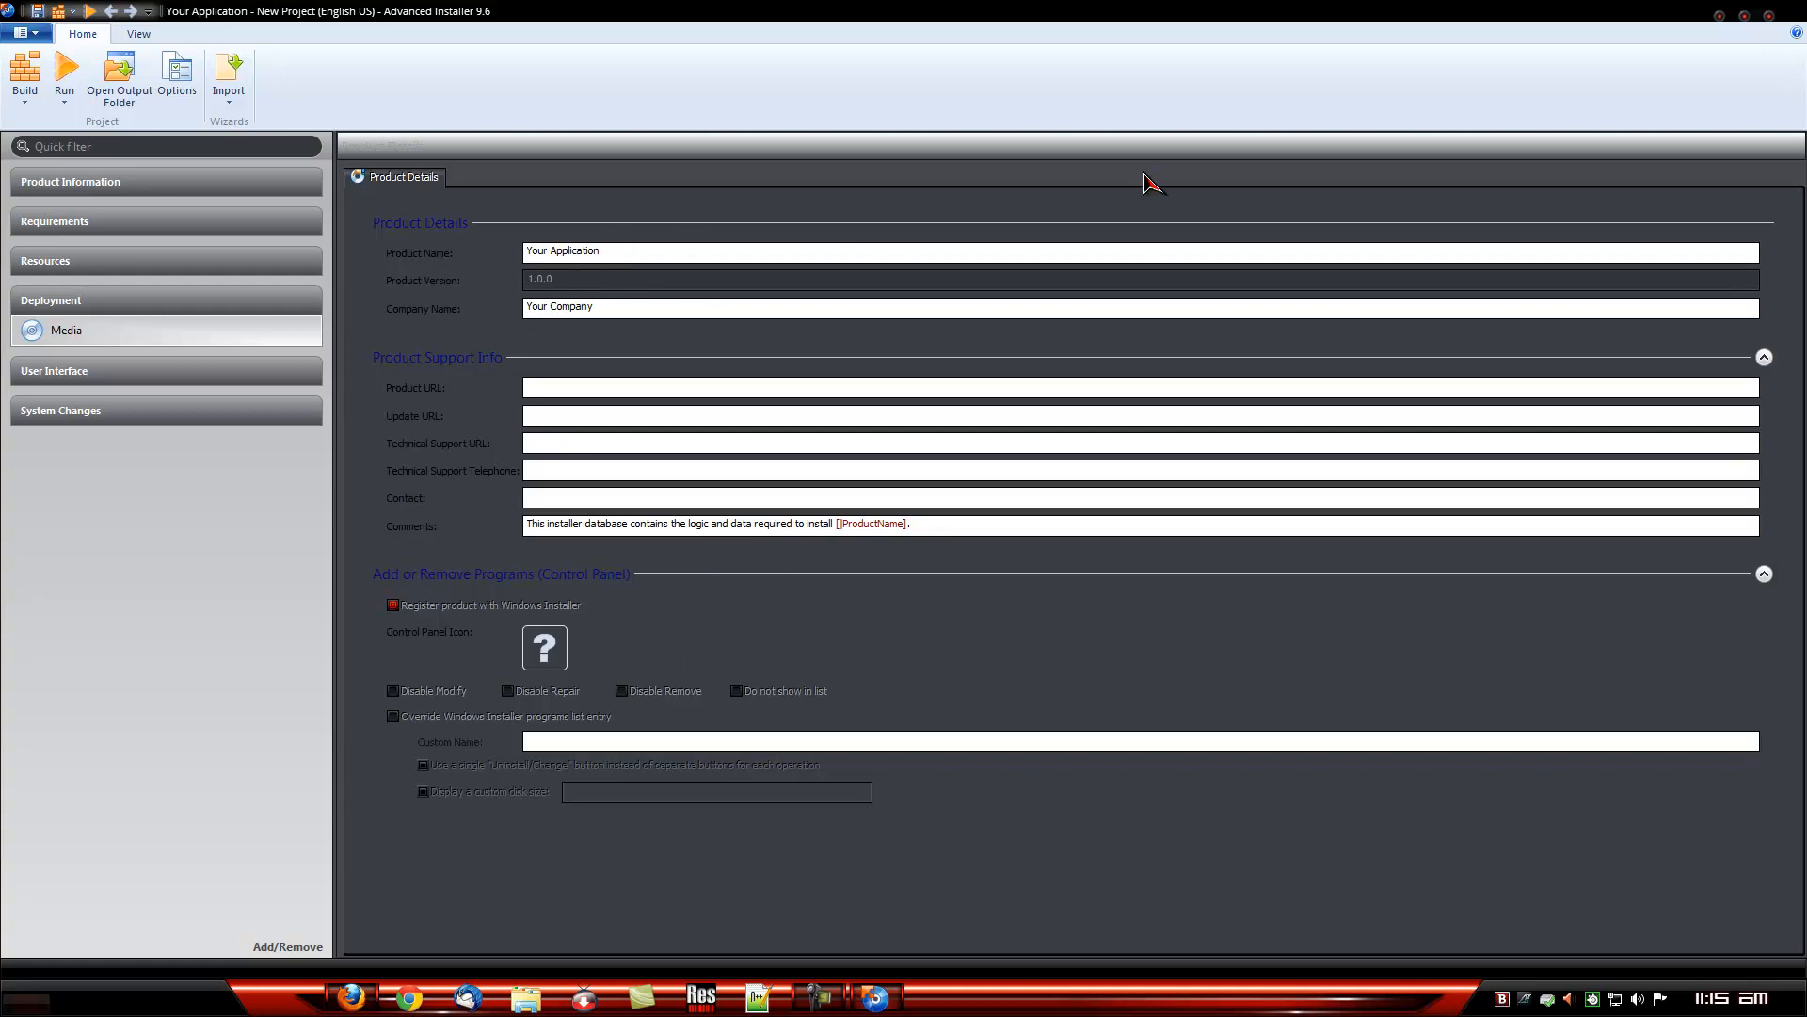
- Copy the application name from project info.txt and set the Product Name to RealTemp
click(1718, 15)
double_click(106, 230)
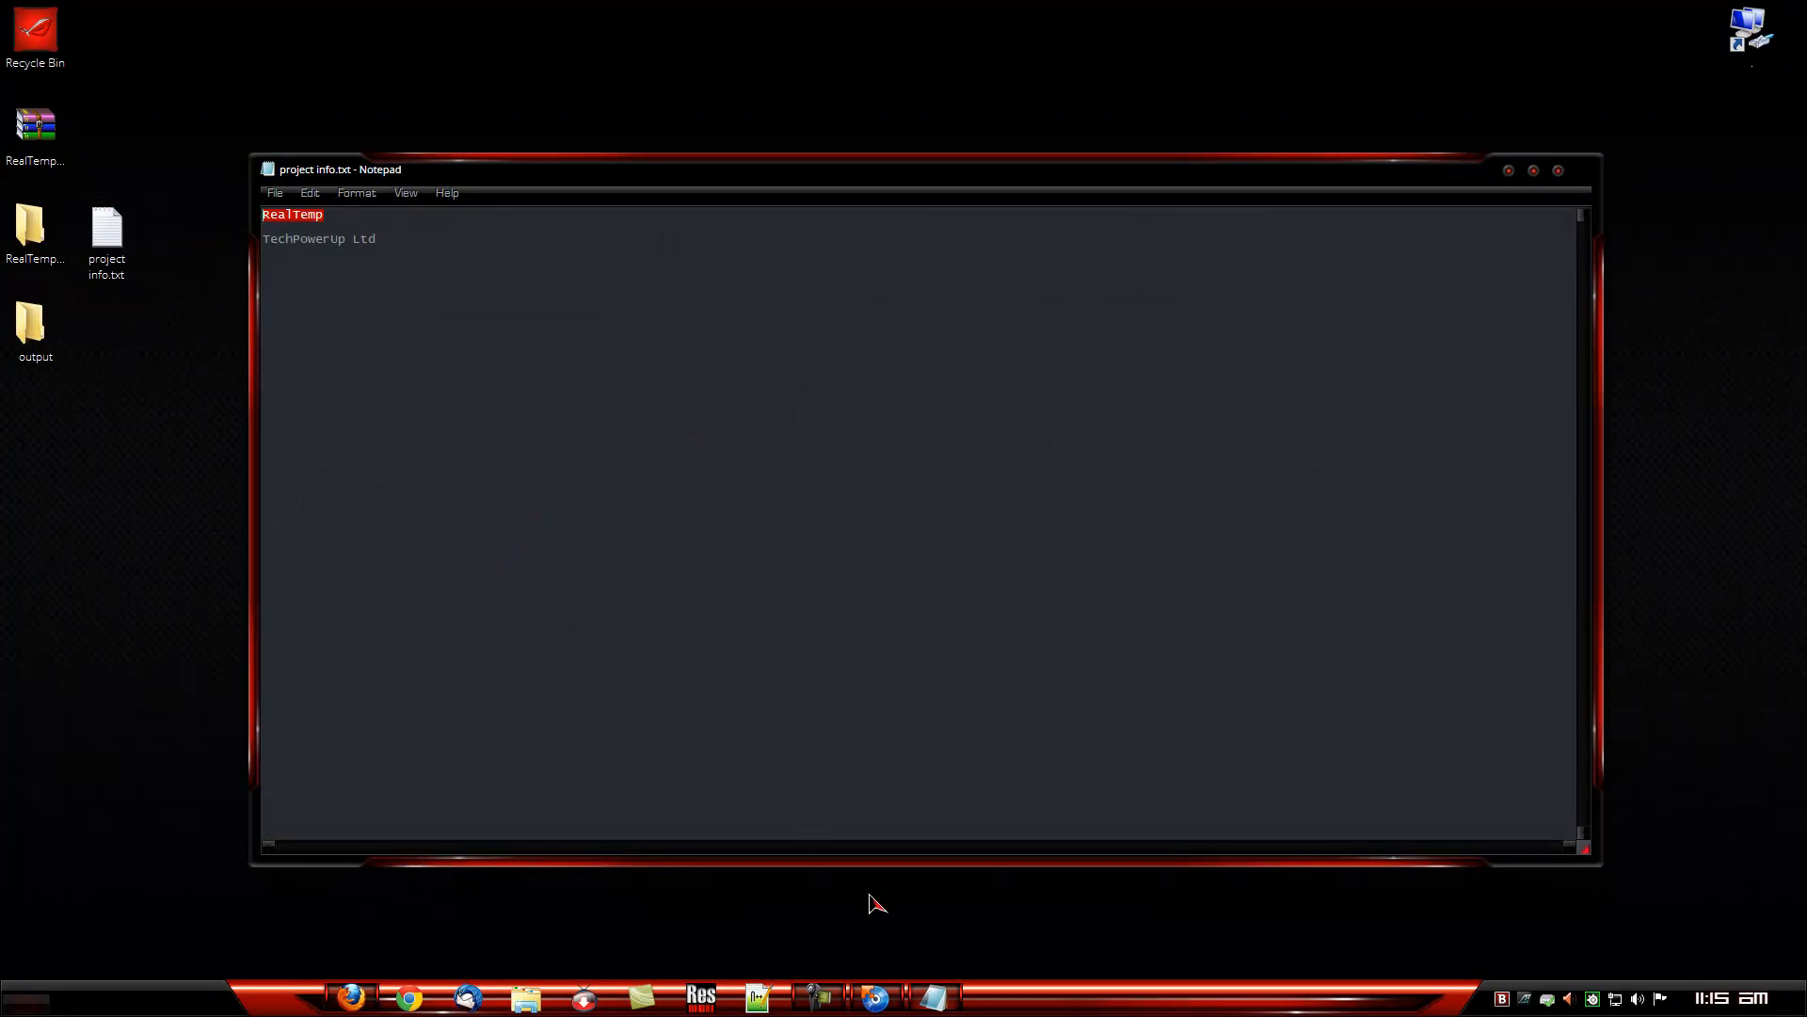
click(875, 998)
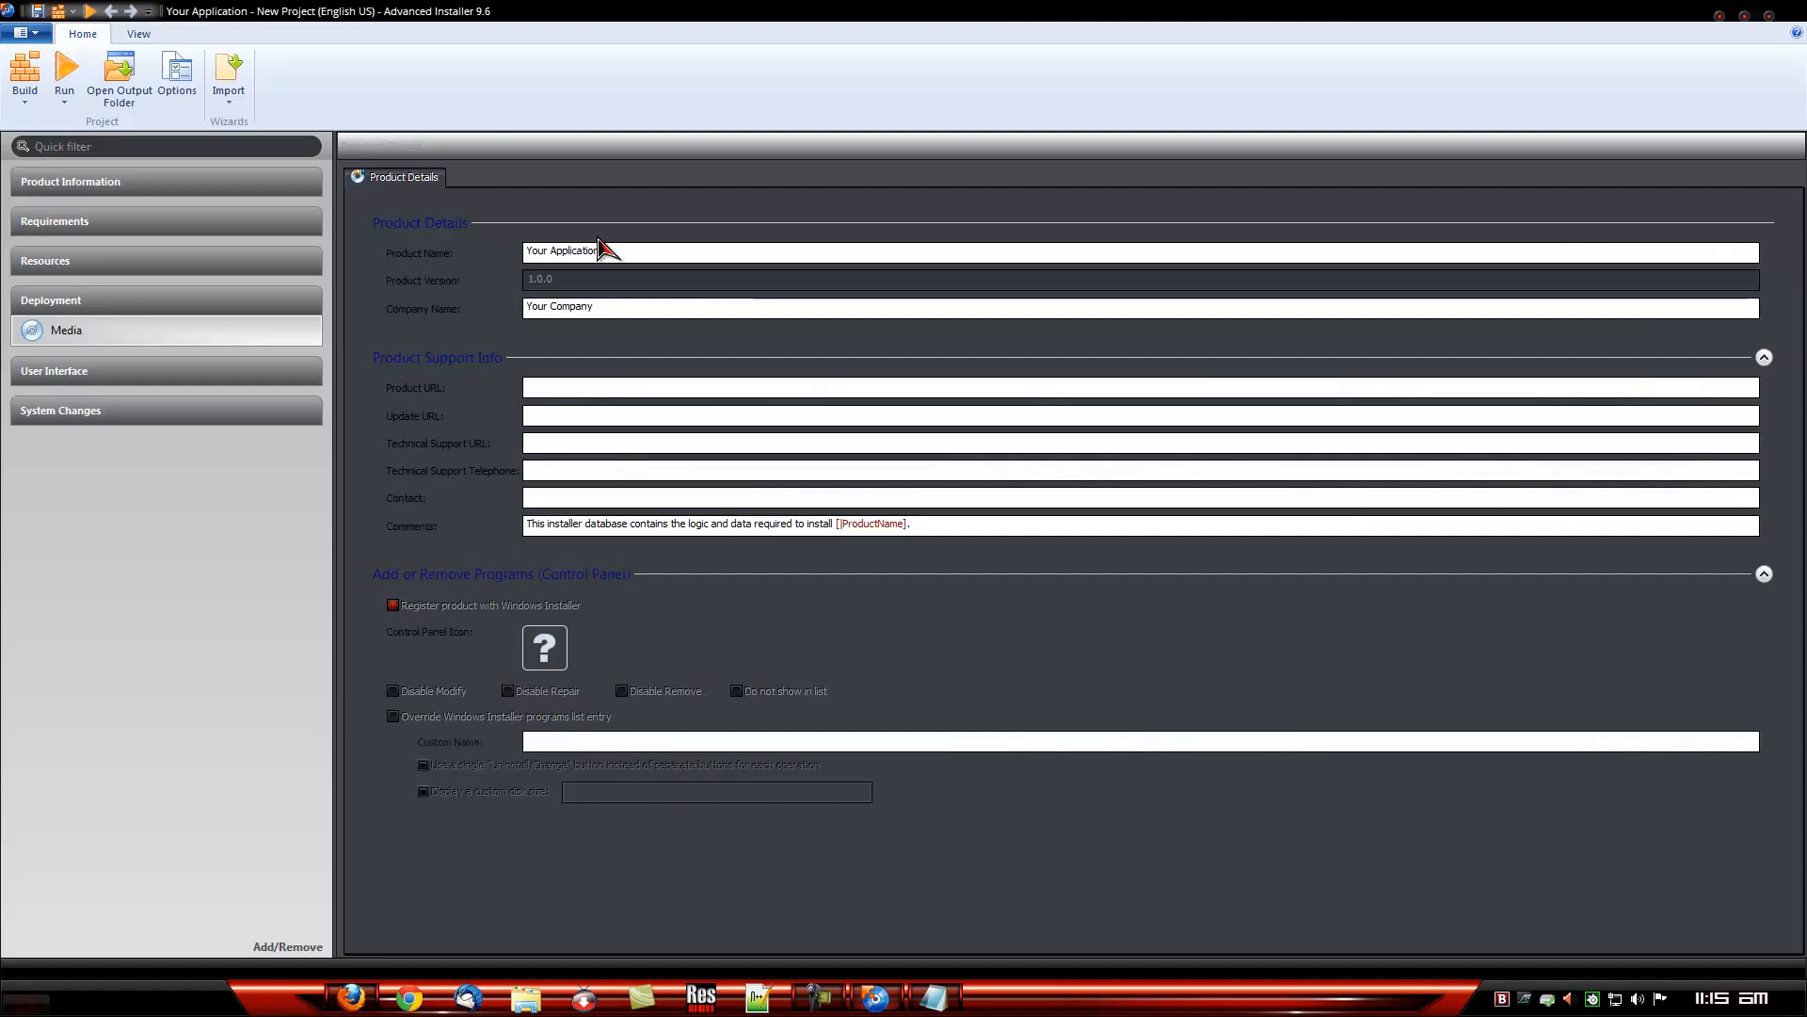
drag(612, 252, 492, 270)
text(RealTemp)
- Copy the company from project info.txt and set the Company Name to TechPowerUp Ltd
click(934, 996)
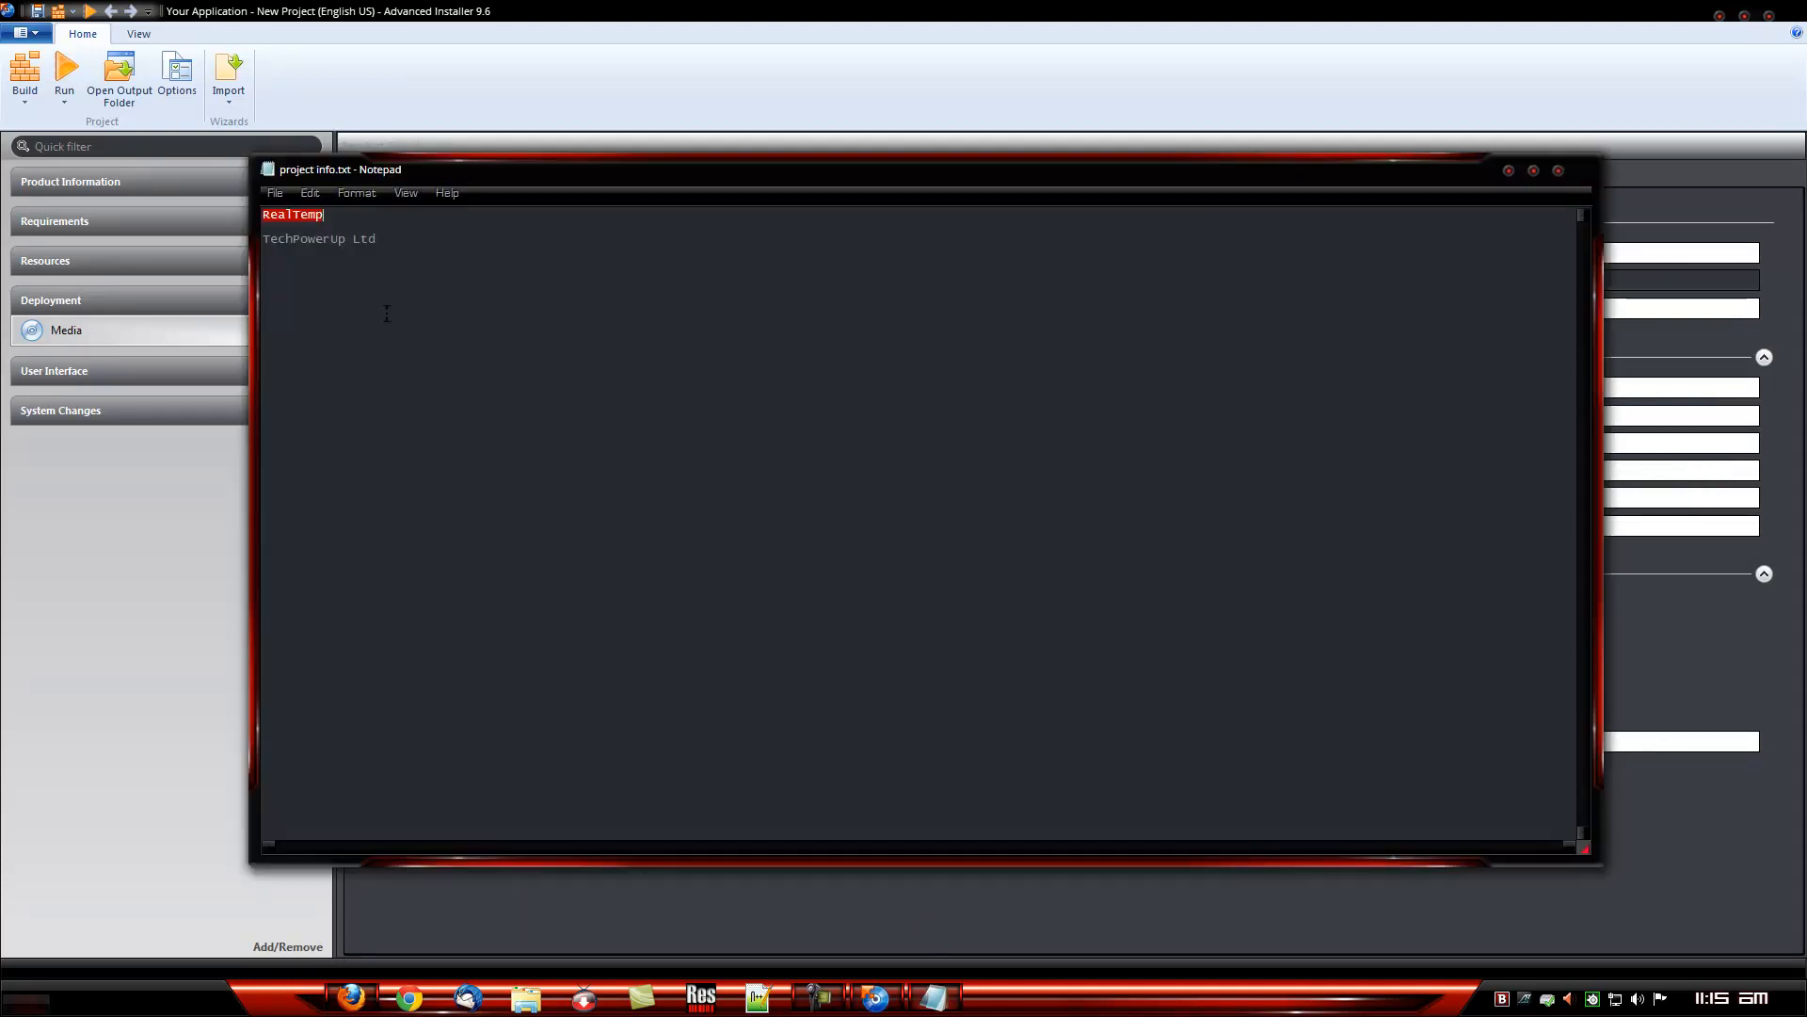
drag(391, 243, 264, 239)
key(ctrl+c)
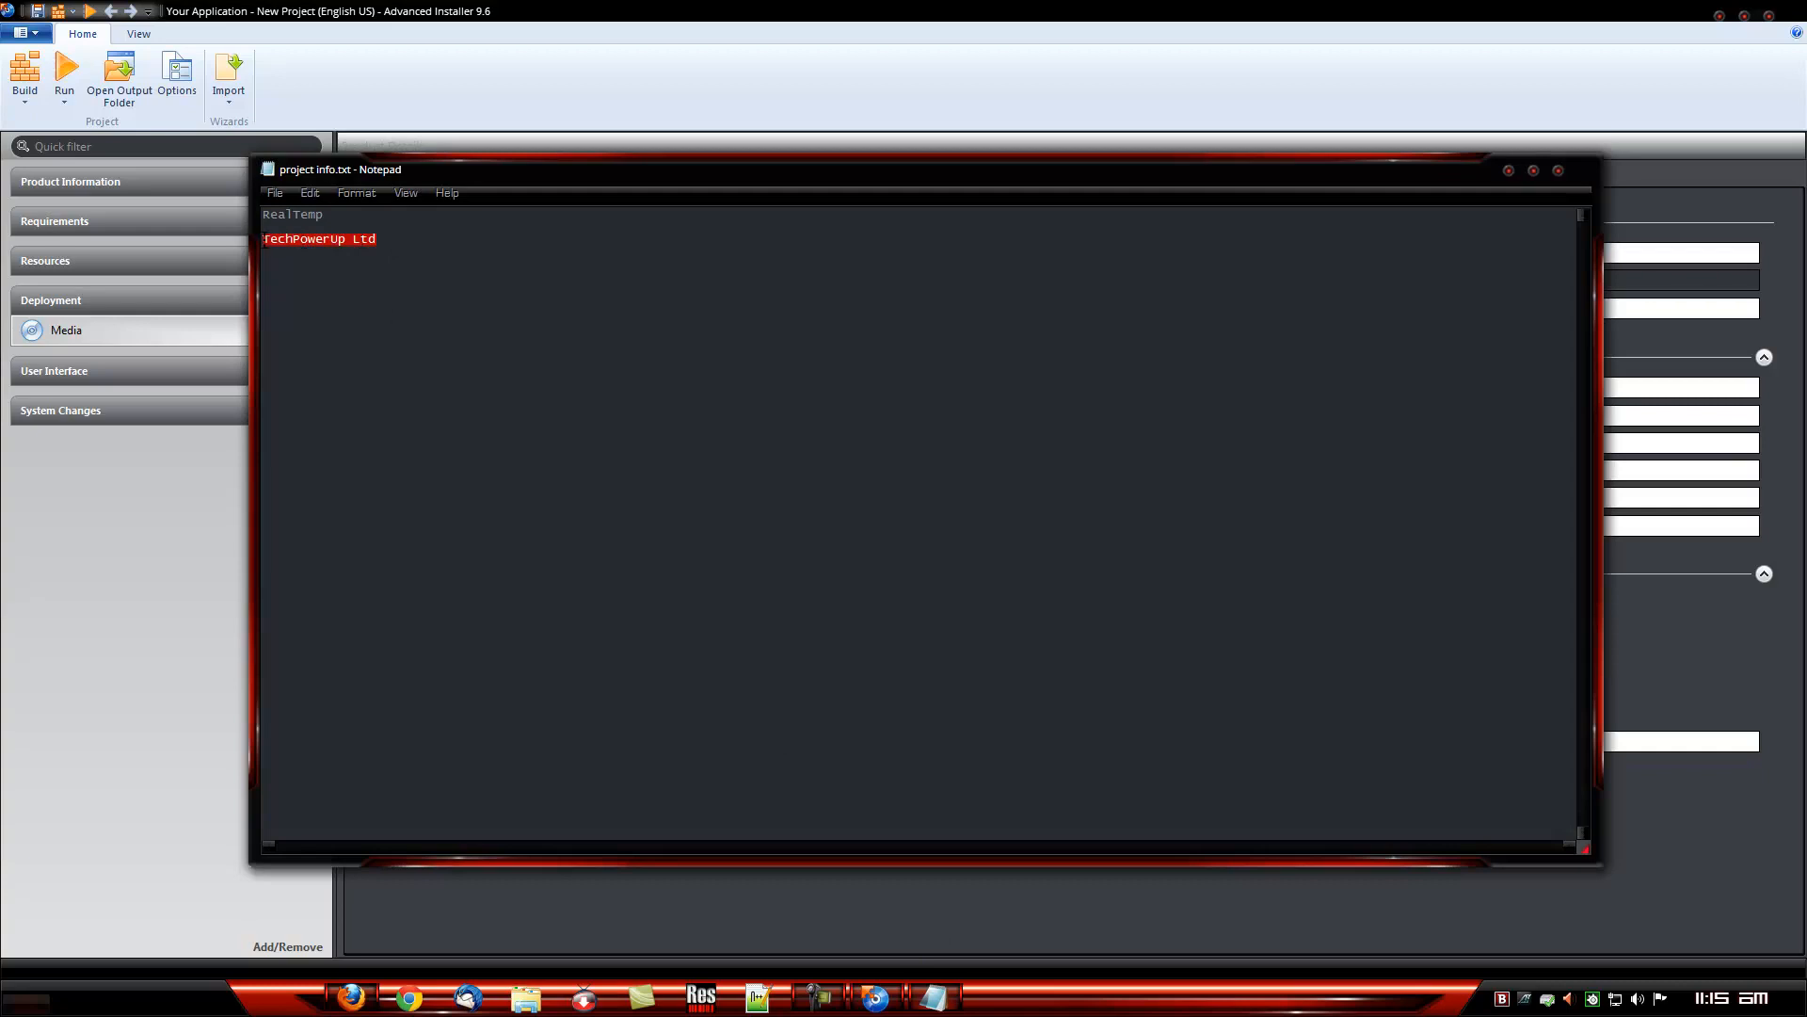
click(1509, 170)
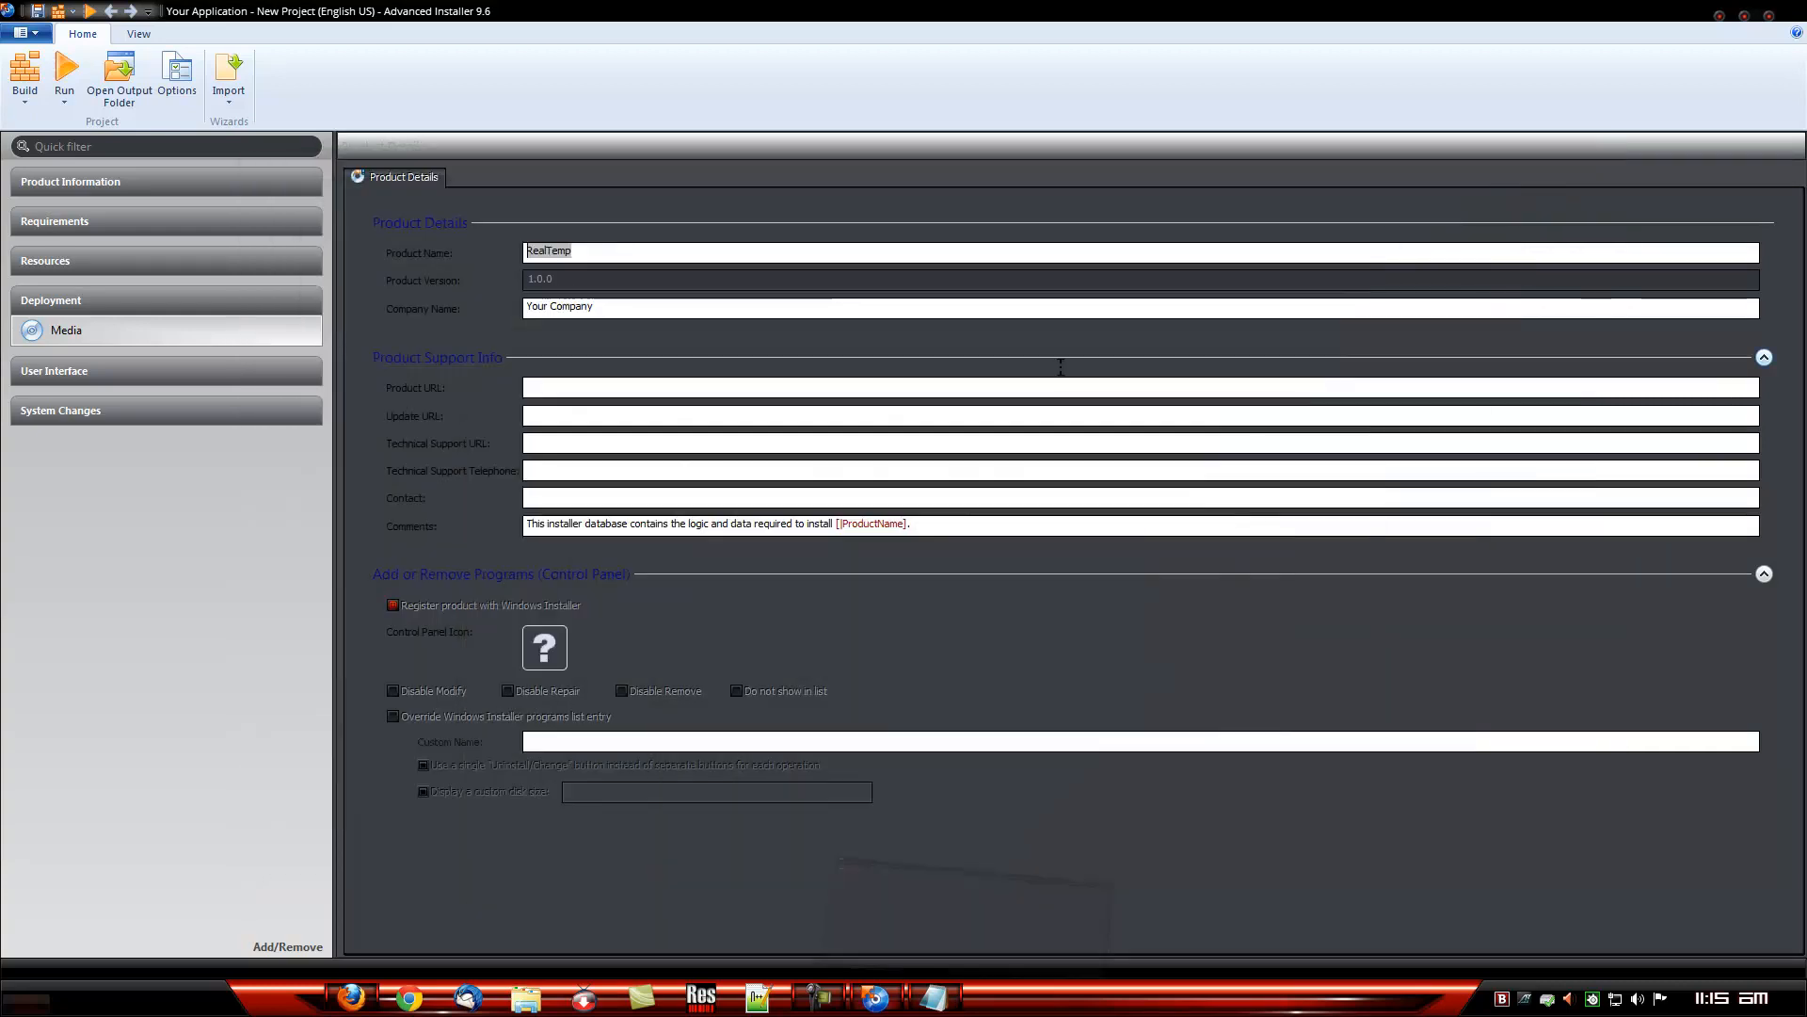
drag(607, 308, 439, 311)
key(ctrl+v)
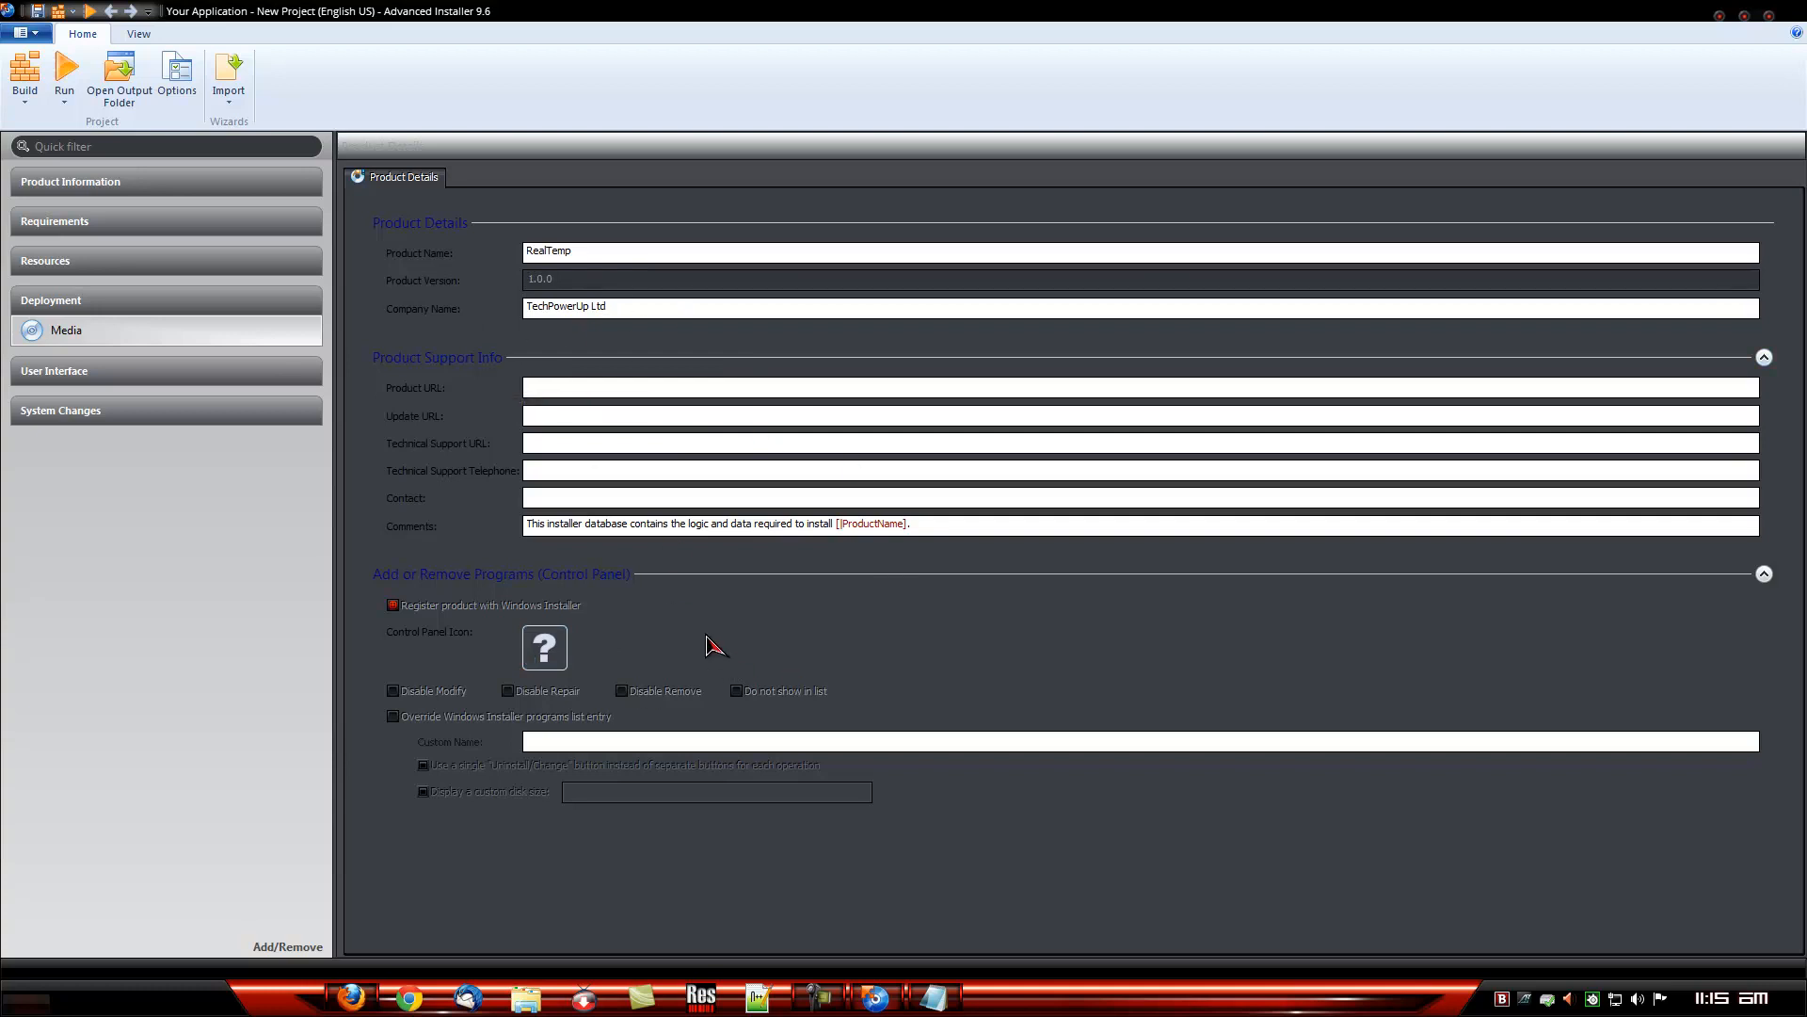
- Open ReadMe.txt from the RealTemp_370 folder in Notepad++ and select the techpowerup.com/realtemp address for copying
click(877, 1000)
double_click(40, 243)
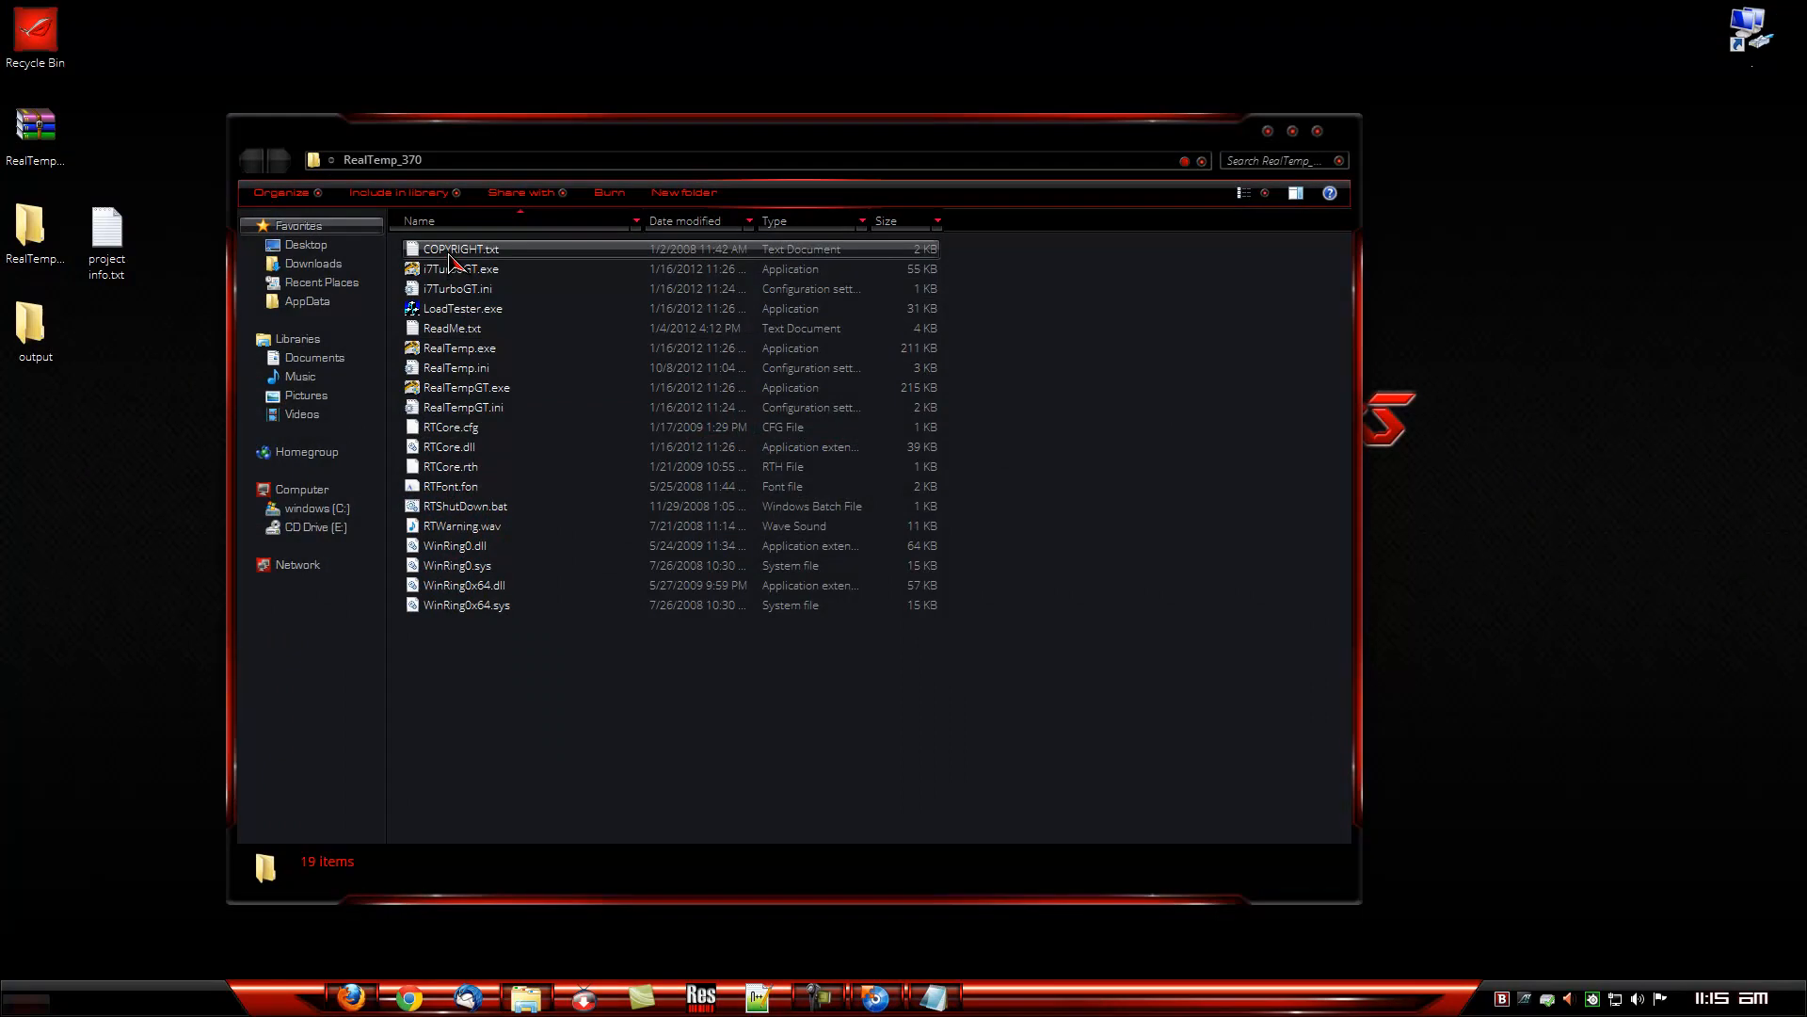
right_click(446, 329)
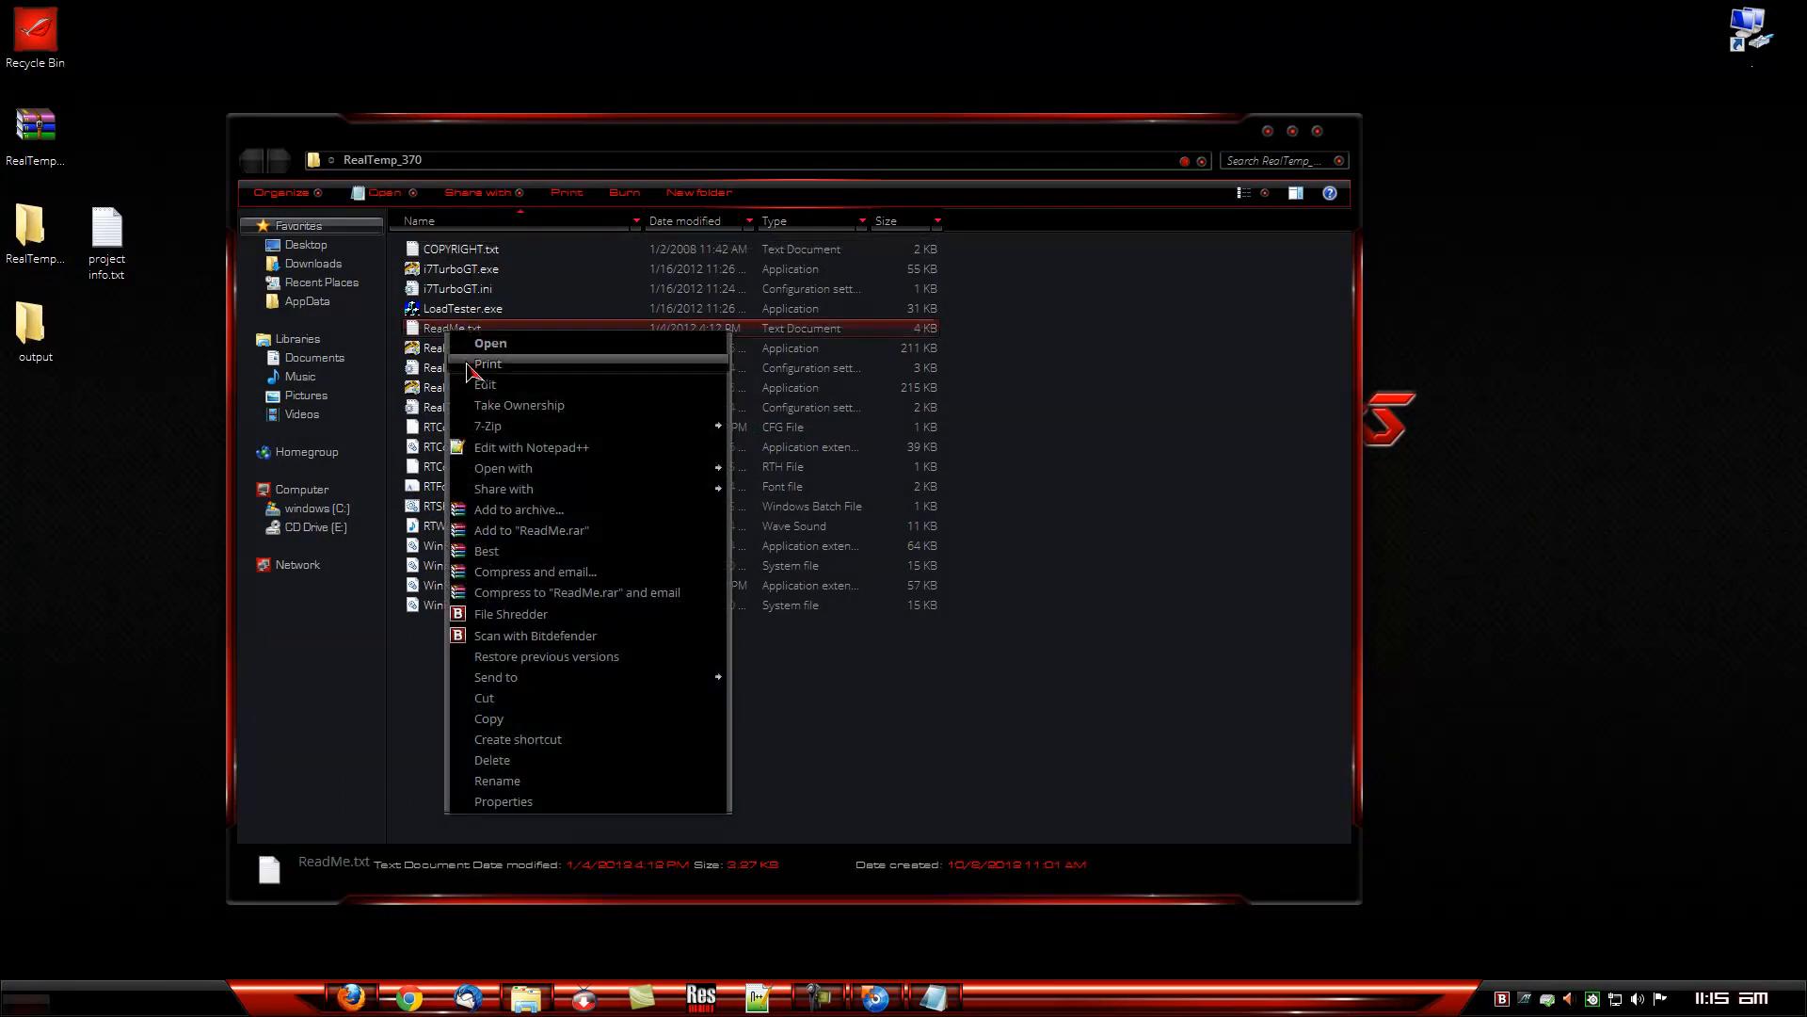
click(513, 449)
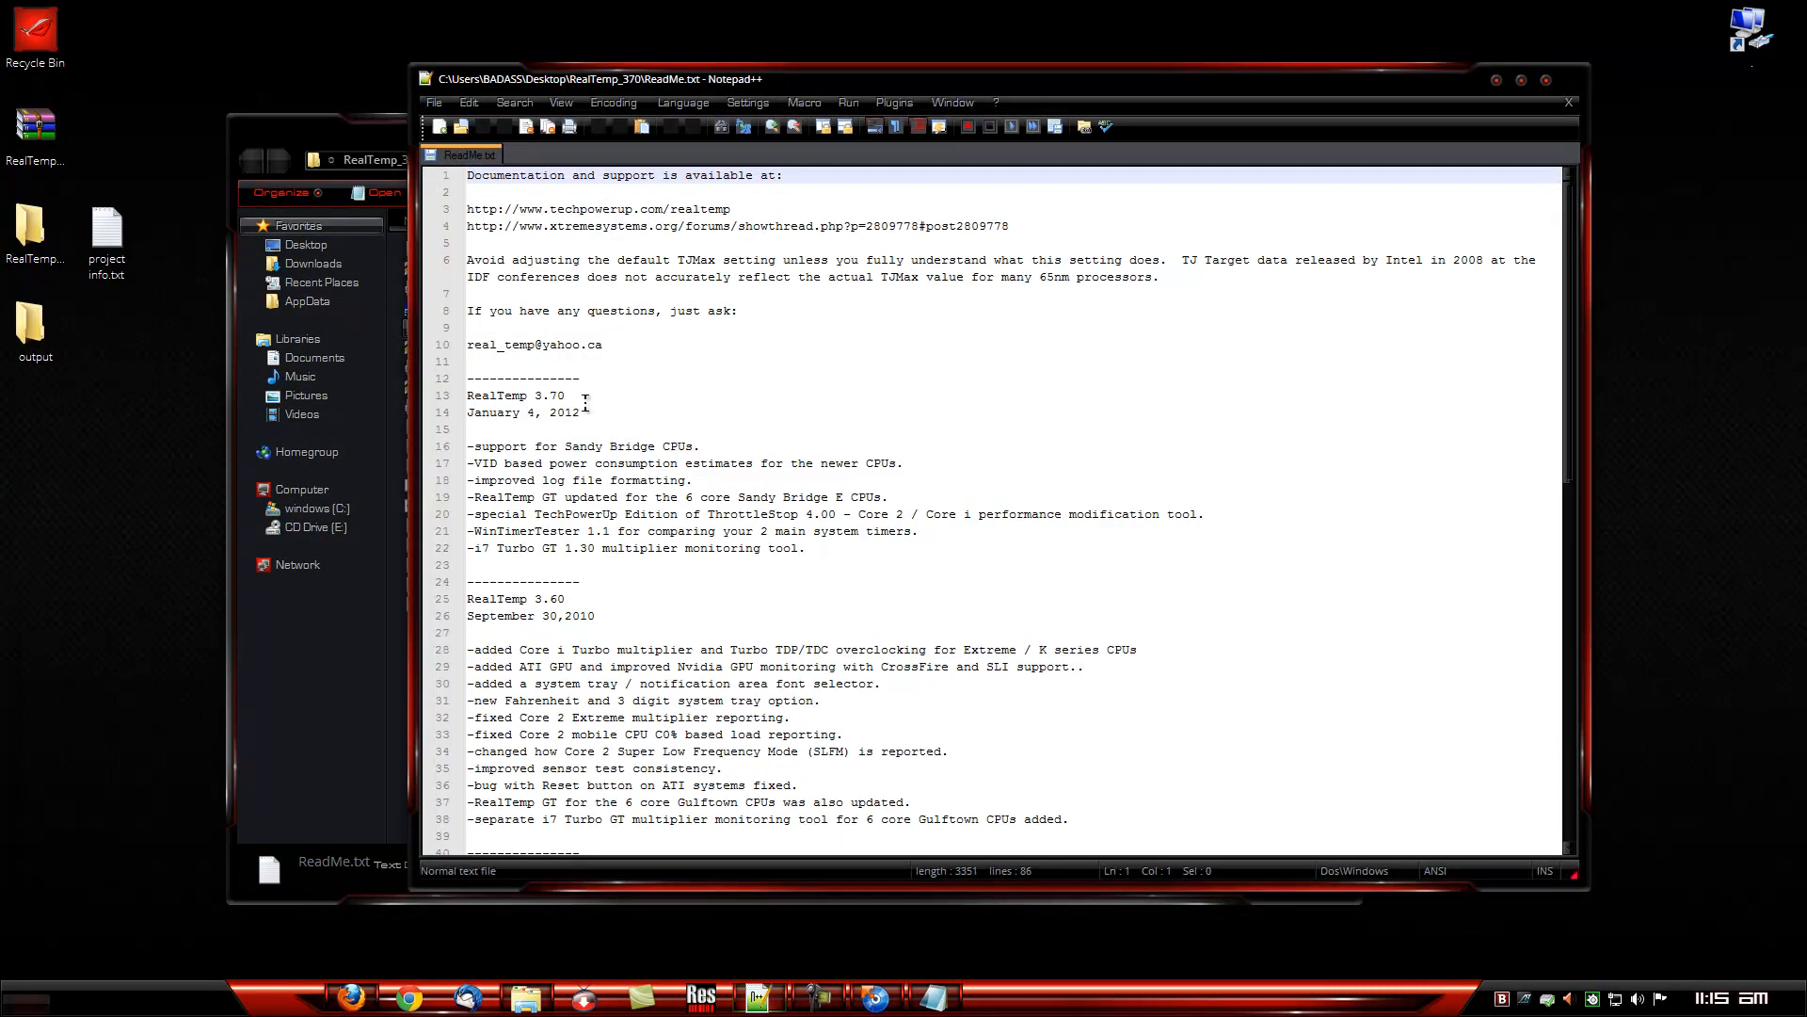
drag(740, 211, 469, 211)
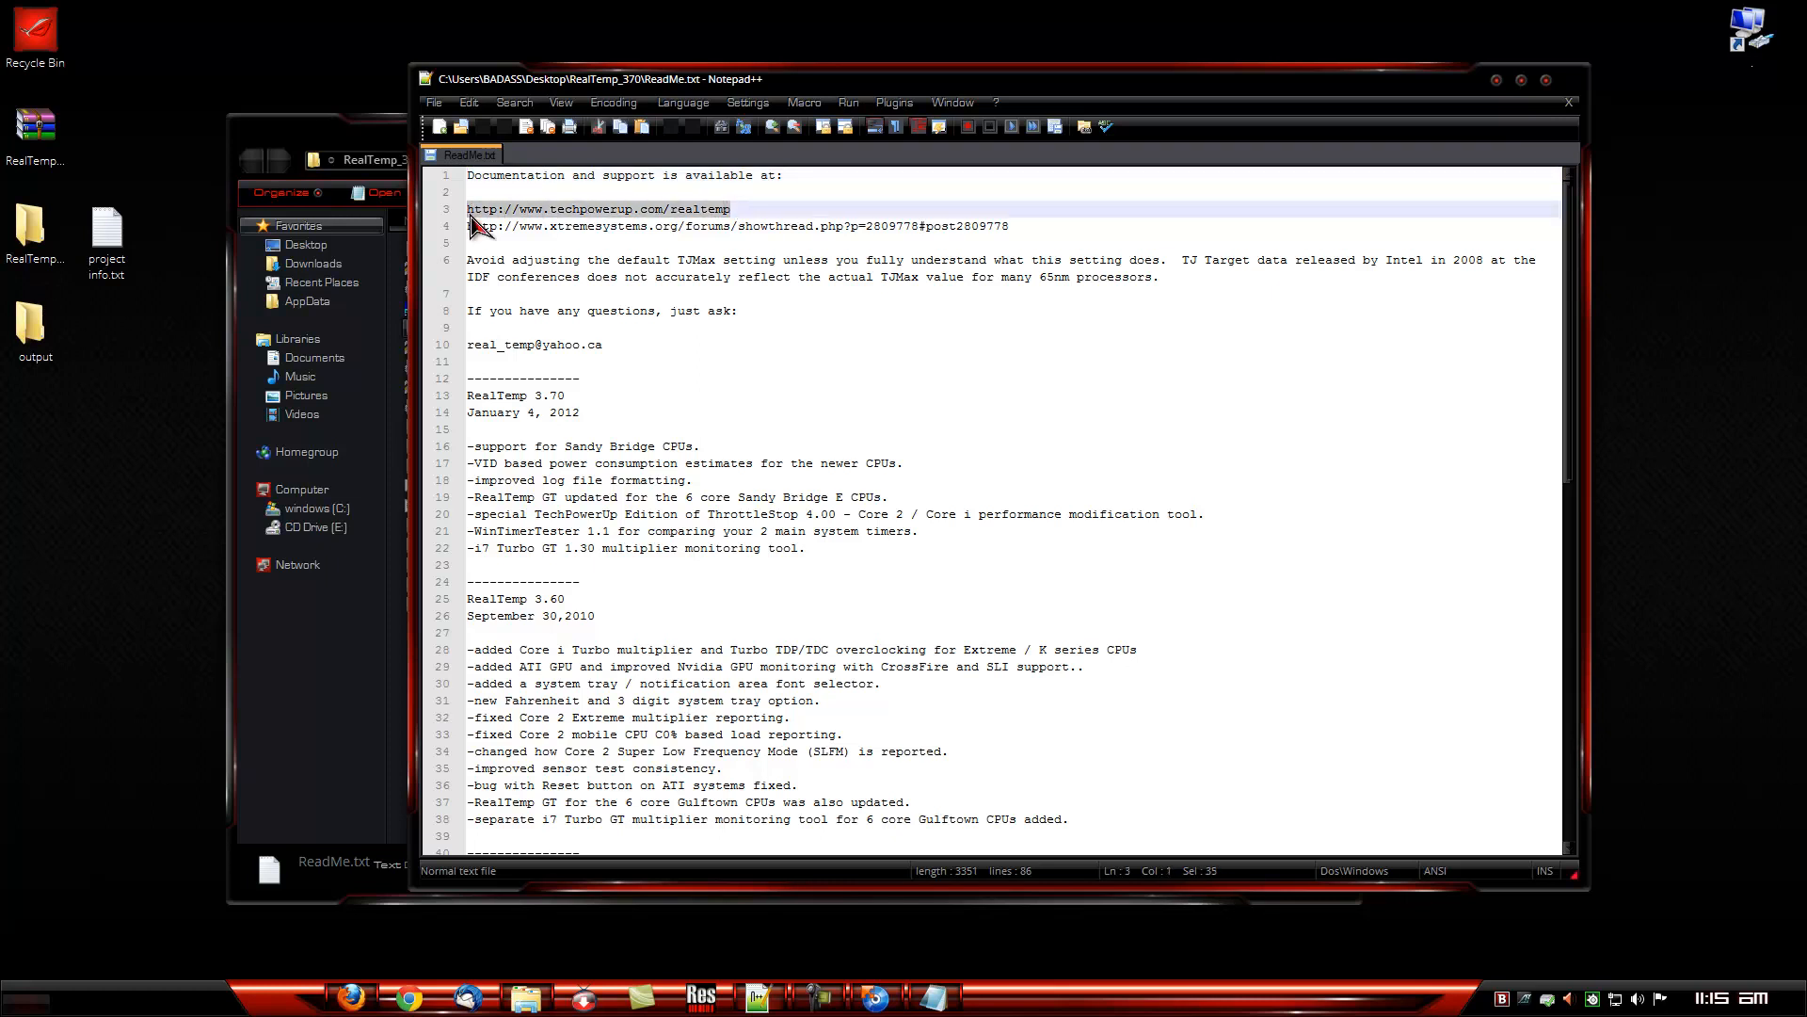
click(875, 998)
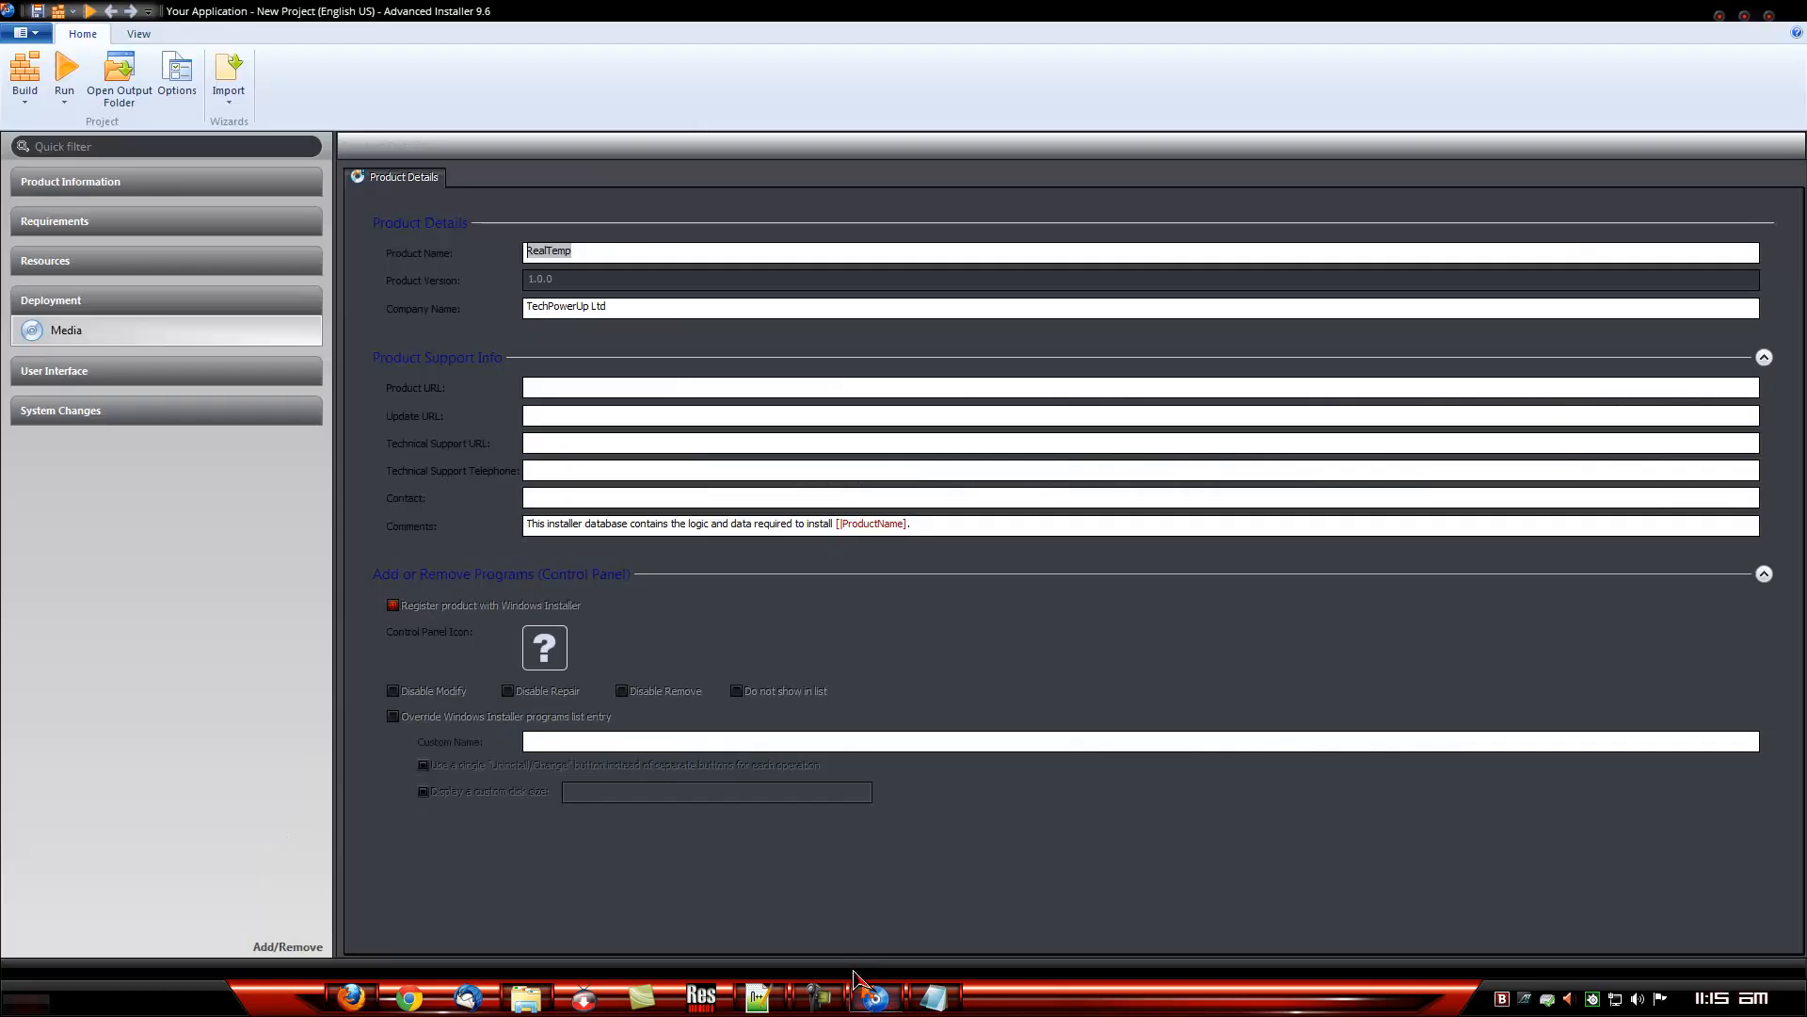
click(561, 387)
text(http://www.techpowerup.com/realtemp)
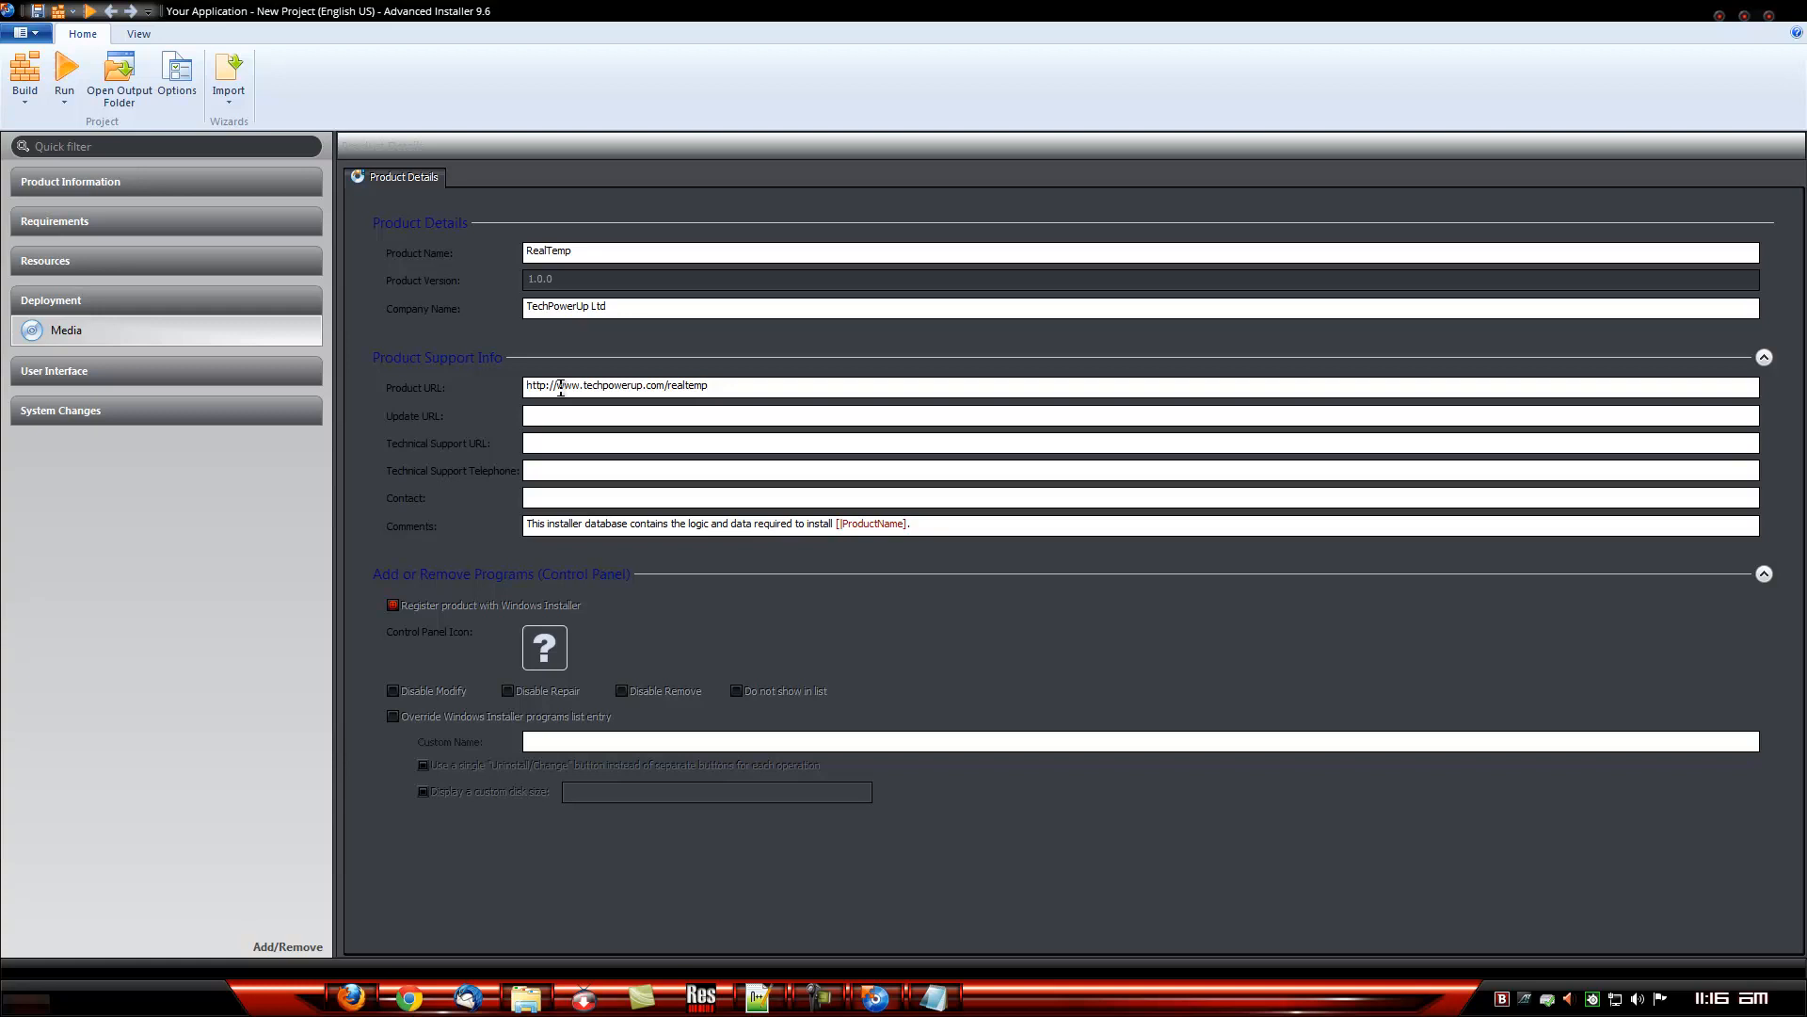
click(568, 444)
text(http://www.techpowerup.com/realtemp)
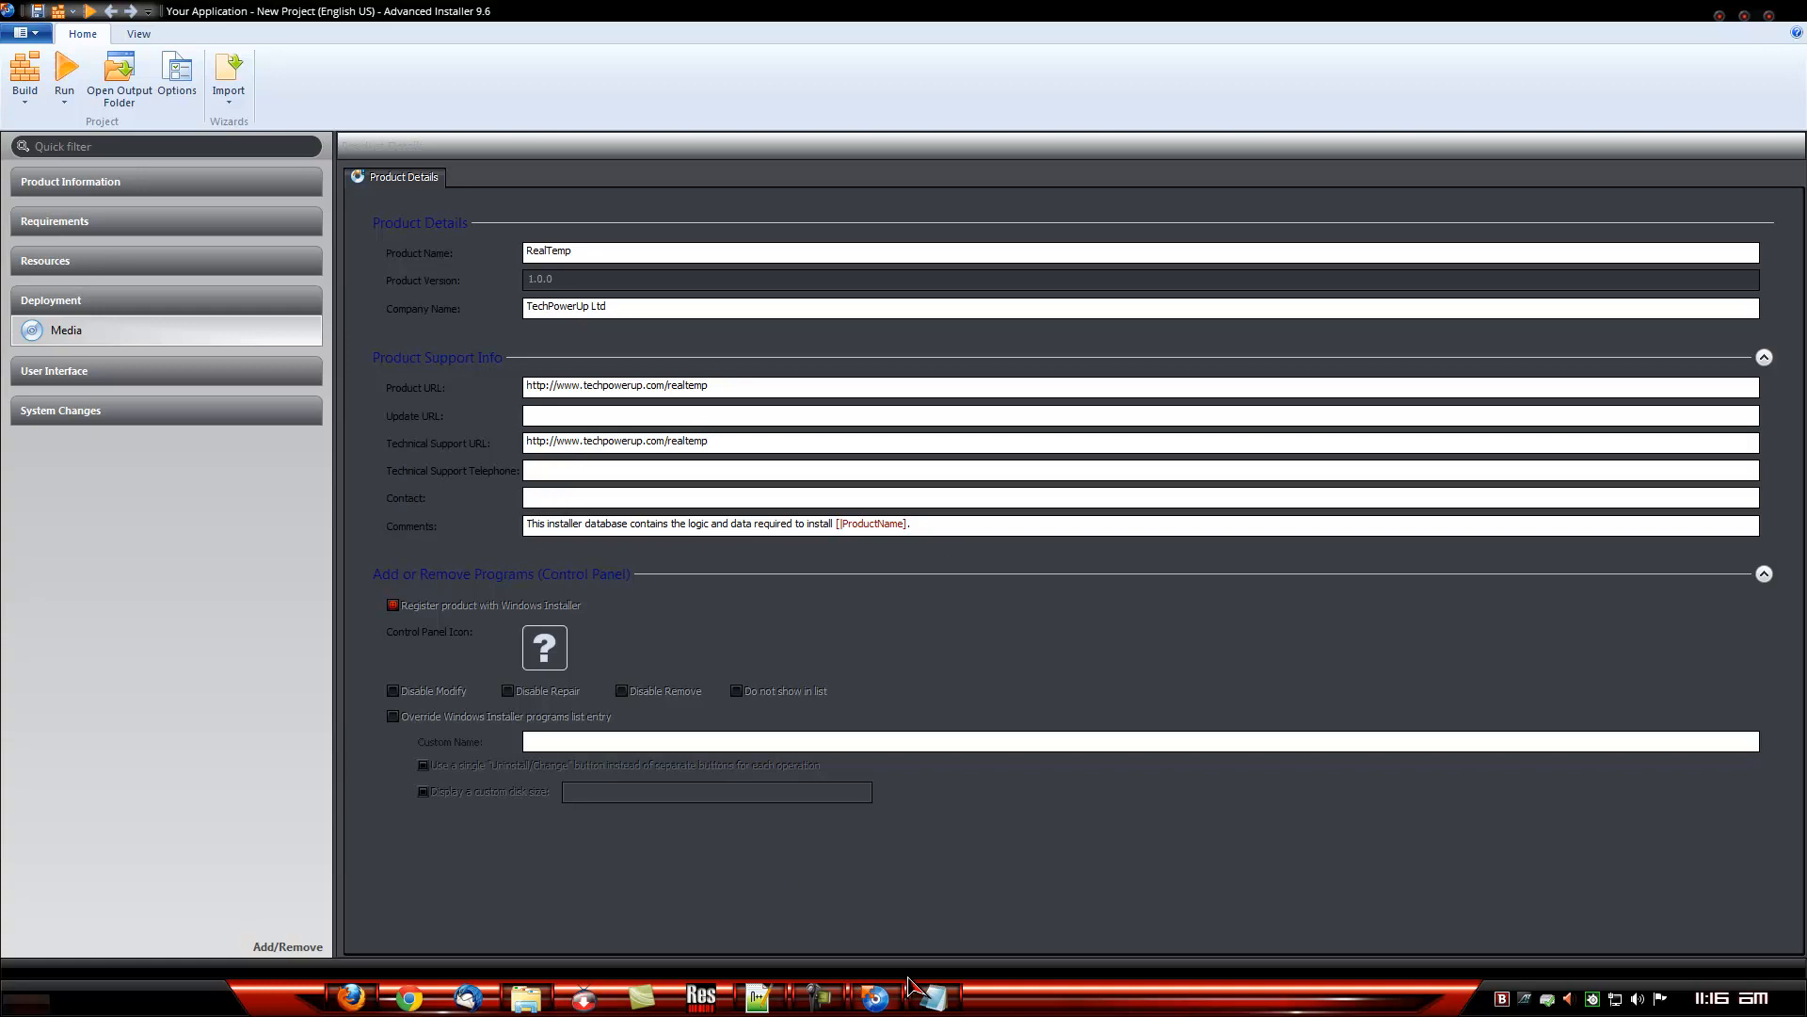
- Copy the support e-mail address from ReadMe.txt and paste it as the product's Contact
click(934, 997)
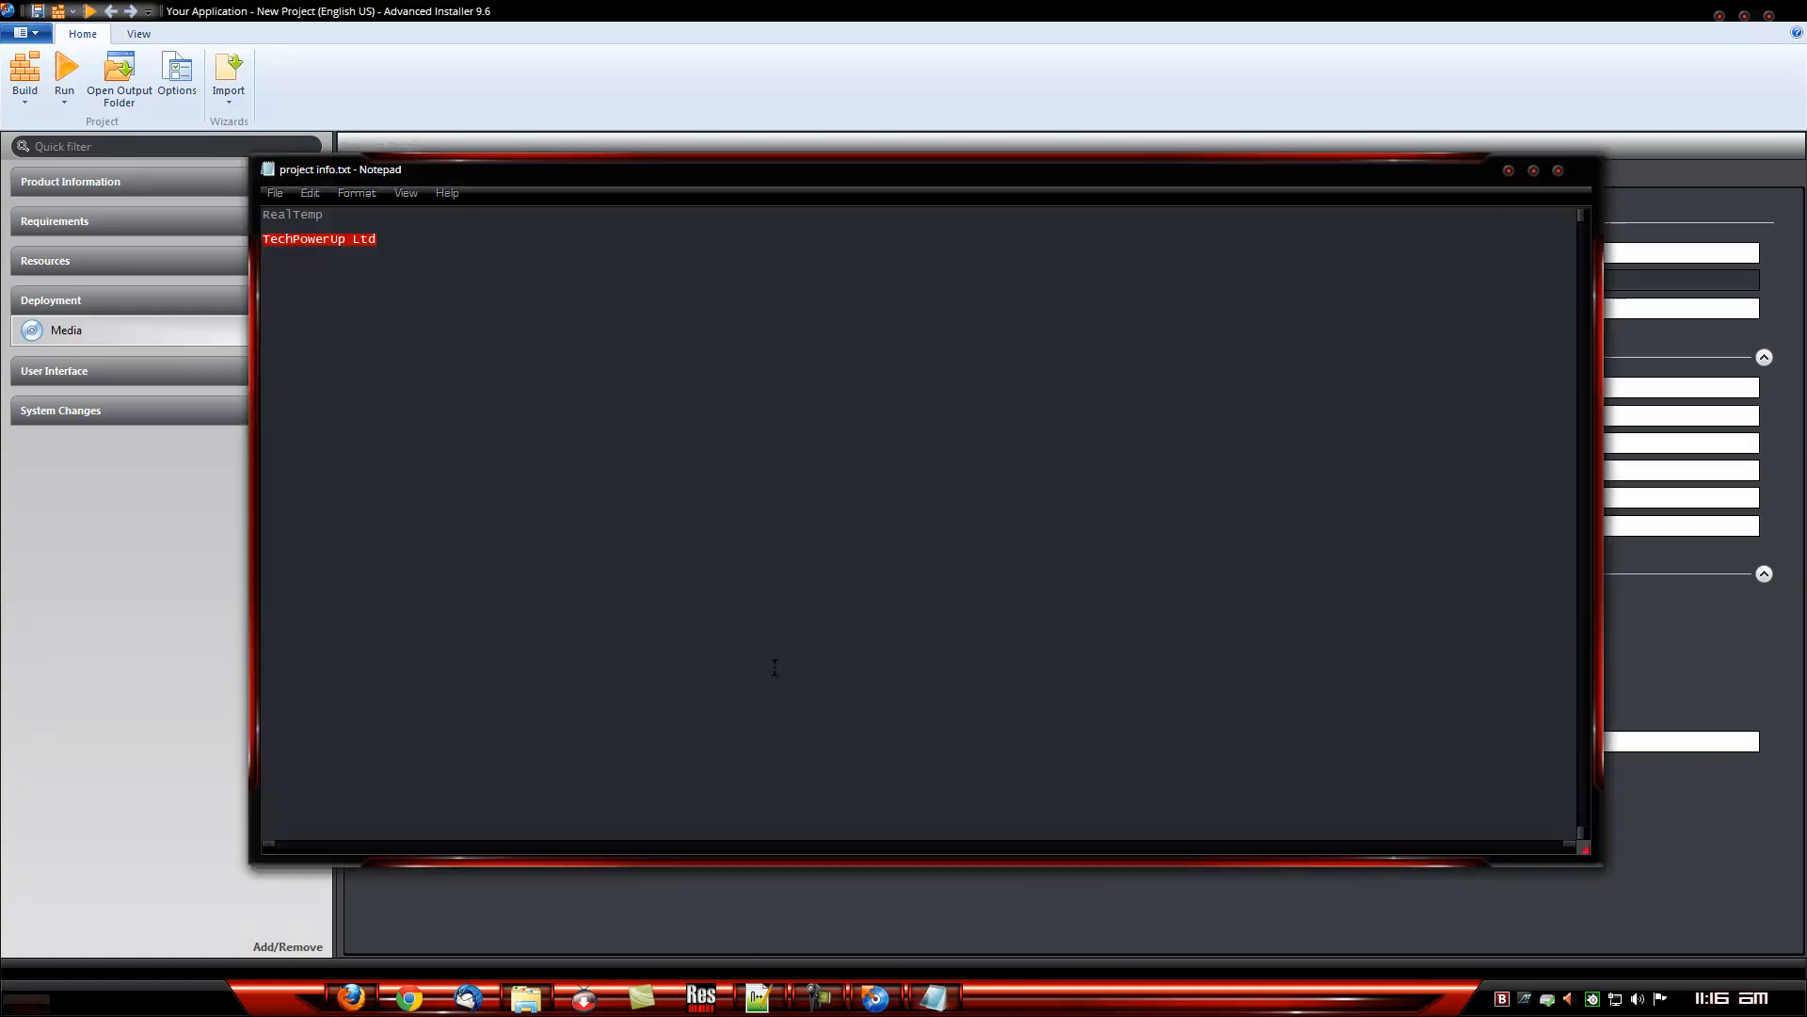
click(1509, 170)
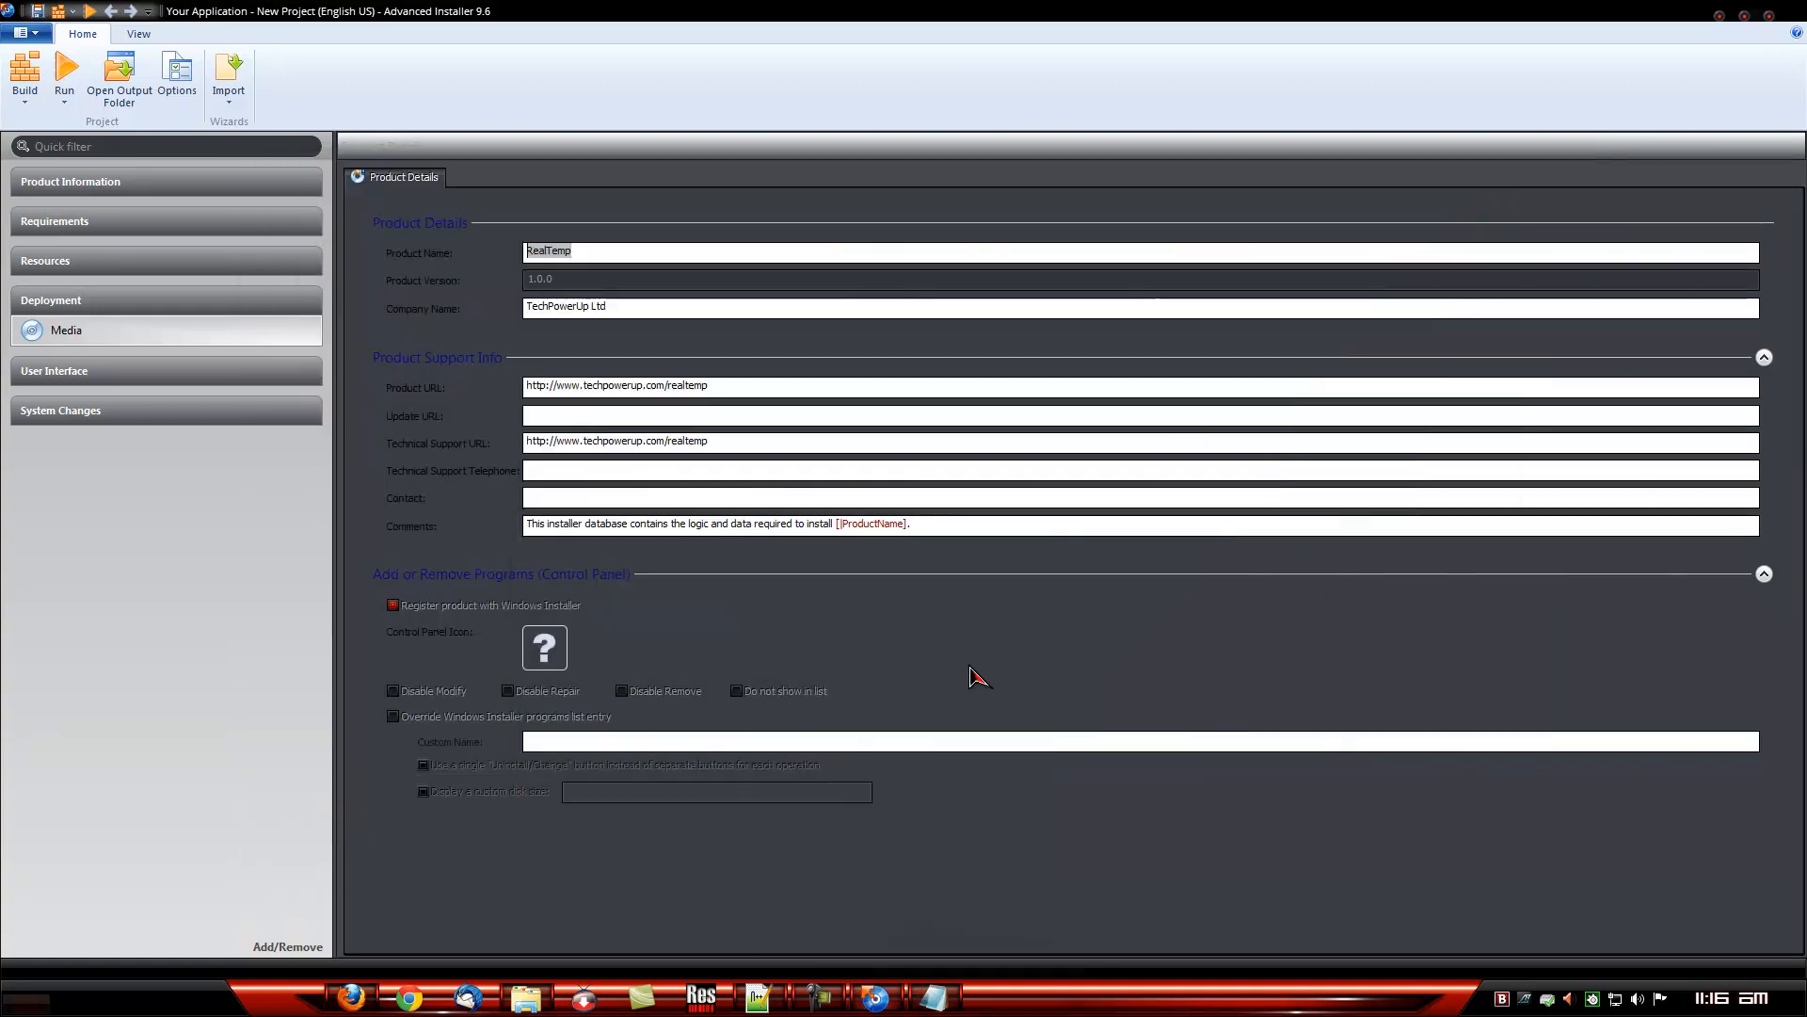
click(758, 996)
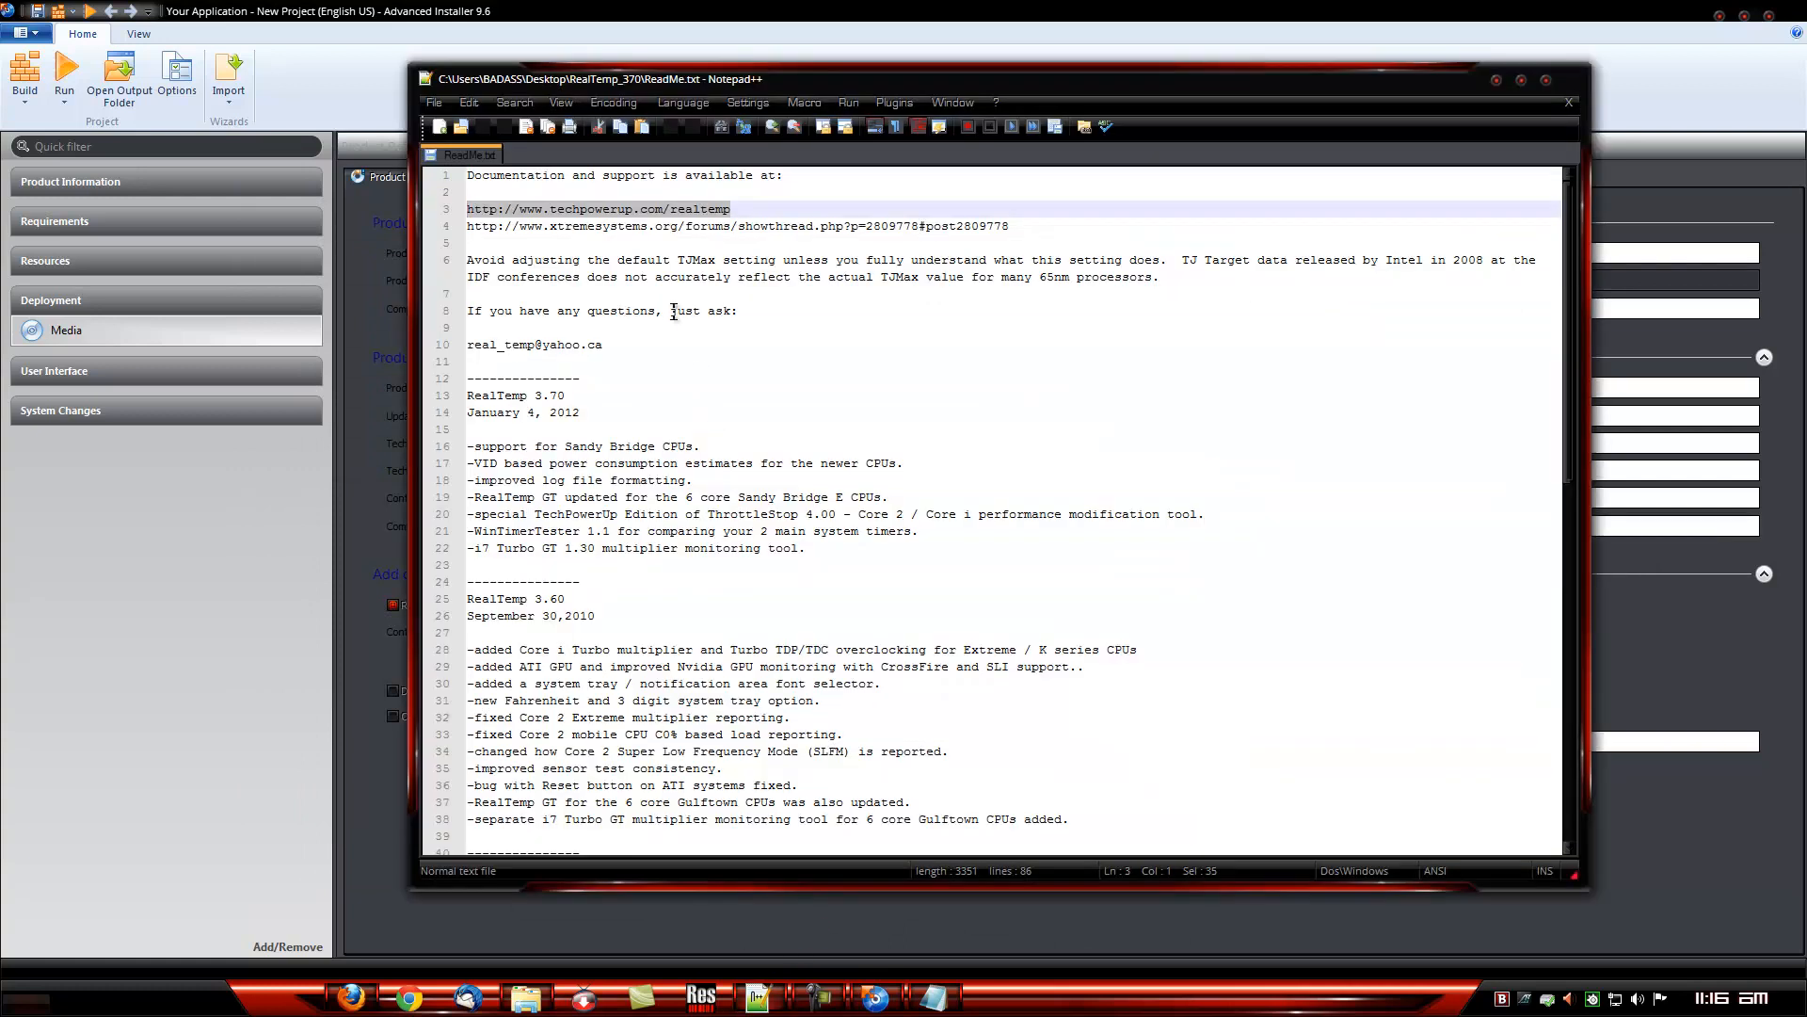
drag(613, 345, 466, 347)
key(ctrl+c)
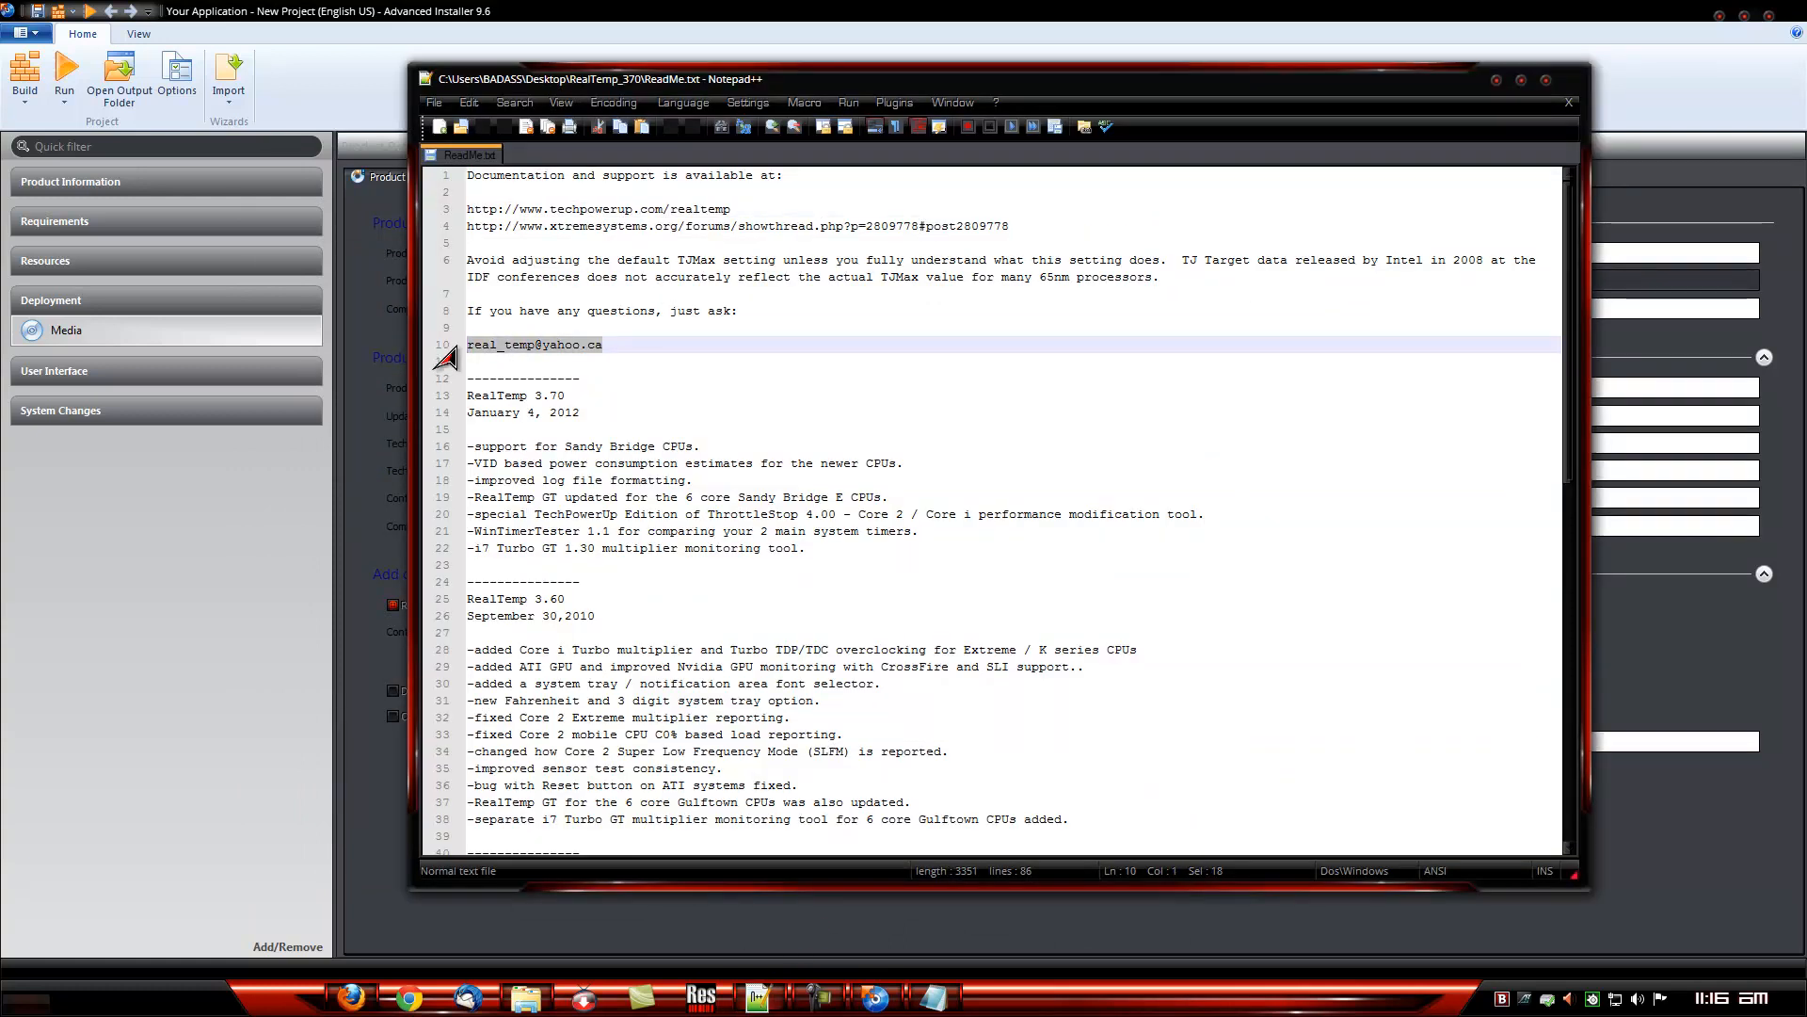
click(1496, 81)
click(584, 494)
key(ctrl+v)
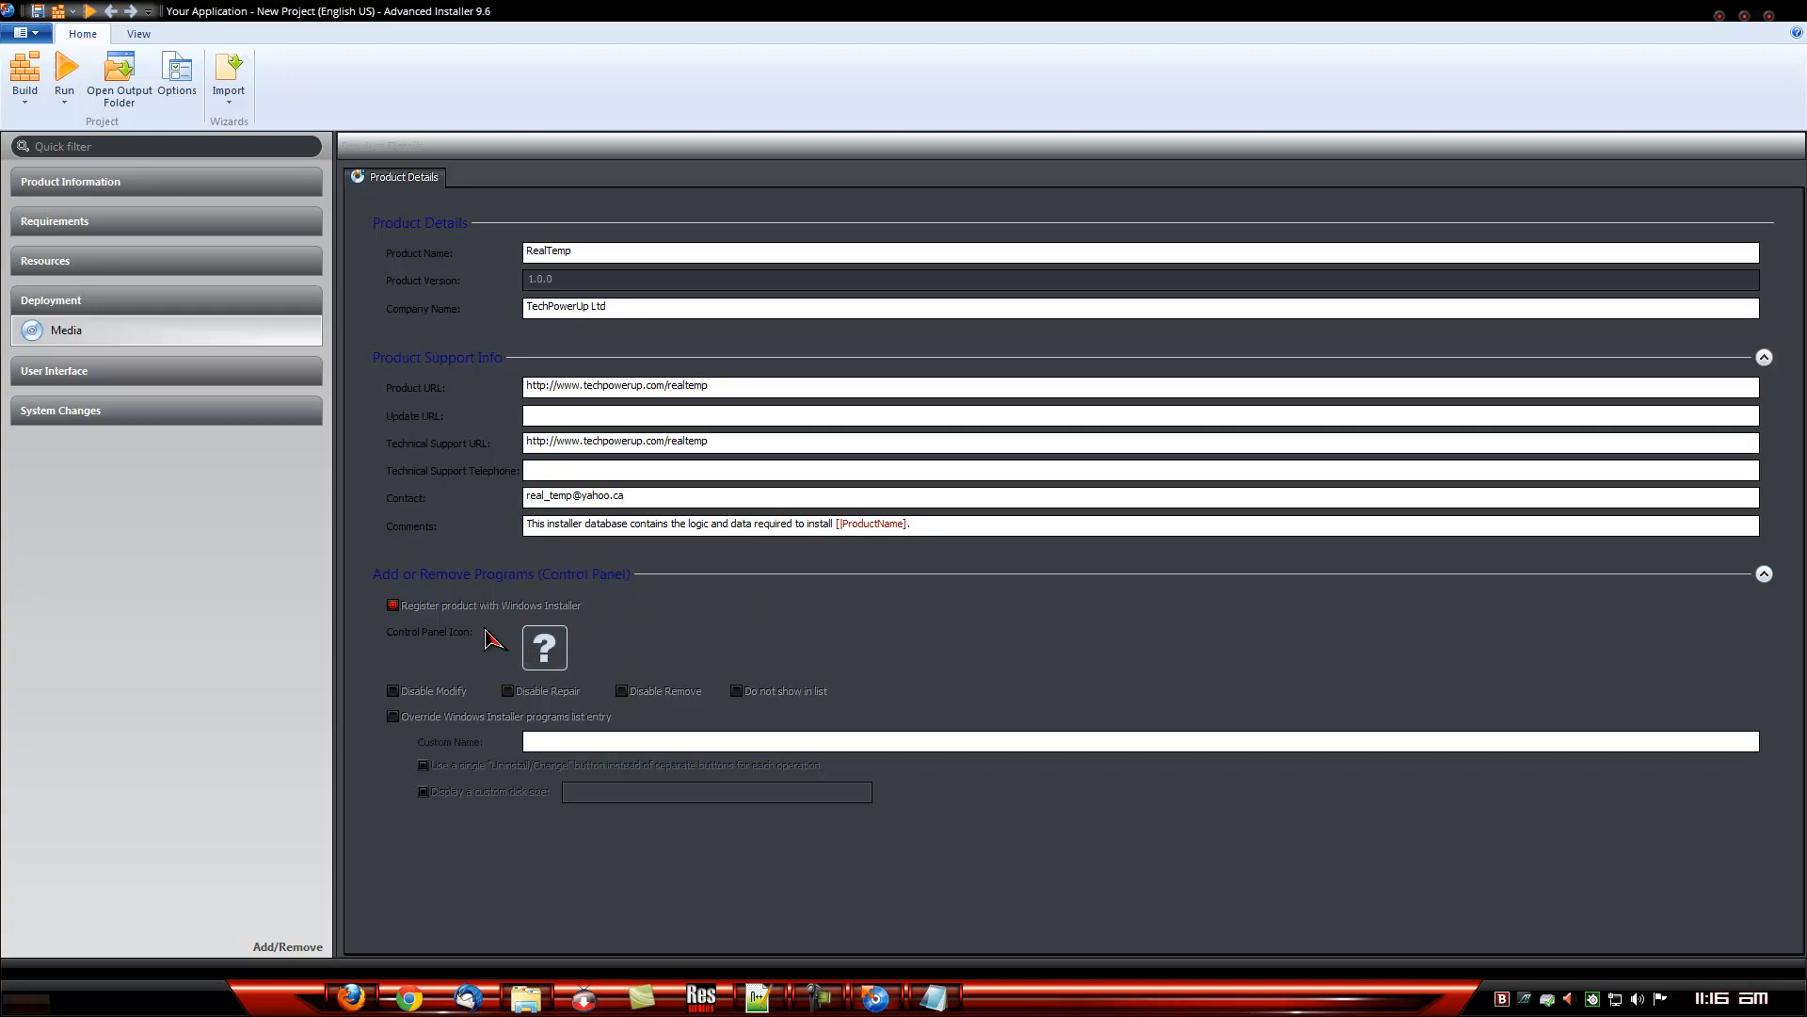
- Set the Control Panel icon to 128.ico from the RealTemp_370 folder on the desktop
click(513, 693)
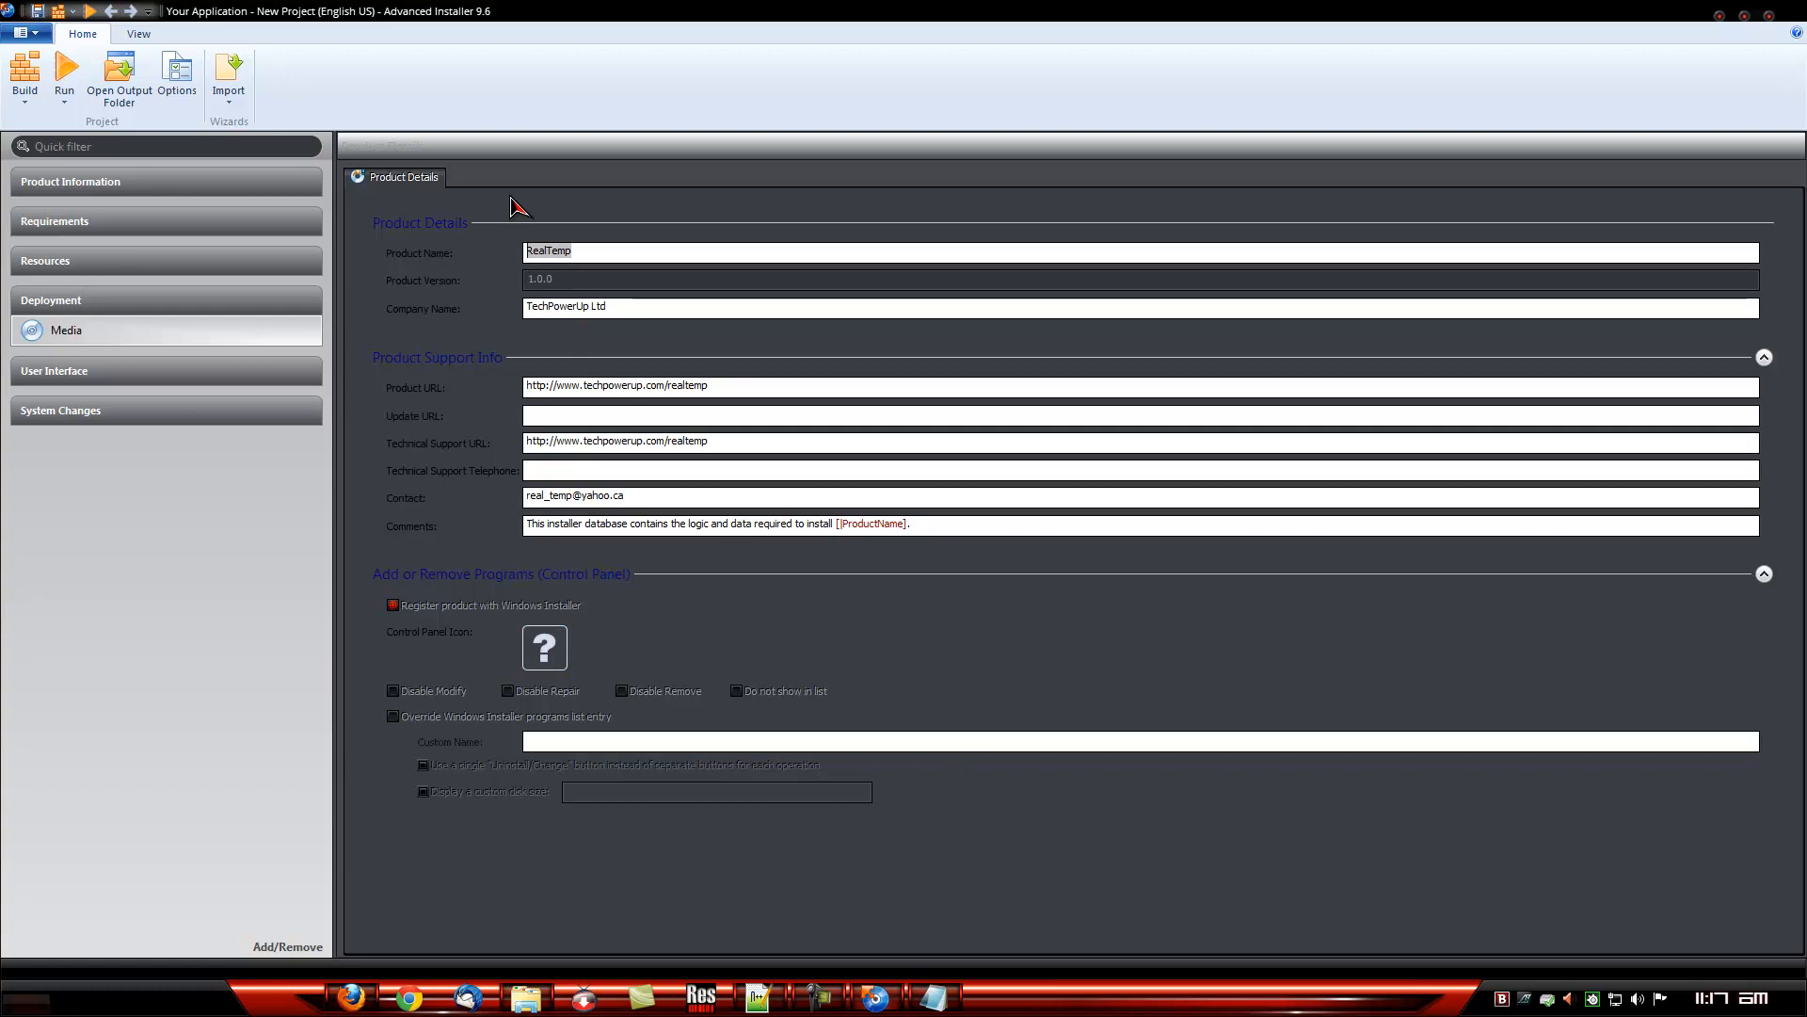
click(555, 638)
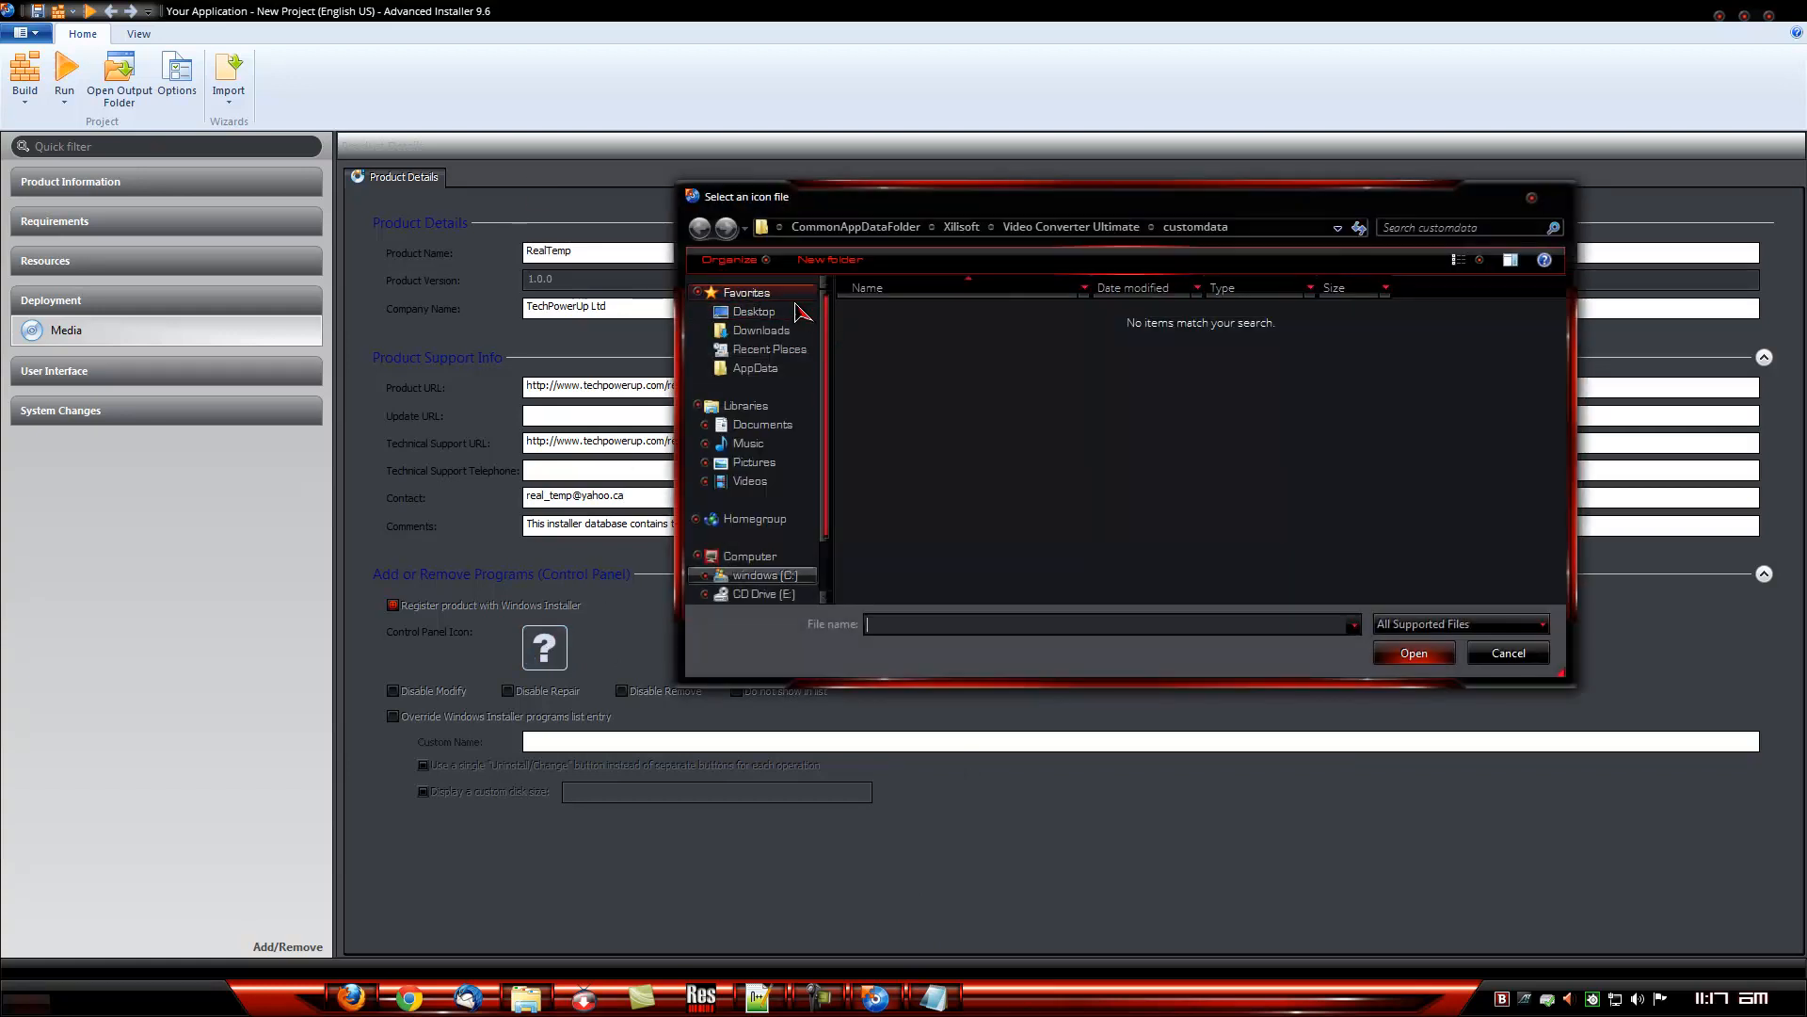
click(758, 311)
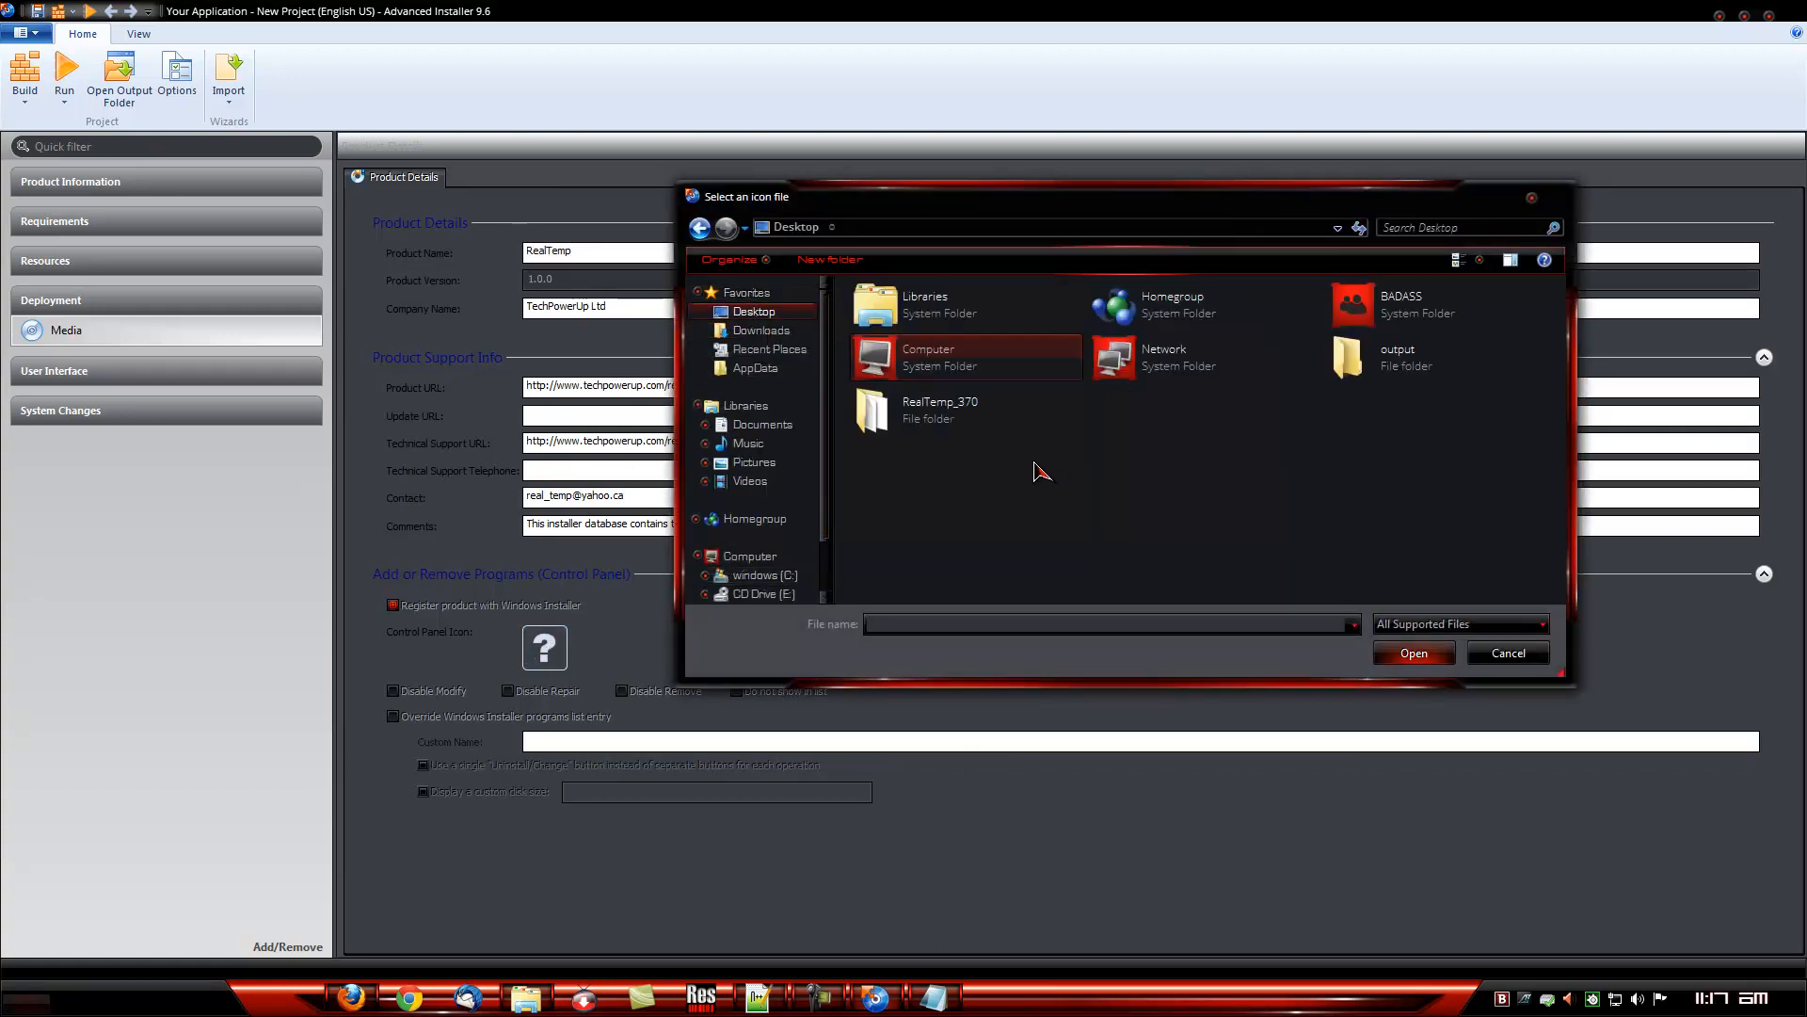
double_click(959, 423)
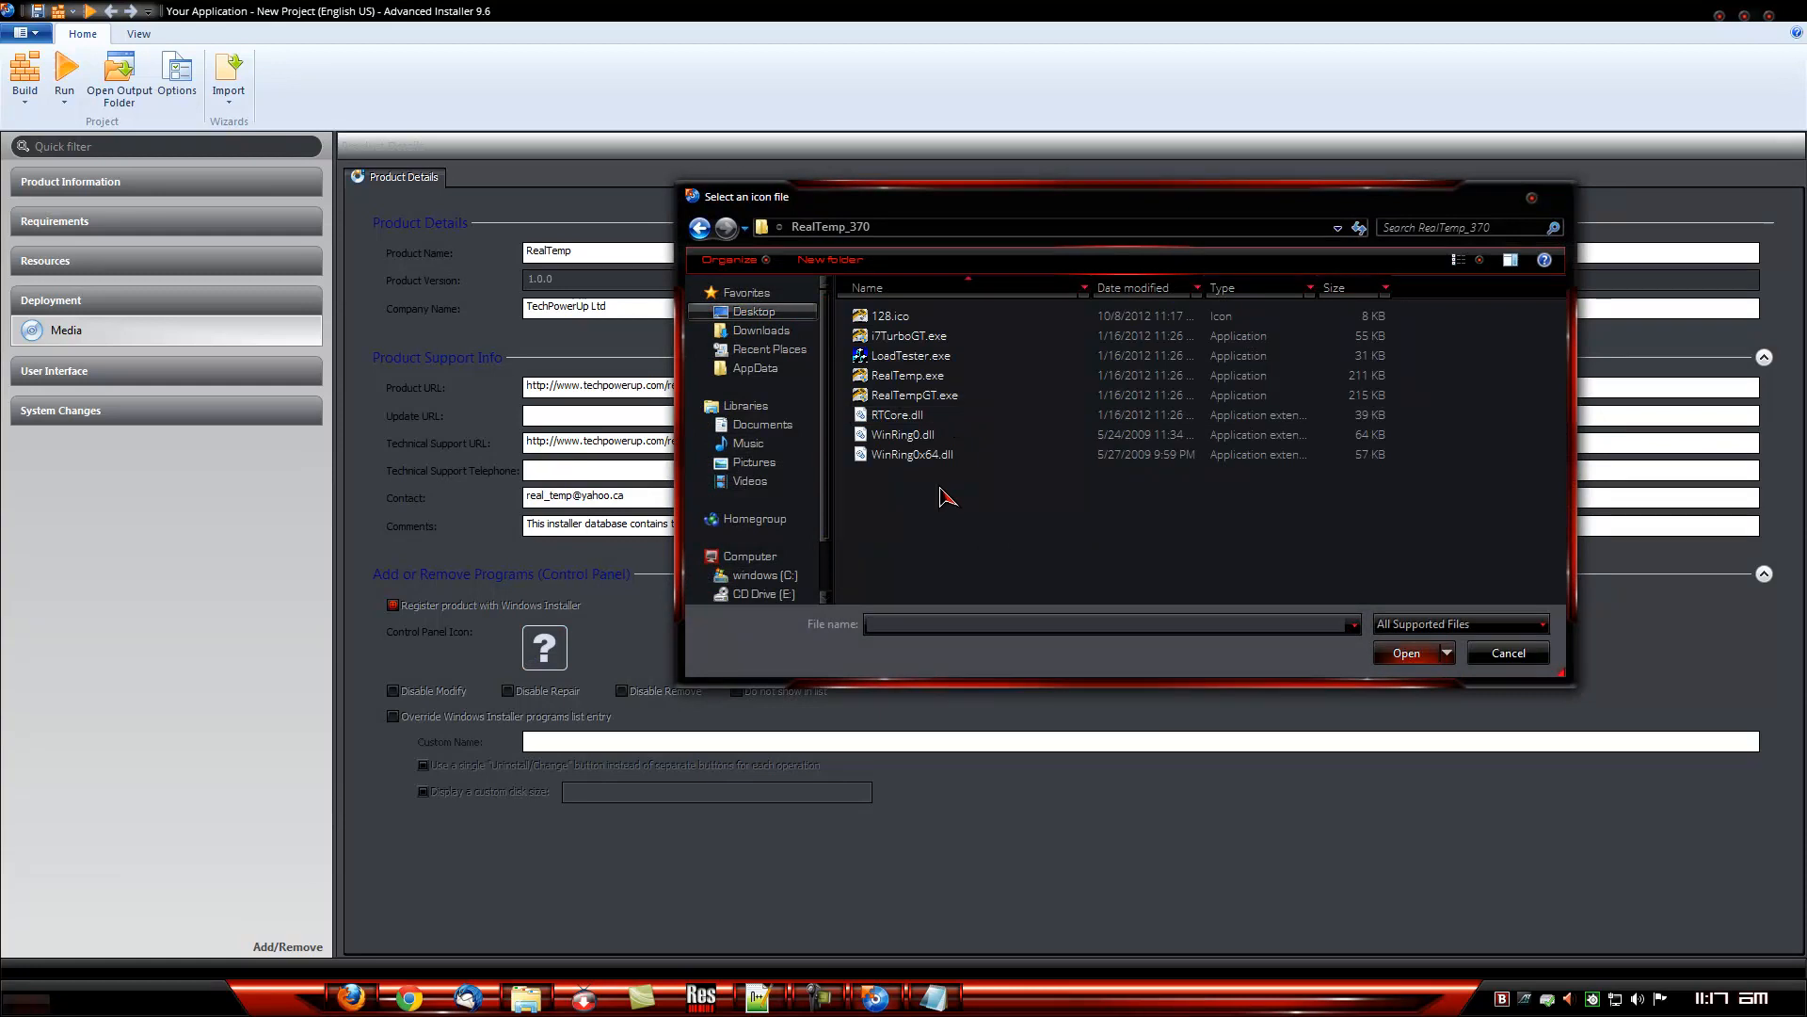
click(893, 317)
click(1406, 653)
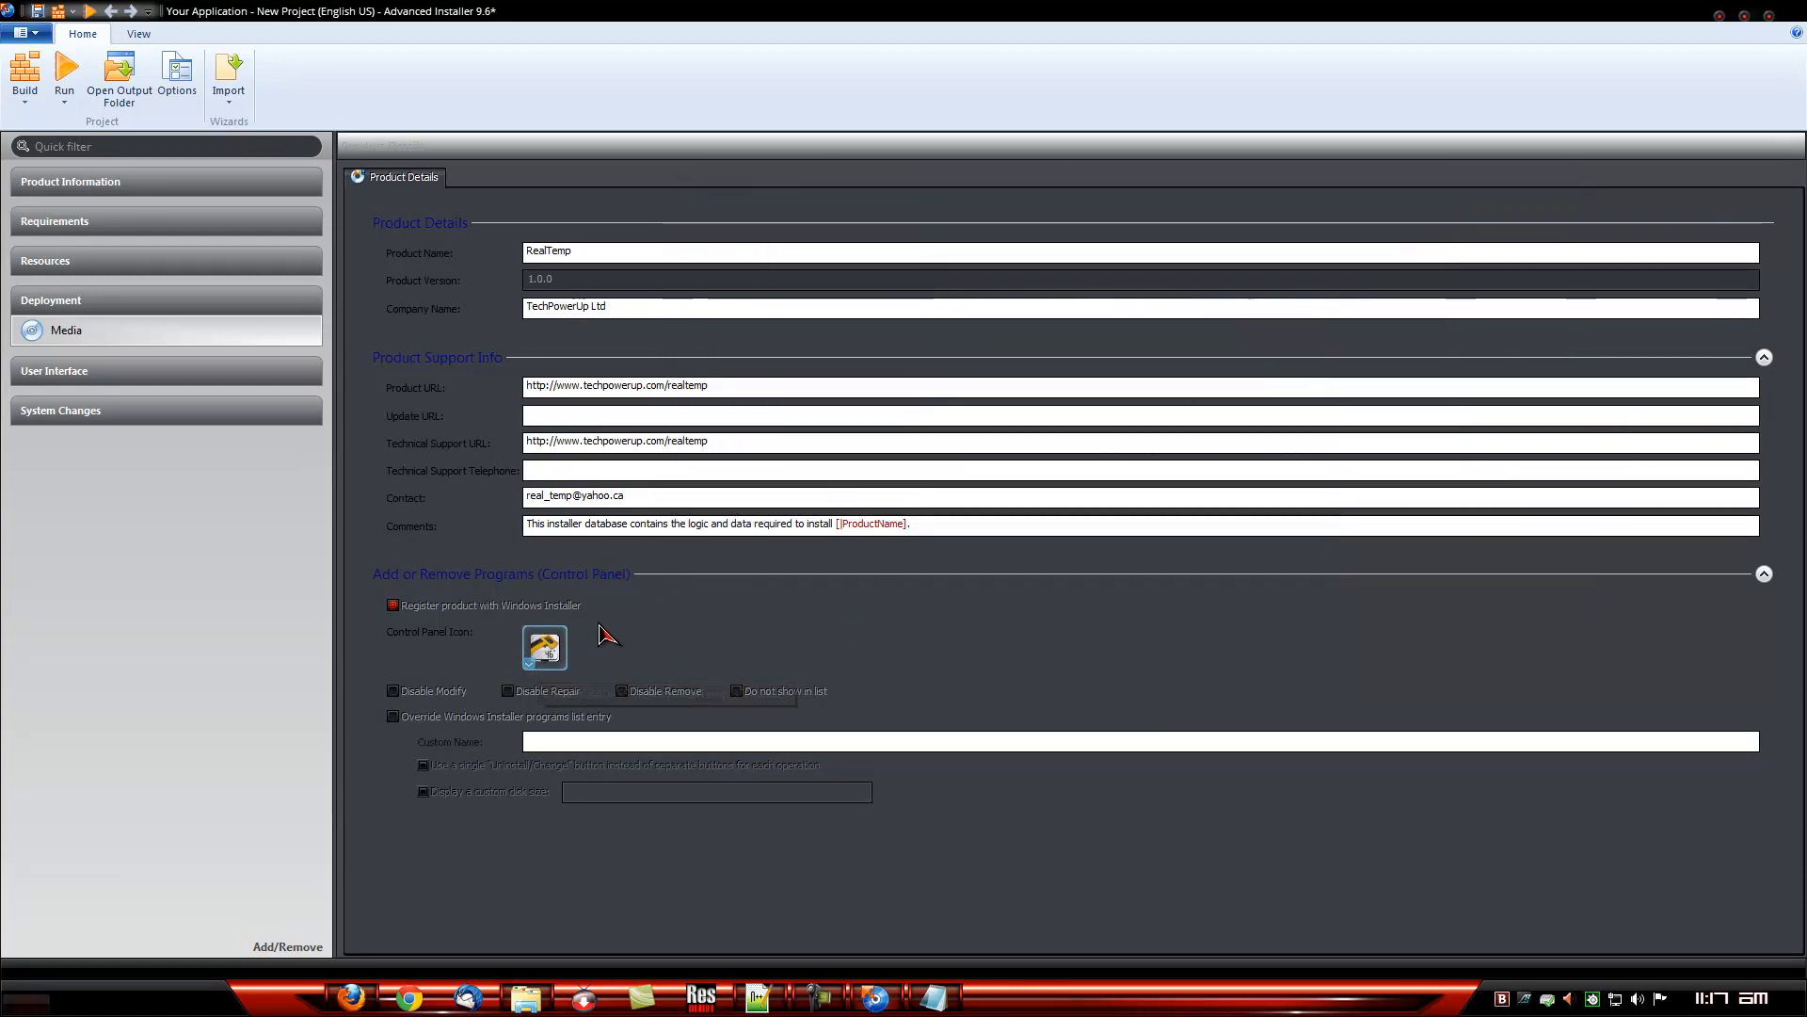
- Open the Install Parameters from the product information and review the available Package Type options
click(209, 303)
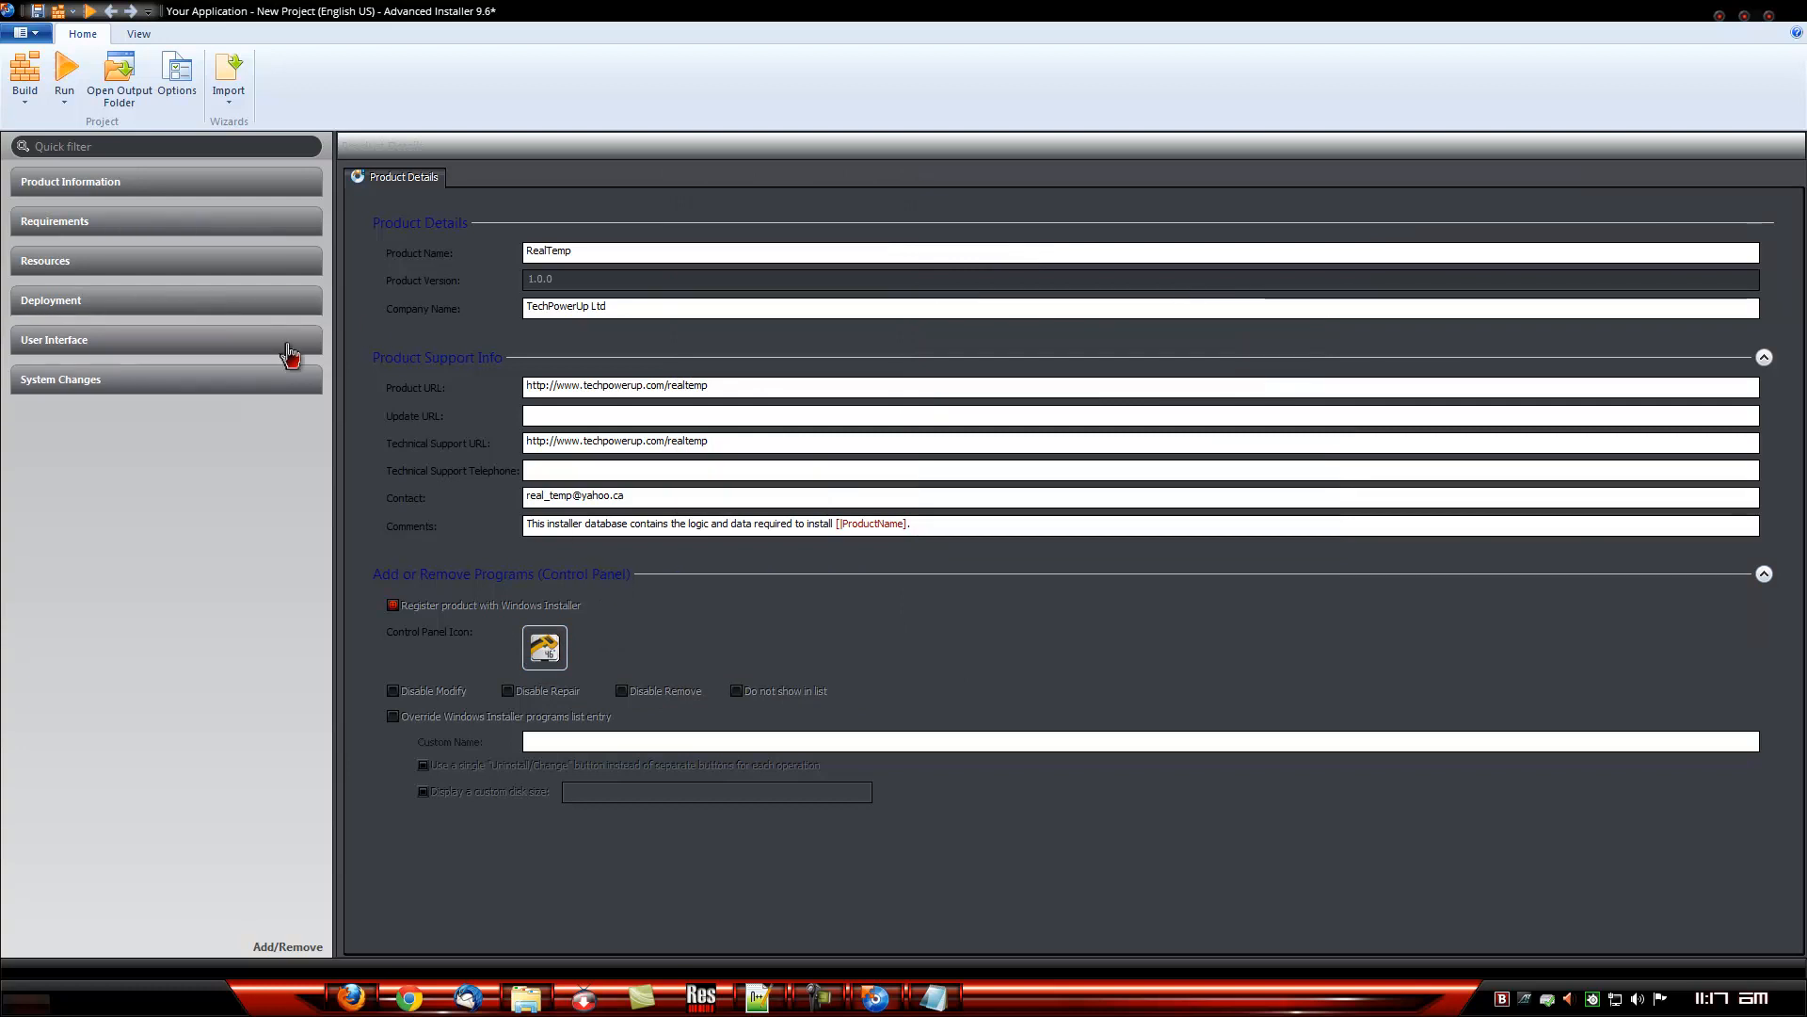
click(166, 188)
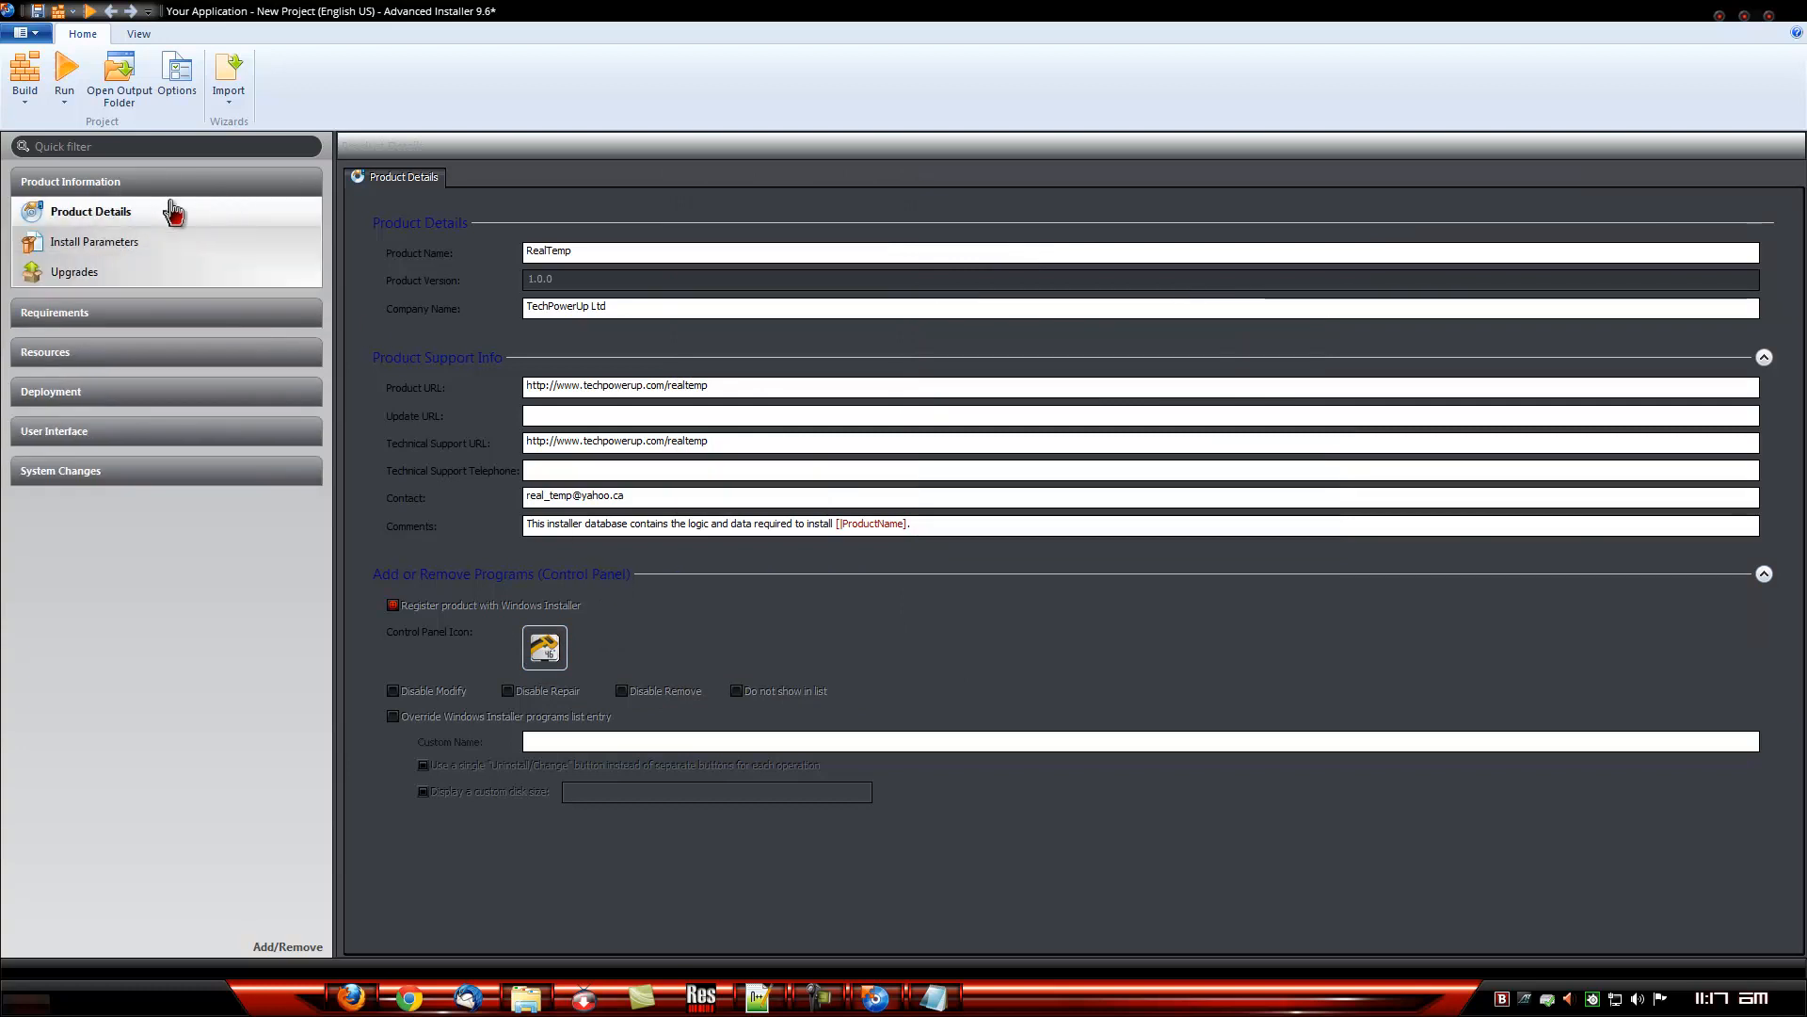
click(129, 248)
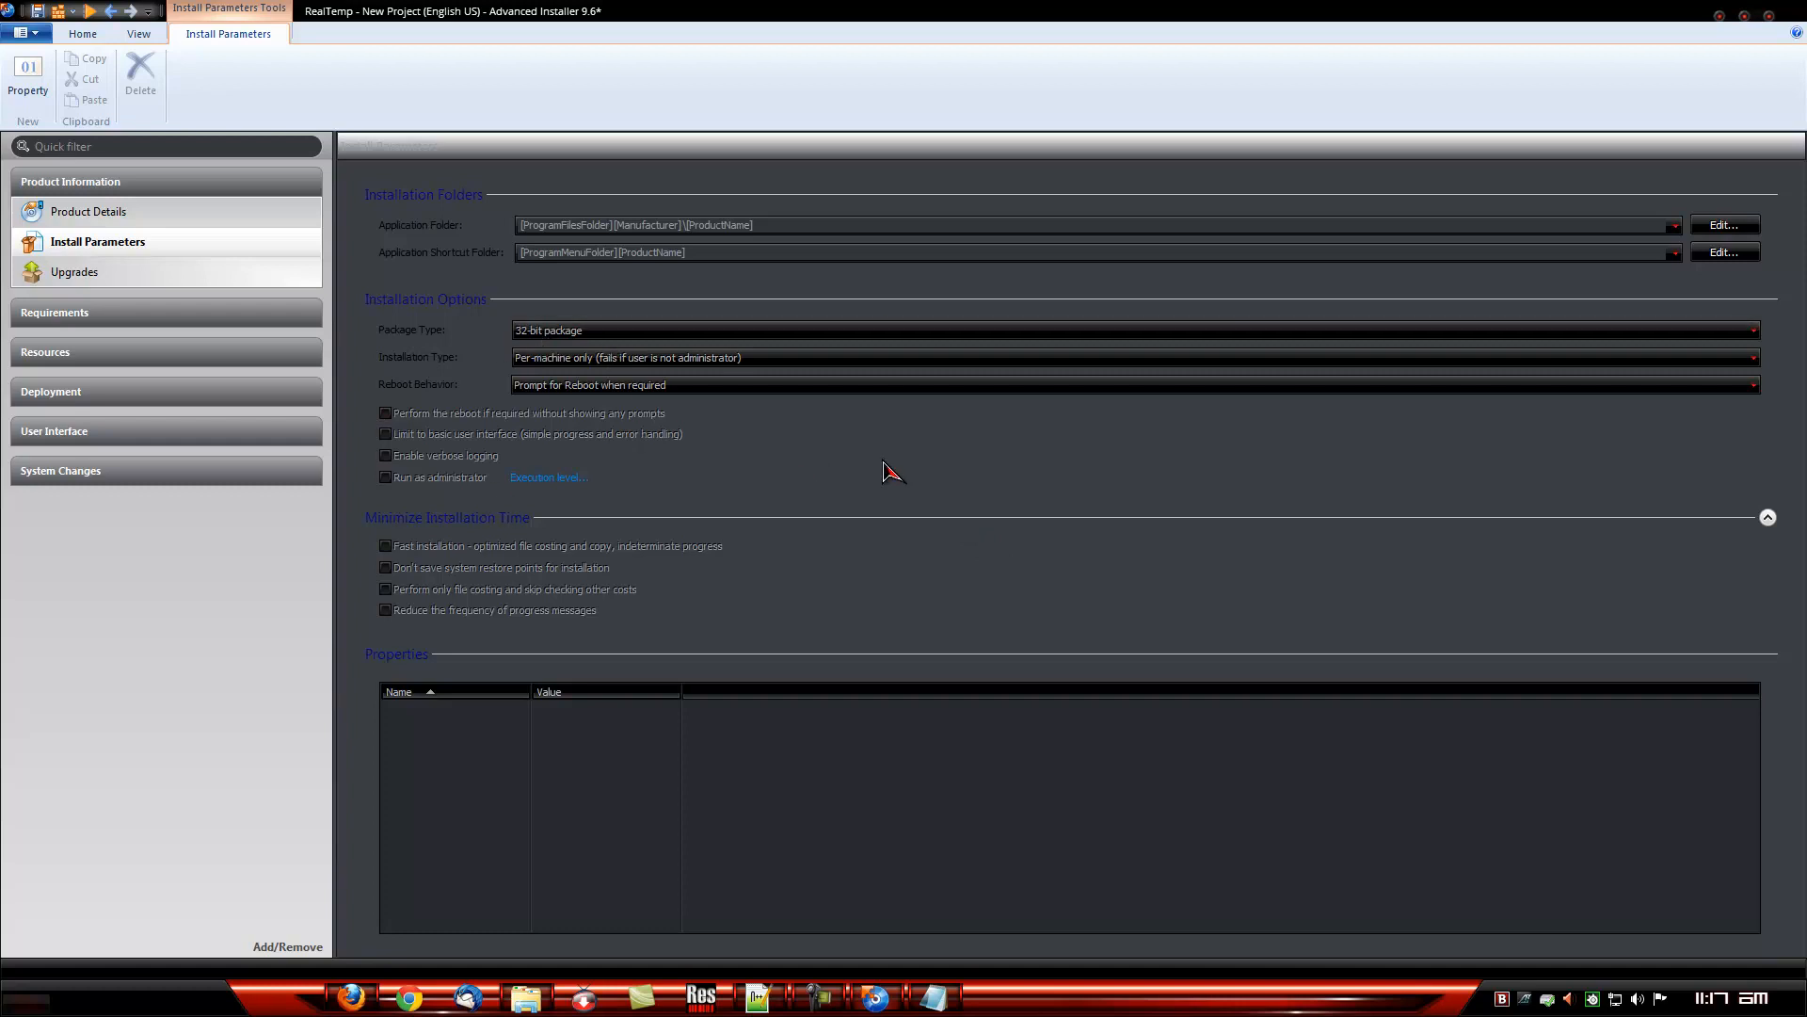
click(546, 331)
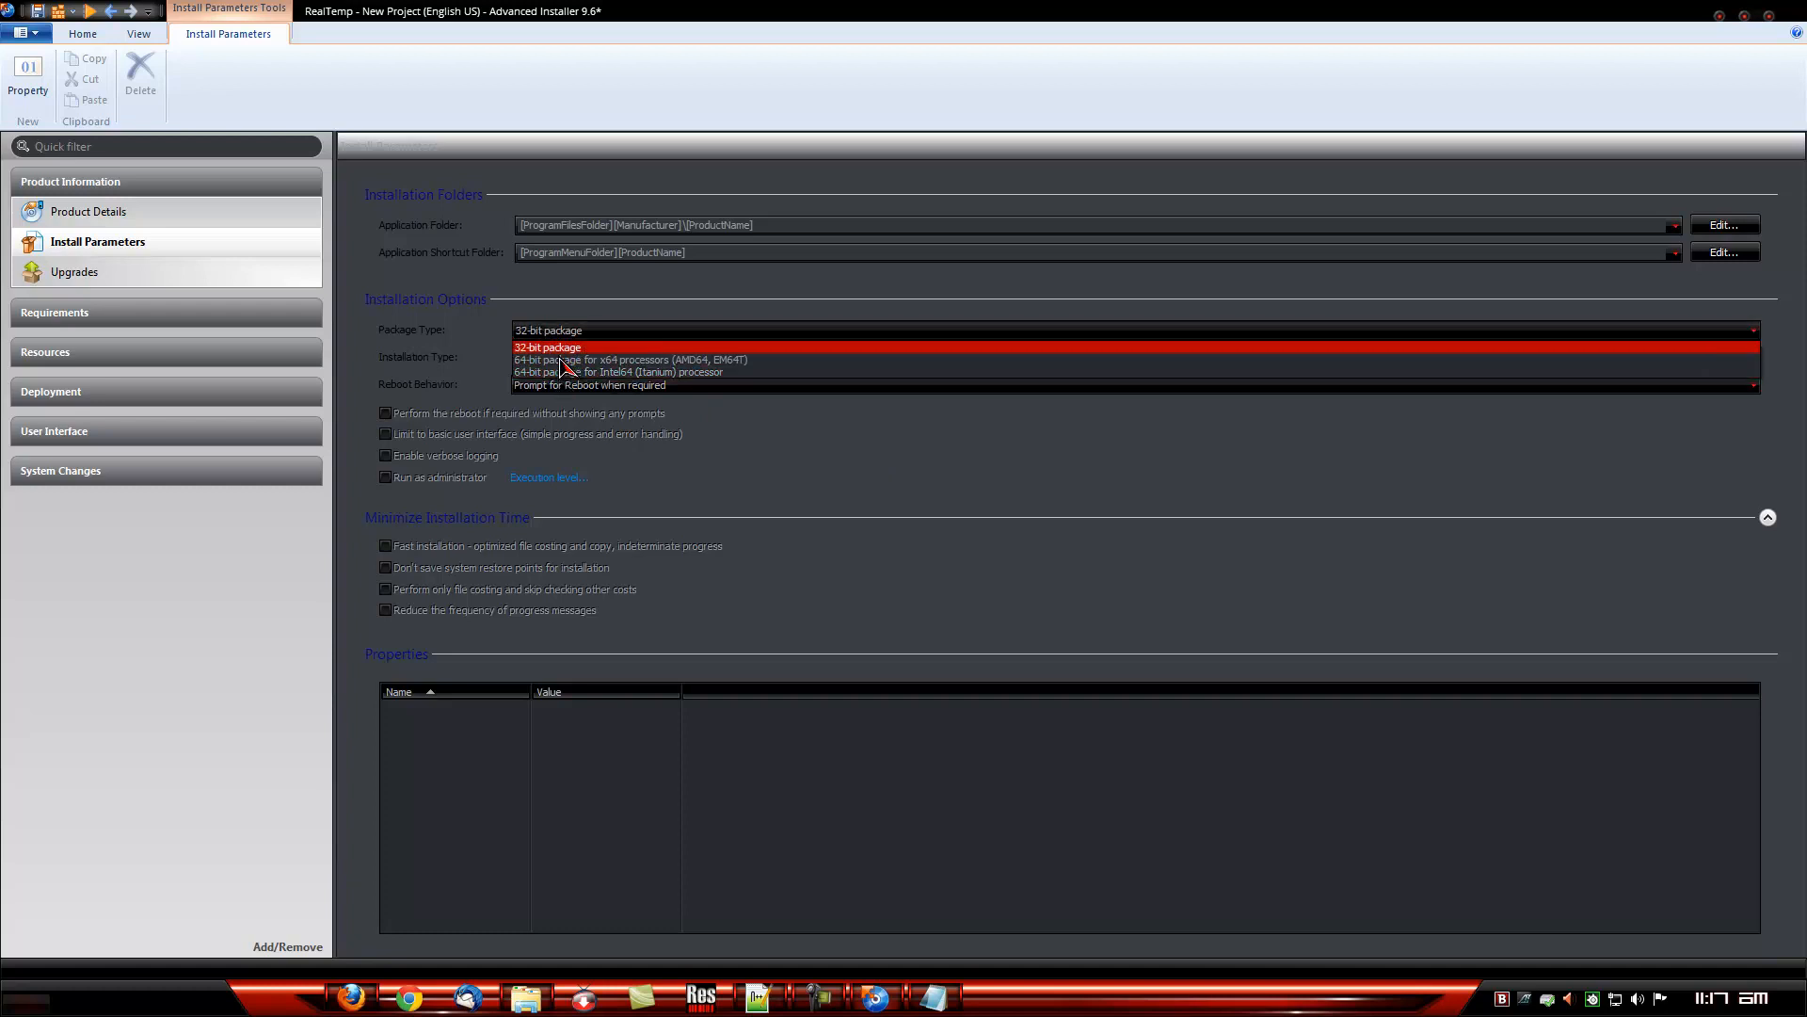
click(578, 301)
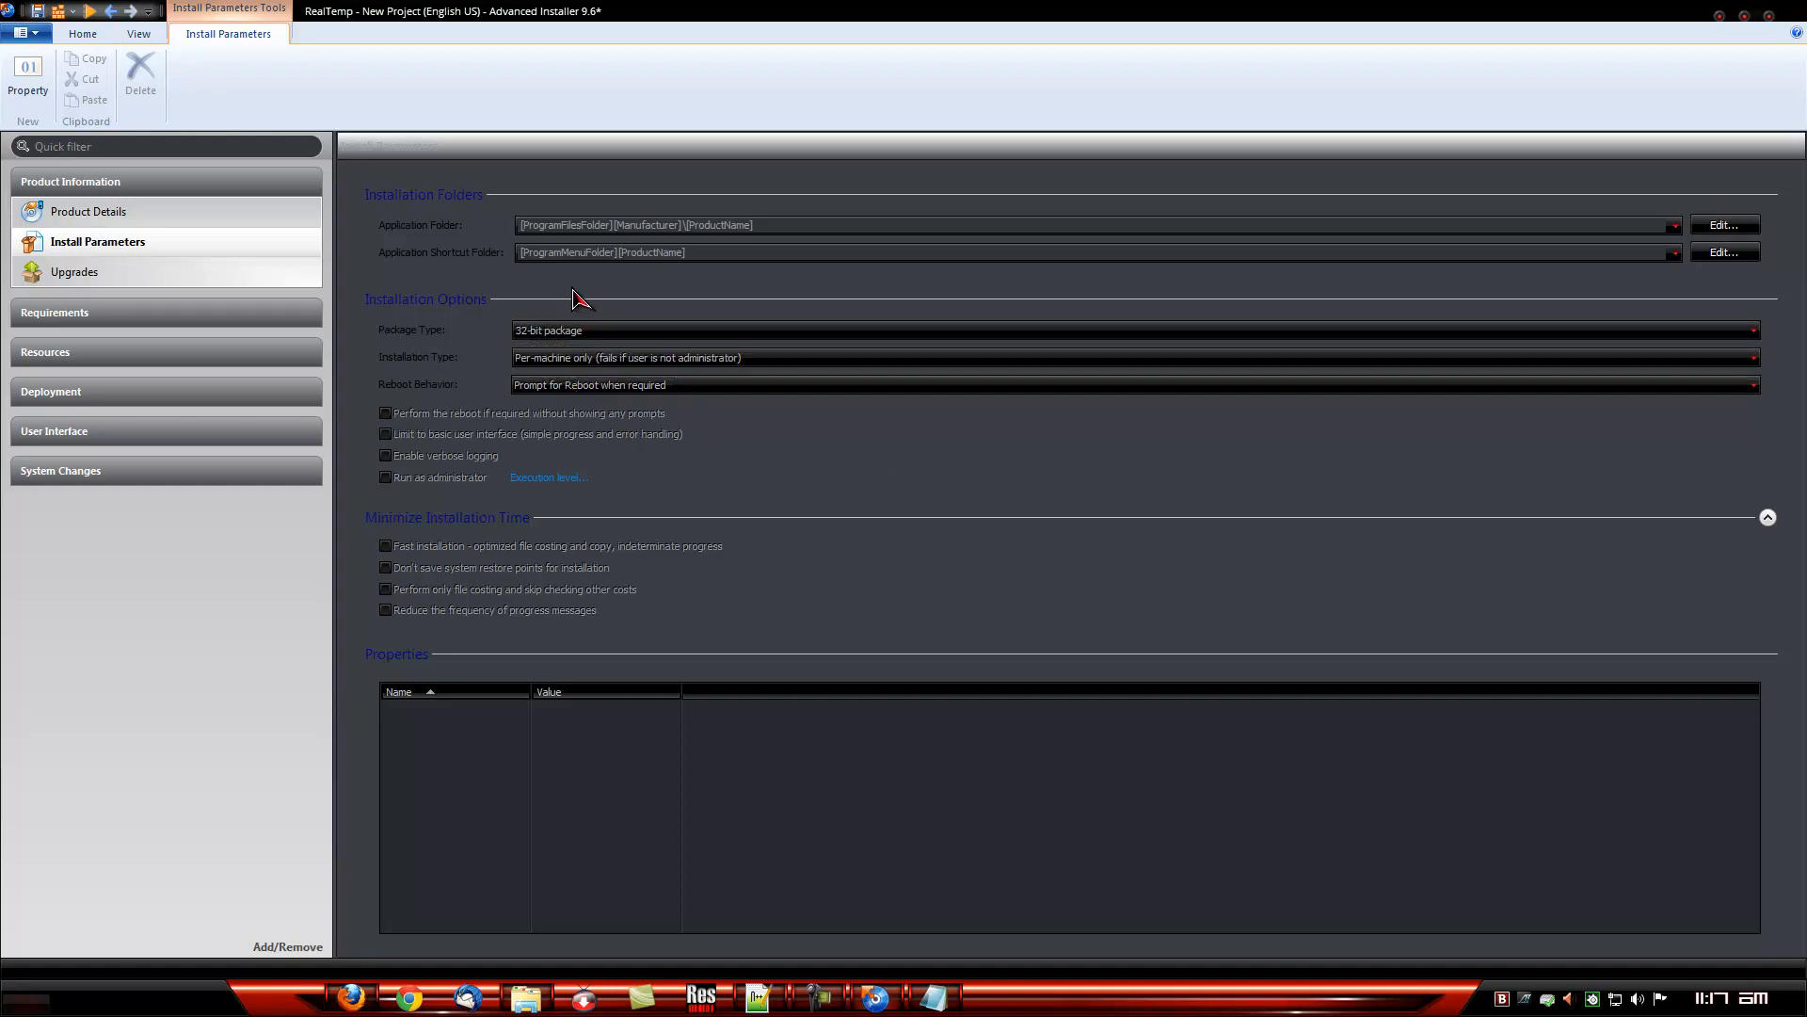
click(576, 332)
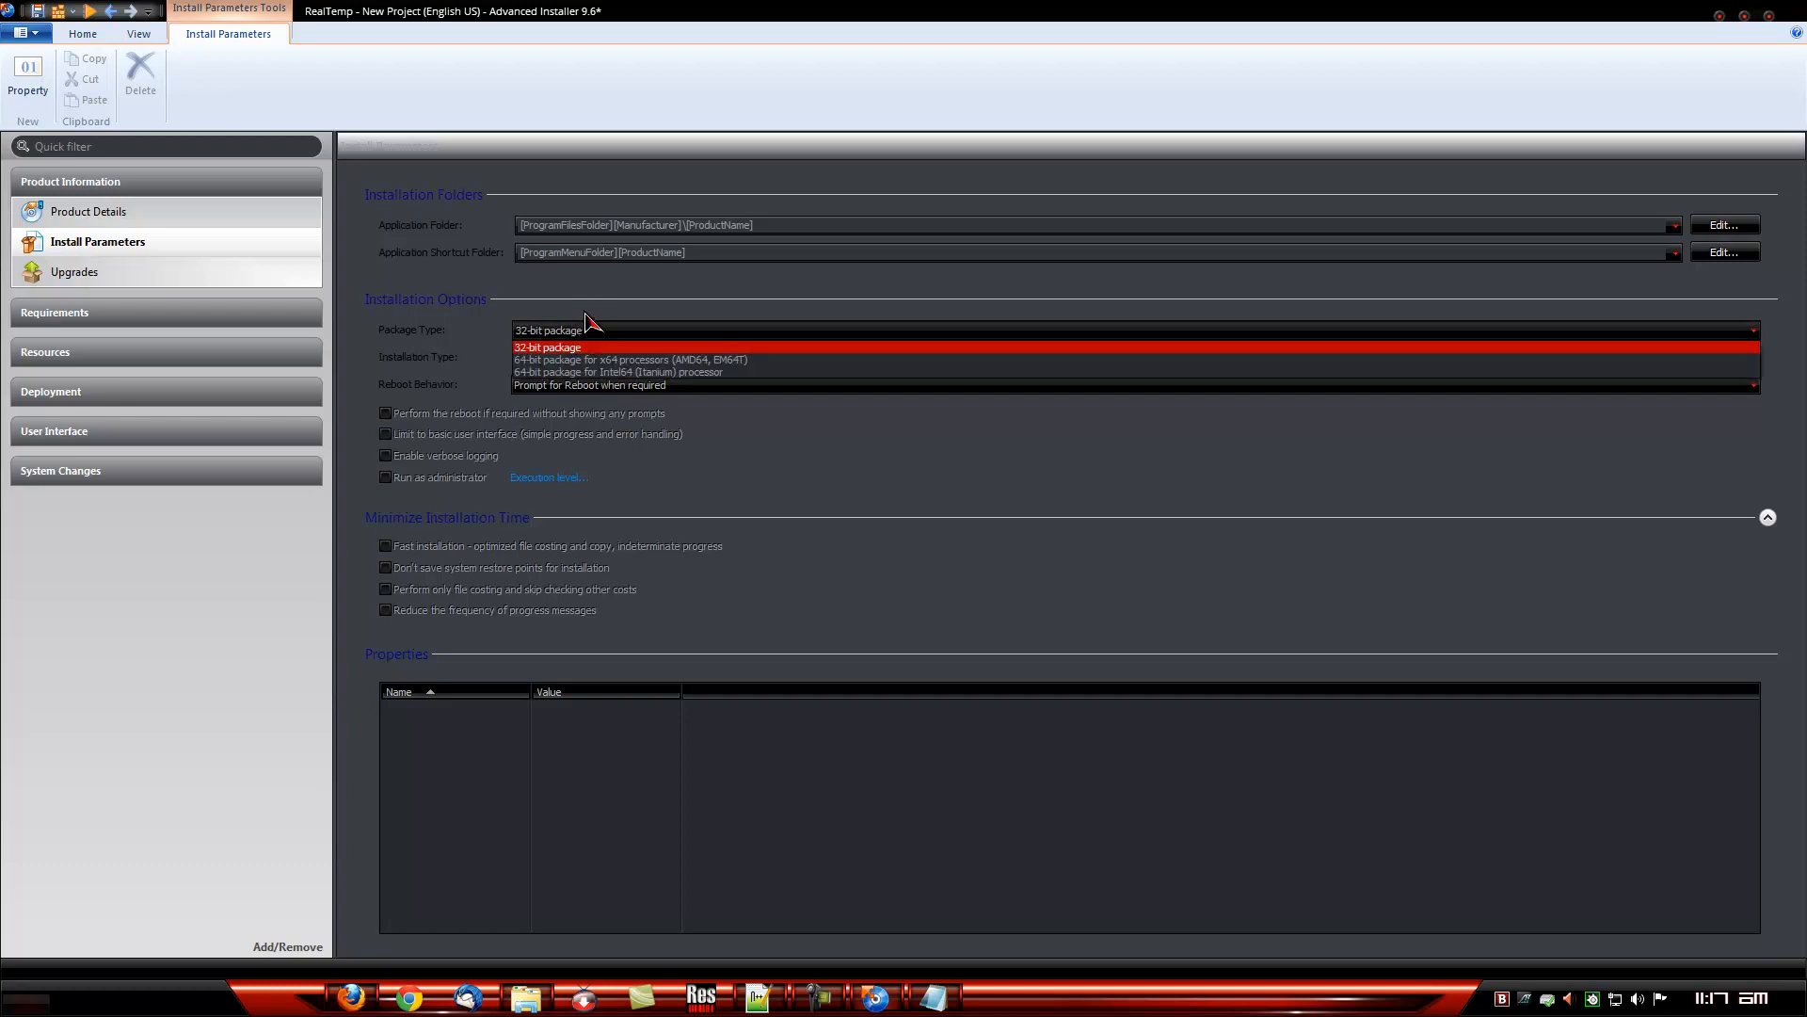
click(597, 310)
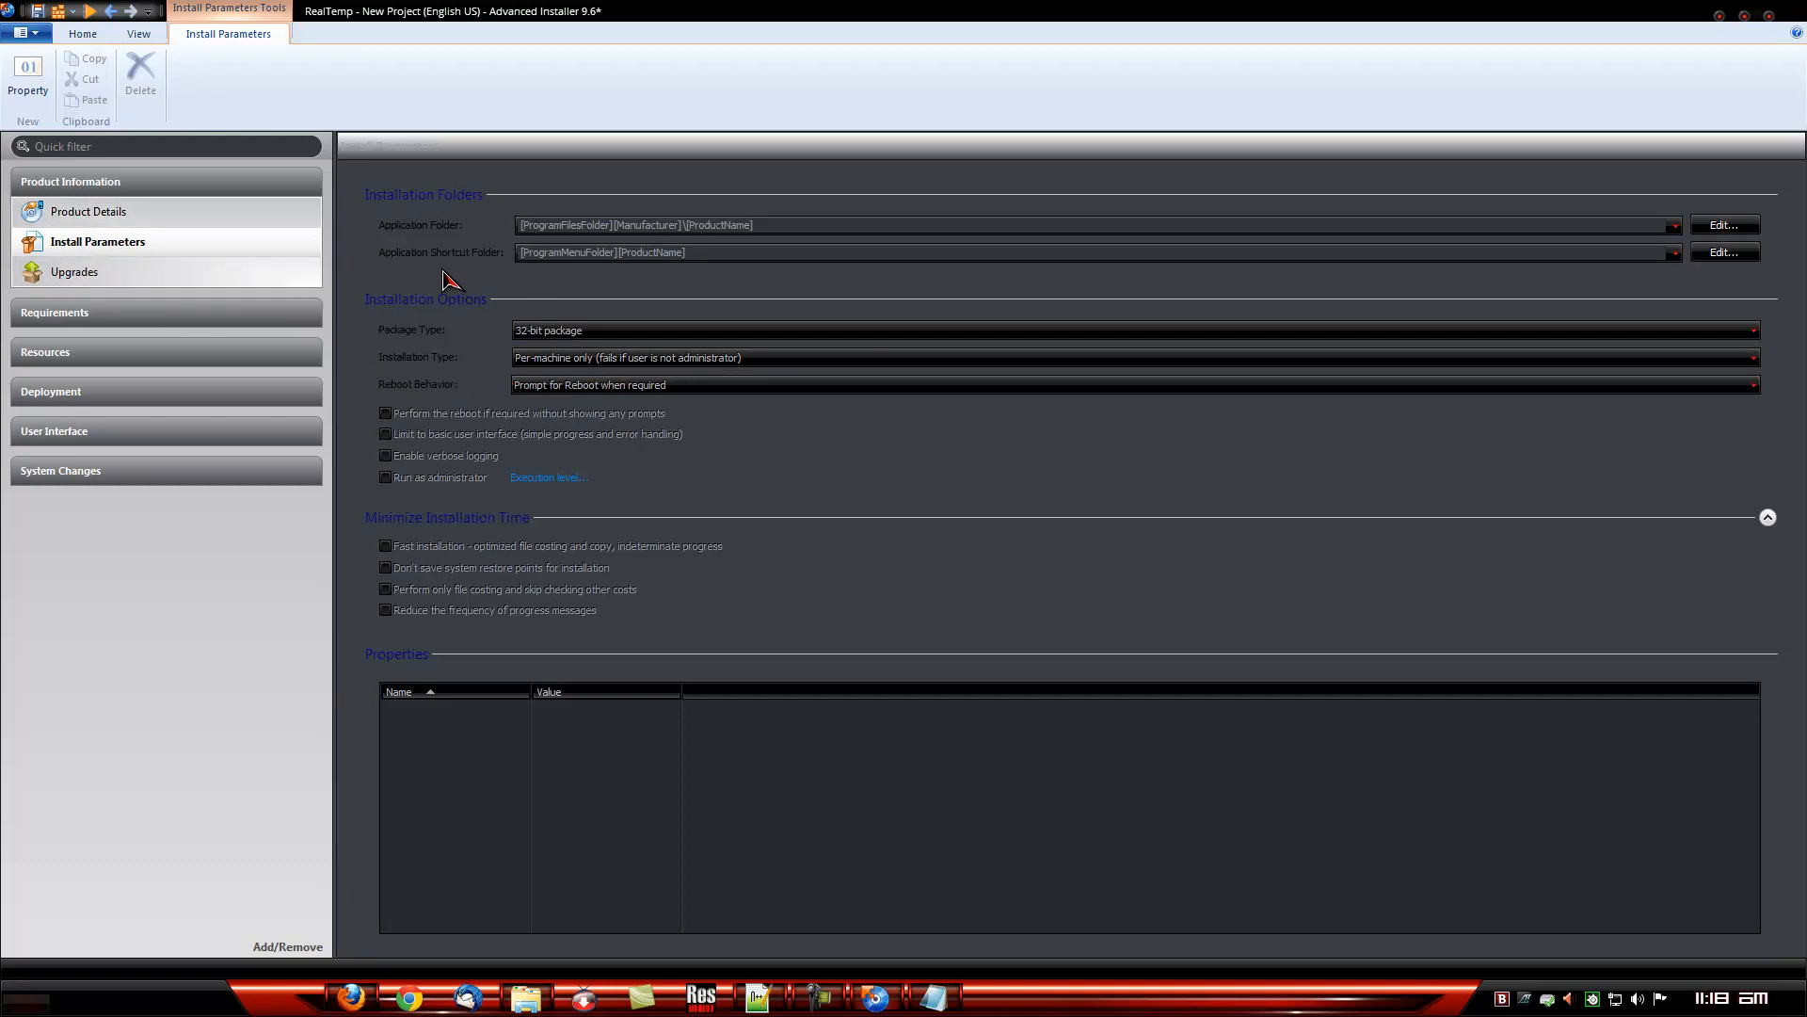
- Review the Upgrades settings and the System, Software and Custom launch conditions of the installer
click(102, 281)
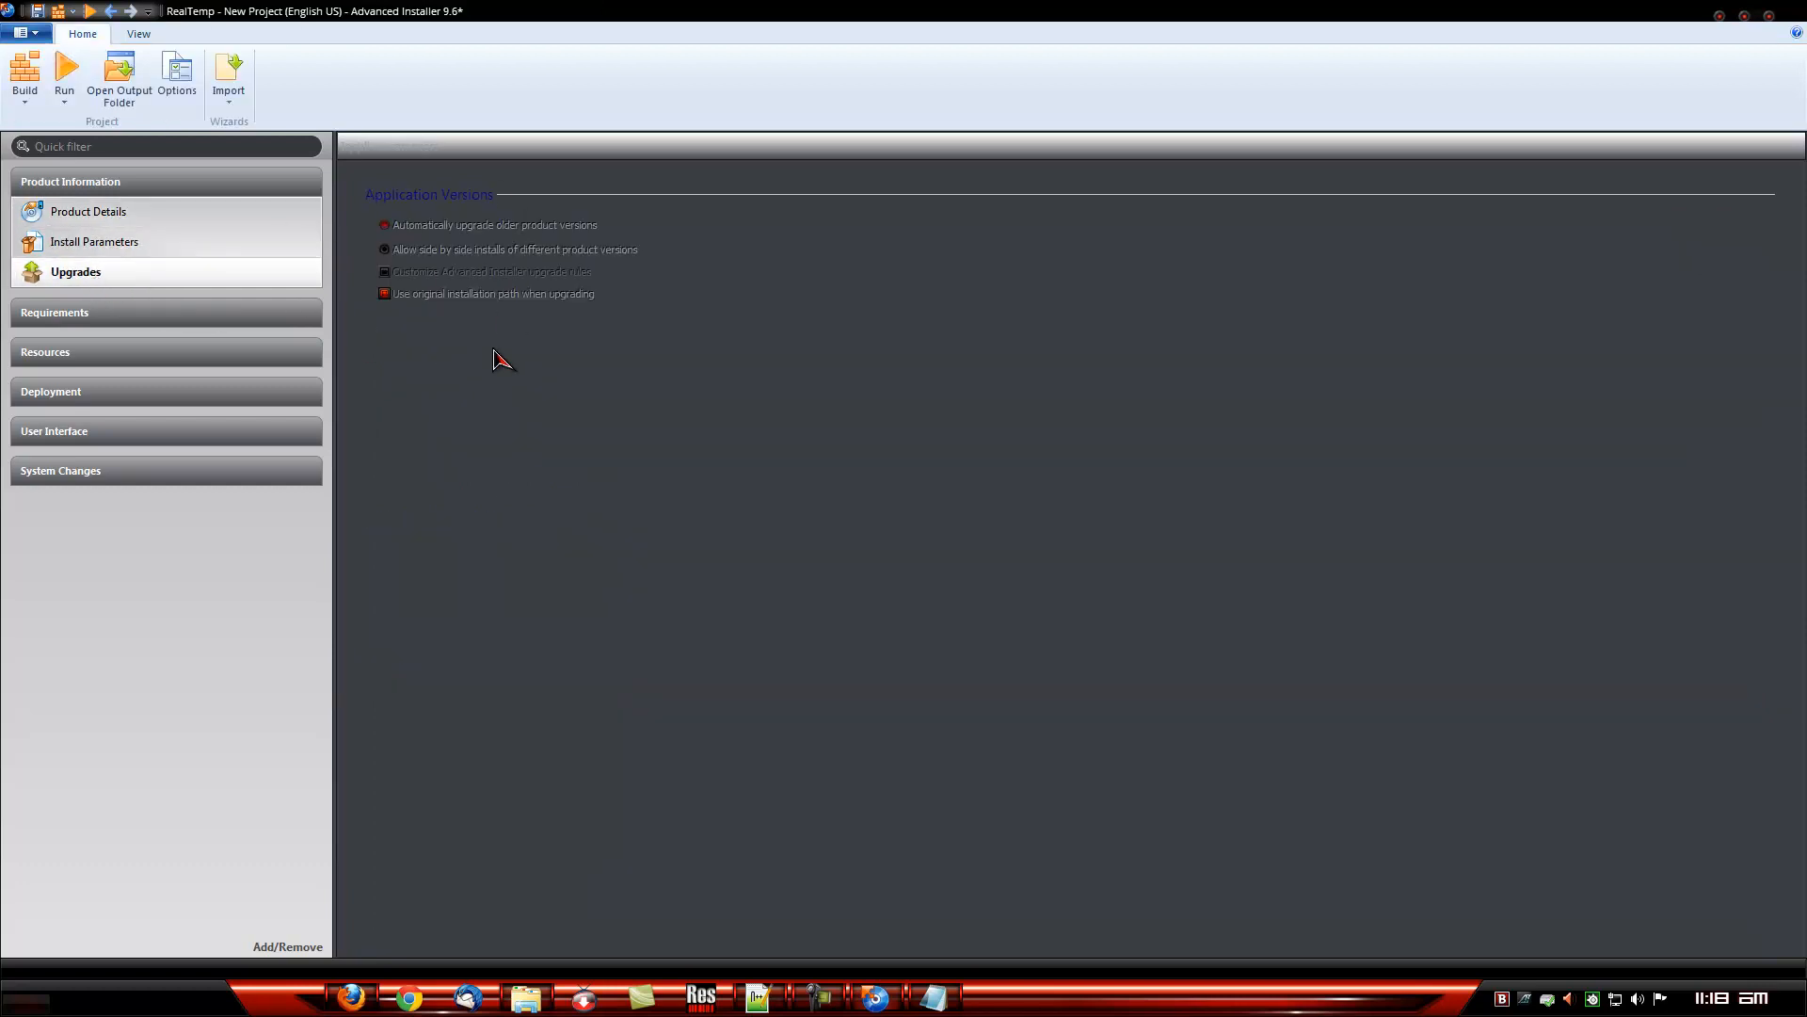
click(193, 182)
click(178, 222)
click(130, 258)
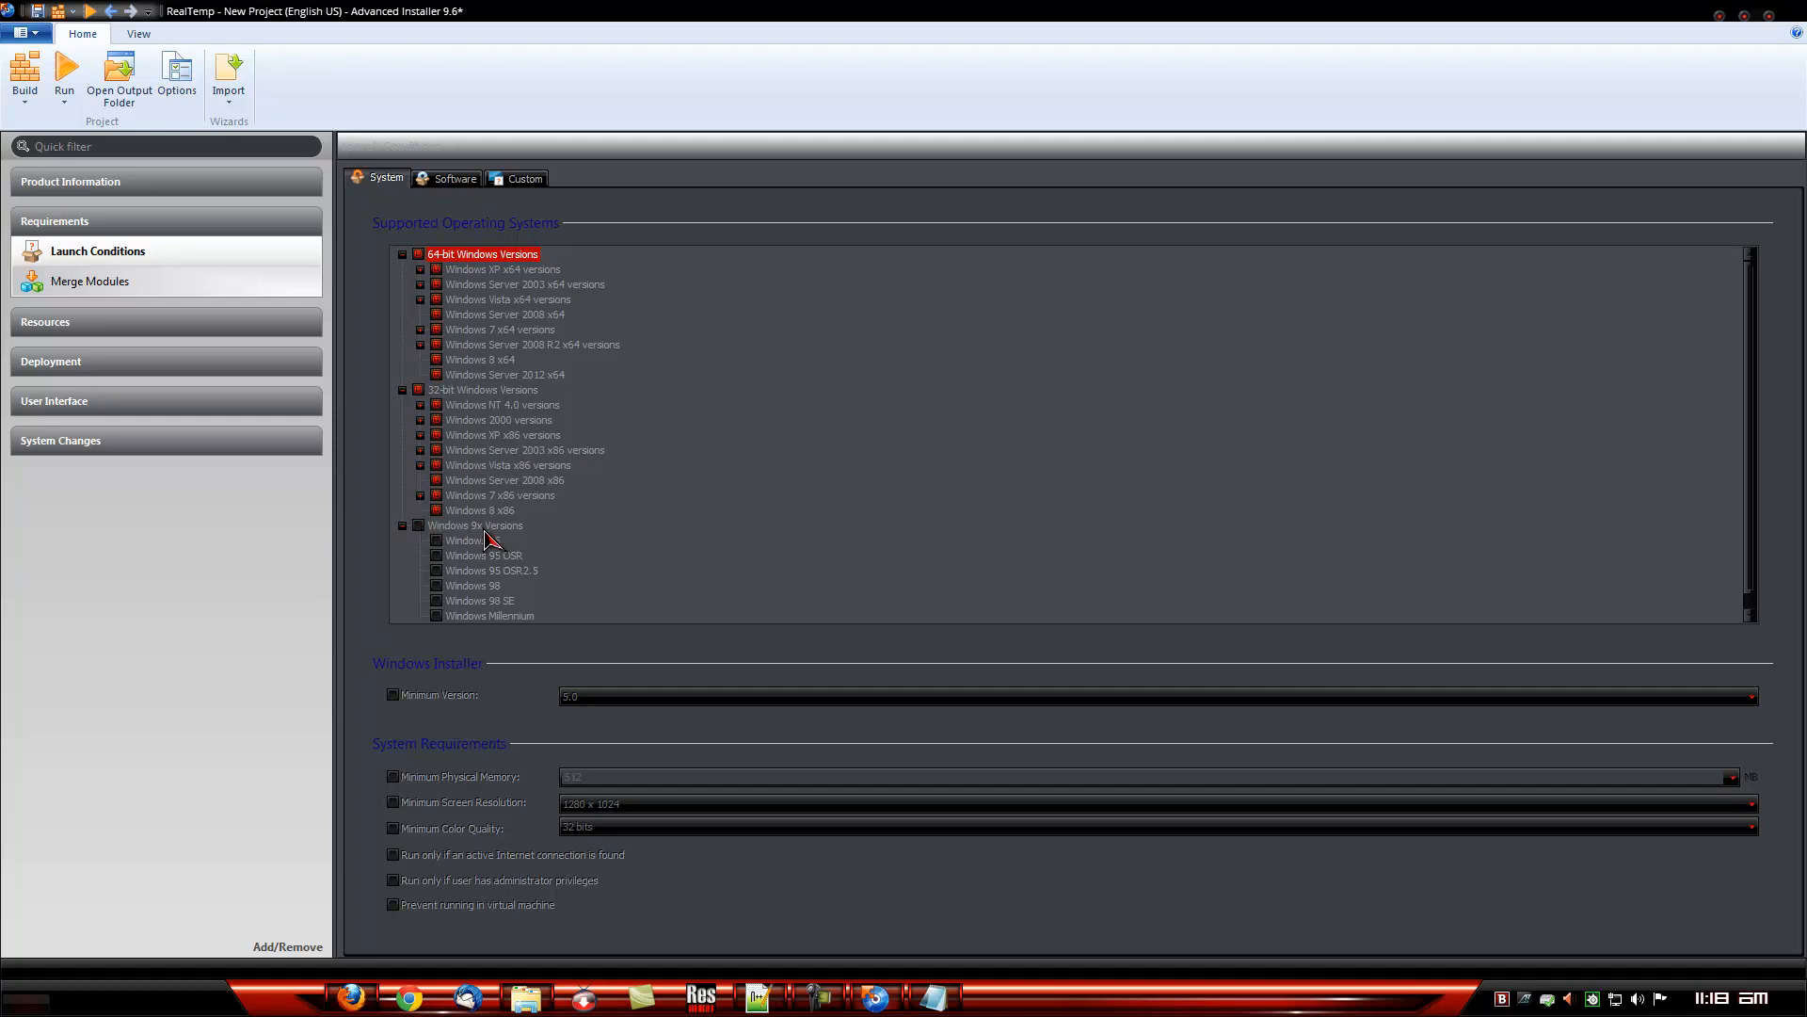
click(451, 181)
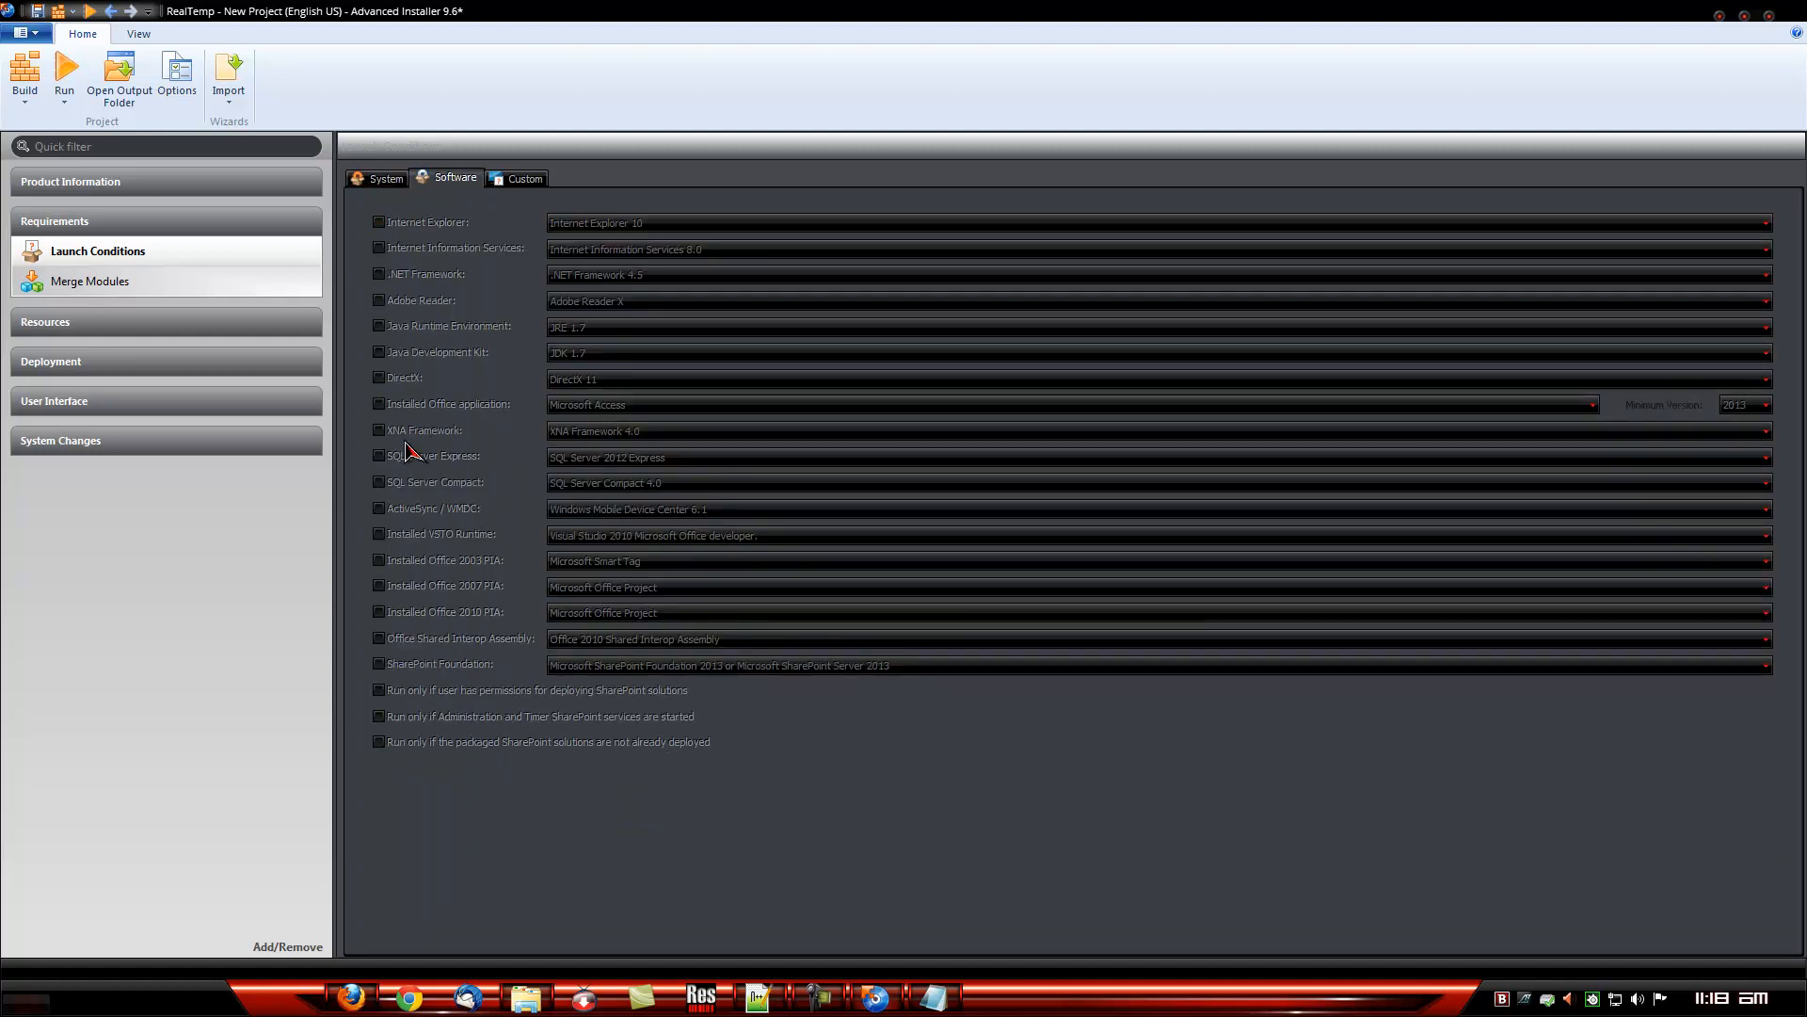
click(521, 180)
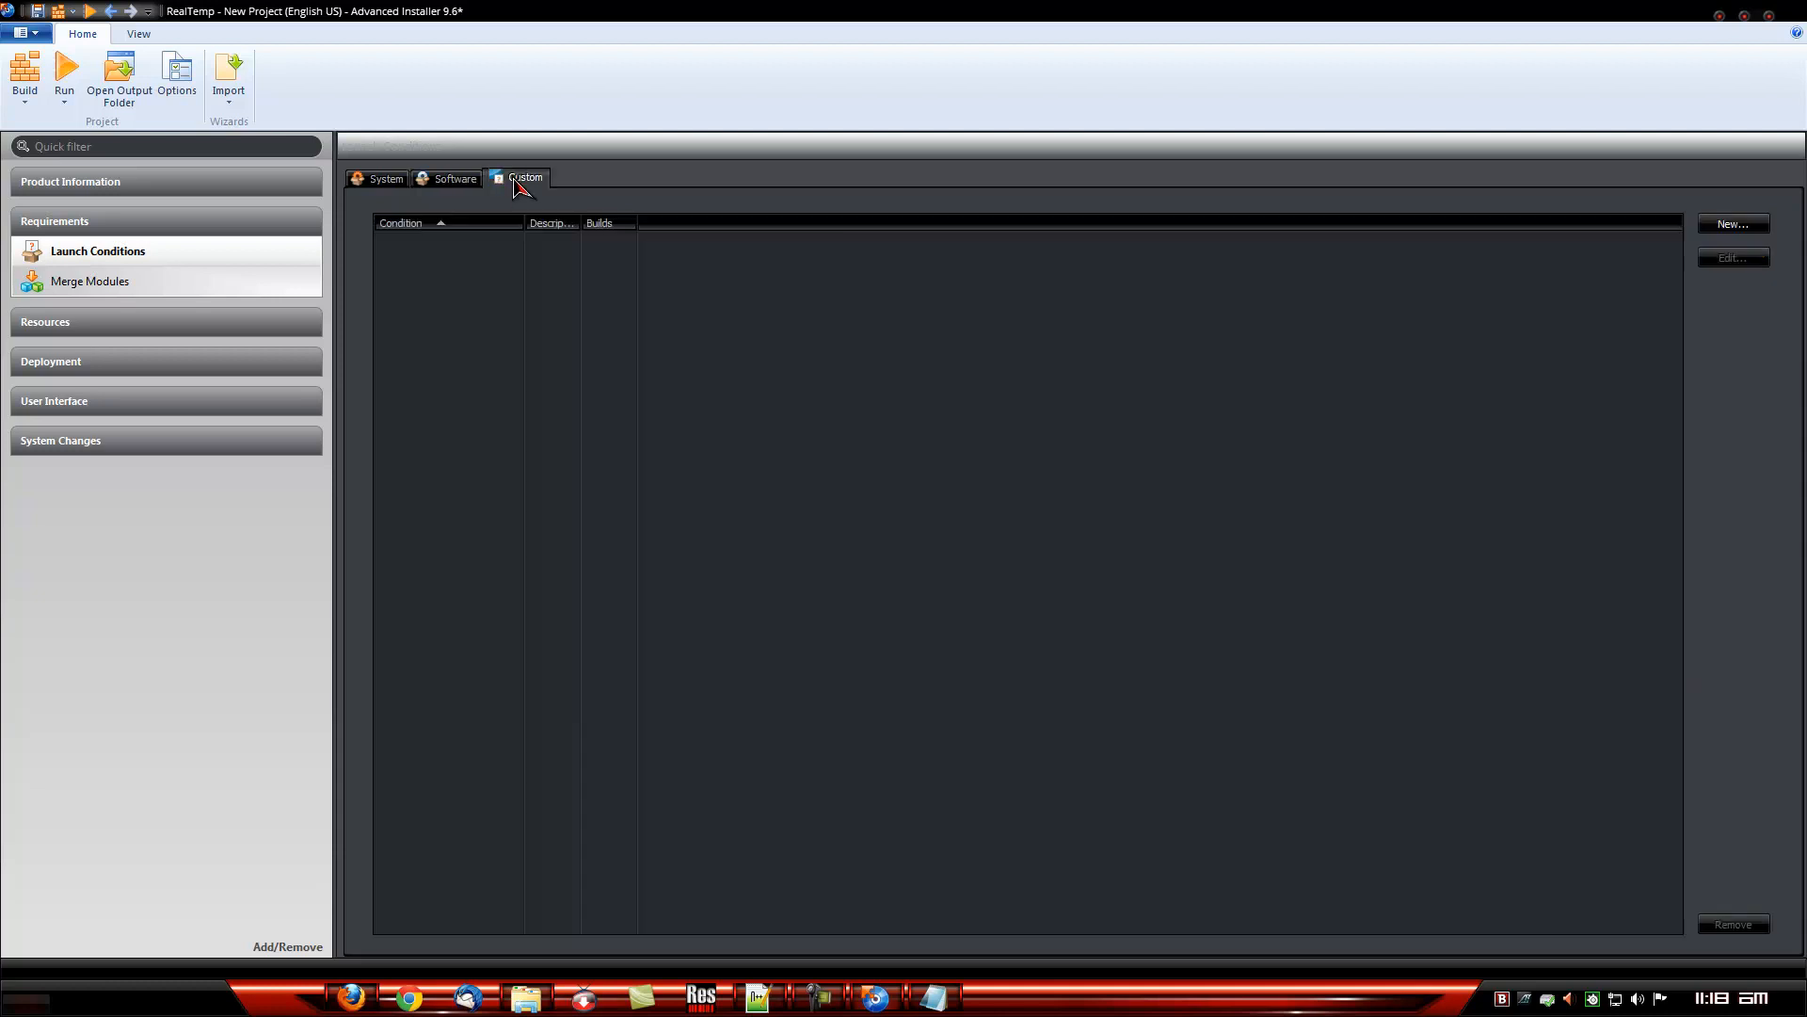
click(384, 179)
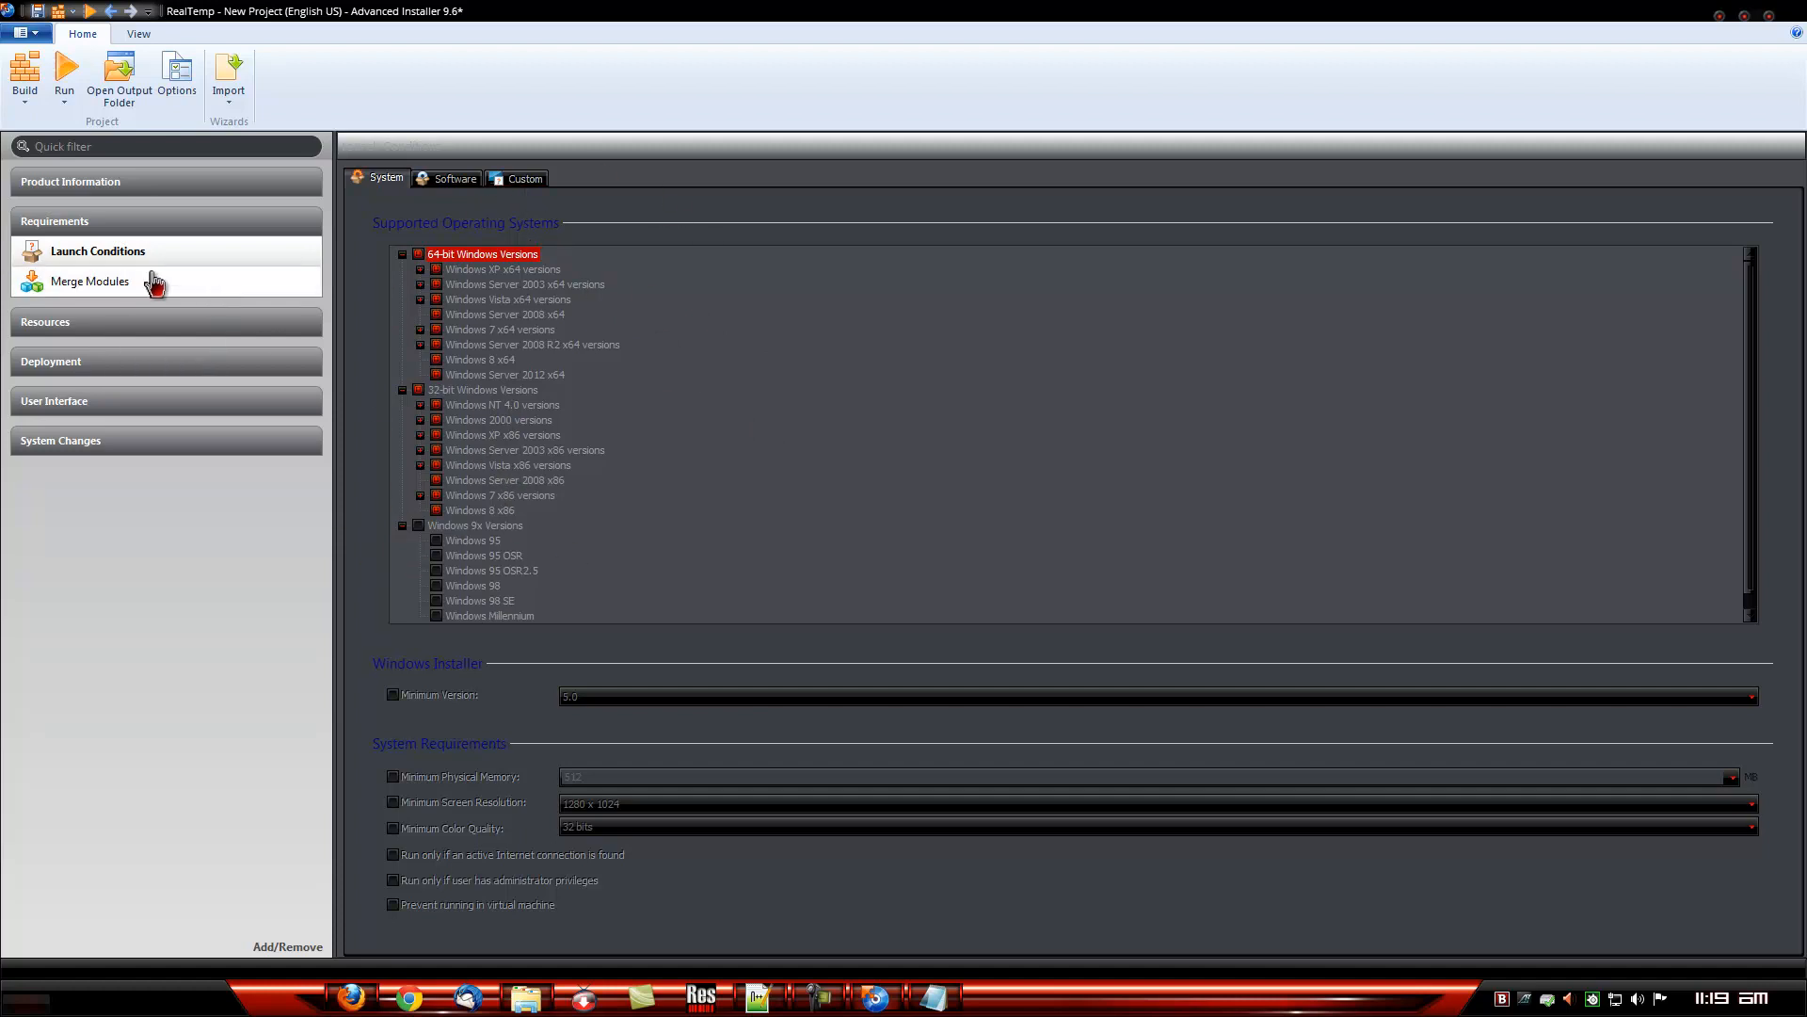
- Add the RealTemp_370 folder from the desktop to the Application Folder in Files and Folders
click(143, 229)
click(140, 265)
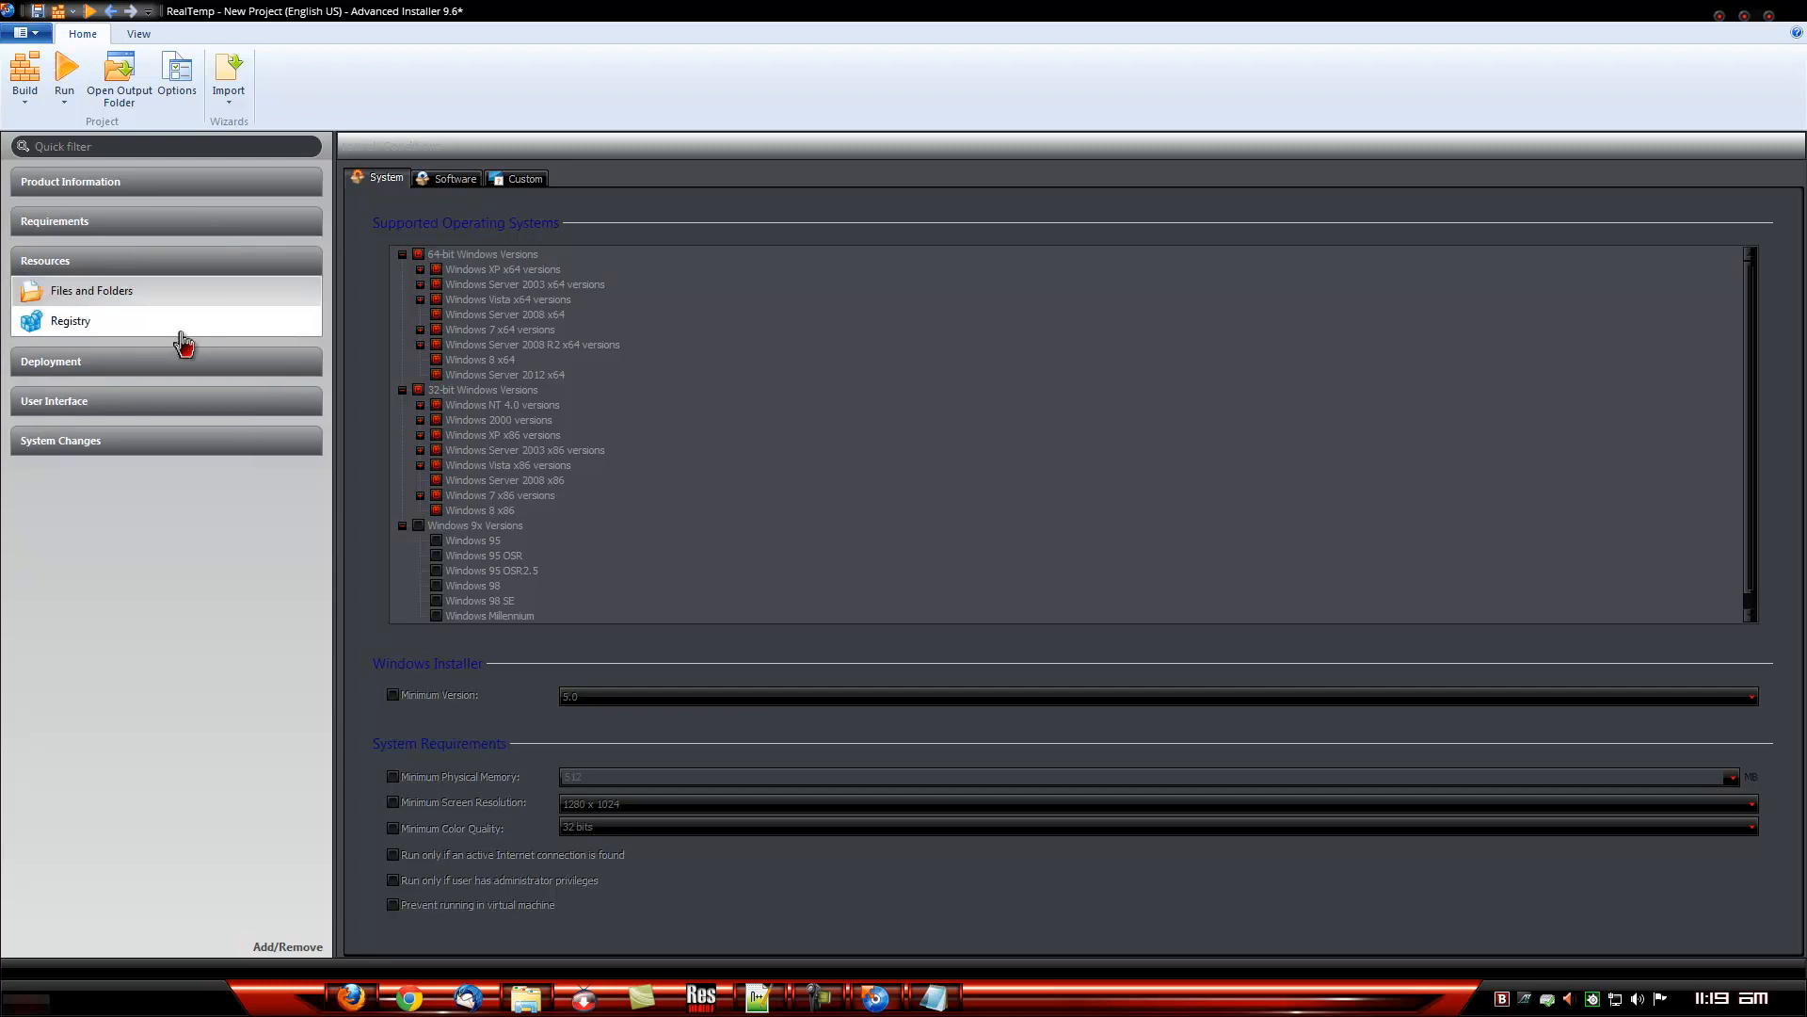
click(112, 301)
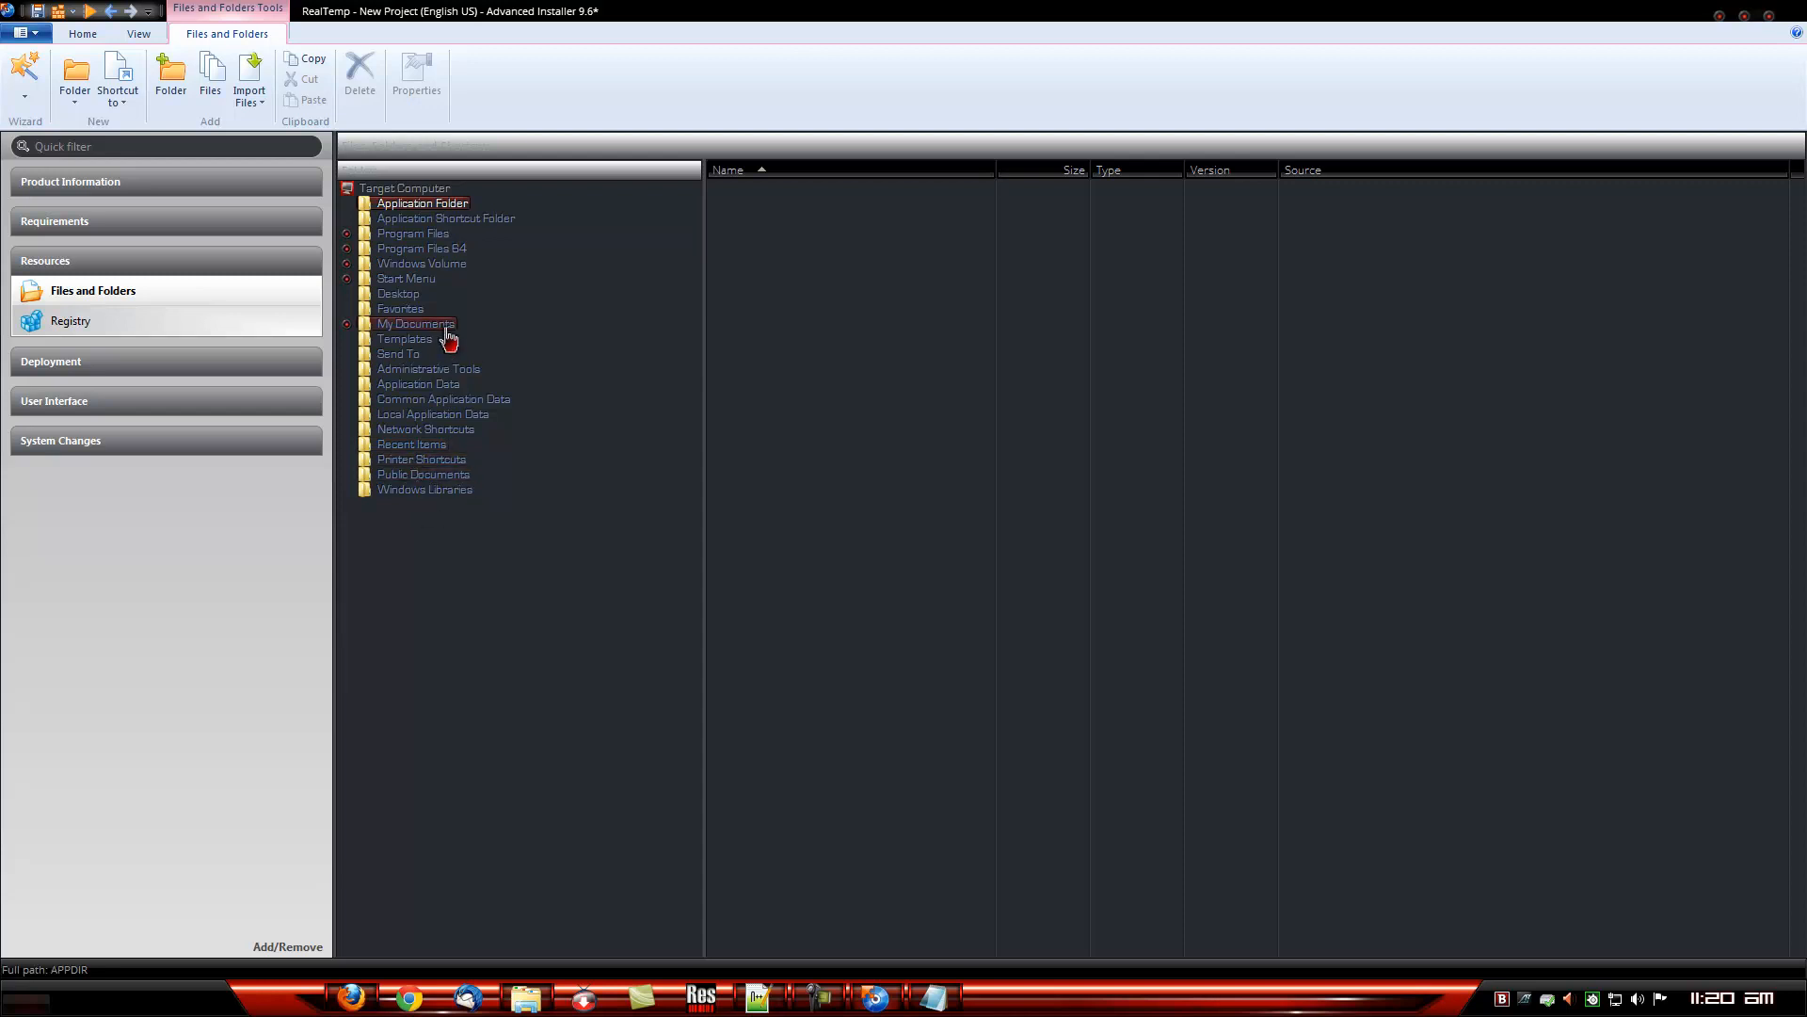
right_click(412, 219)
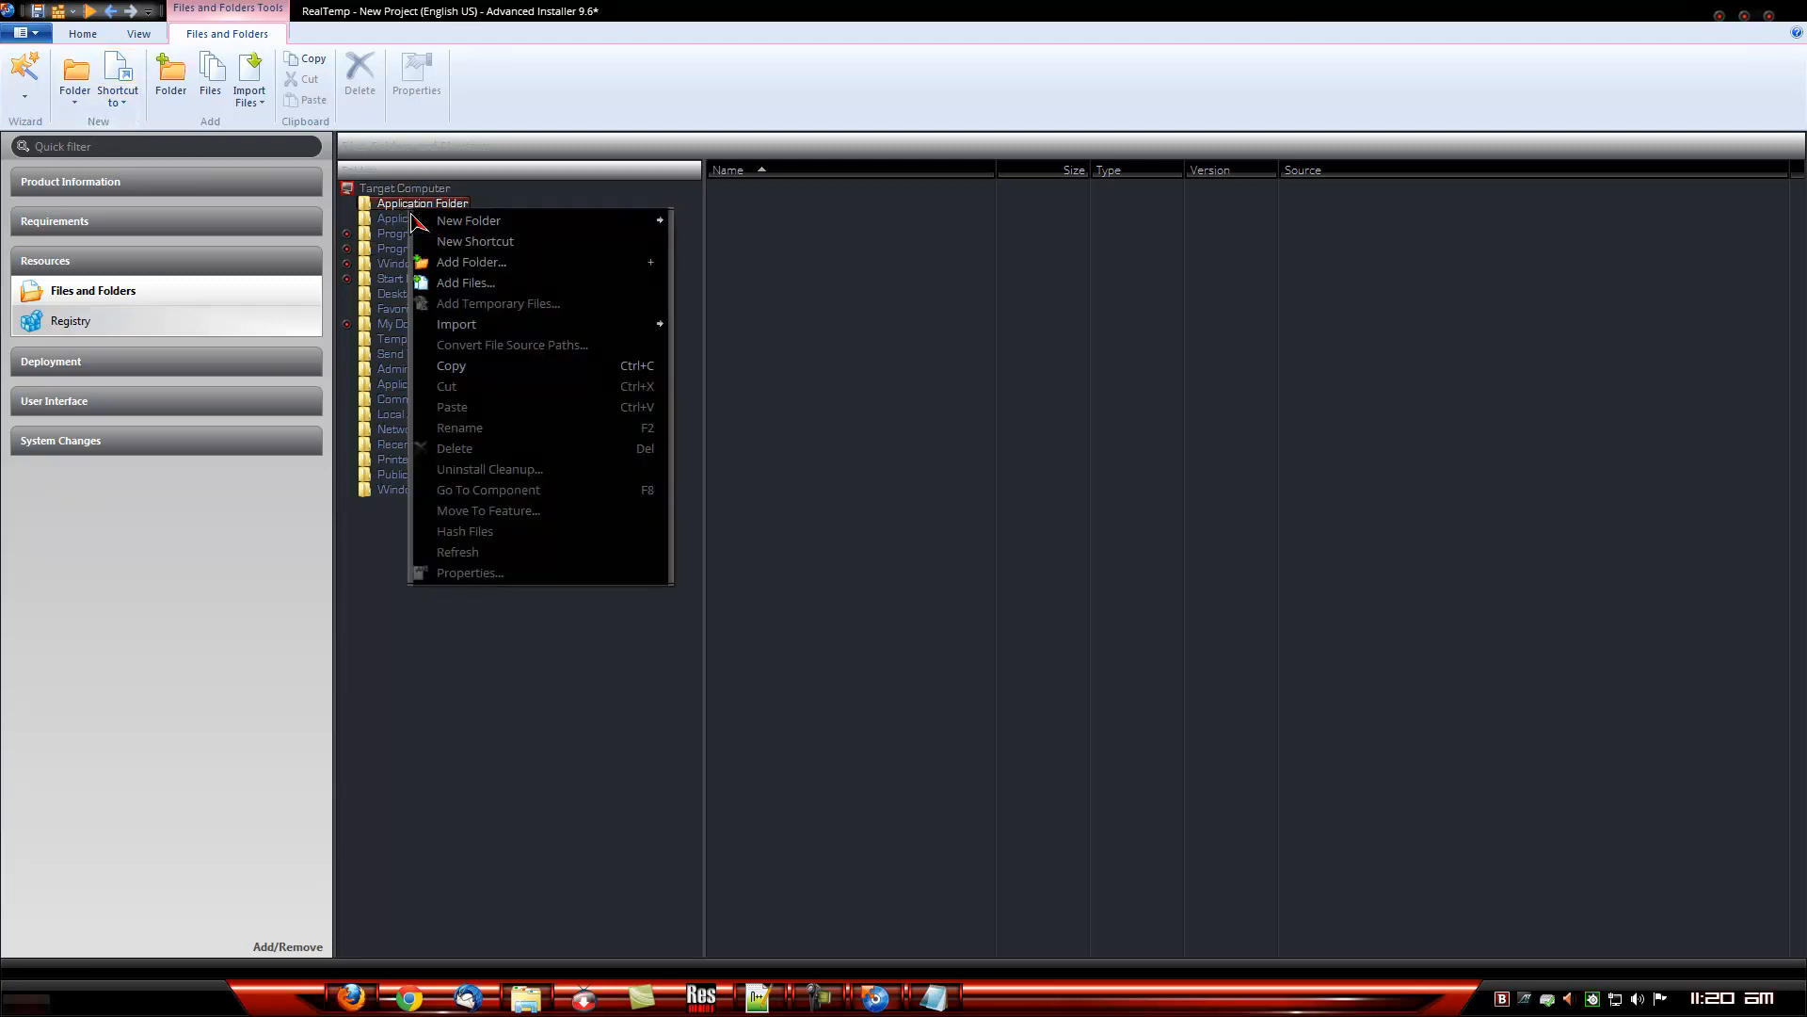
click(475, 269)
click(756, 311)
double_click(952, 428)
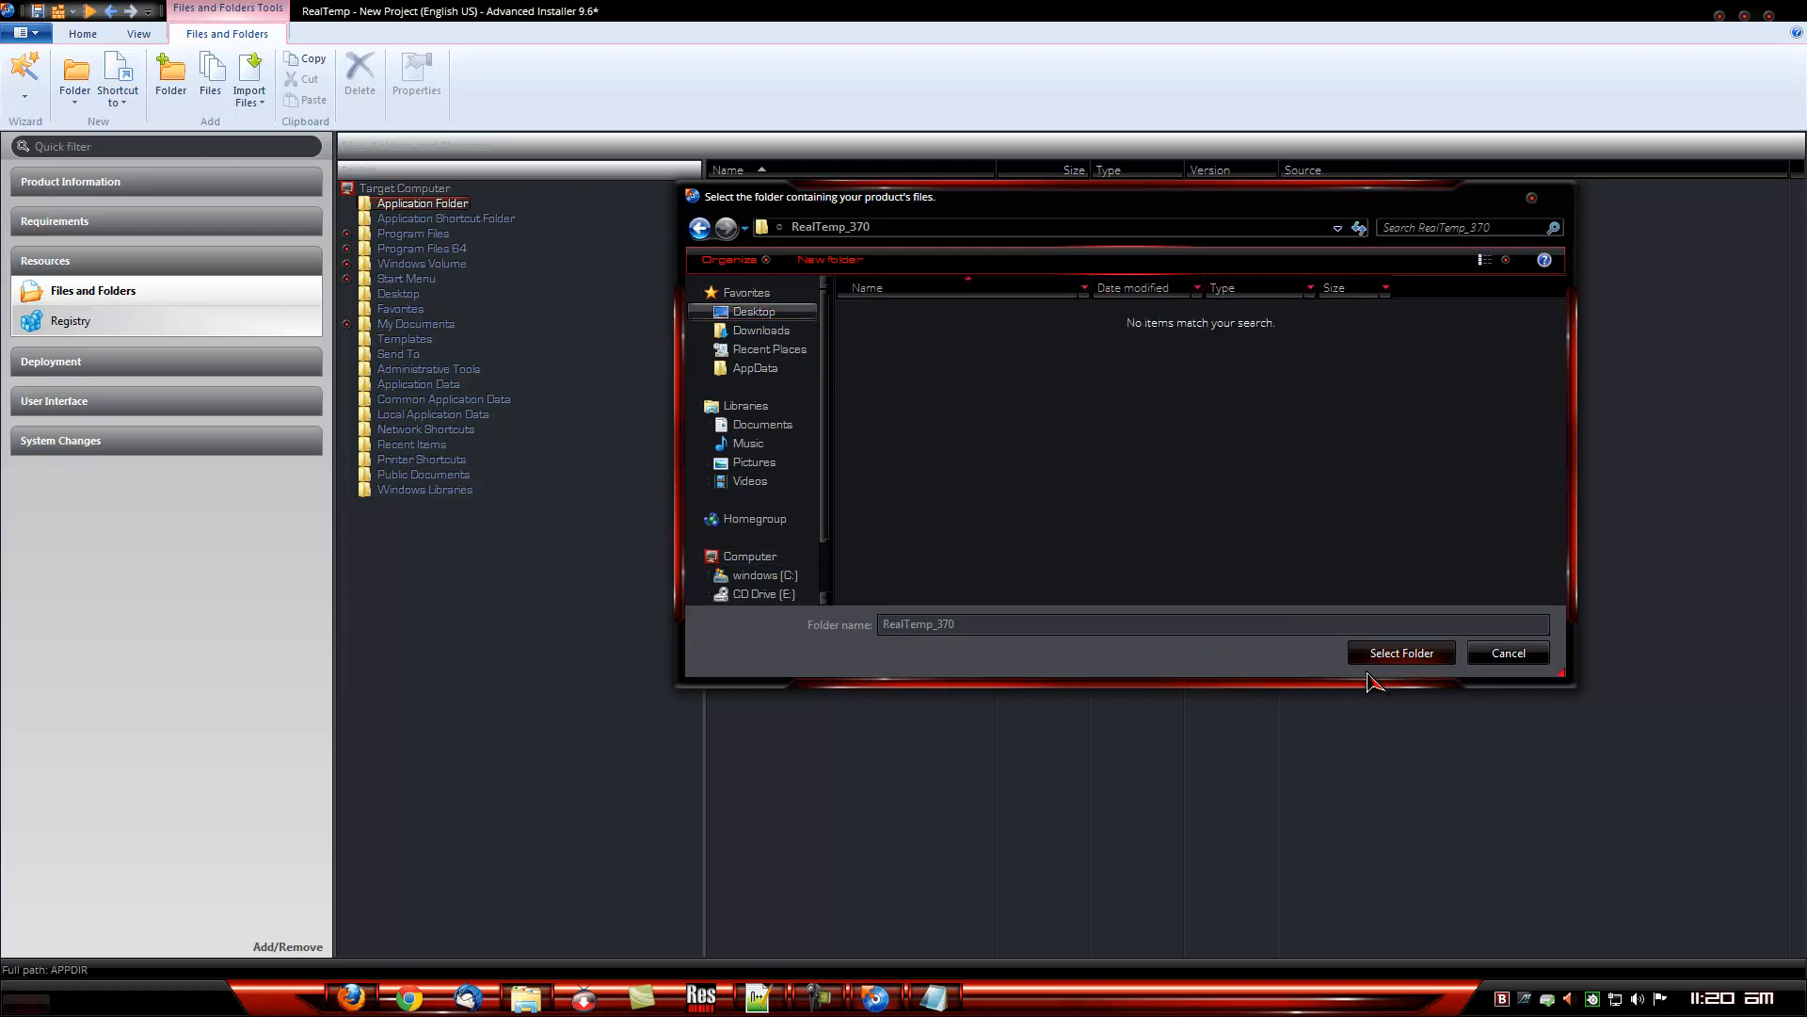
click(1395, 654)
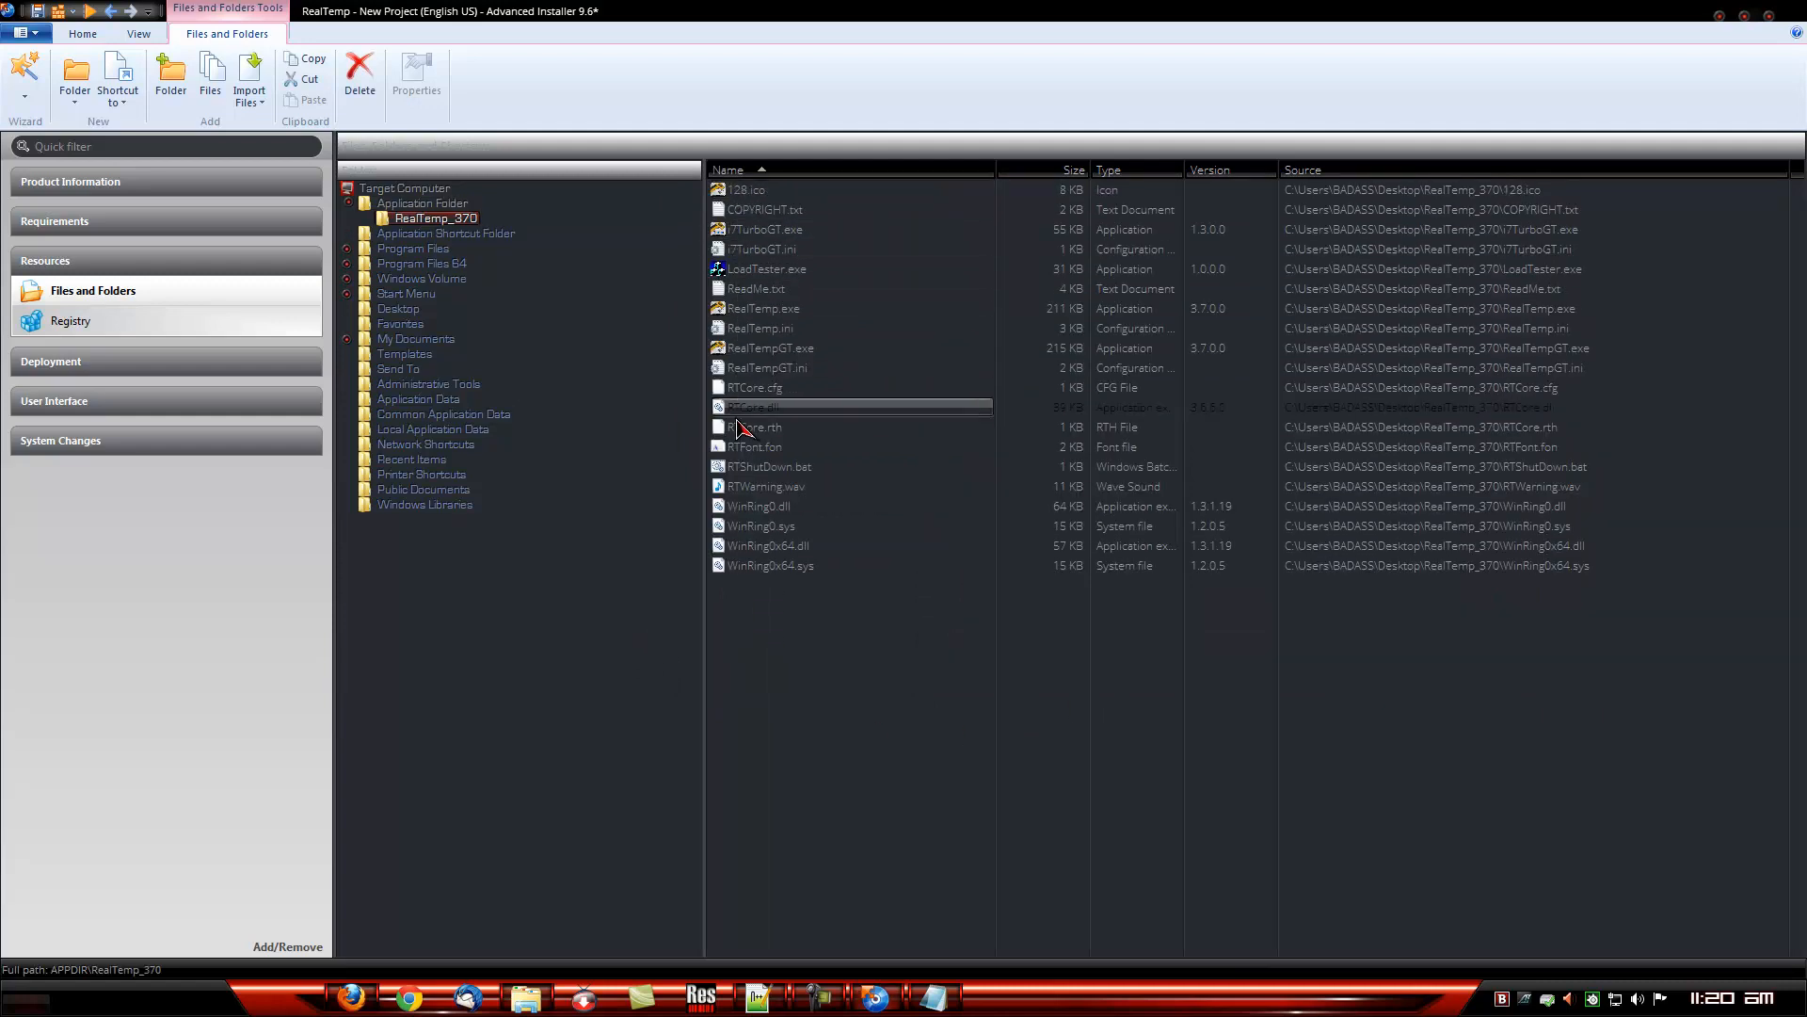
click(389, 239)
click(348, 203)
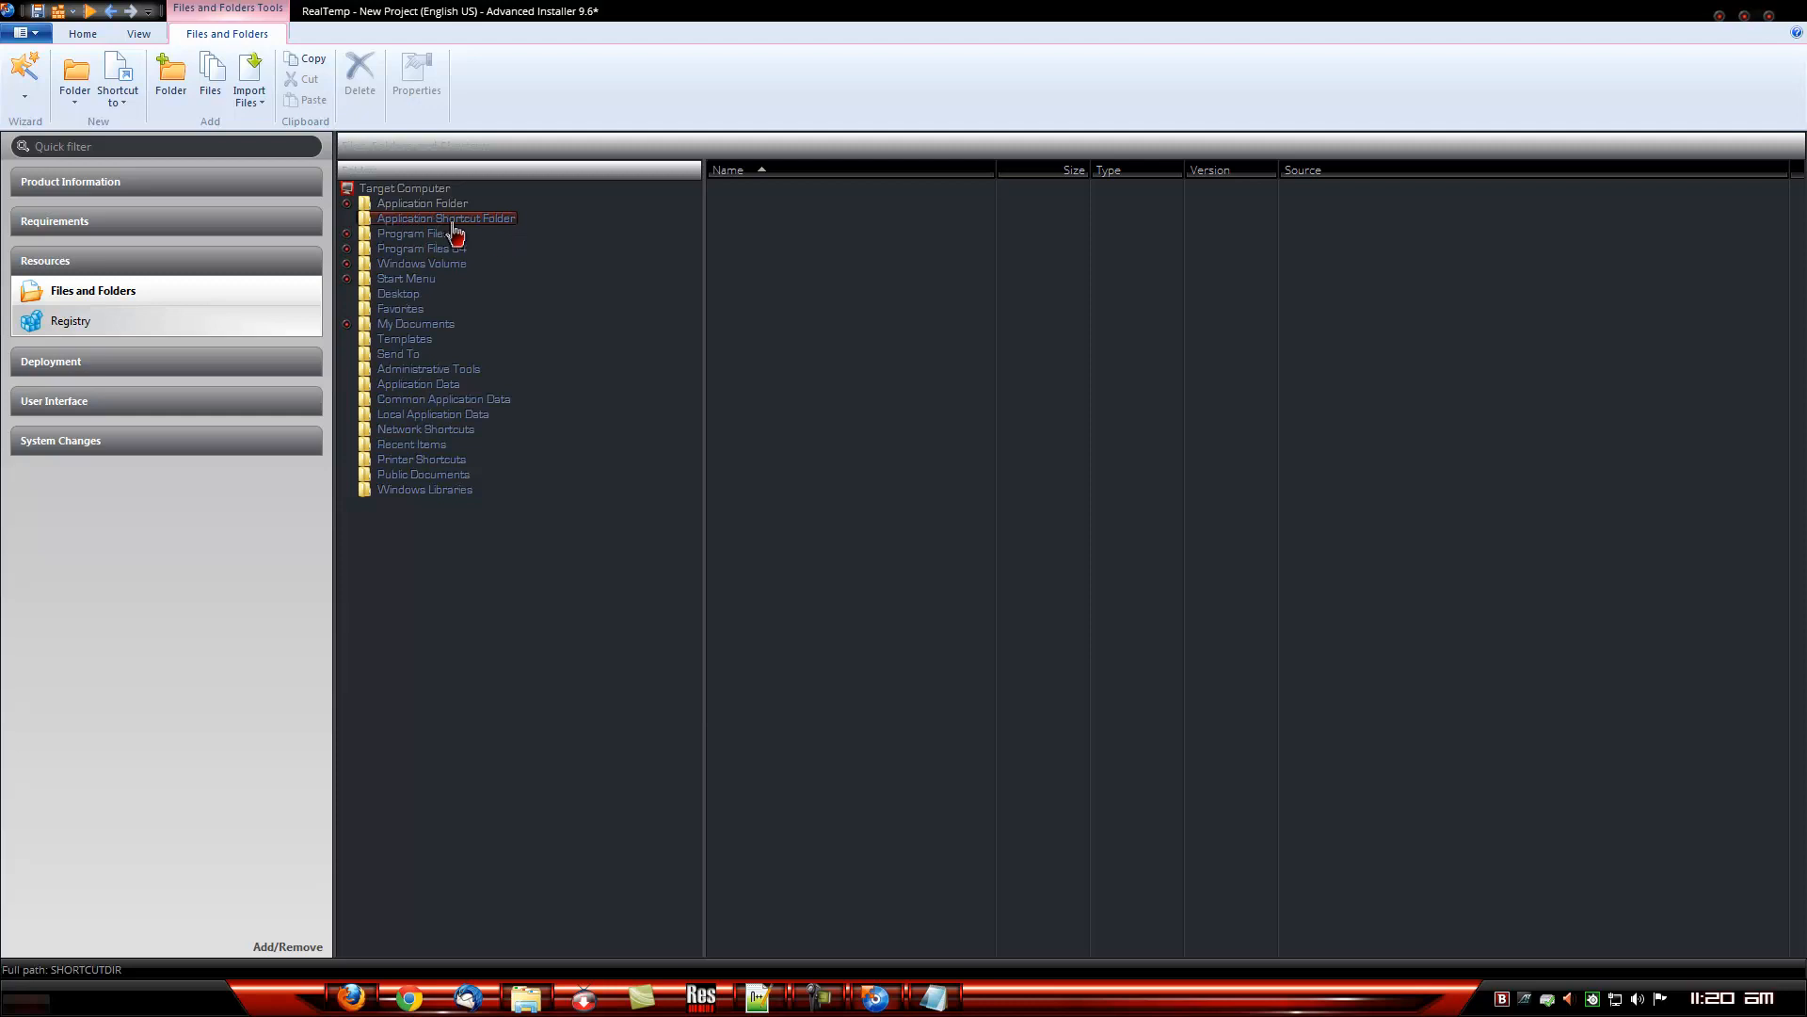
click(397, 299)
click(114, 111)
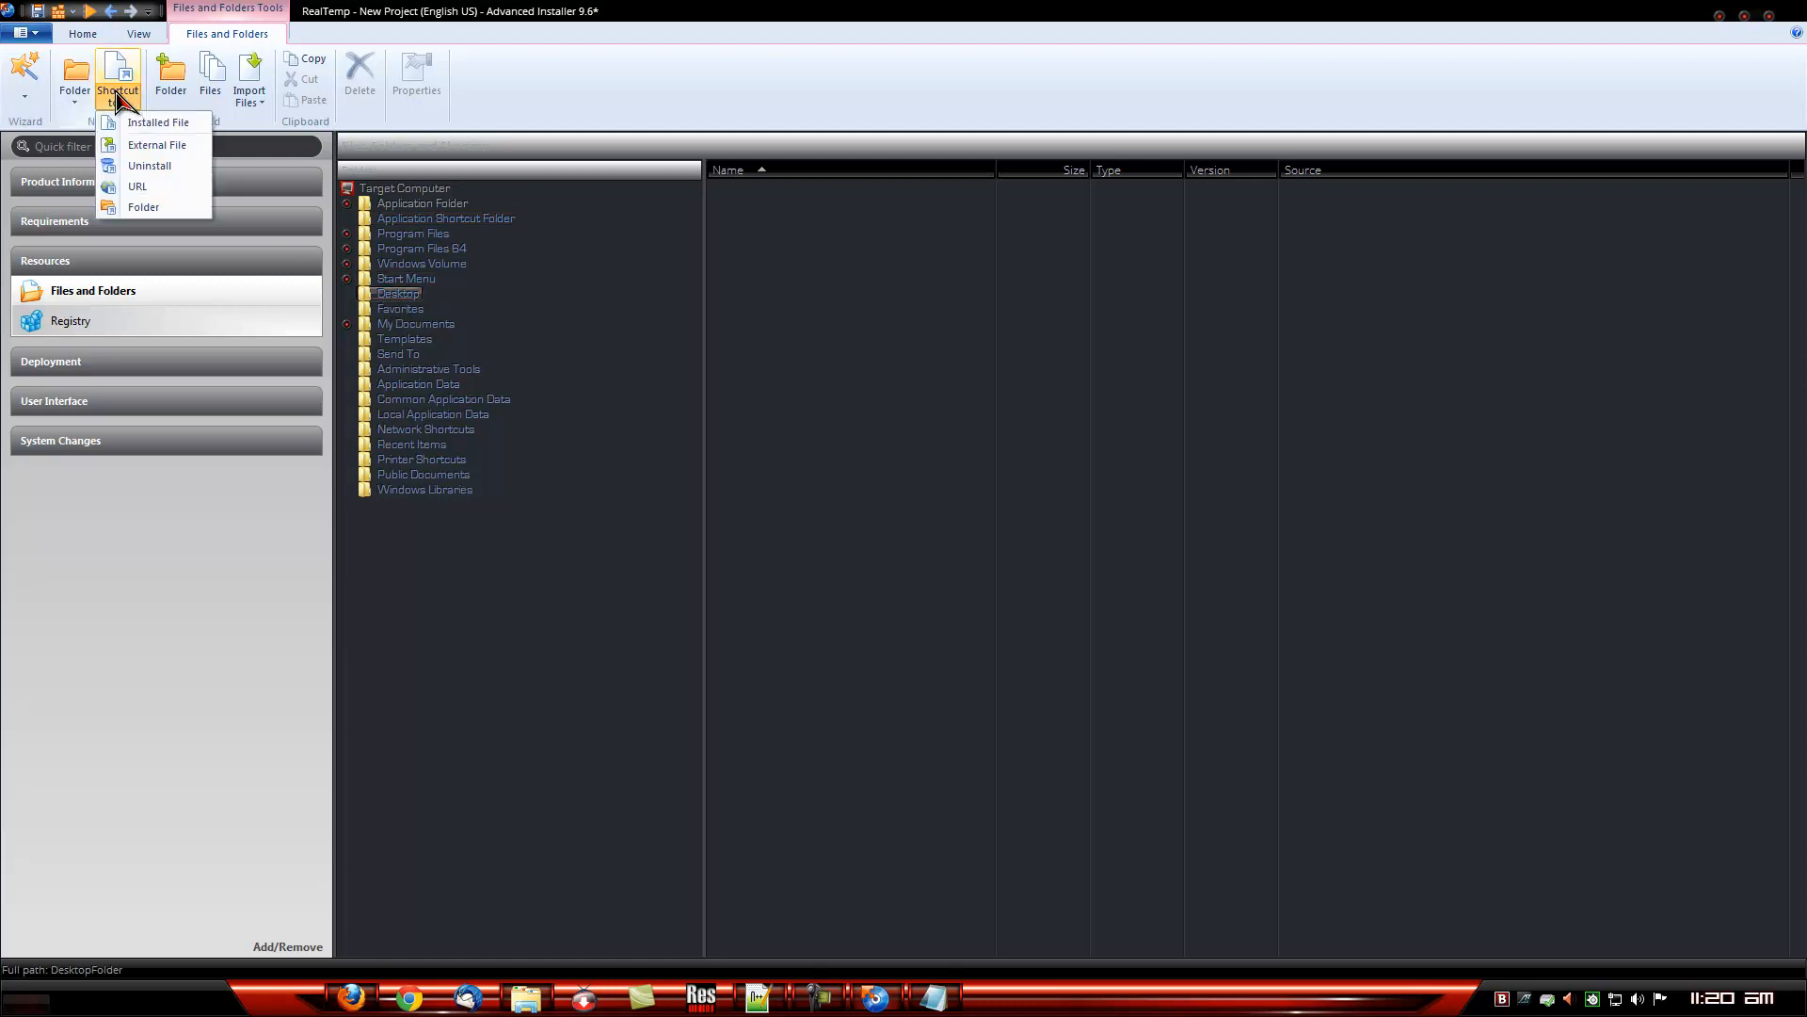
click(120, 83)
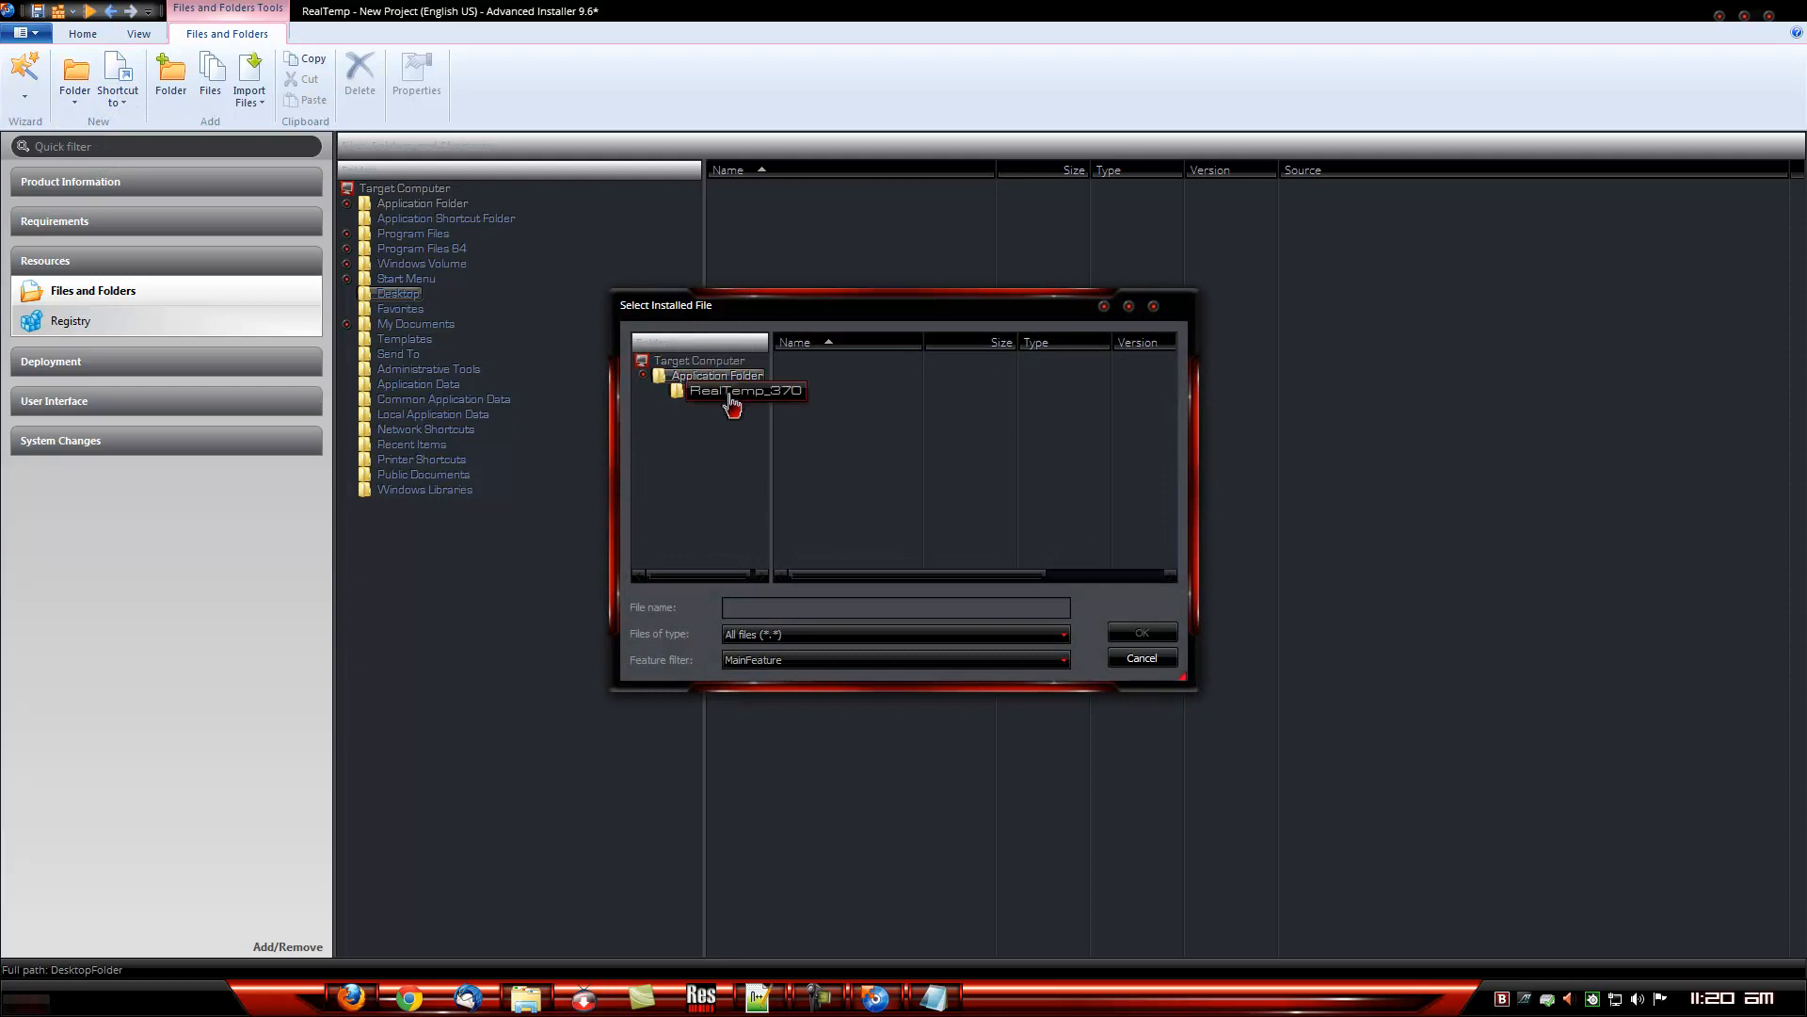
click(1144, 658)
- Rename the RealTemp_370 folder inside the Application Folder as RealTemp
click(348, 203)
click(420, 219)
right_click(442, 221)
click(509, 442)
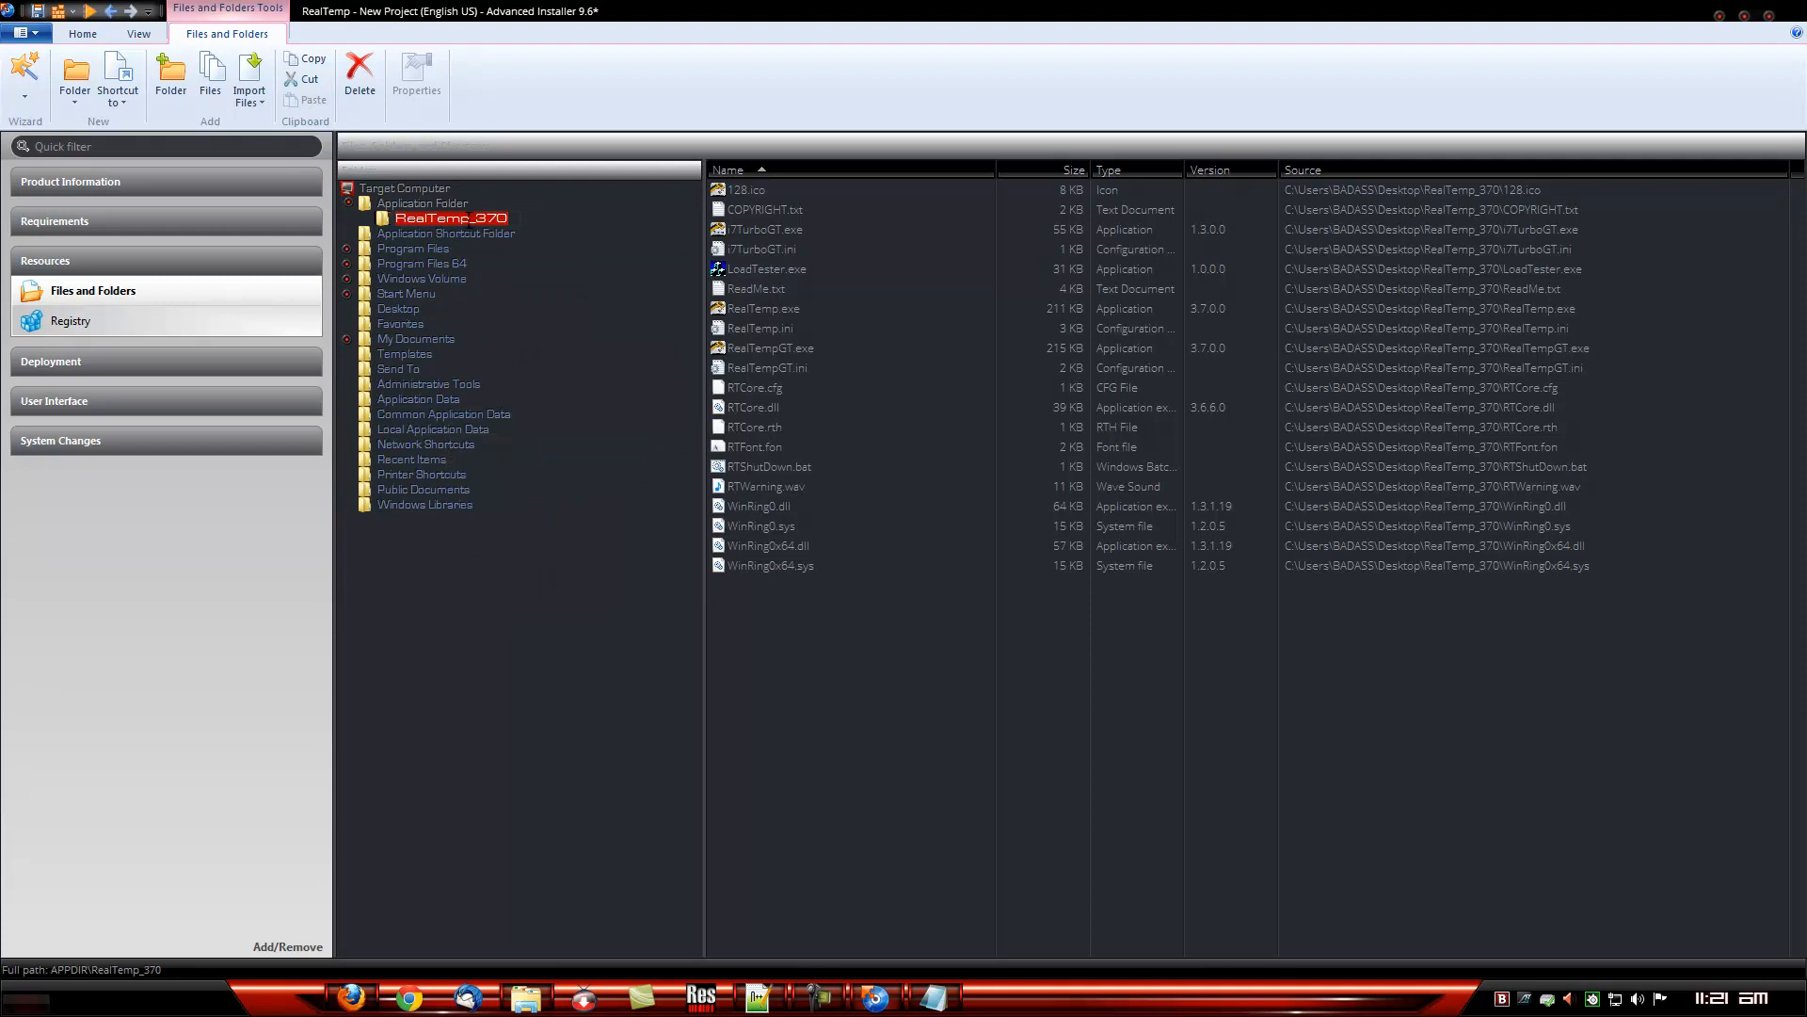
click(471, 218)
key(Return)
- Create a shortcut named RealTemp in the target computer's Desktop folder that points to the installed RealTemp.exe
click(397, 309)
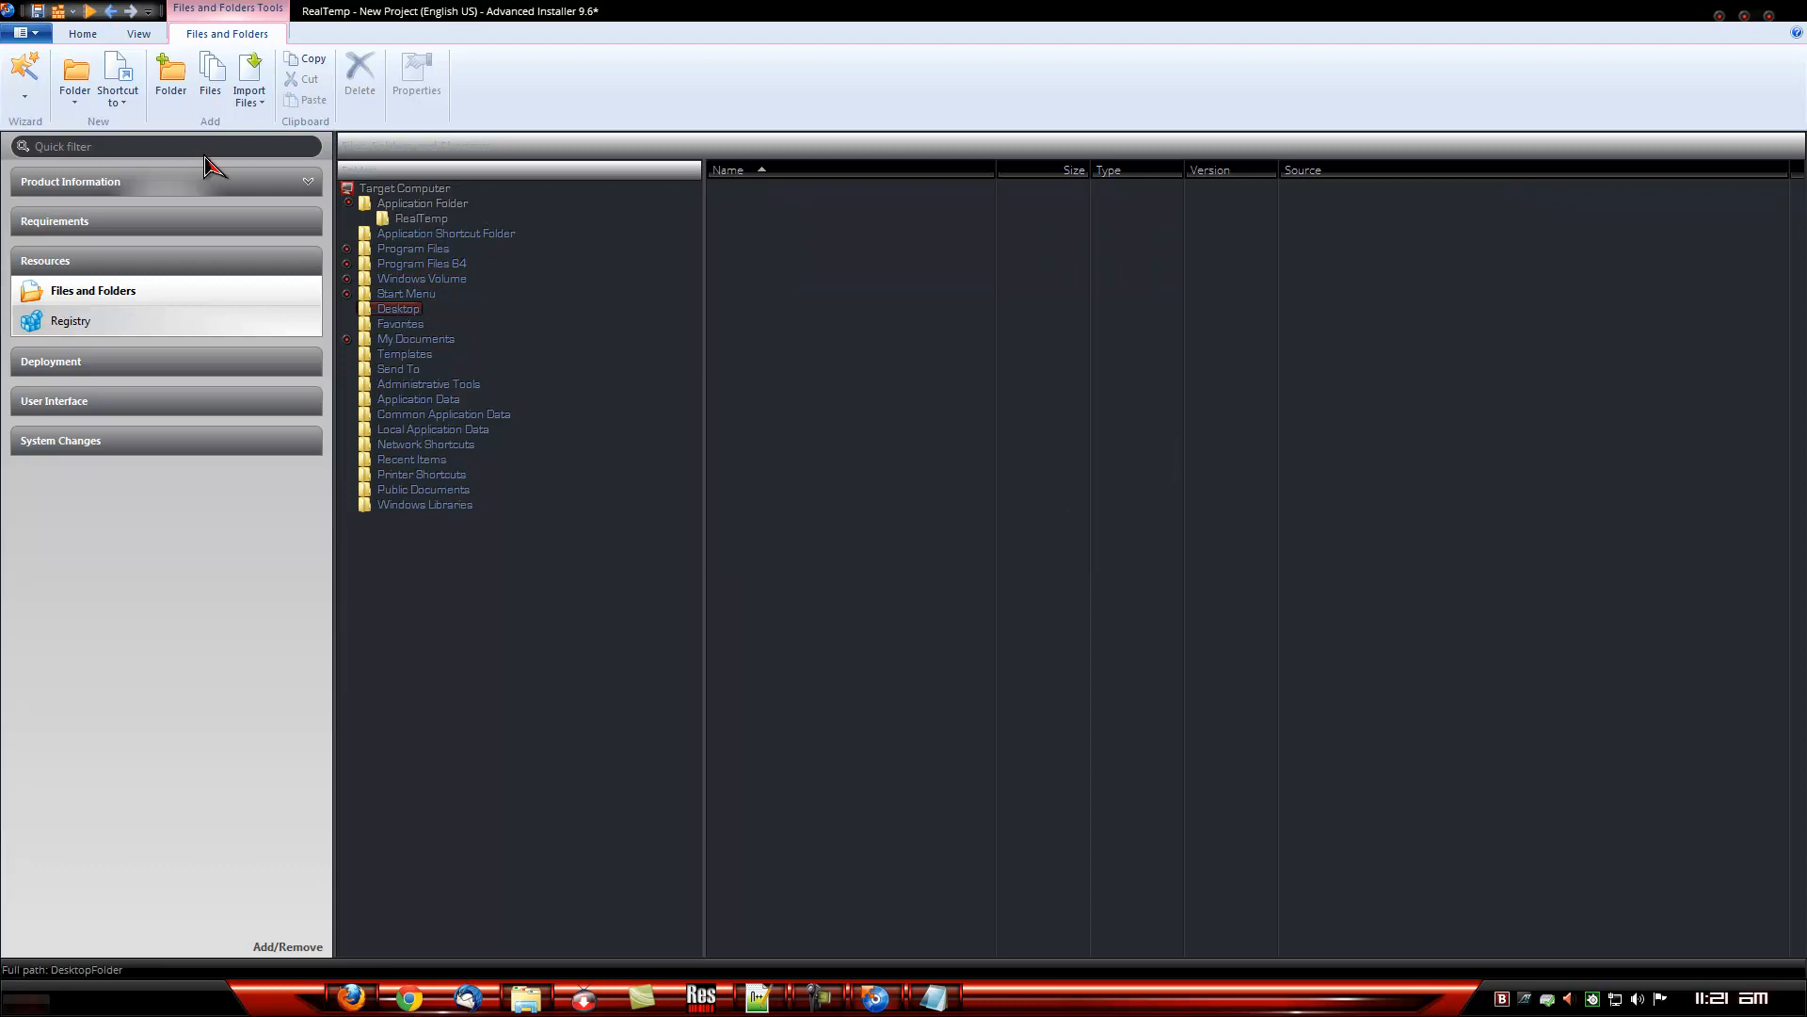
click(127, 94)
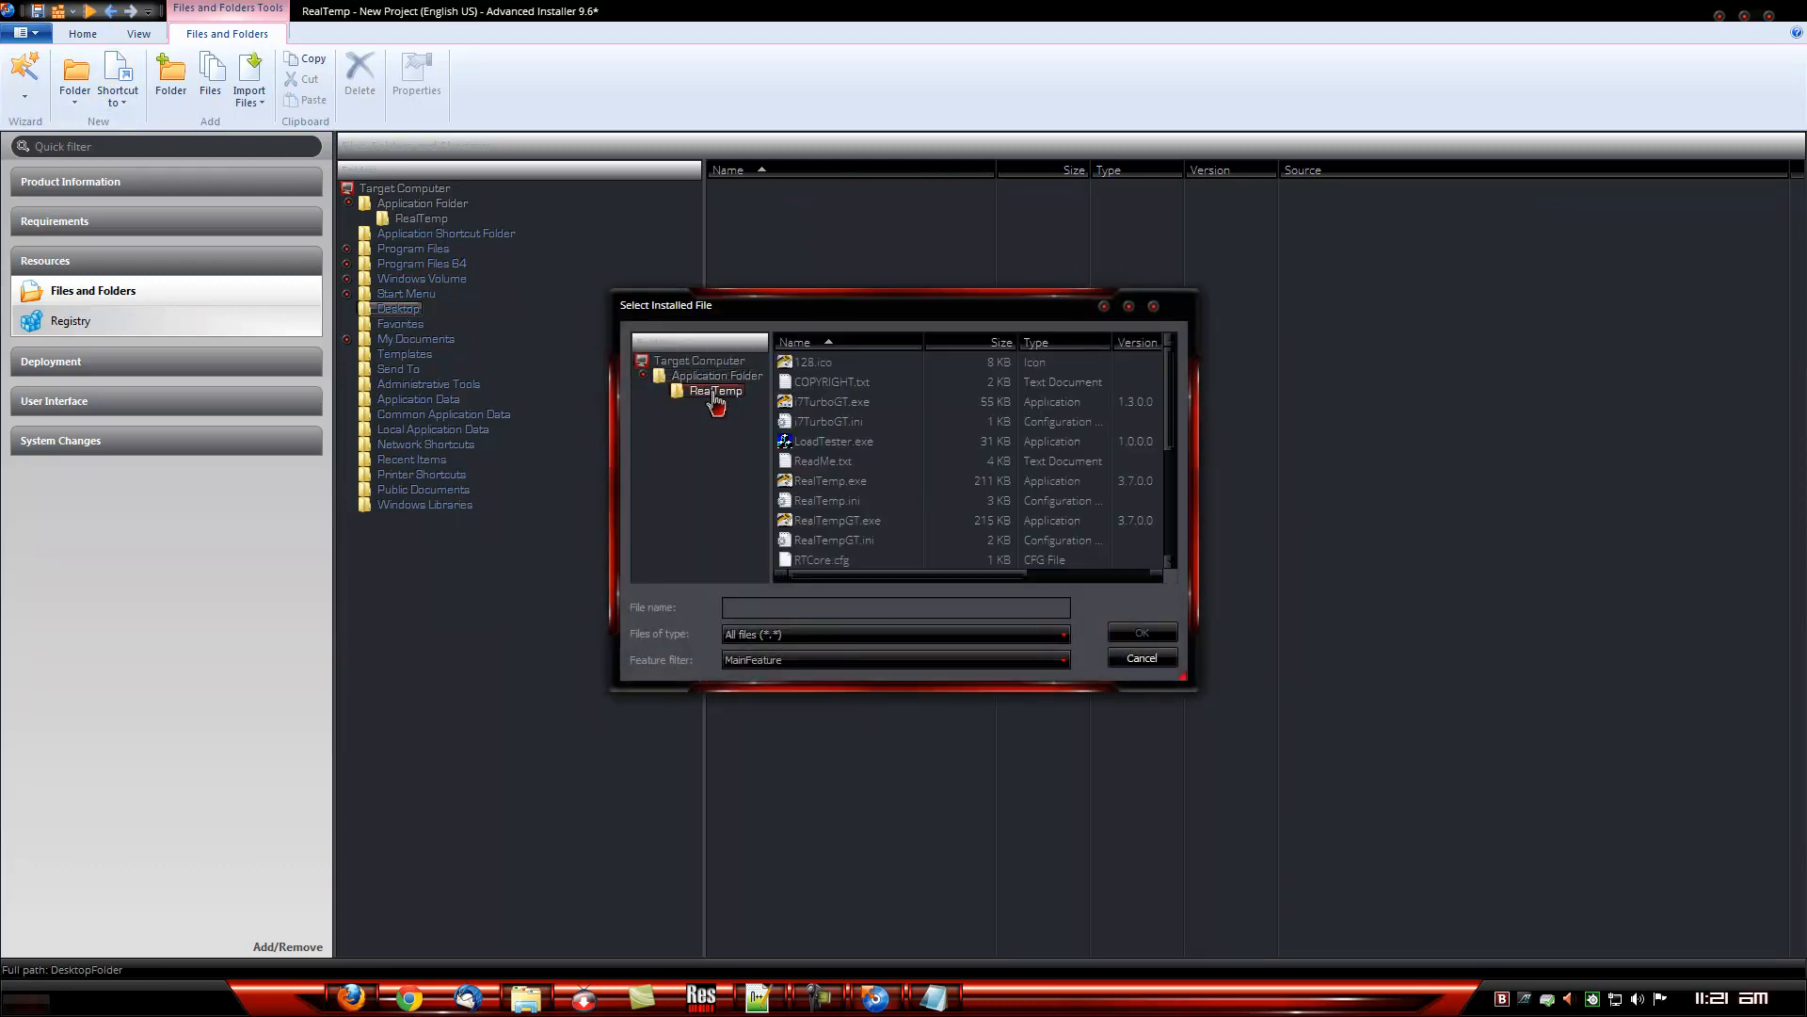
click(830, 480)
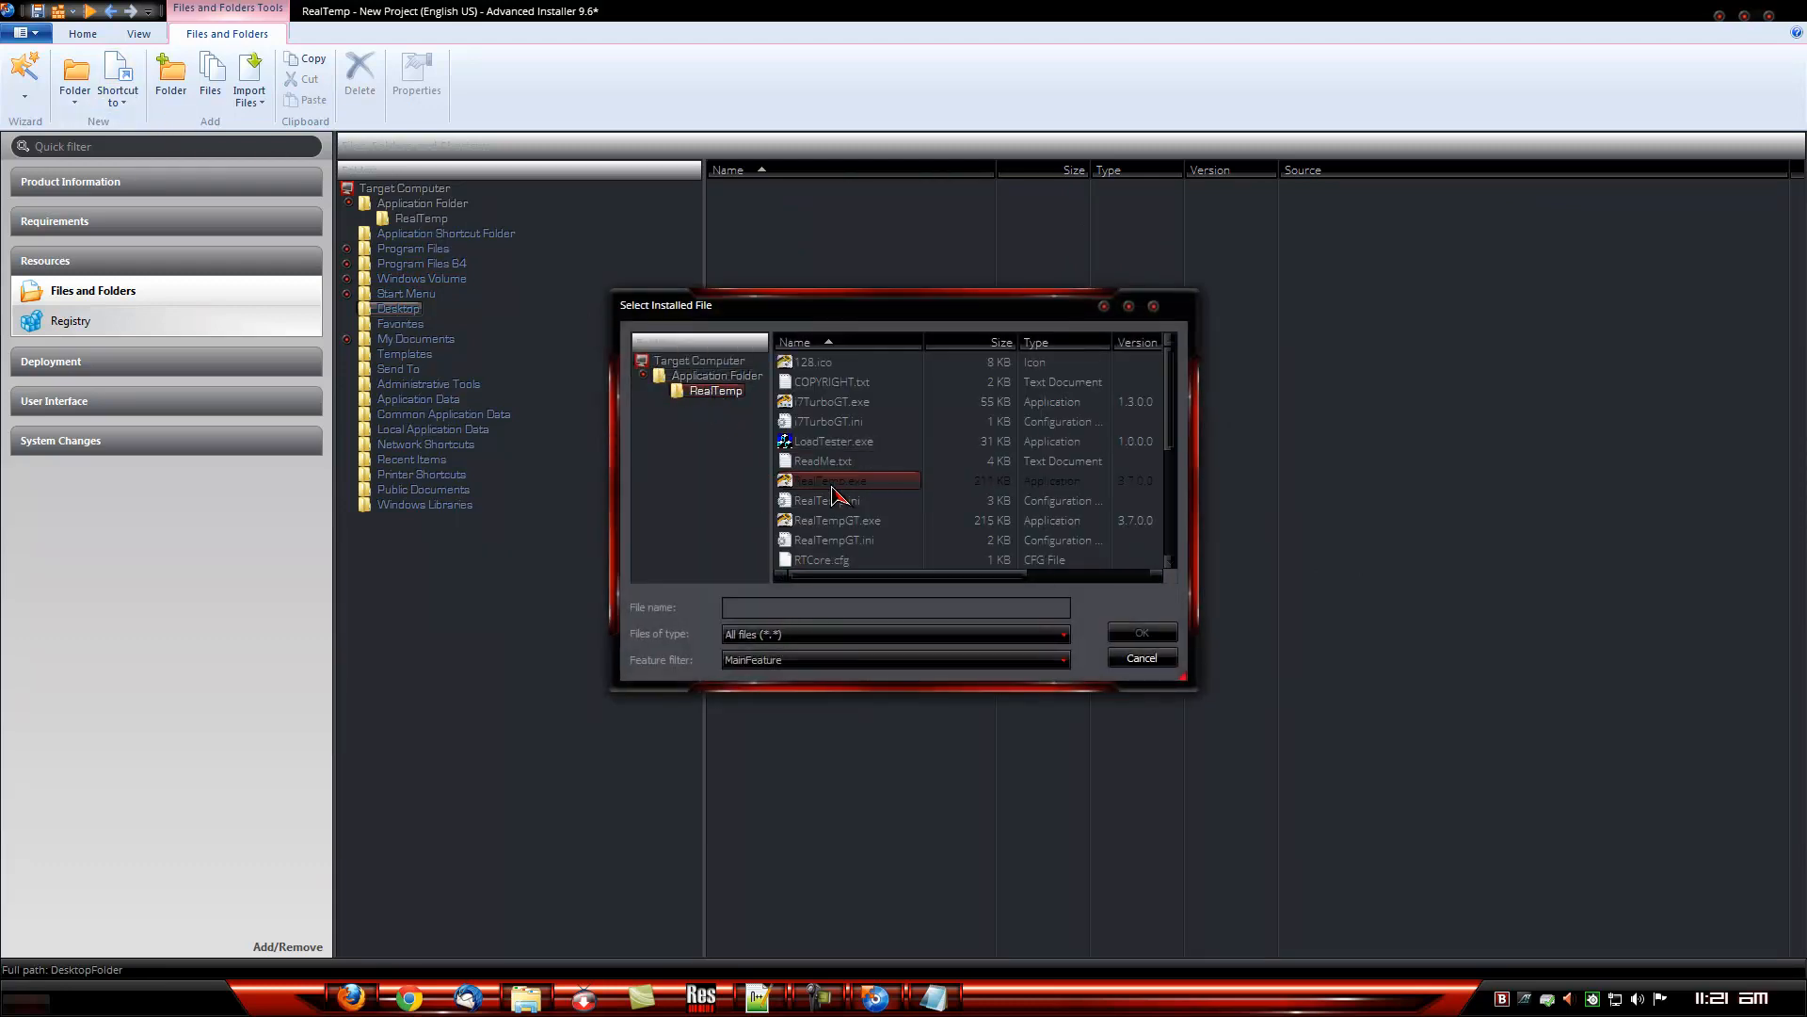
click(1133, 633)
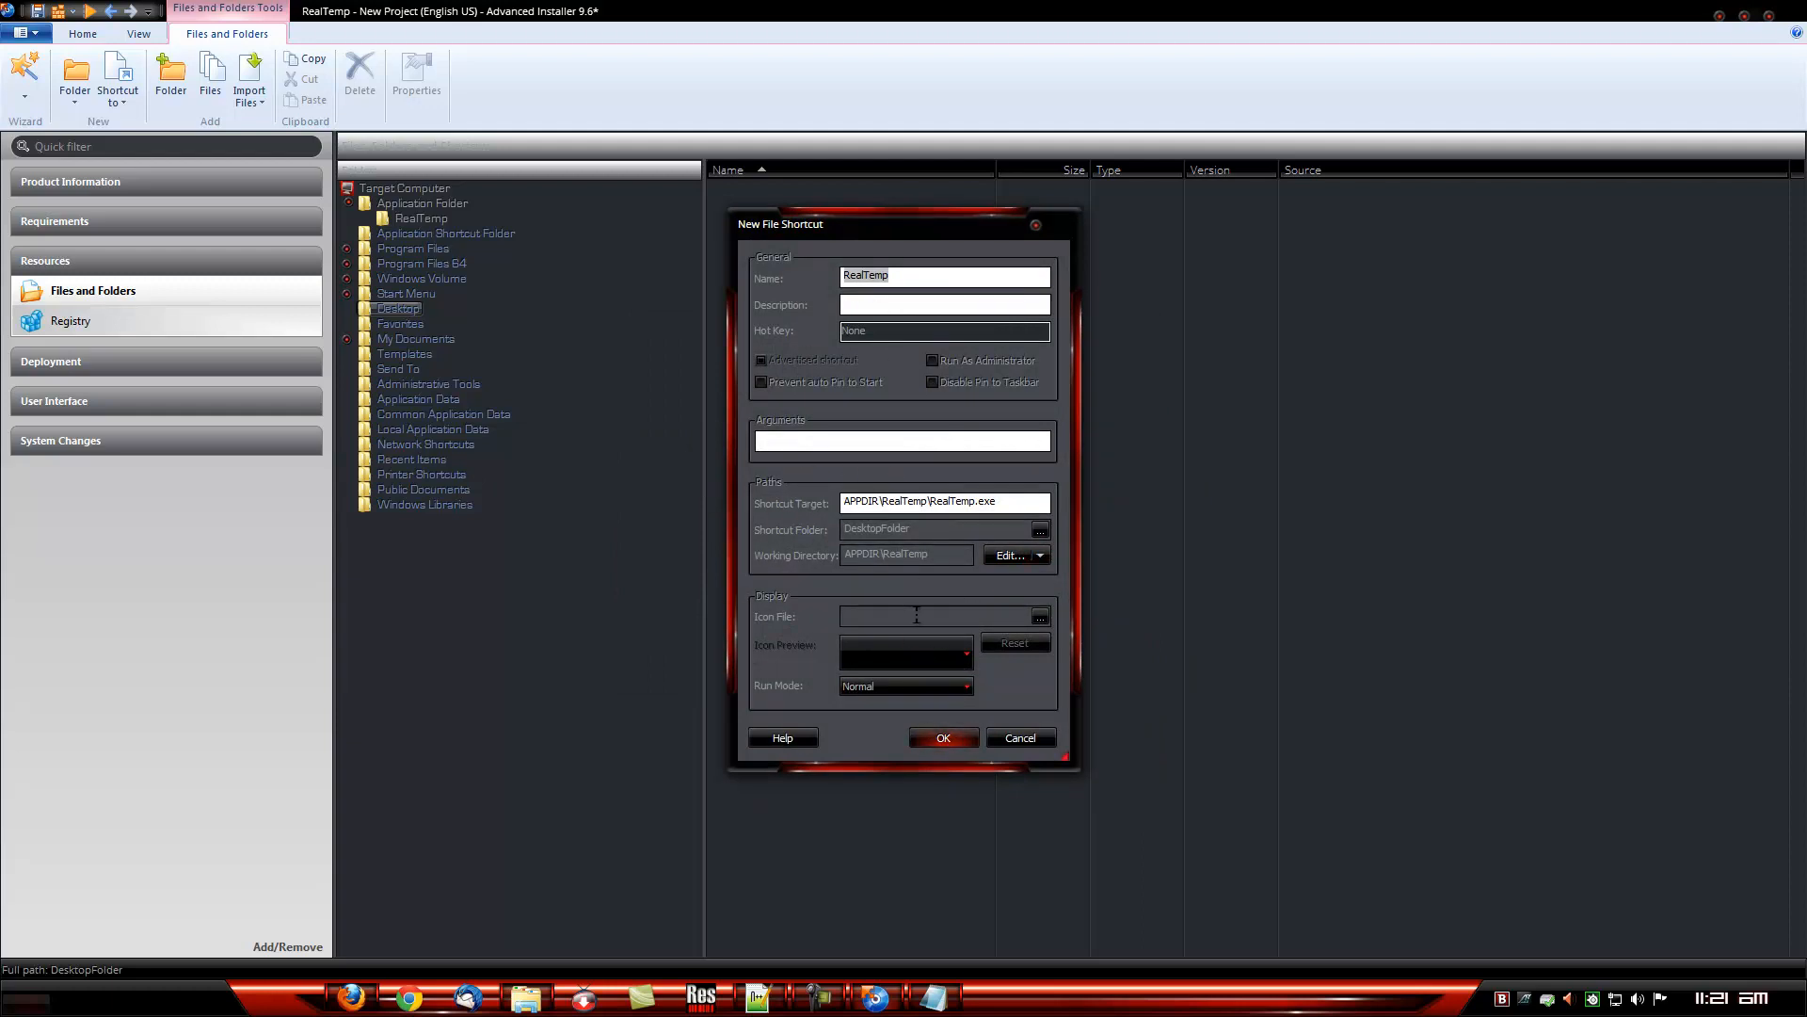
click(941, 740)
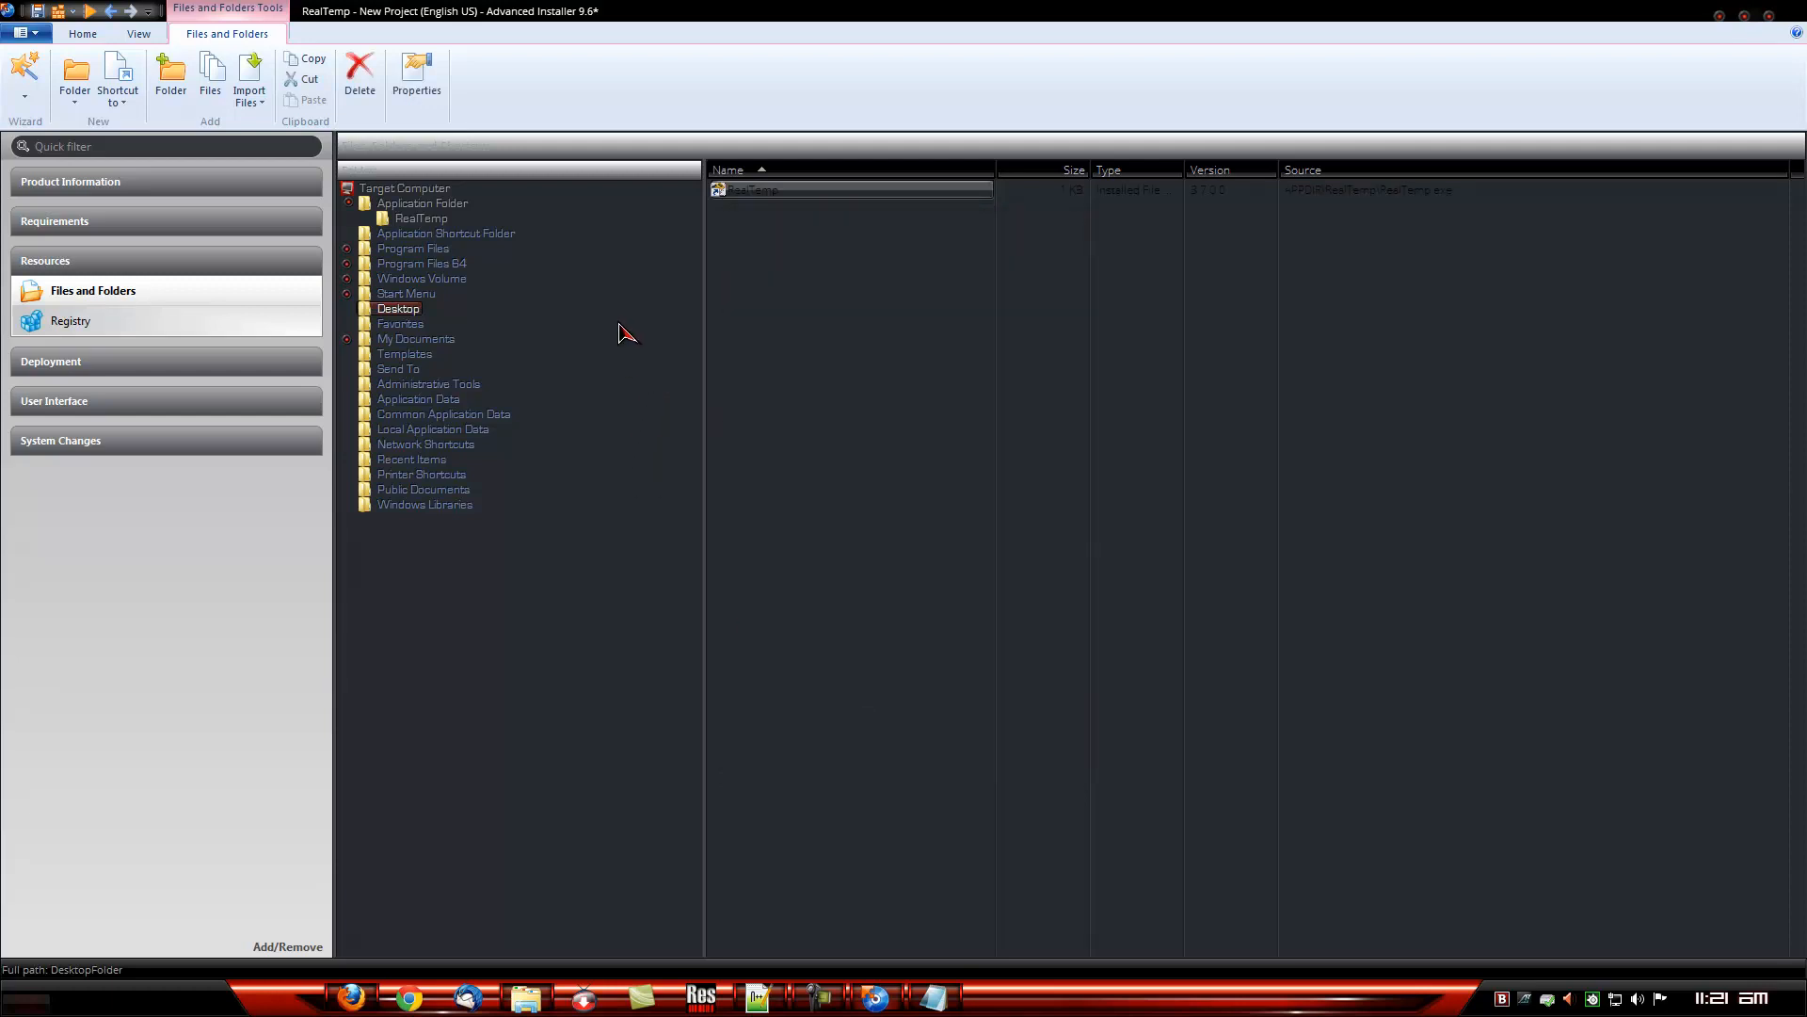
- Expand the target computer's Start Menu folder and select its Programs subfolder
click(348, 294)
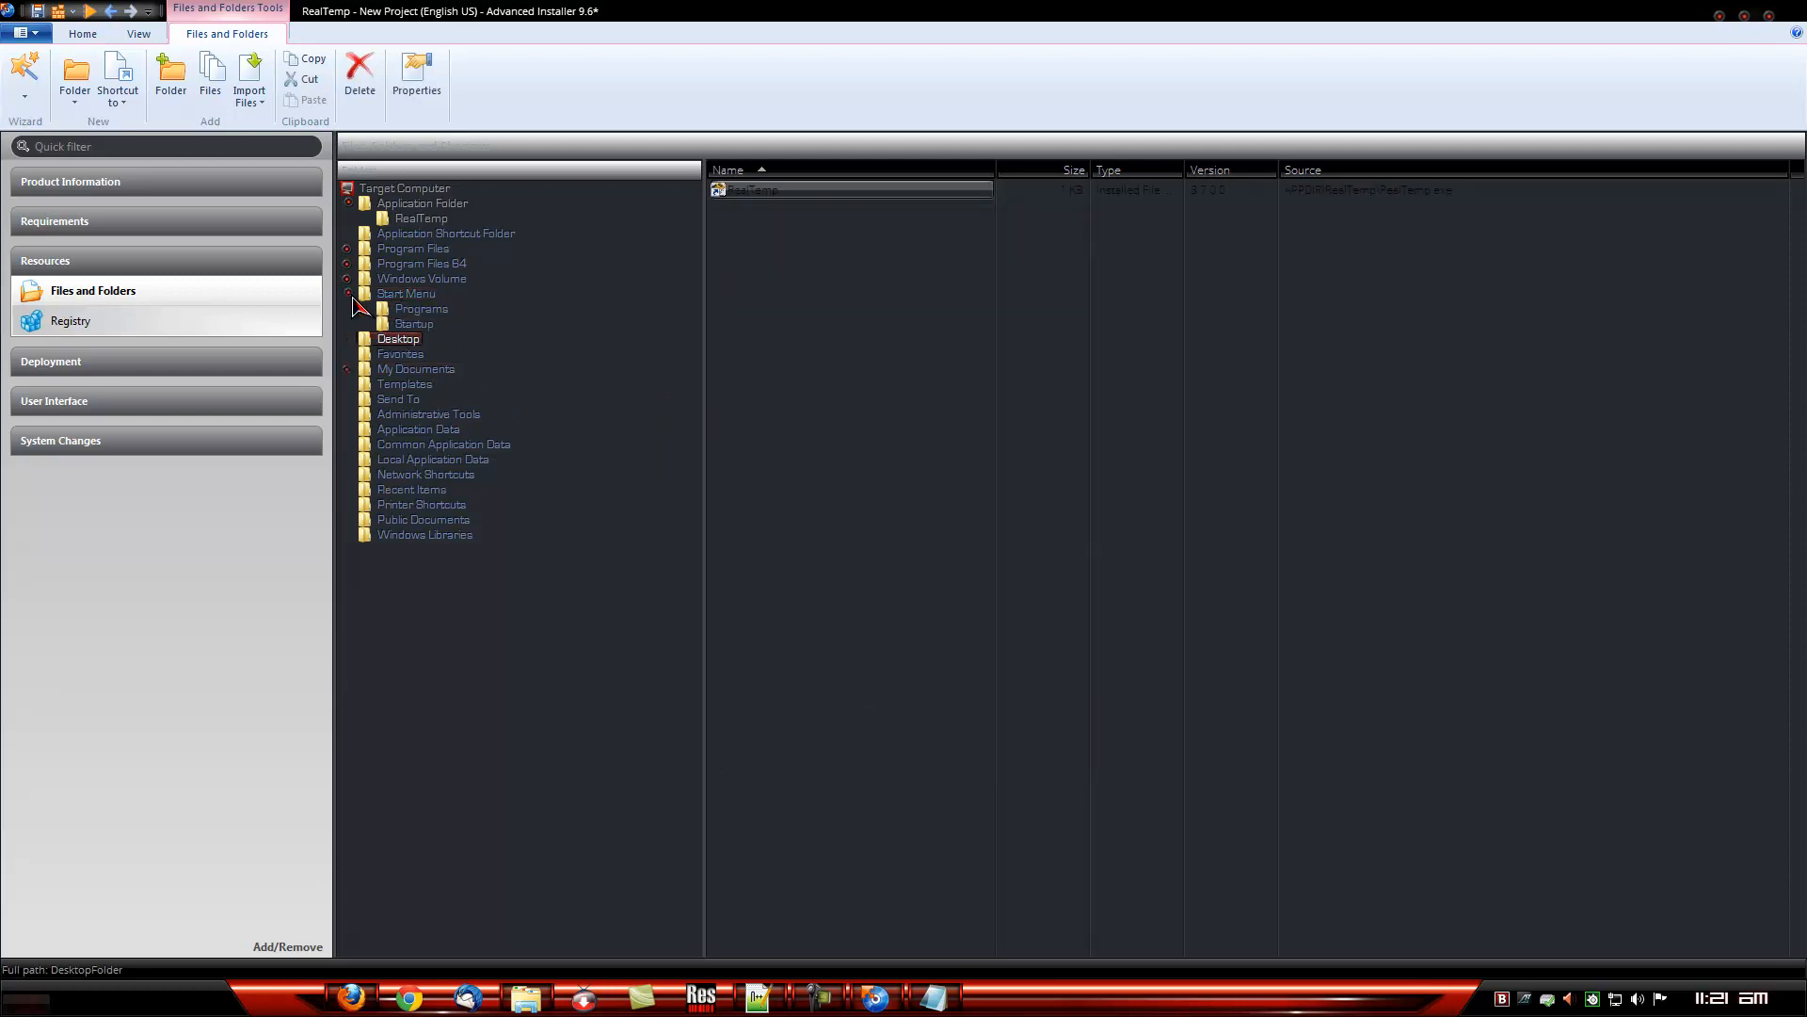
click(391, 296)
click(417, 311)
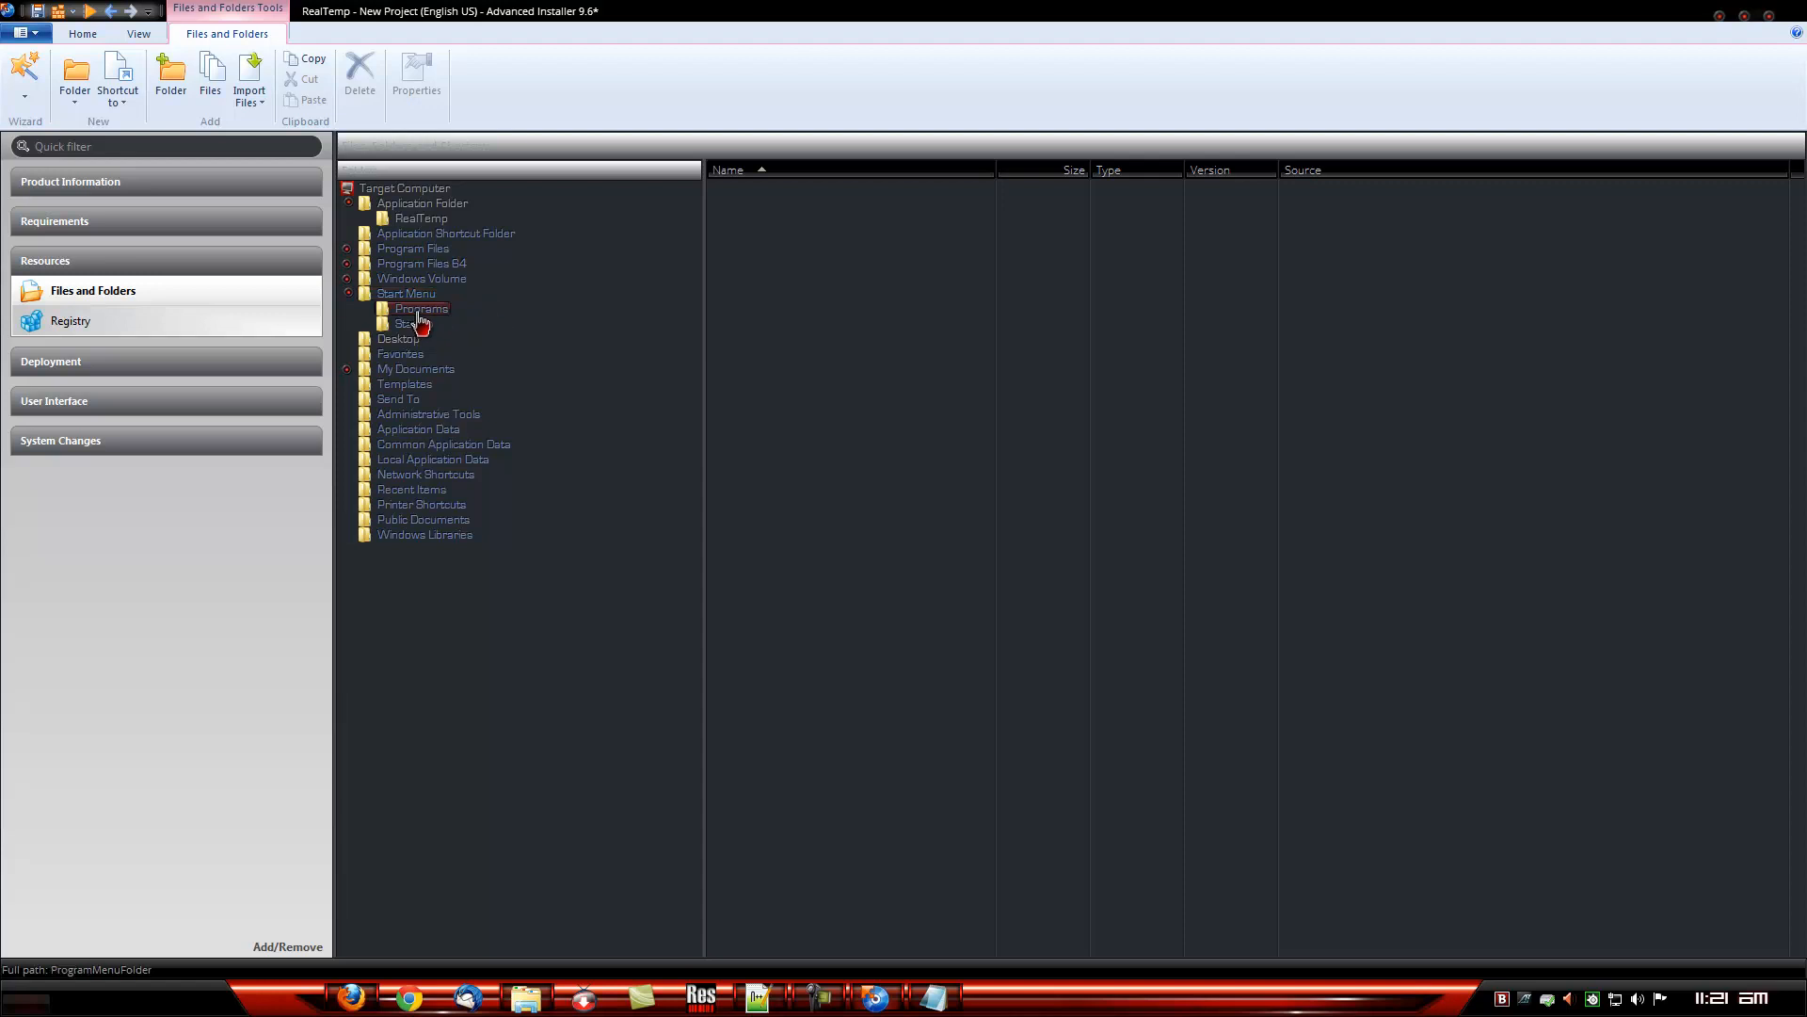
right_click(420, 324)
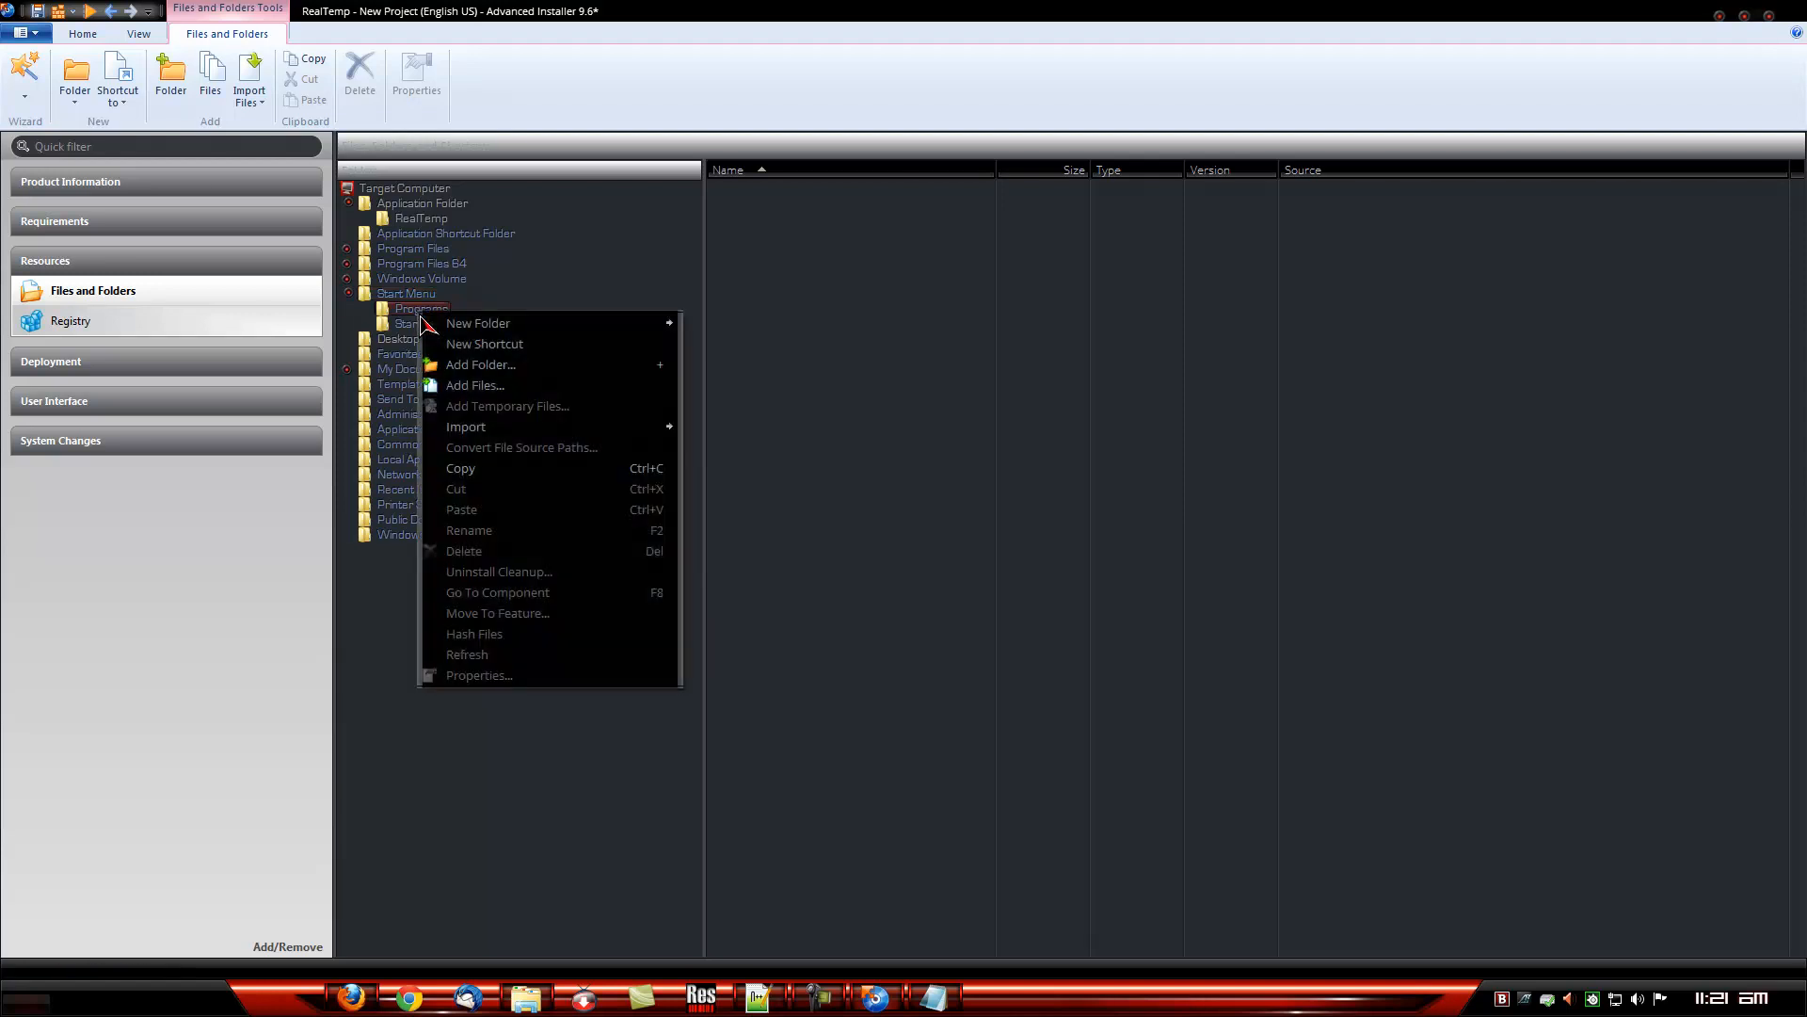
click(462, 366)
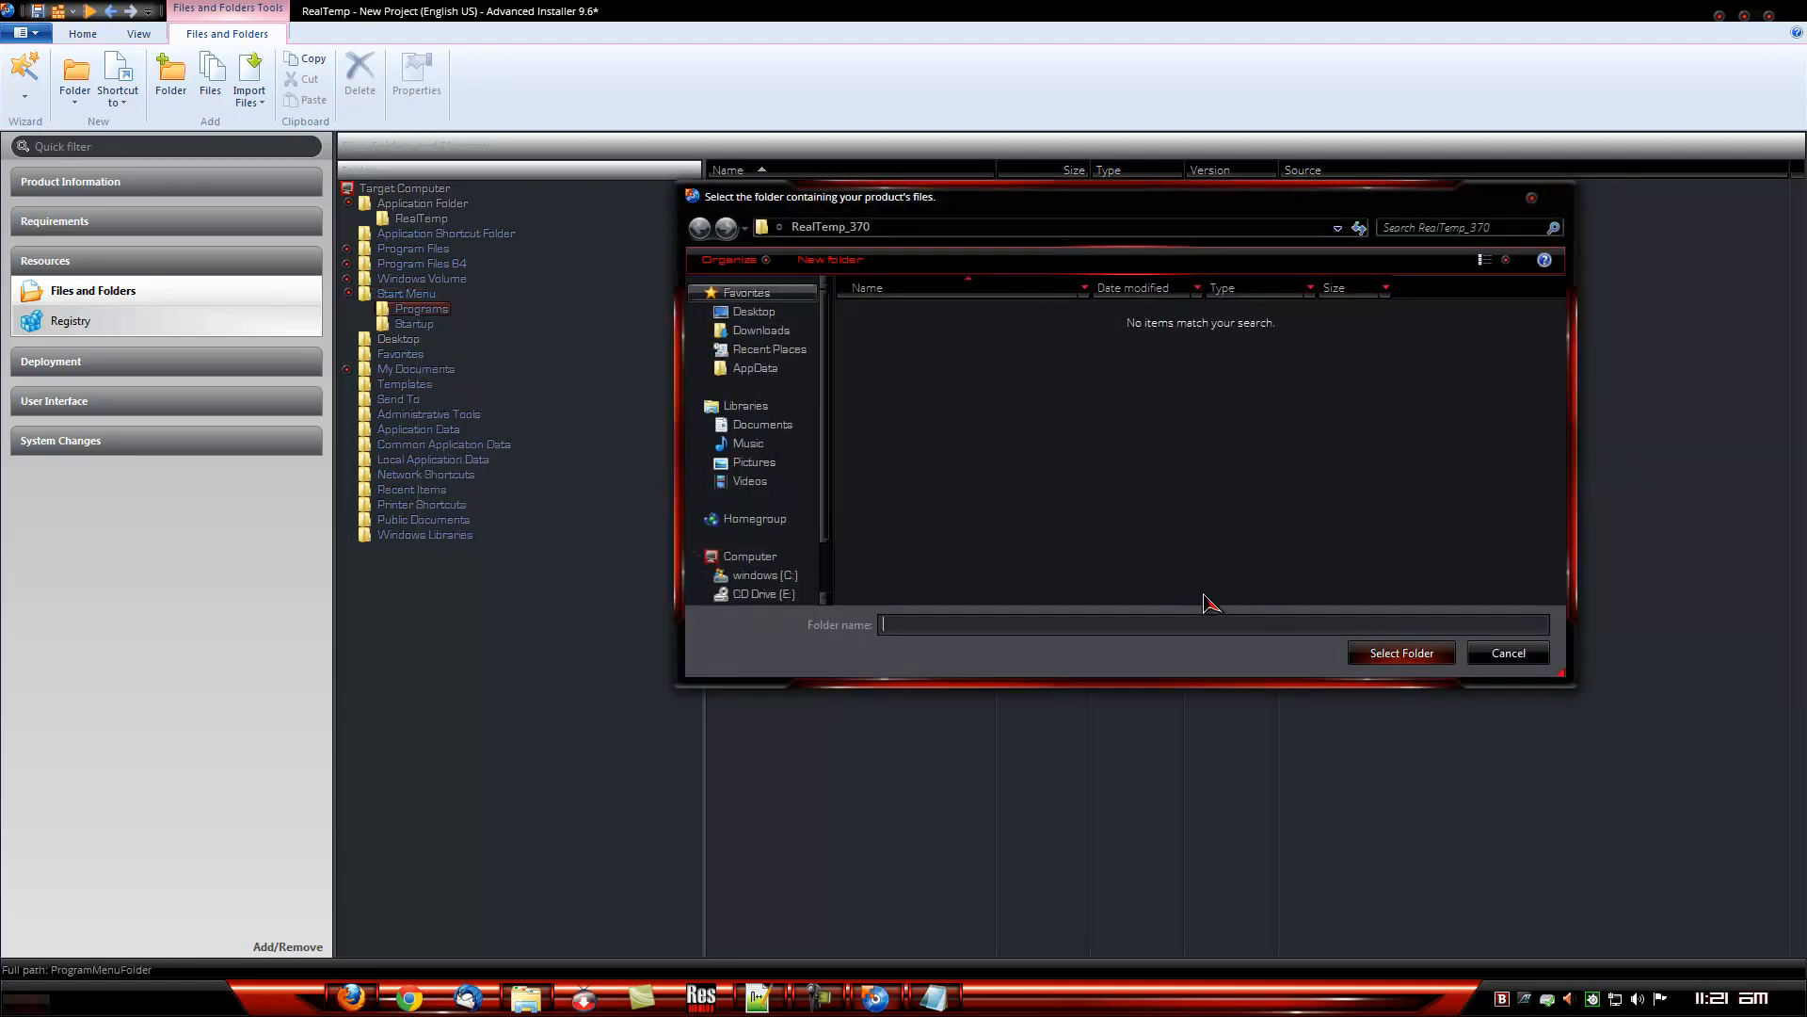
click(1506, 653)
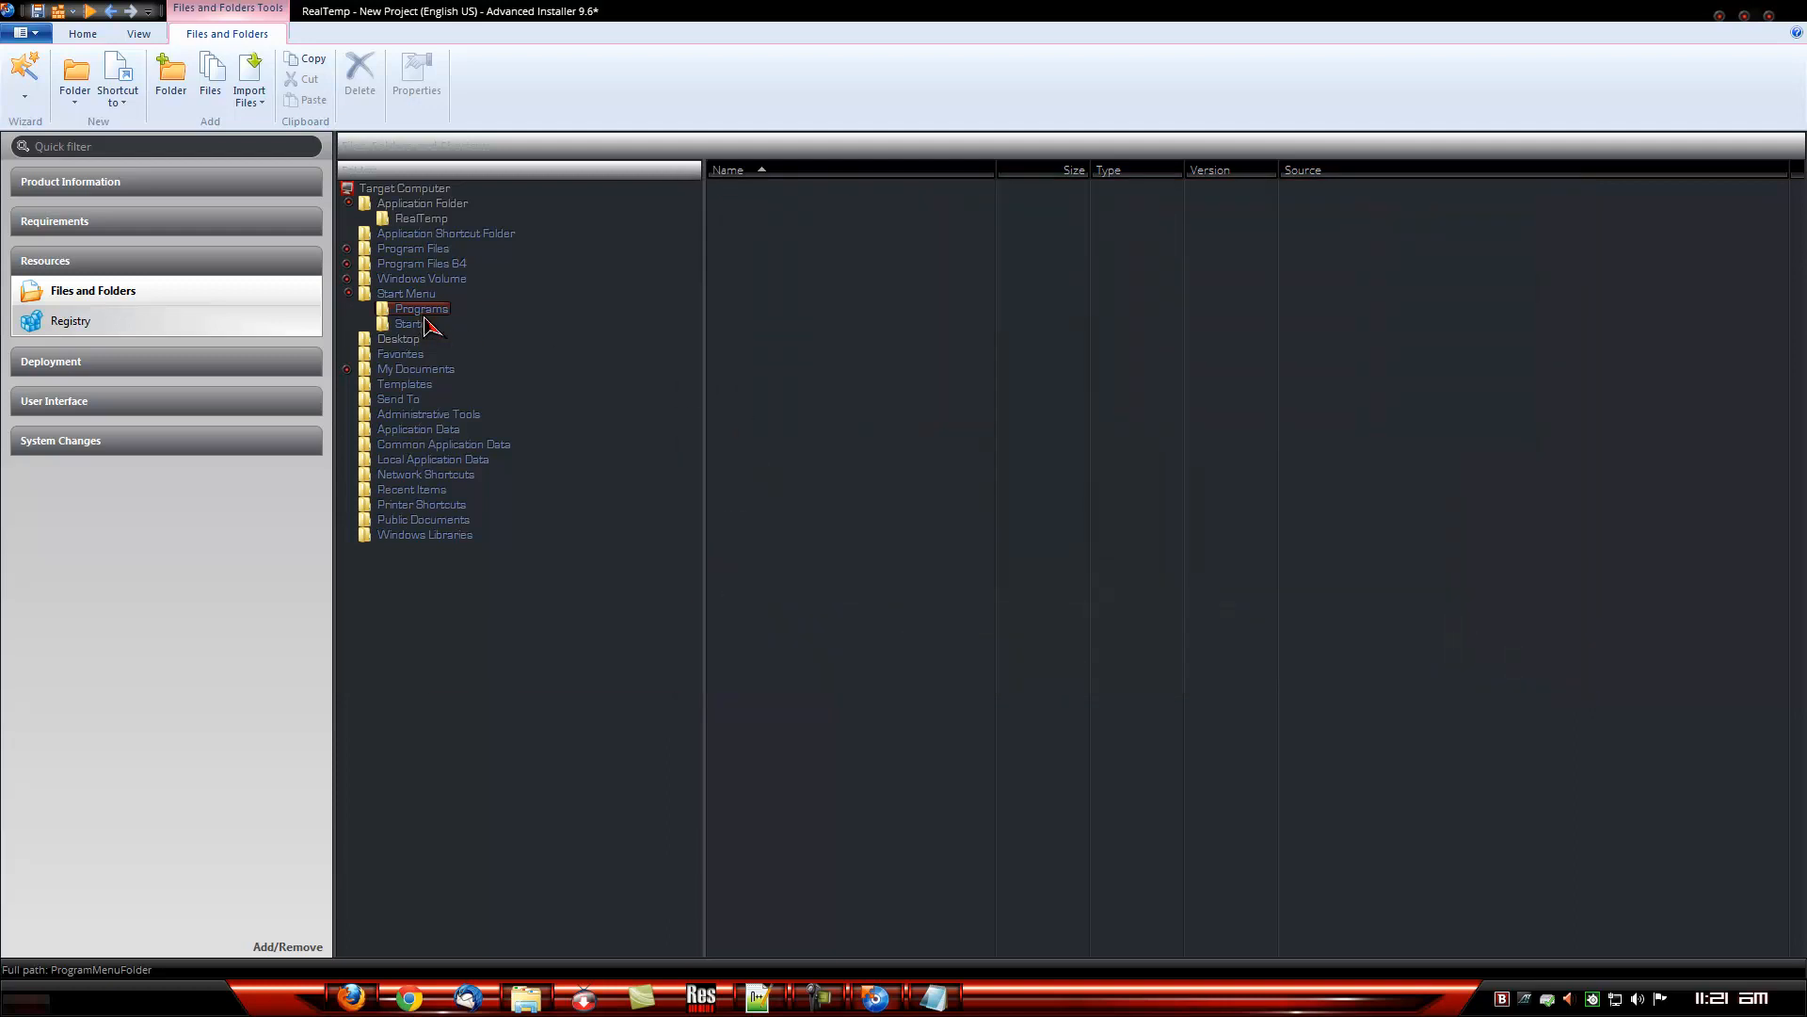
- Create a new empty folder inside the Start Menu's Programs folder
right_click(425, 318)
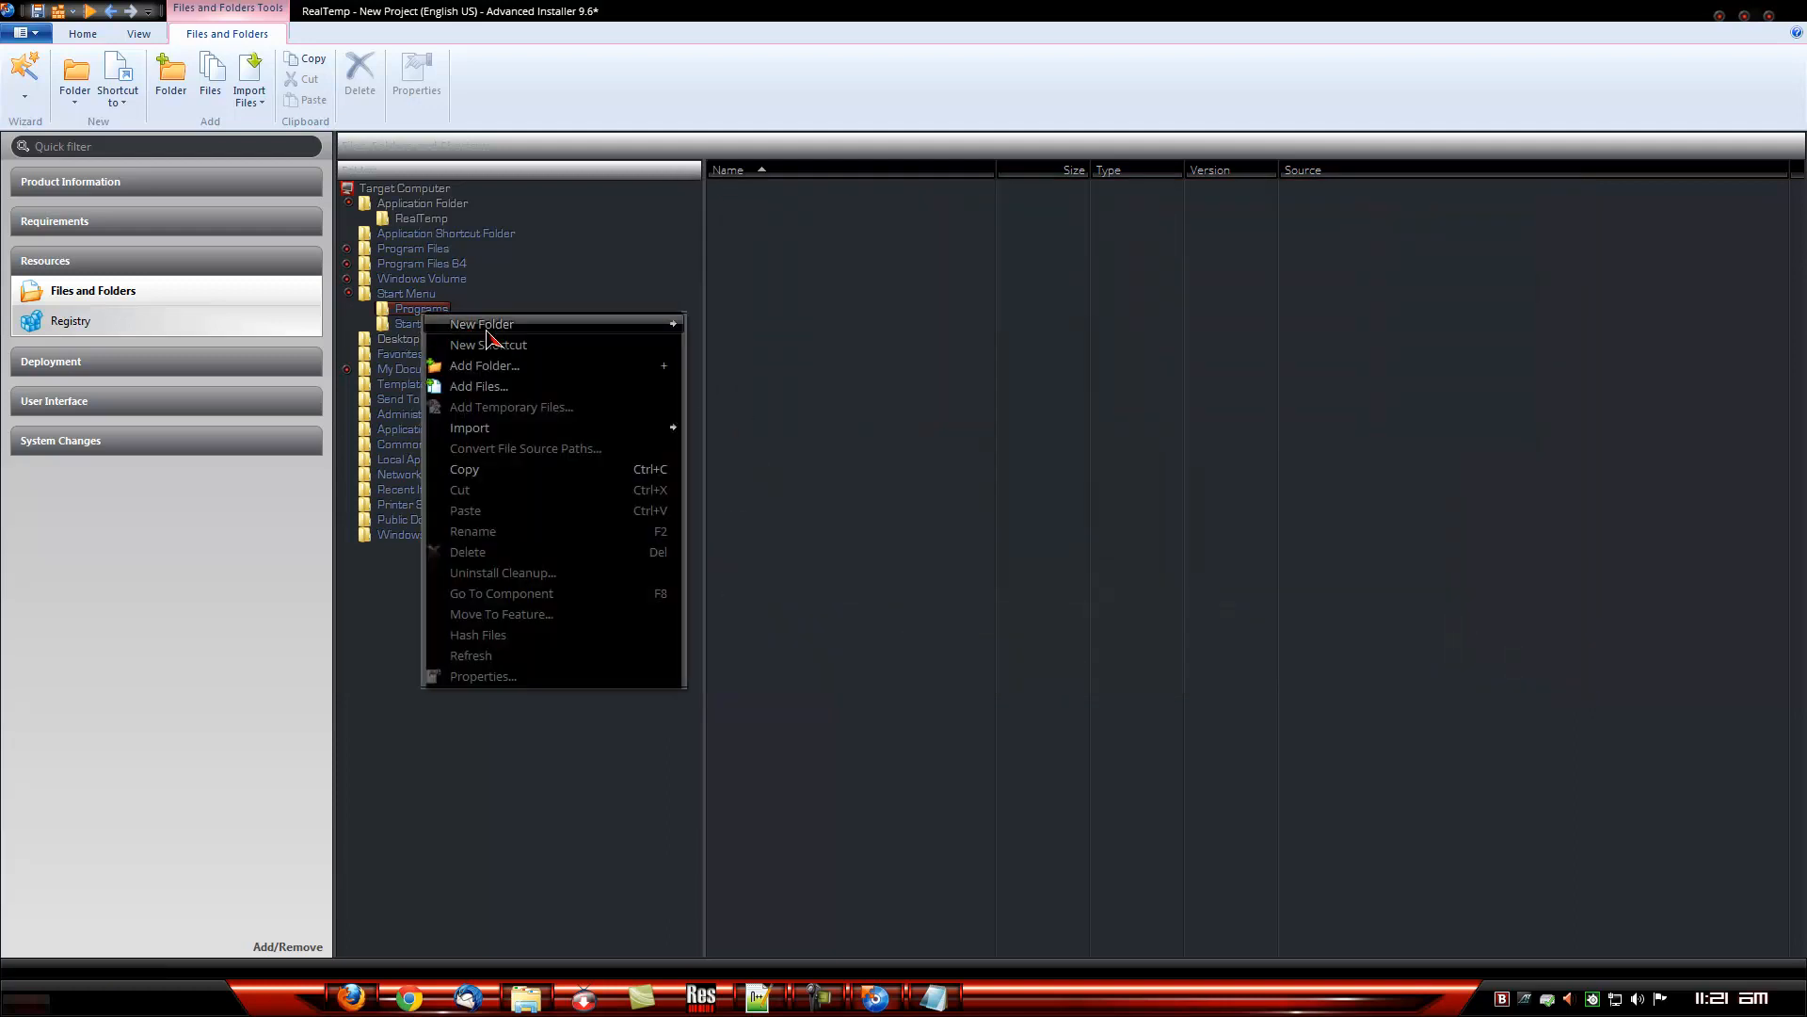
mouse_move(485, 329)
click(739, 330)
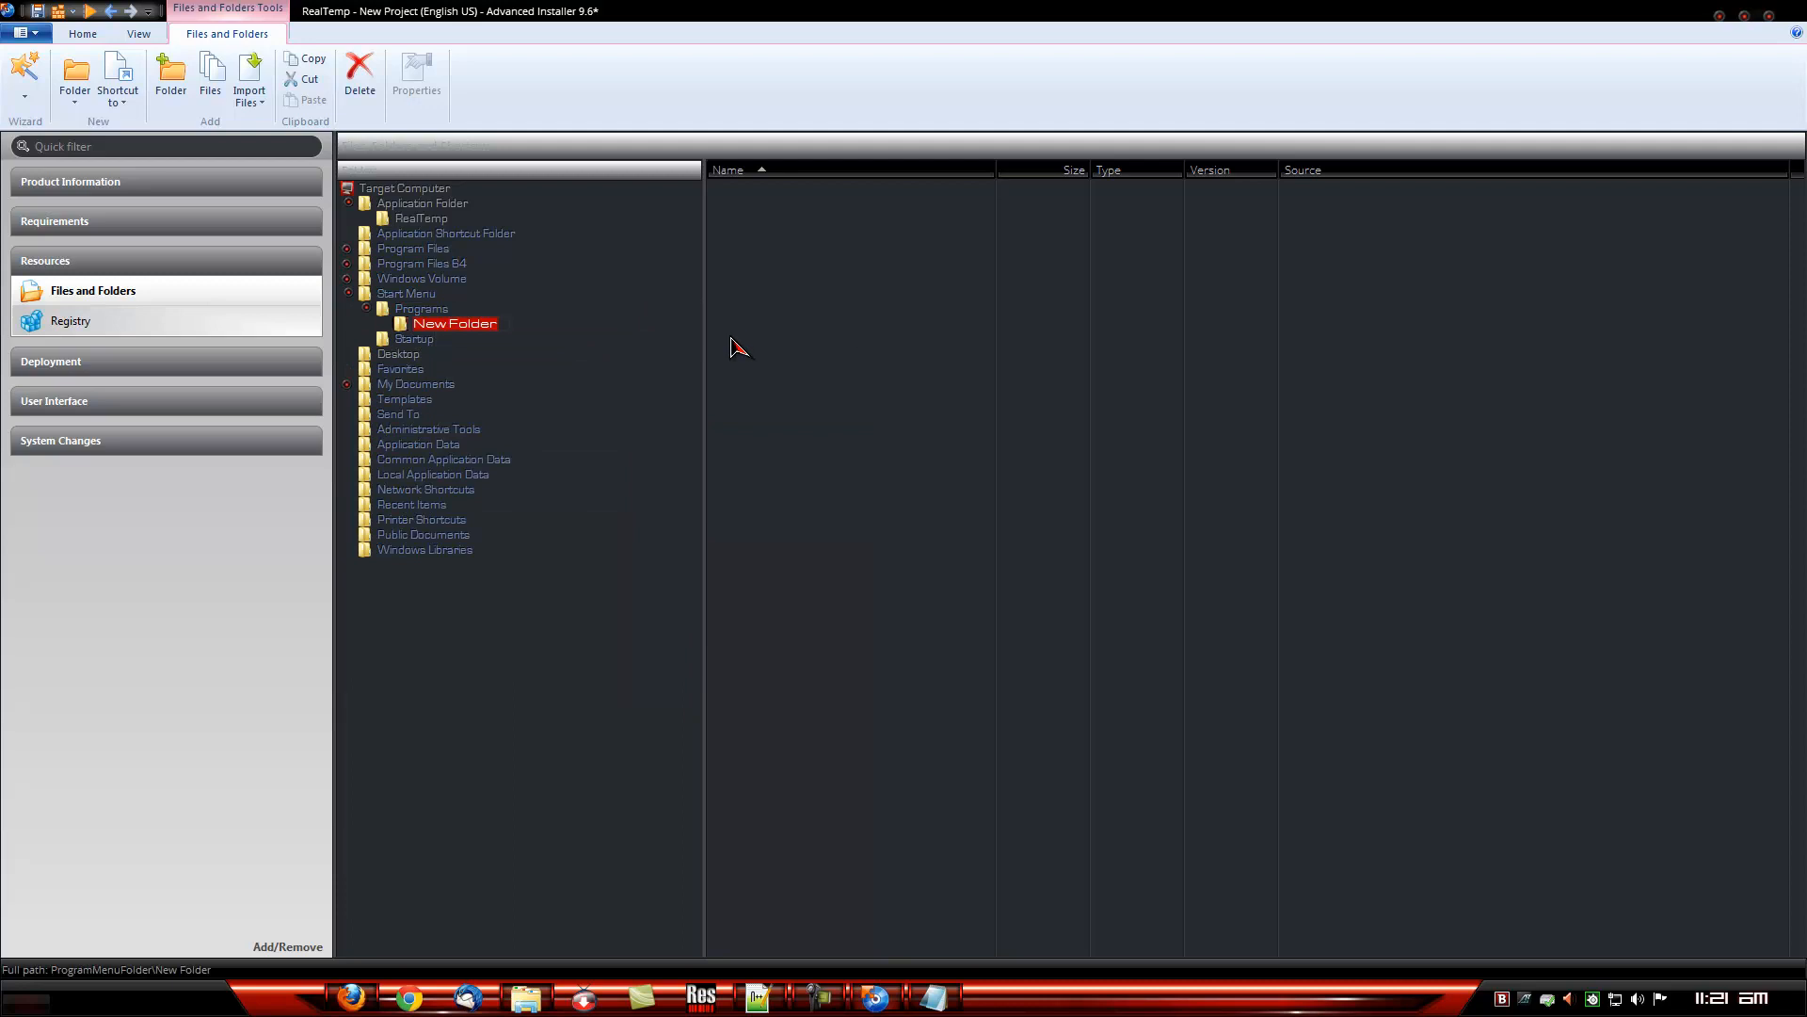
- Rename the new folder in the Start Menu's Programs folder as TechPowerUp Ltd, copying the name from project info.txt
click(933, 995)
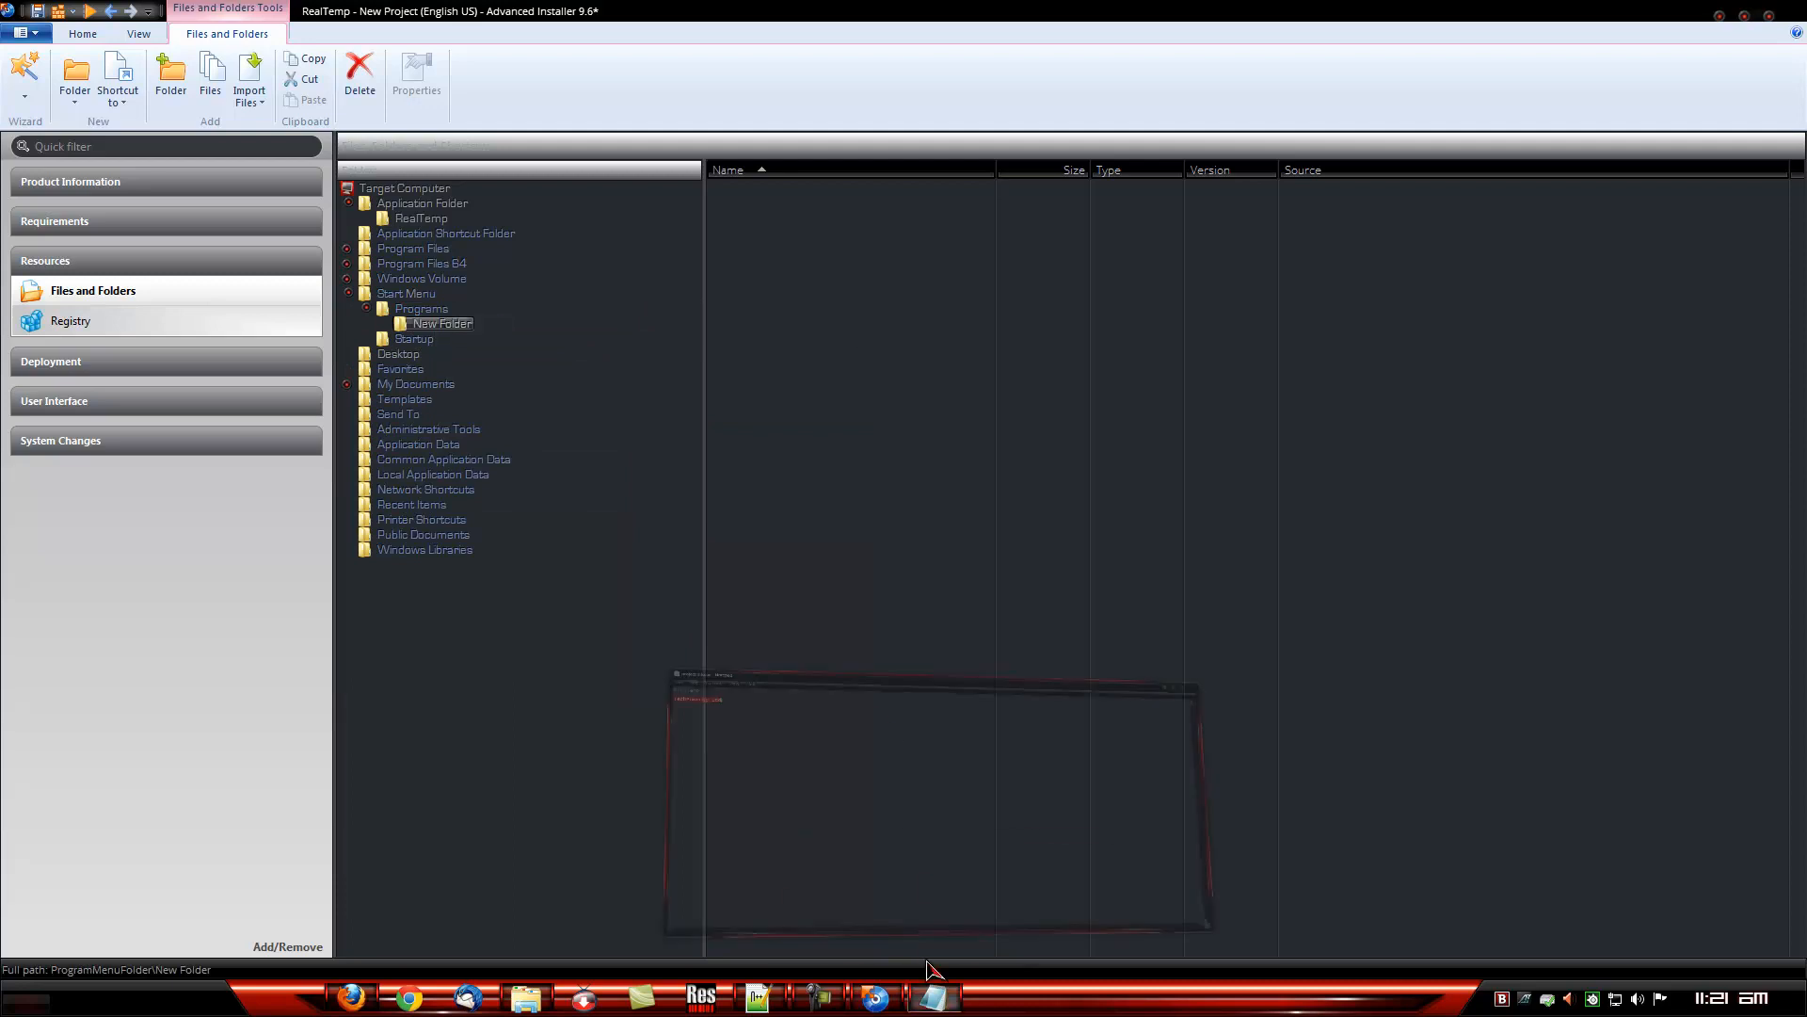
right_click(345, 243)
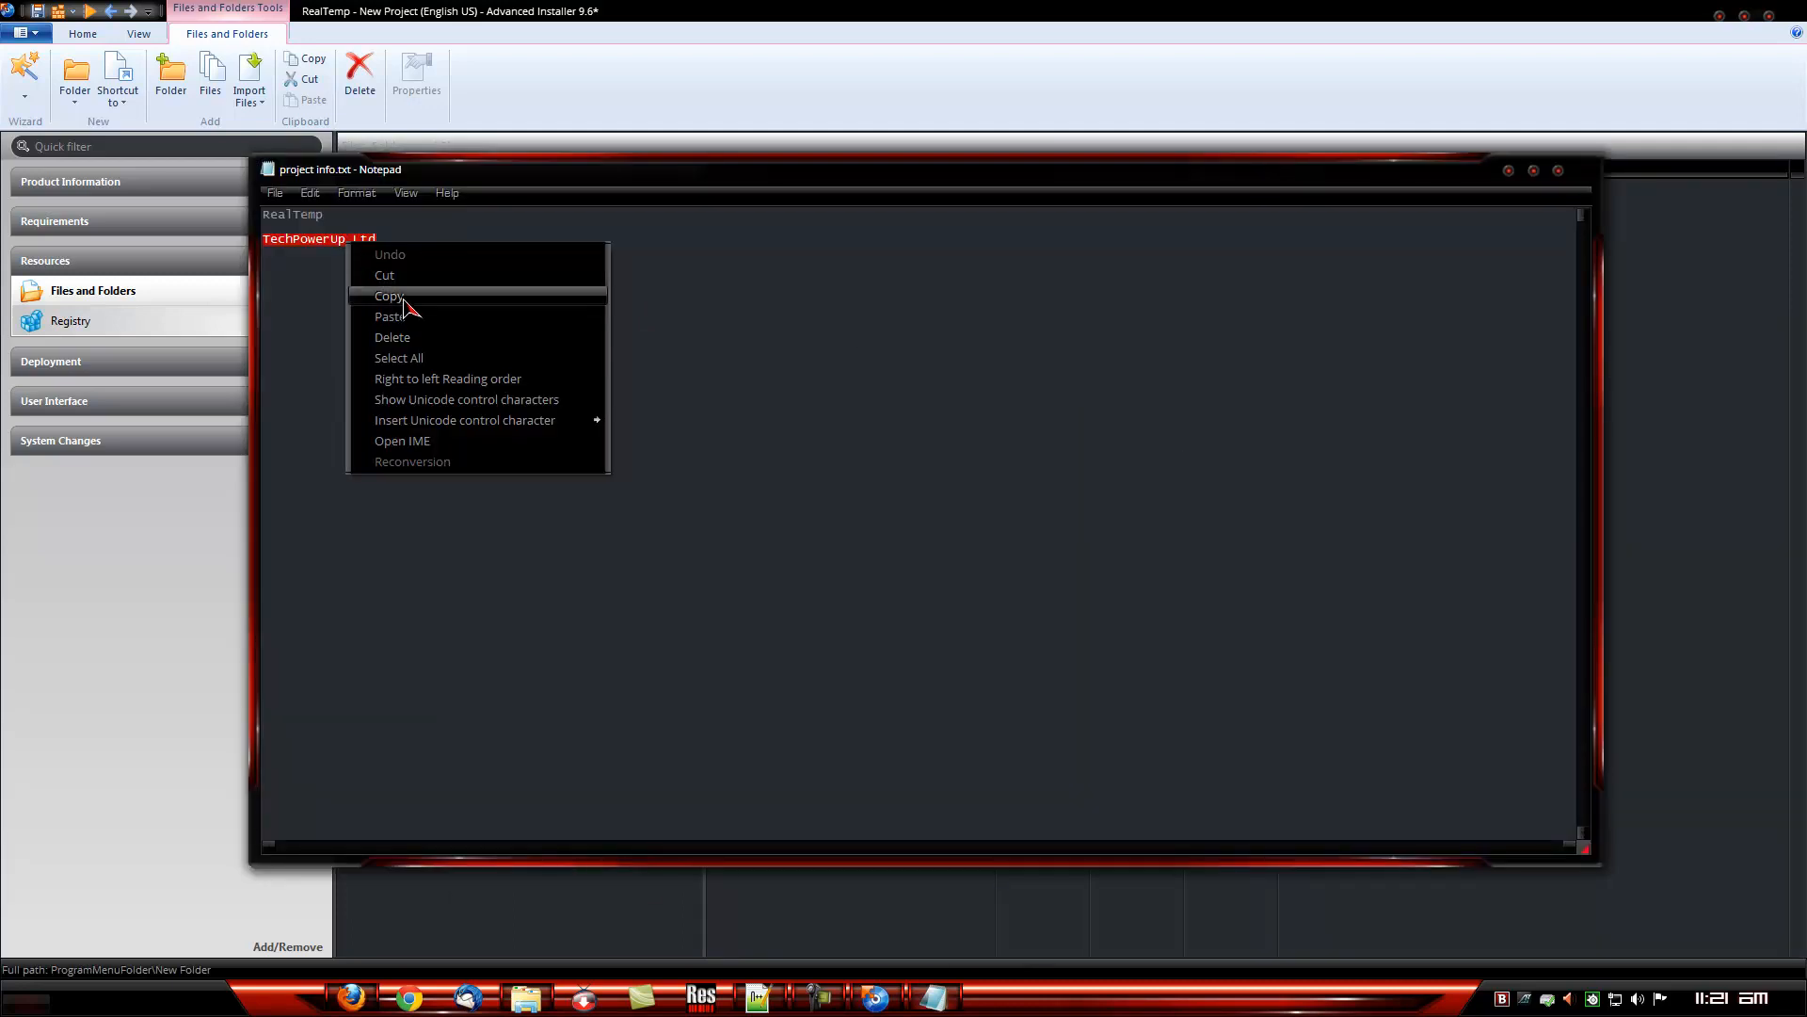
click(414, 305)
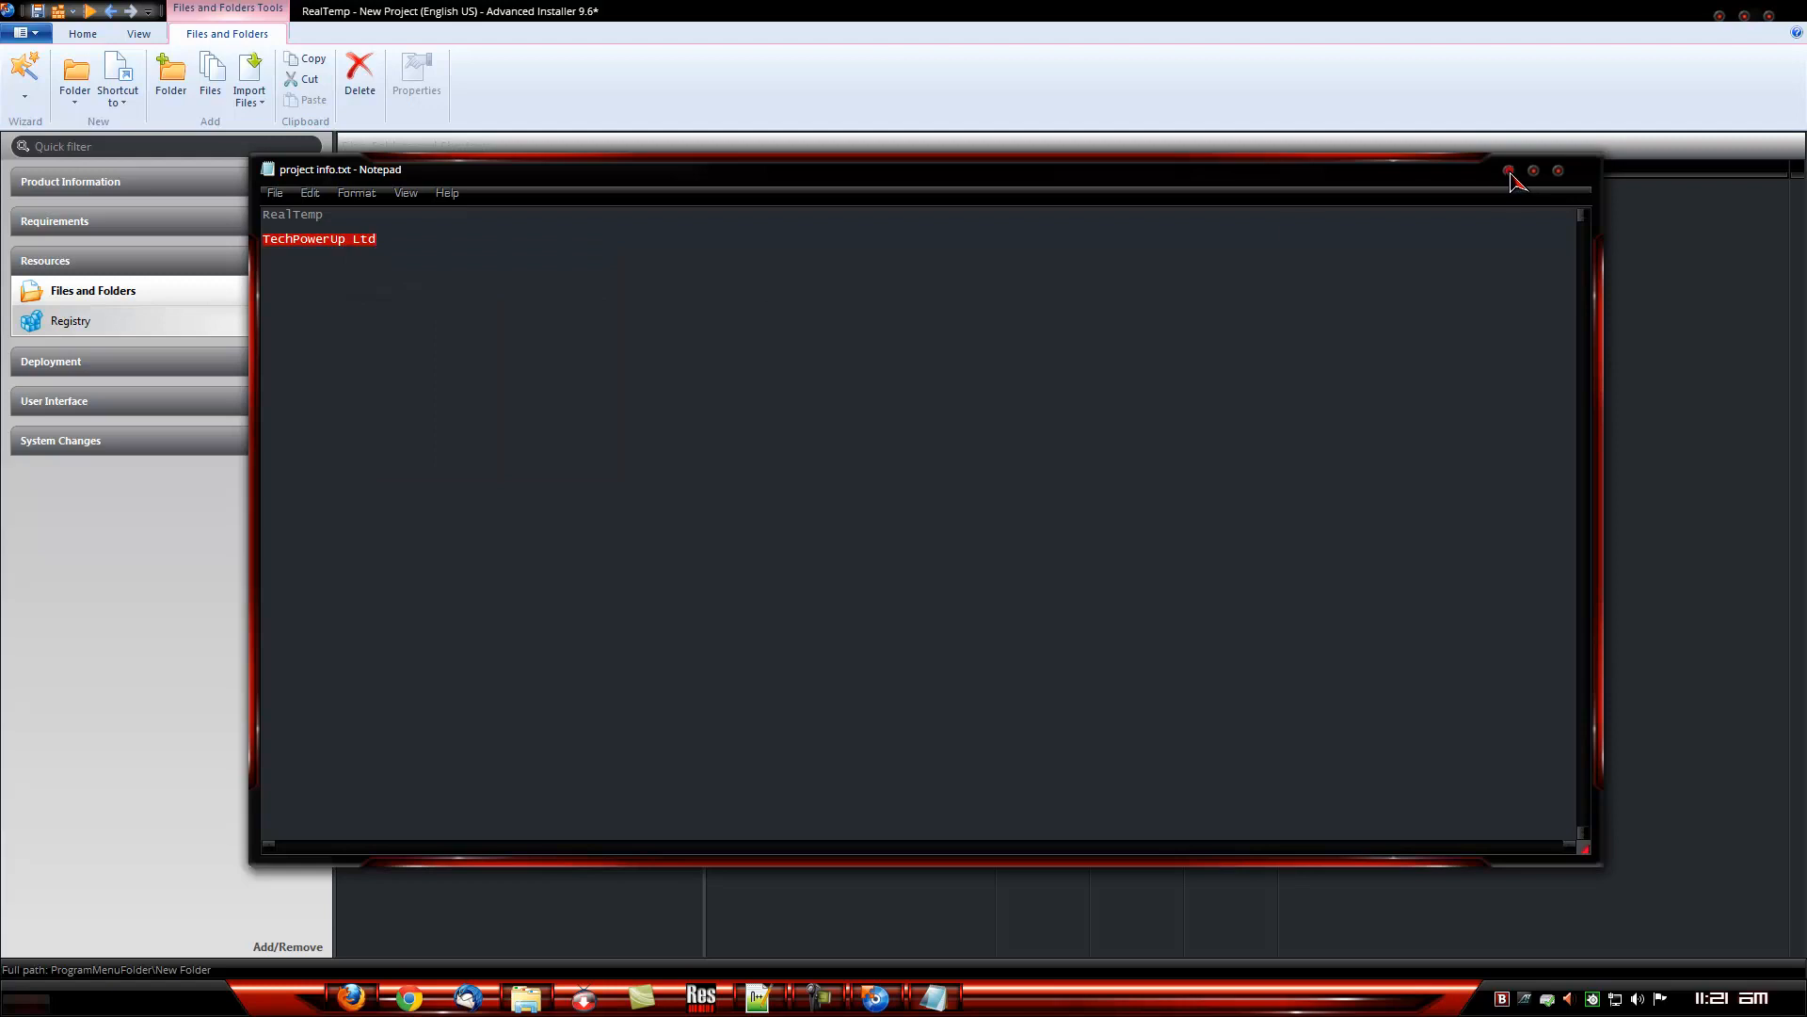
click(1510, 172)
right_click(447, 336)
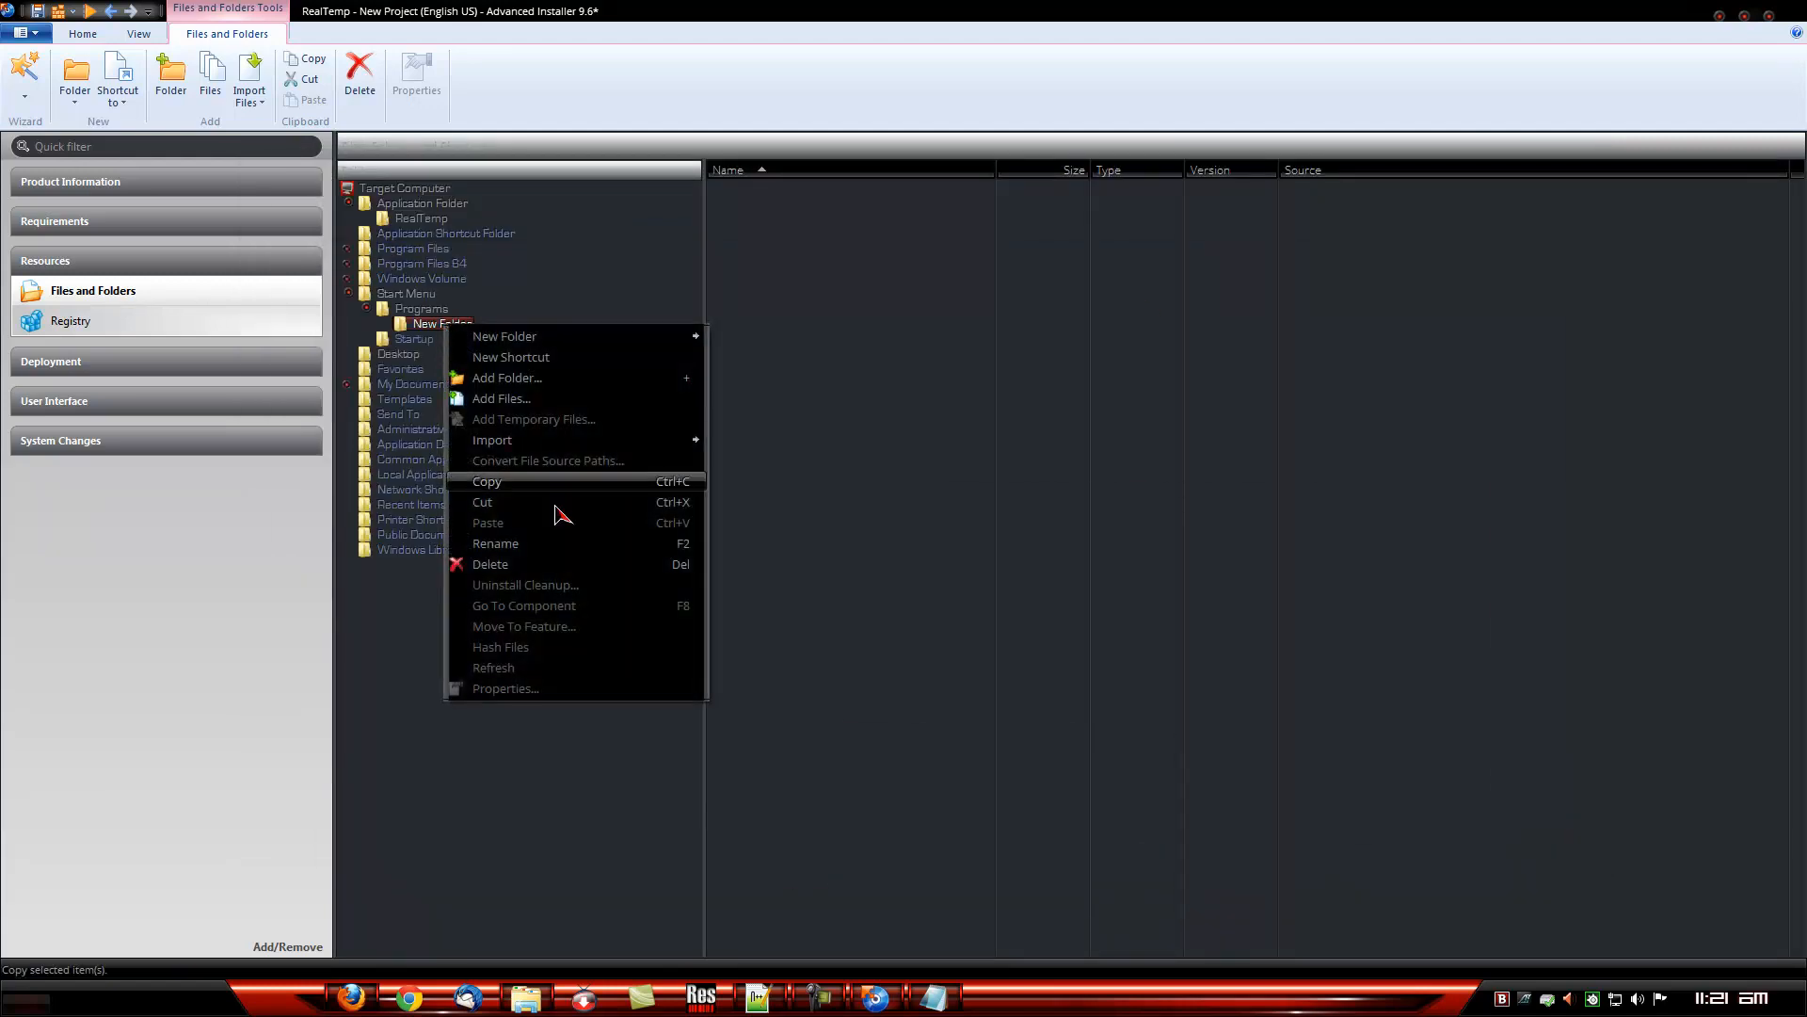
click(535, 563)
key(ctrl+v)
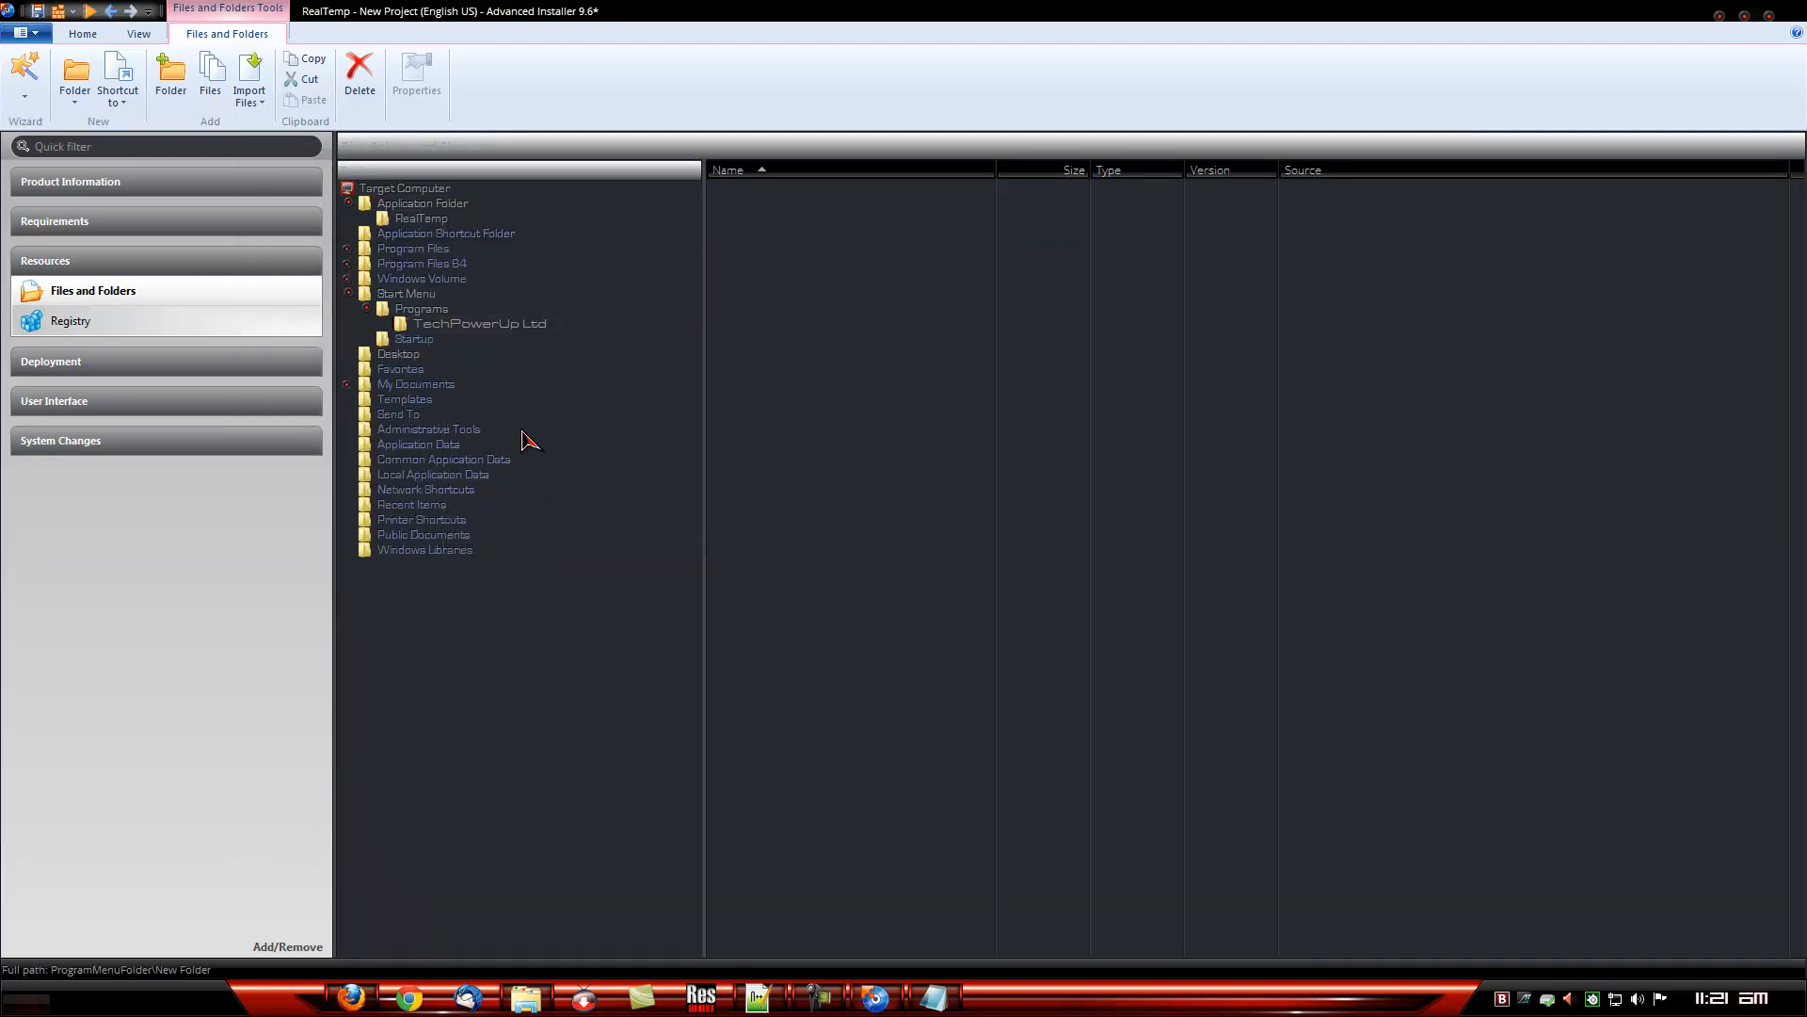
click(400, 328)
- Create a subfolder named RealTemp inside the TechPowerUp Ltd folder of the Start Menu's Programs
right_click(432, 330)
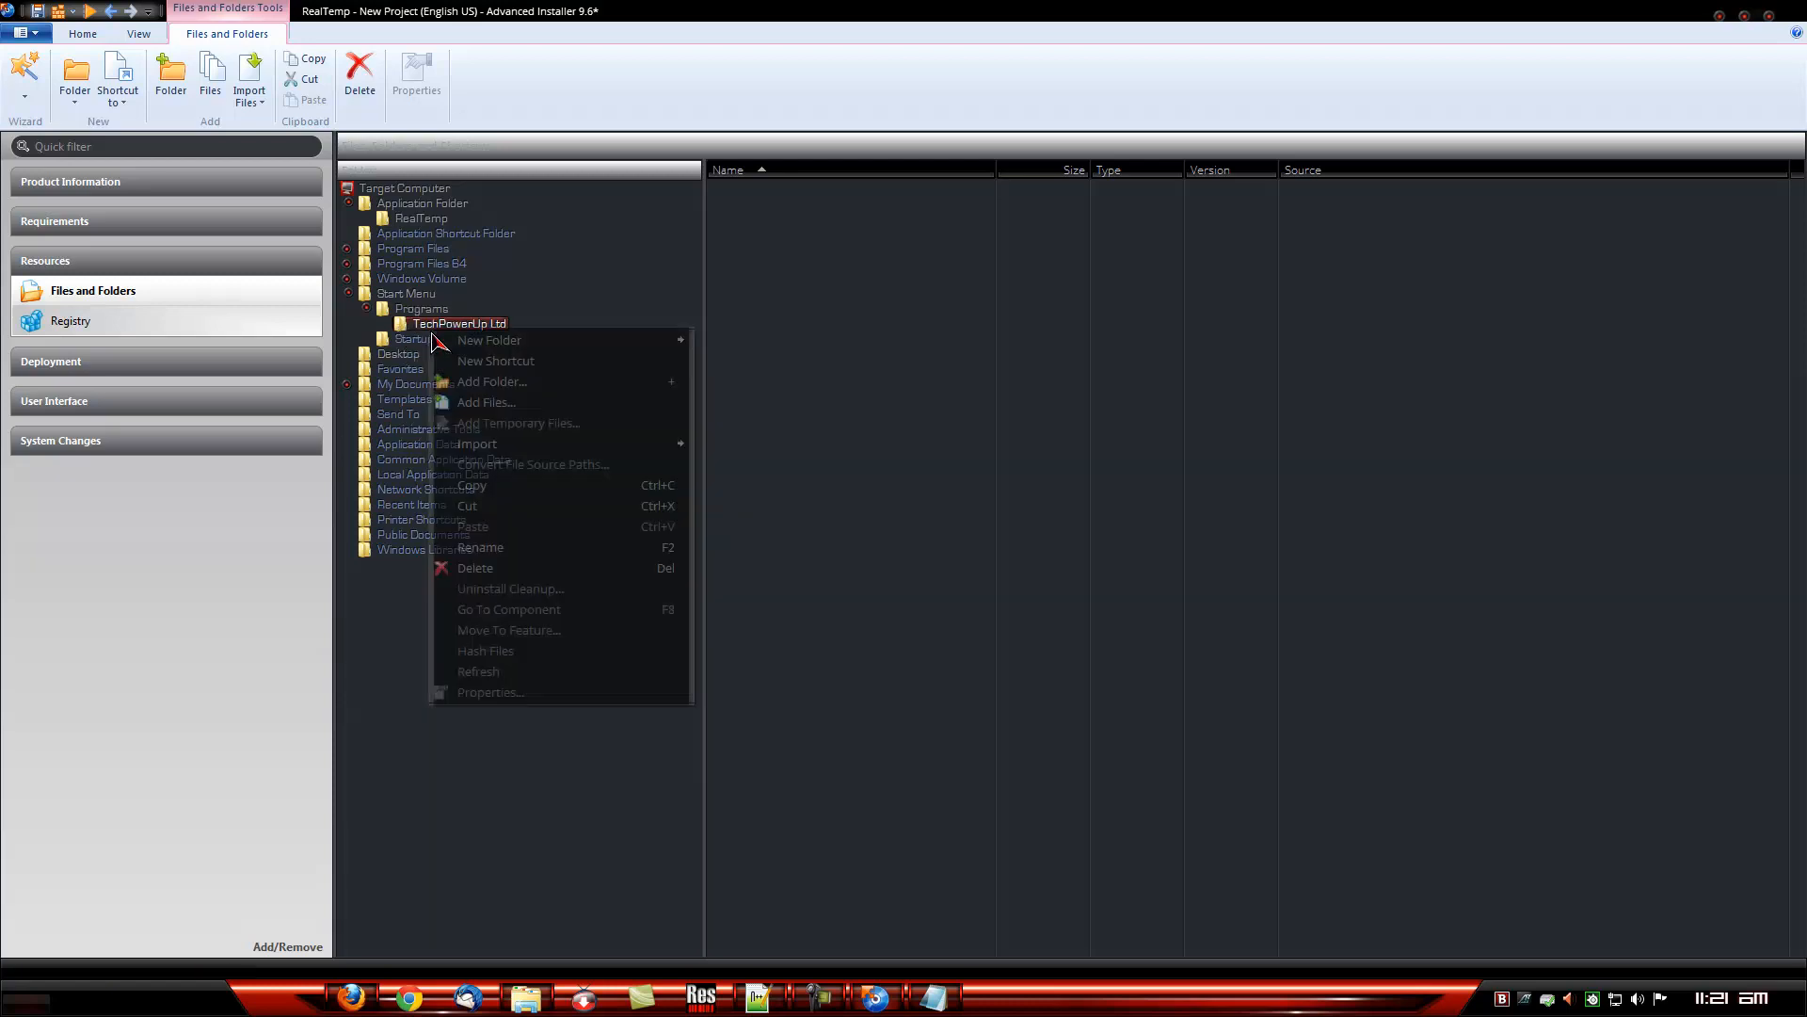
mouse_move(633, 351)
click(717, 341)
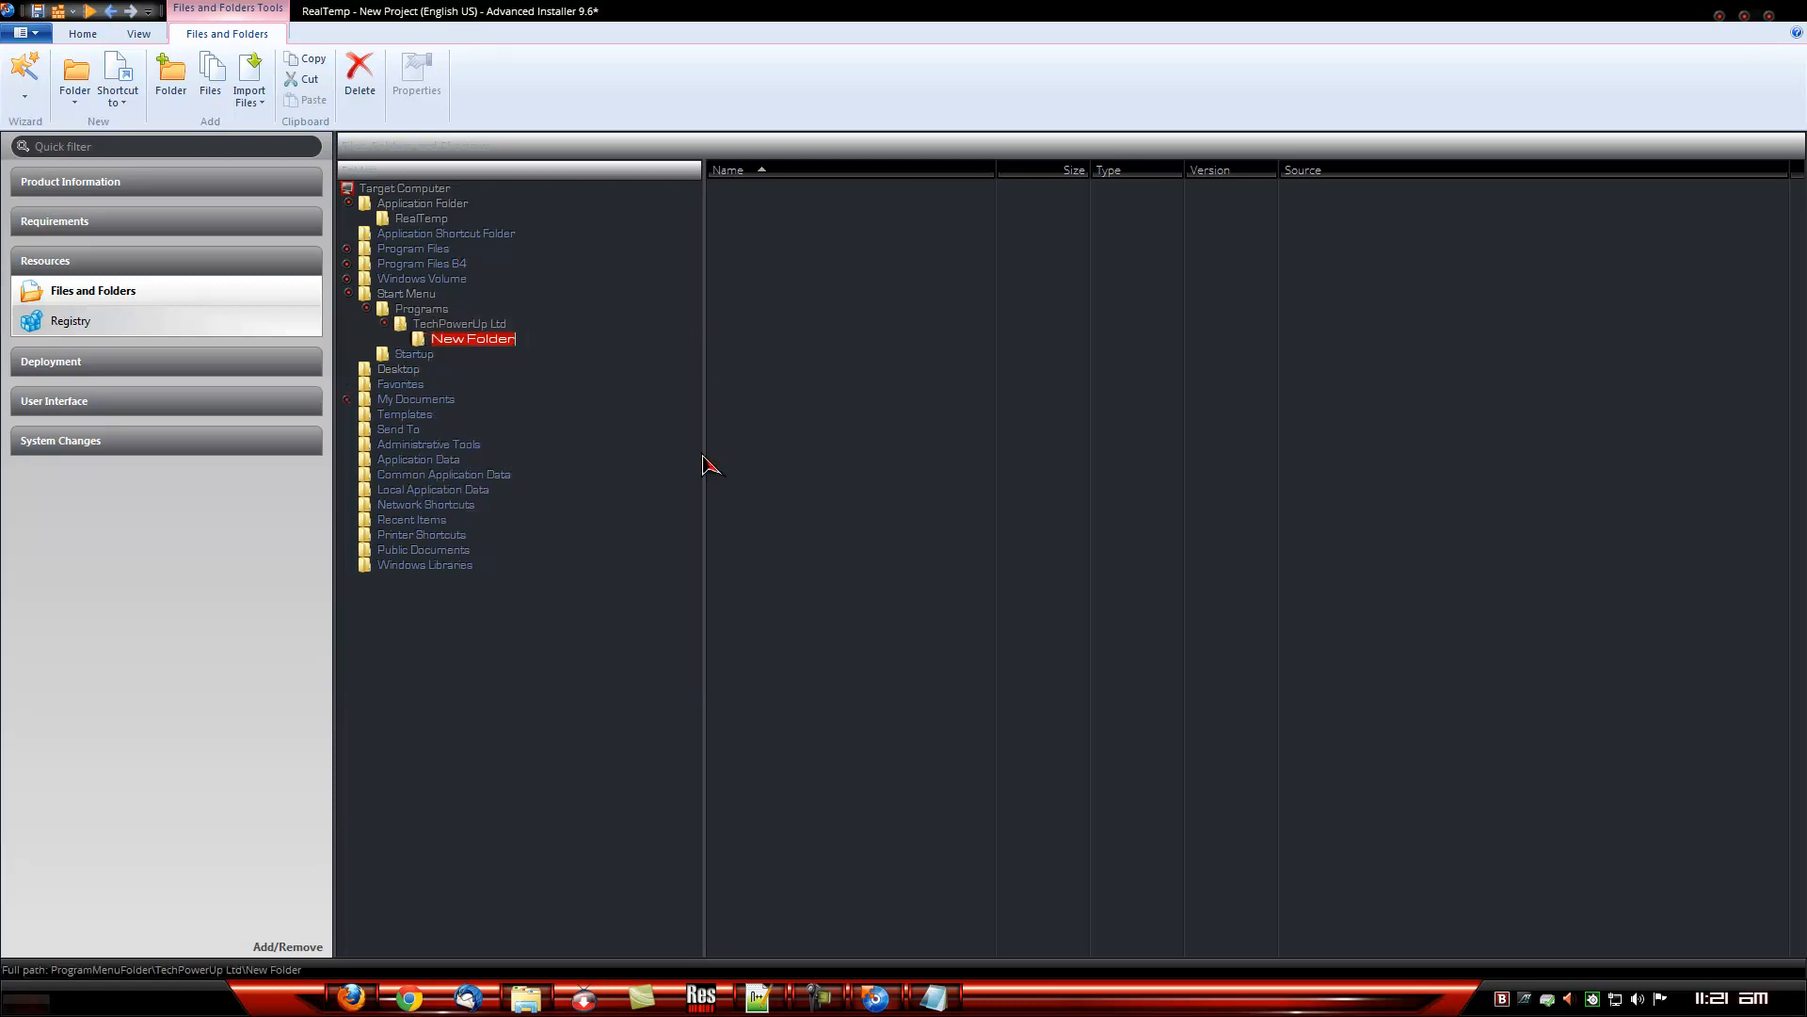
text(Fi)
text(alTemp)
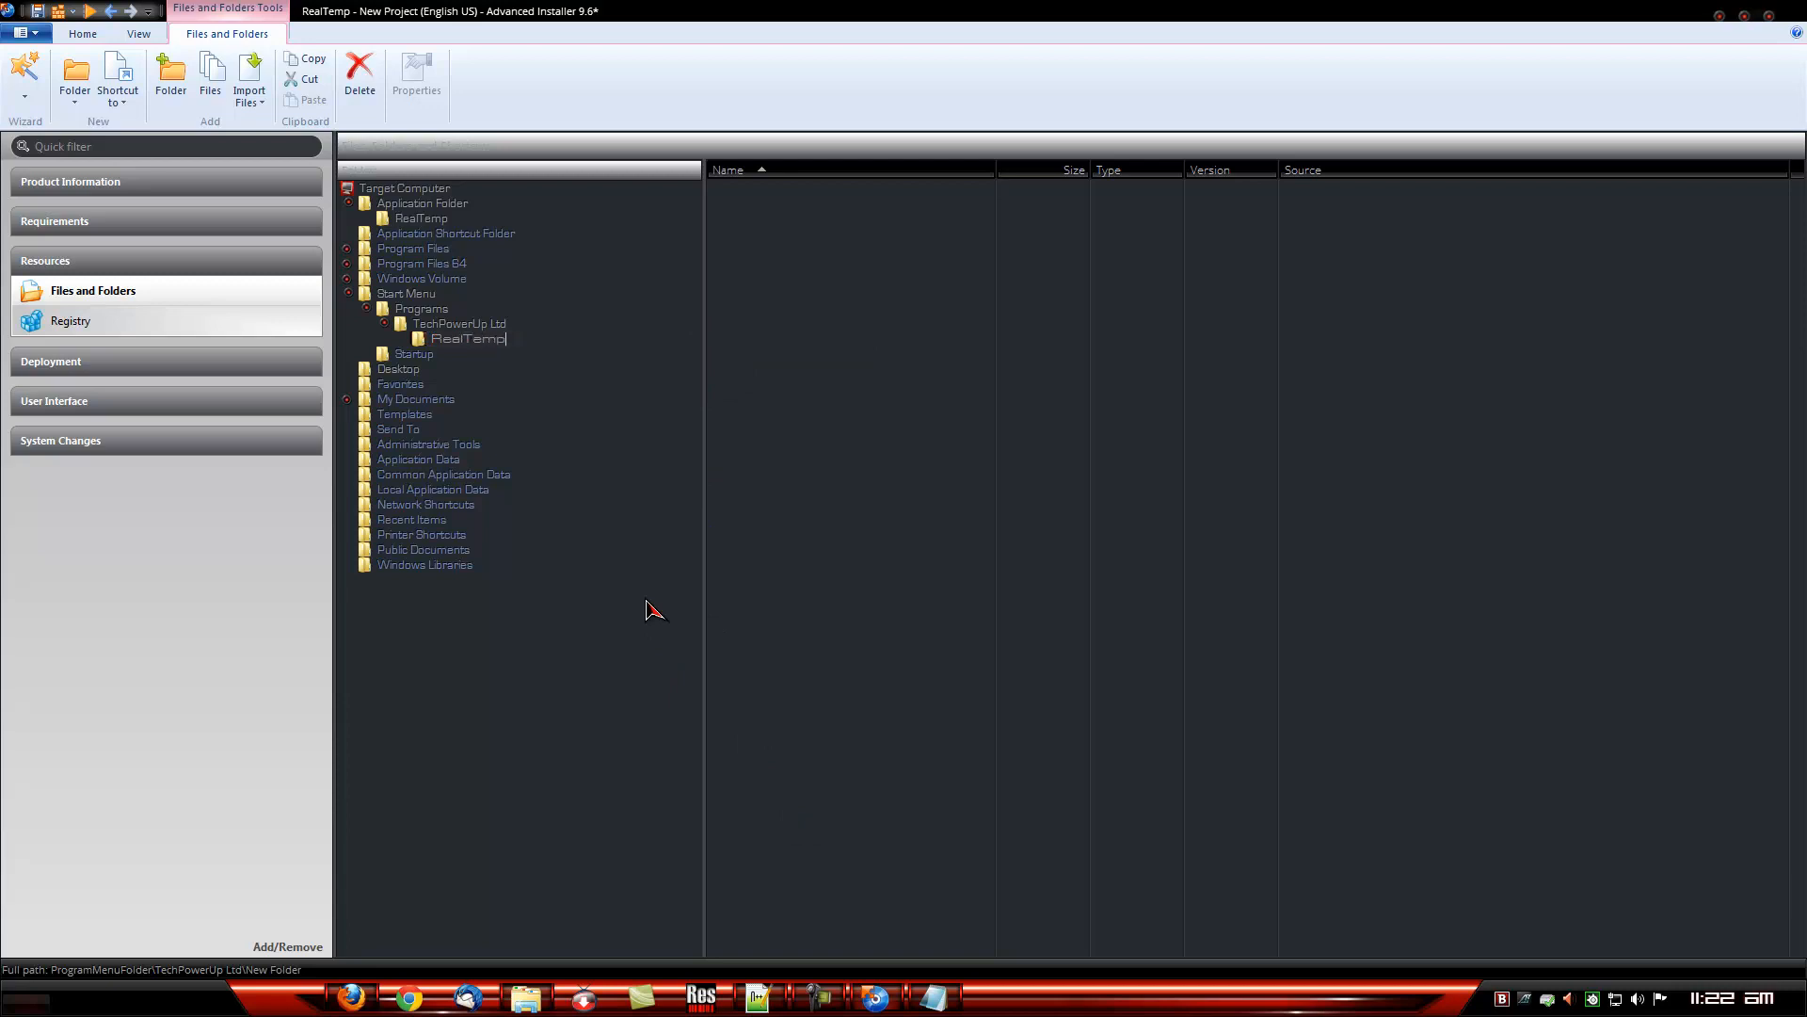
click(432, 345)
- Create a shortcut named RealTemp in the Start Menu's RealTemp folder that points to the installed RealTemp.exe
click(117, 97)
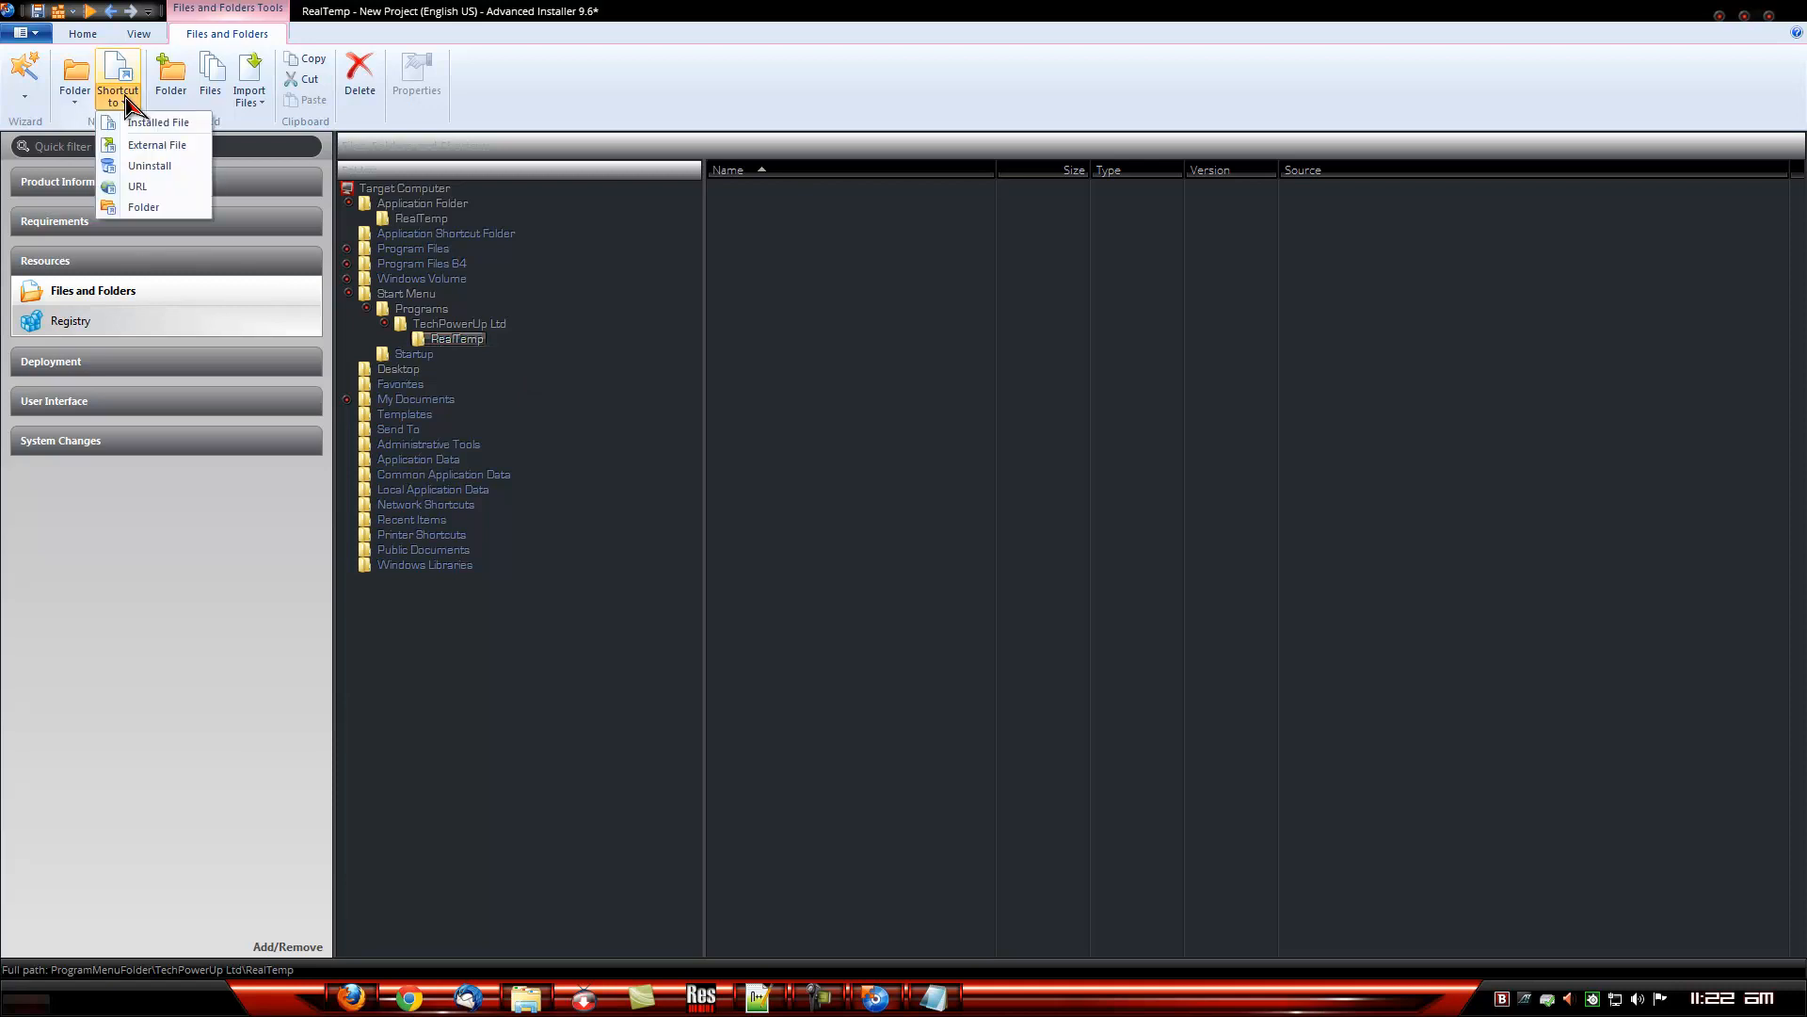
click(150, 122)
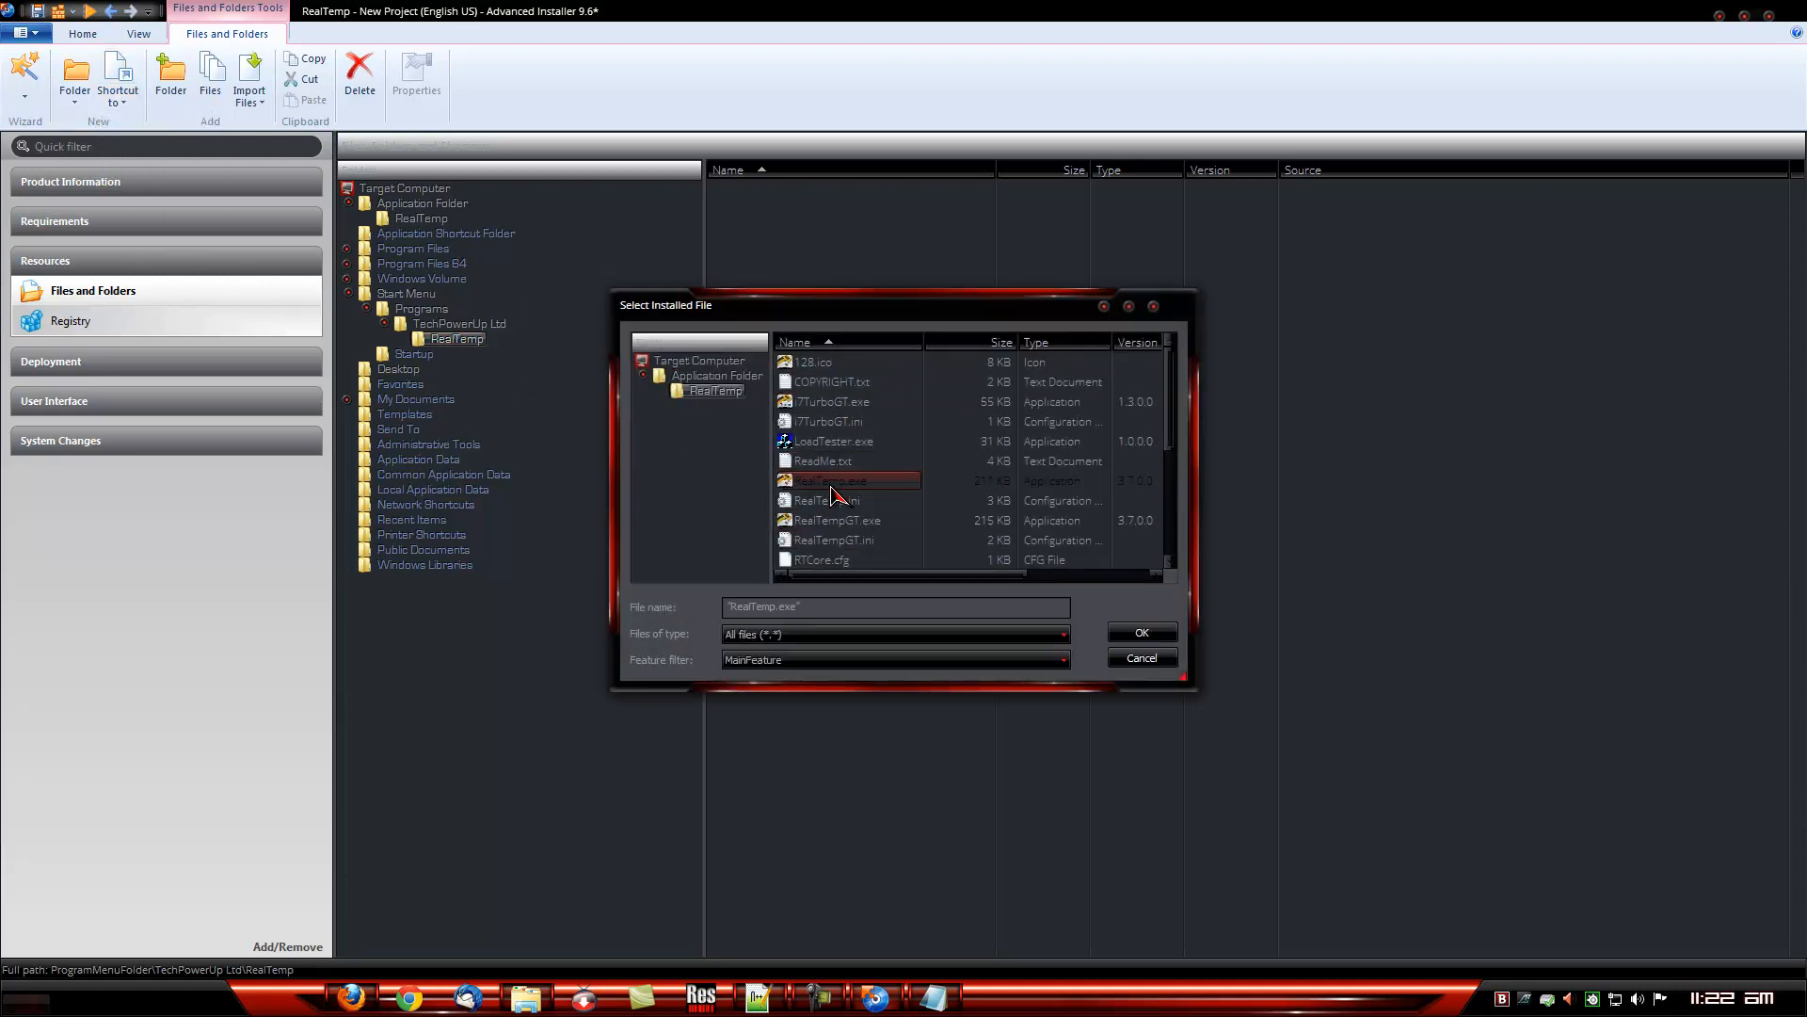
click(1142, 636)
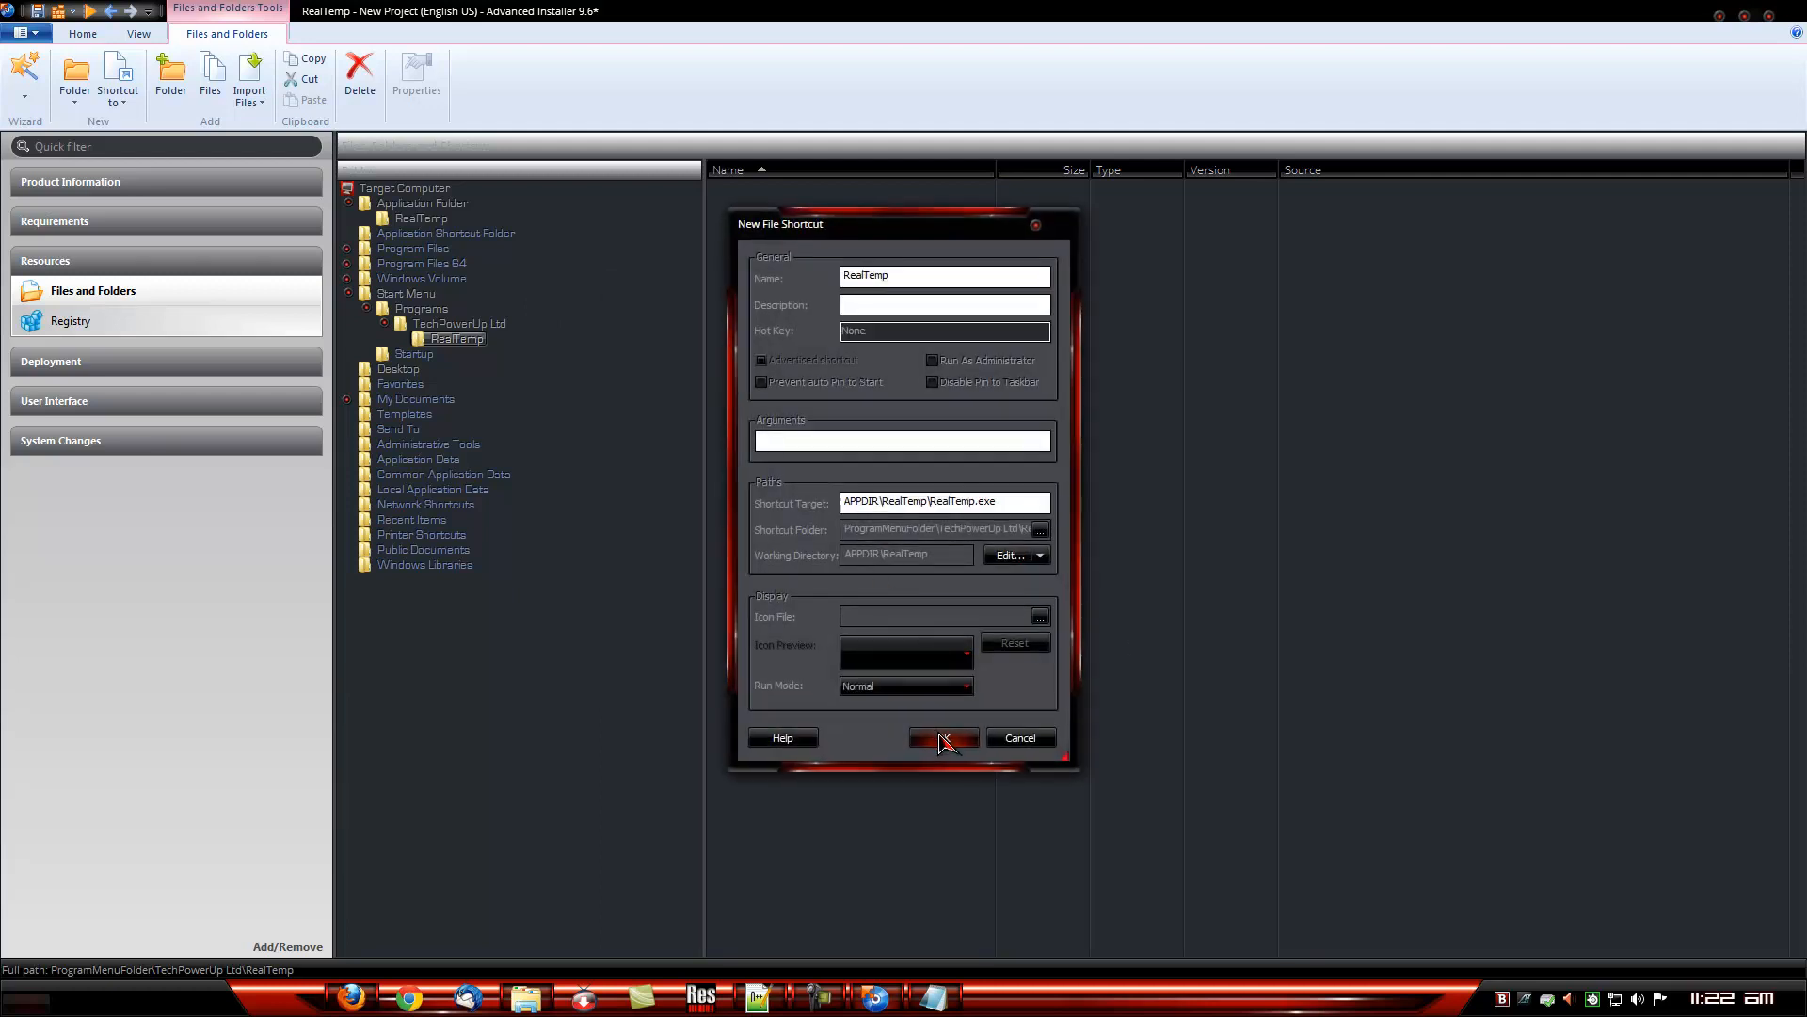
click(944, 739)
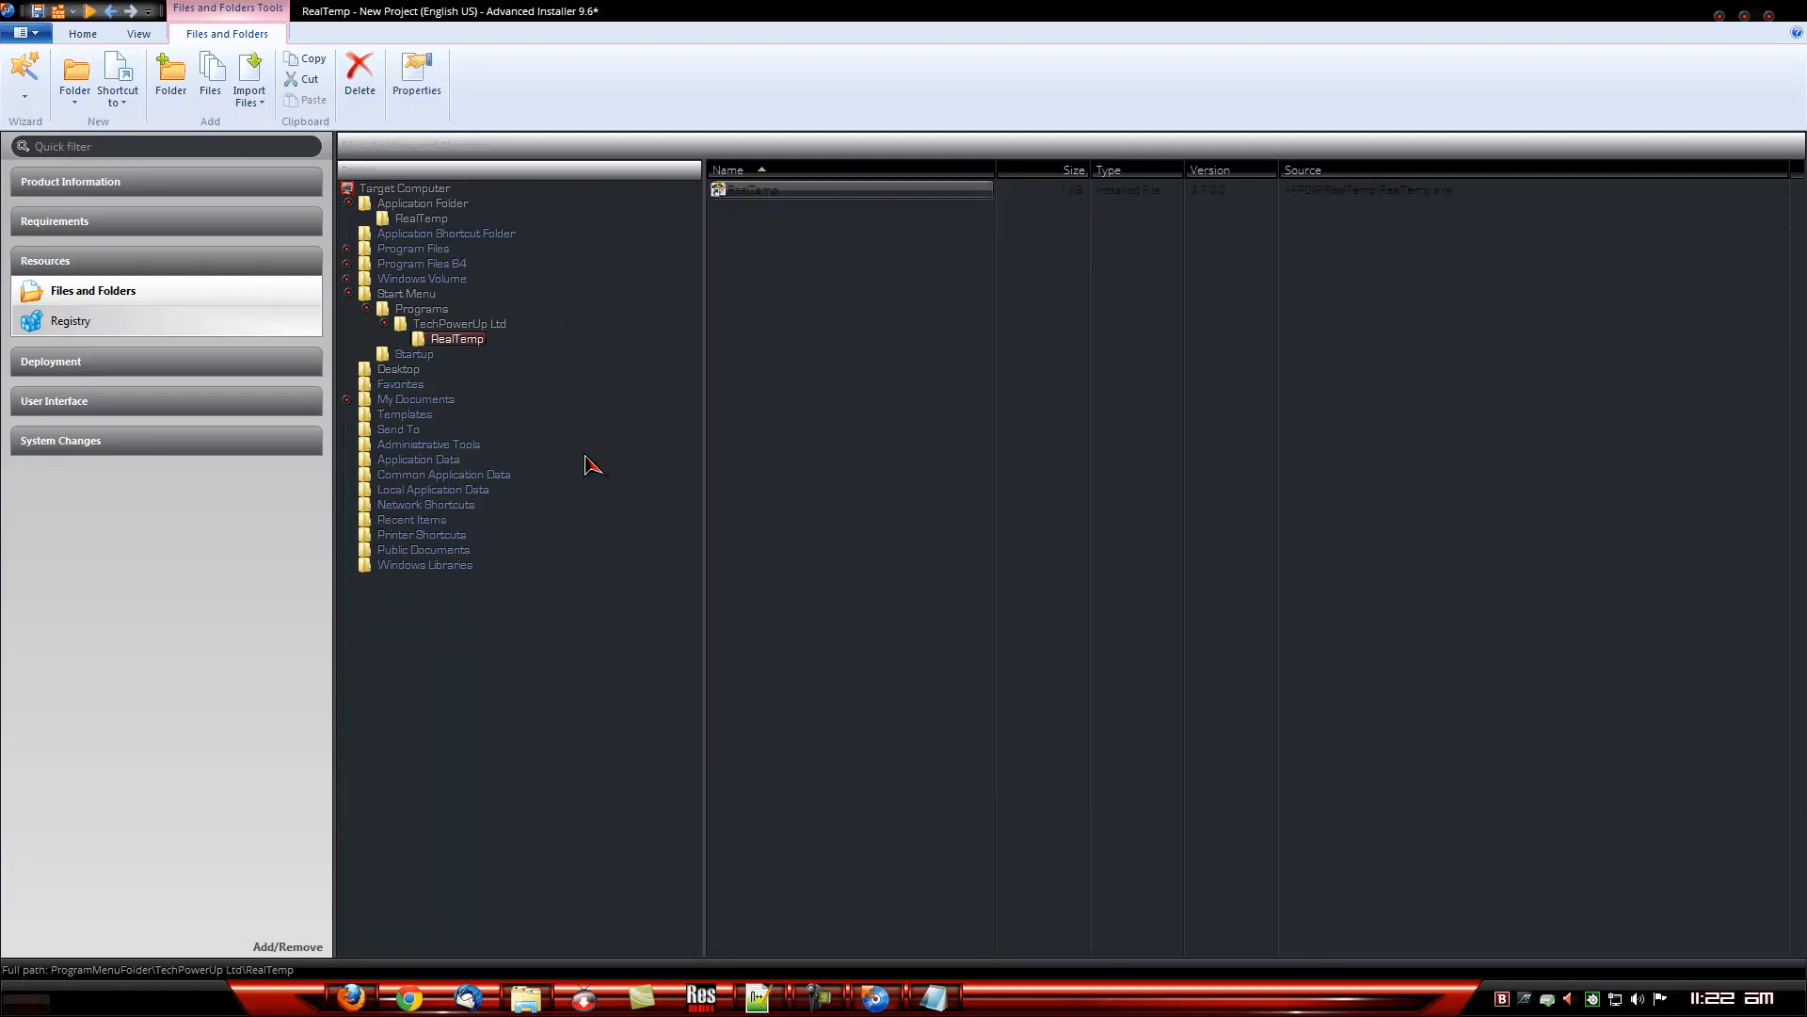
- Review the program files in the Application Folder's RealTemp folder and the project's default registry entries
click(424, 224)
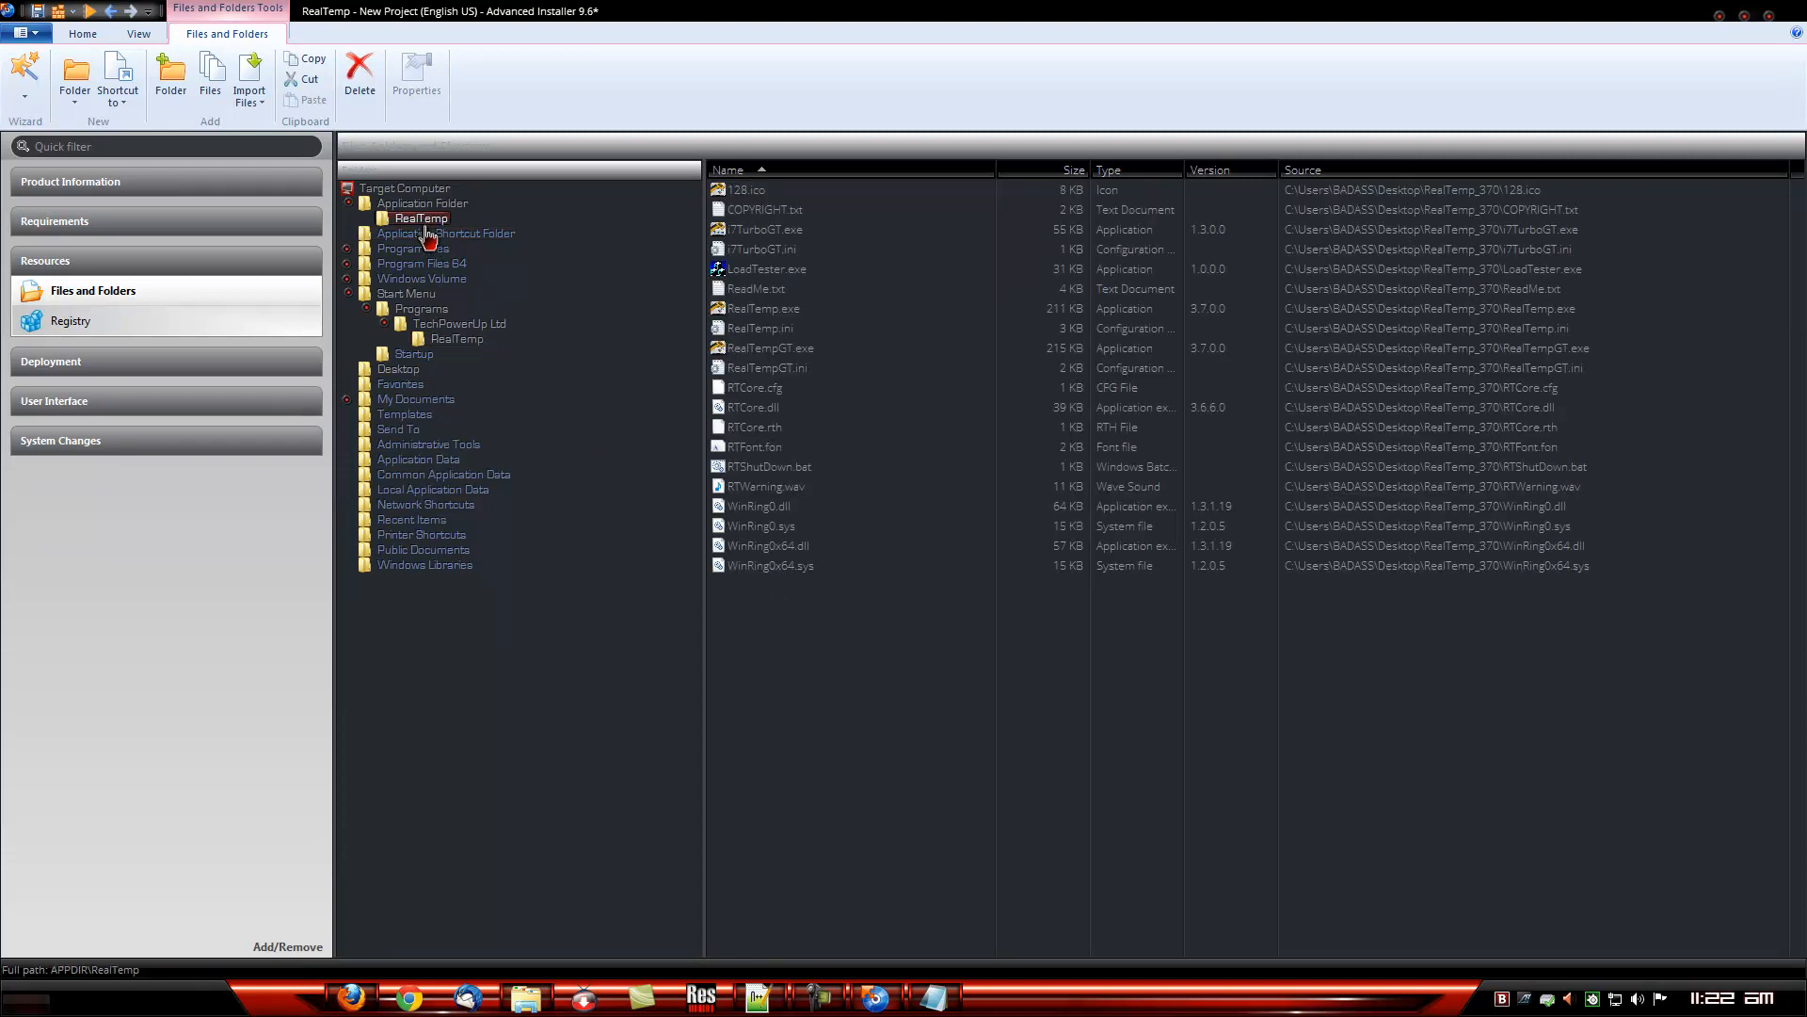
click(347, 293)
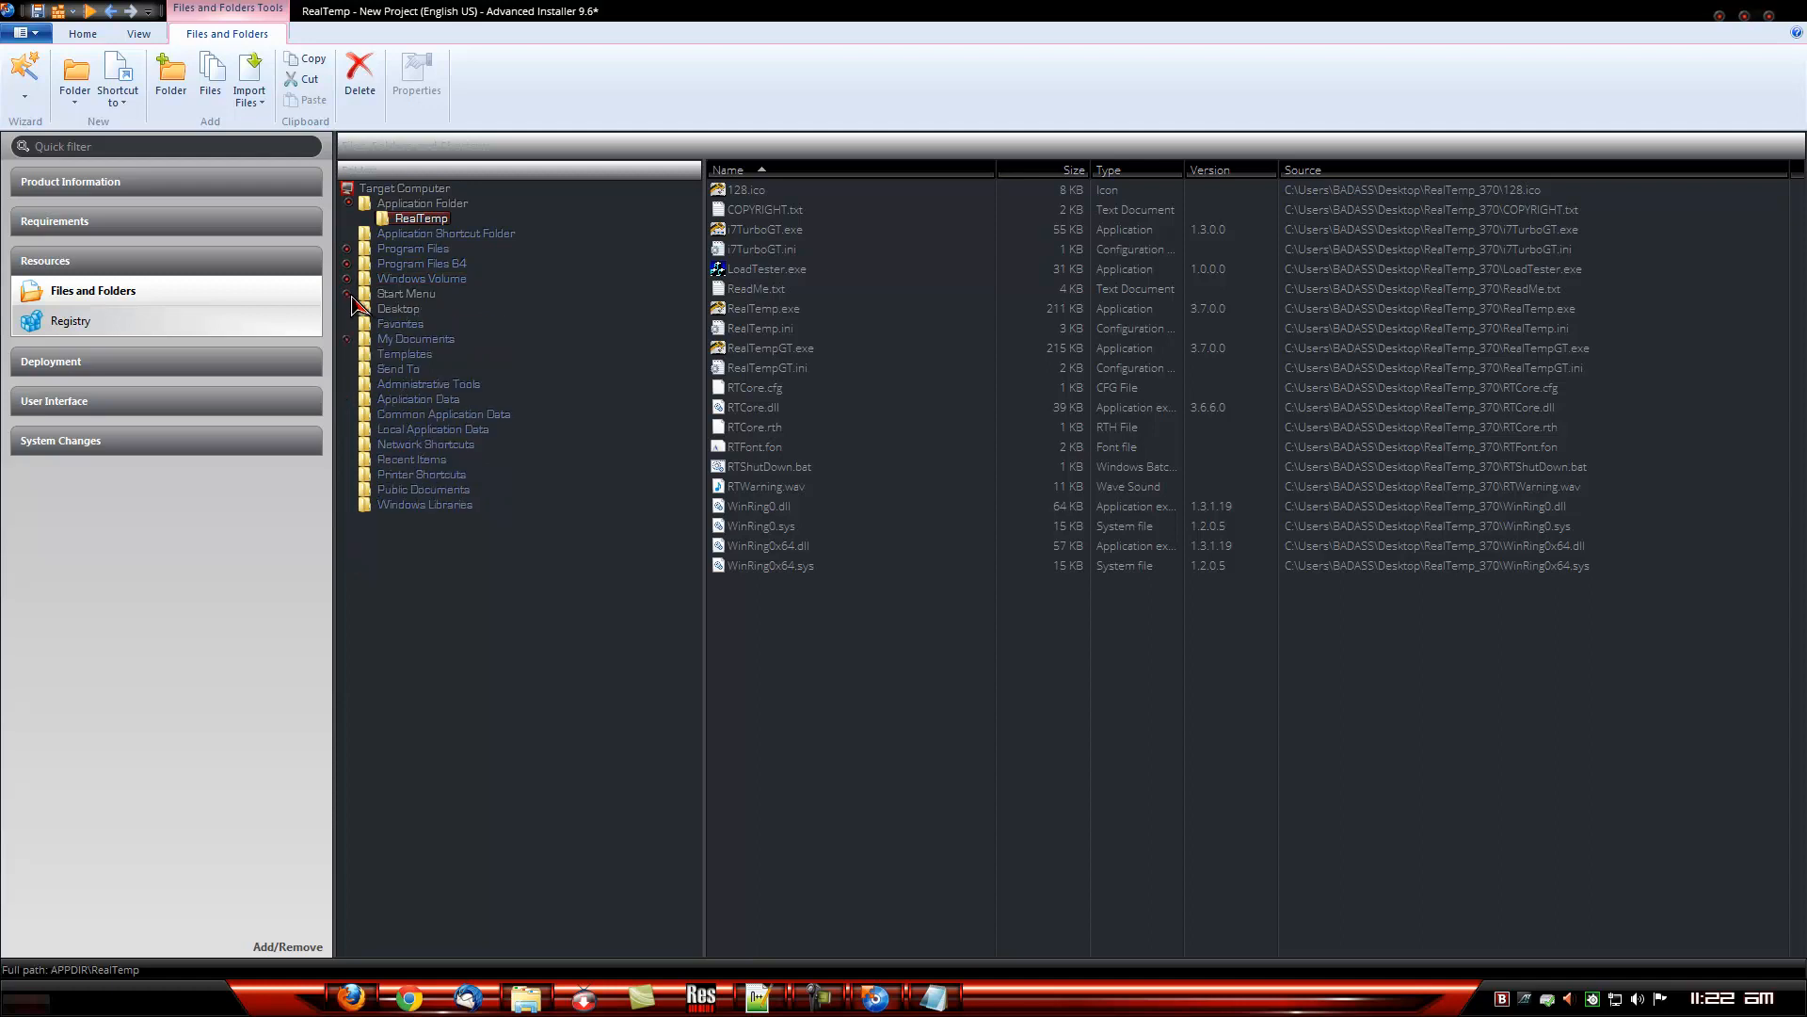
click(103, 322)
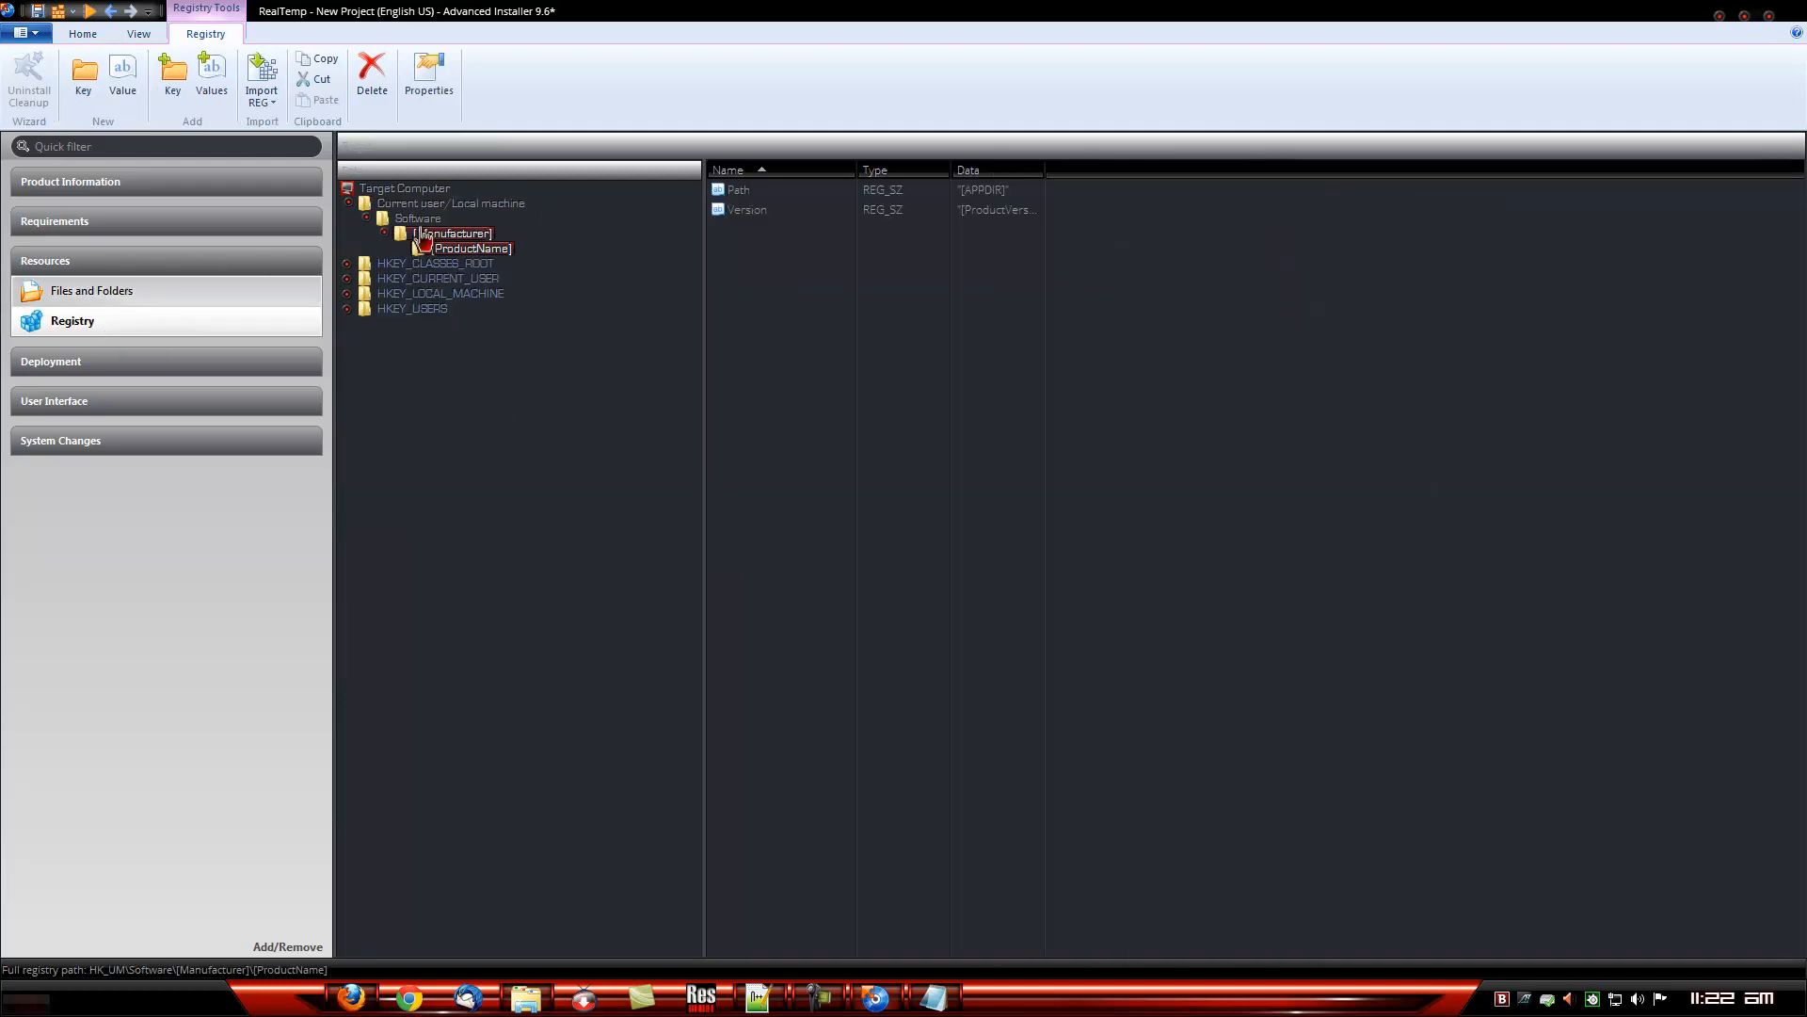
click(349, 204)
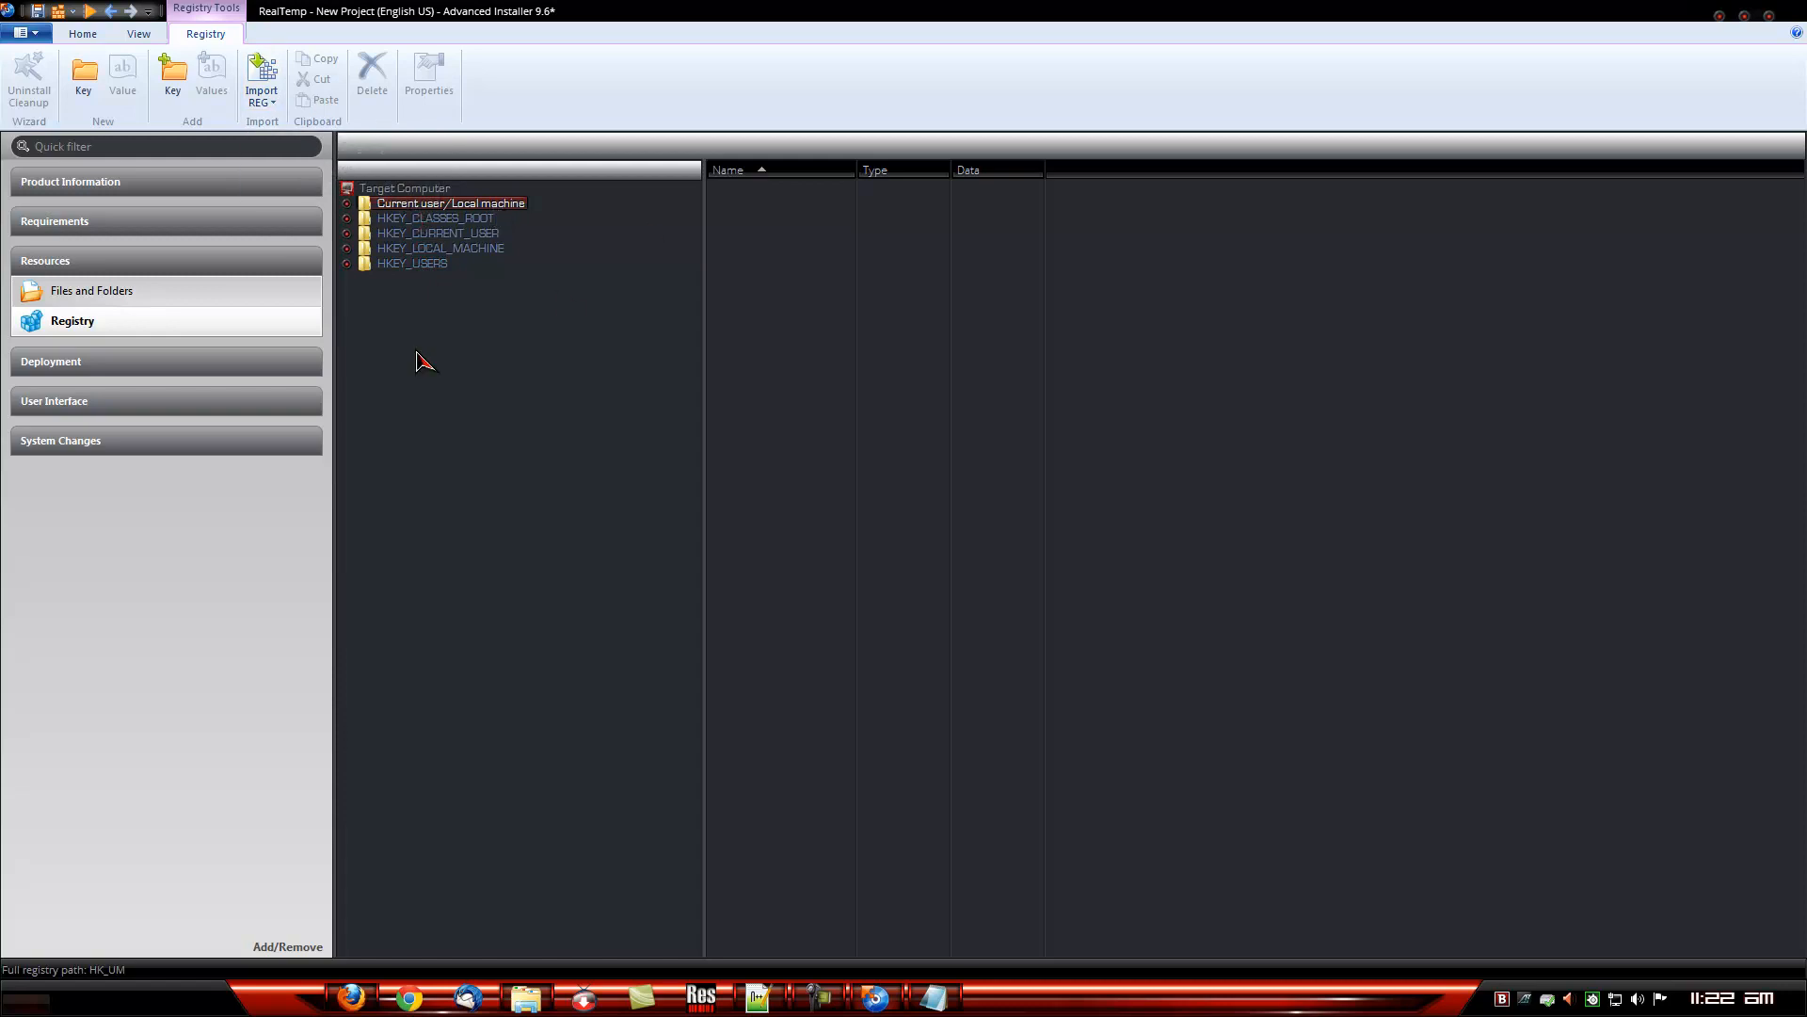
- Set the MSI name of the default build to RealTemp in the Media settings
click(222, 265)
click(216, 305)
click(78, 335)
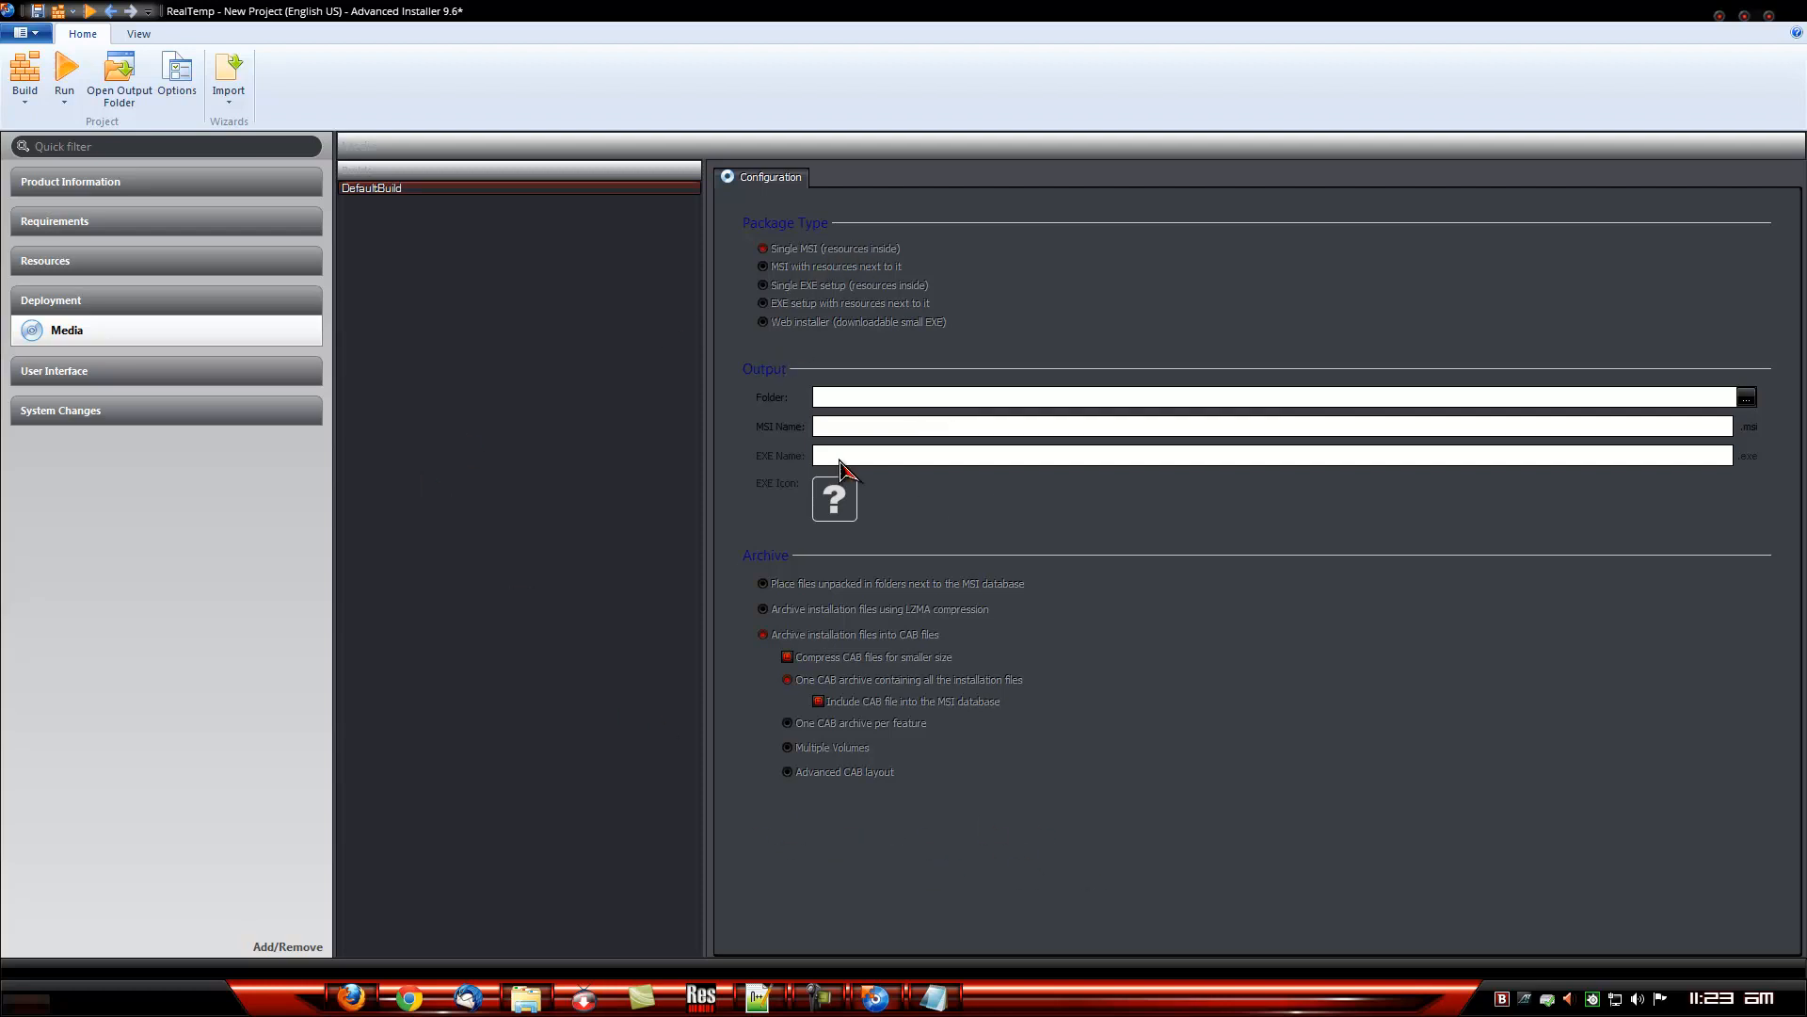
click(843, 427)
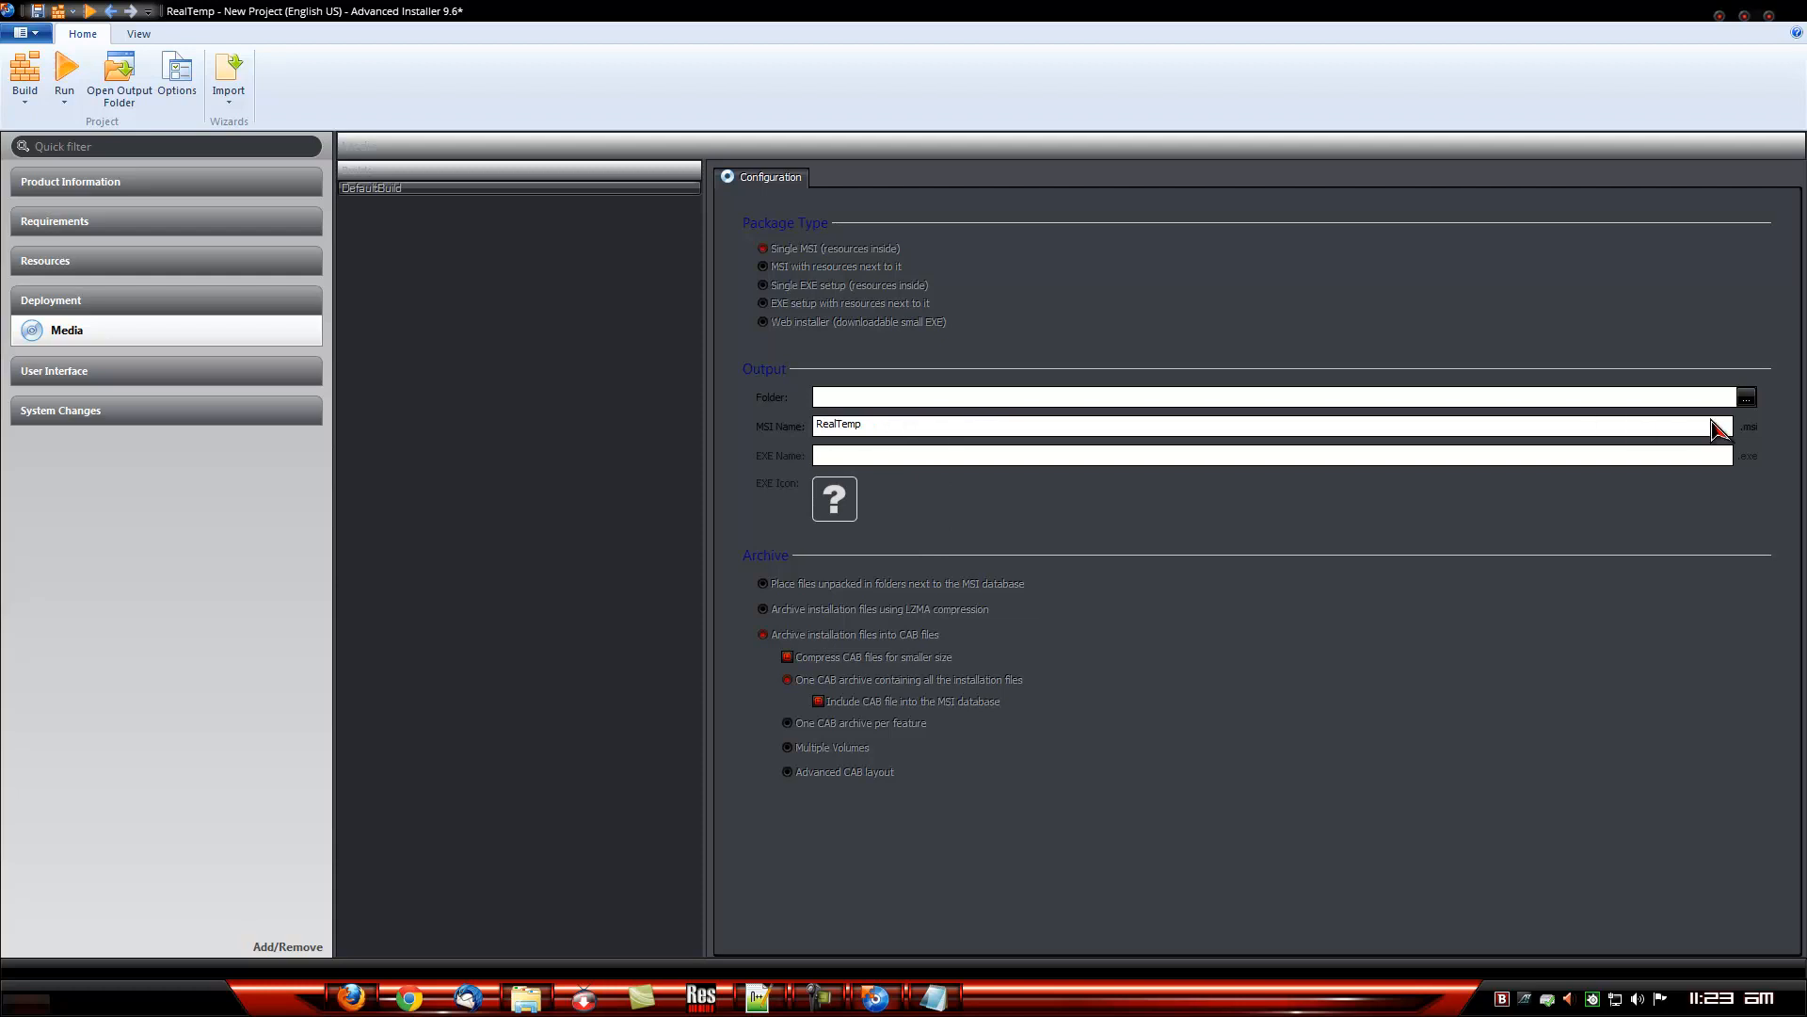
- Set the build's output location to the folder named output on the desktop
click(1746, 398)
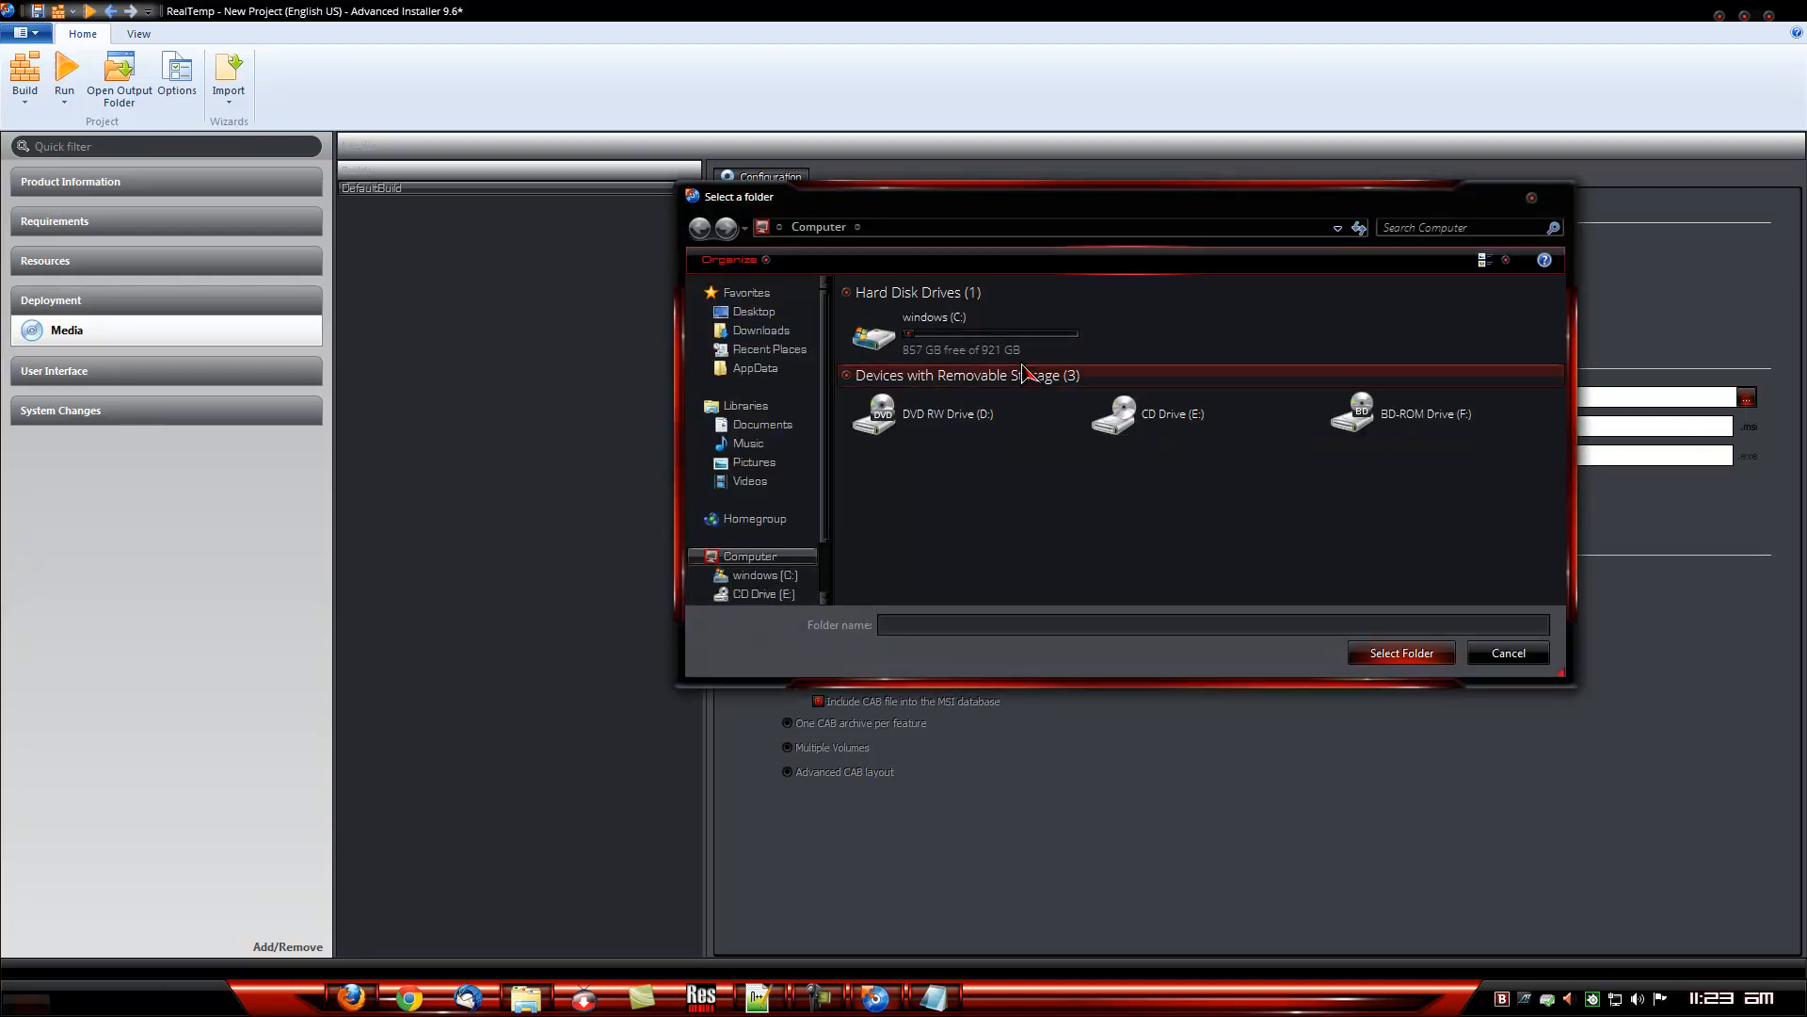
click(772, 317)
click(1393, 355)
click(1401, 652)
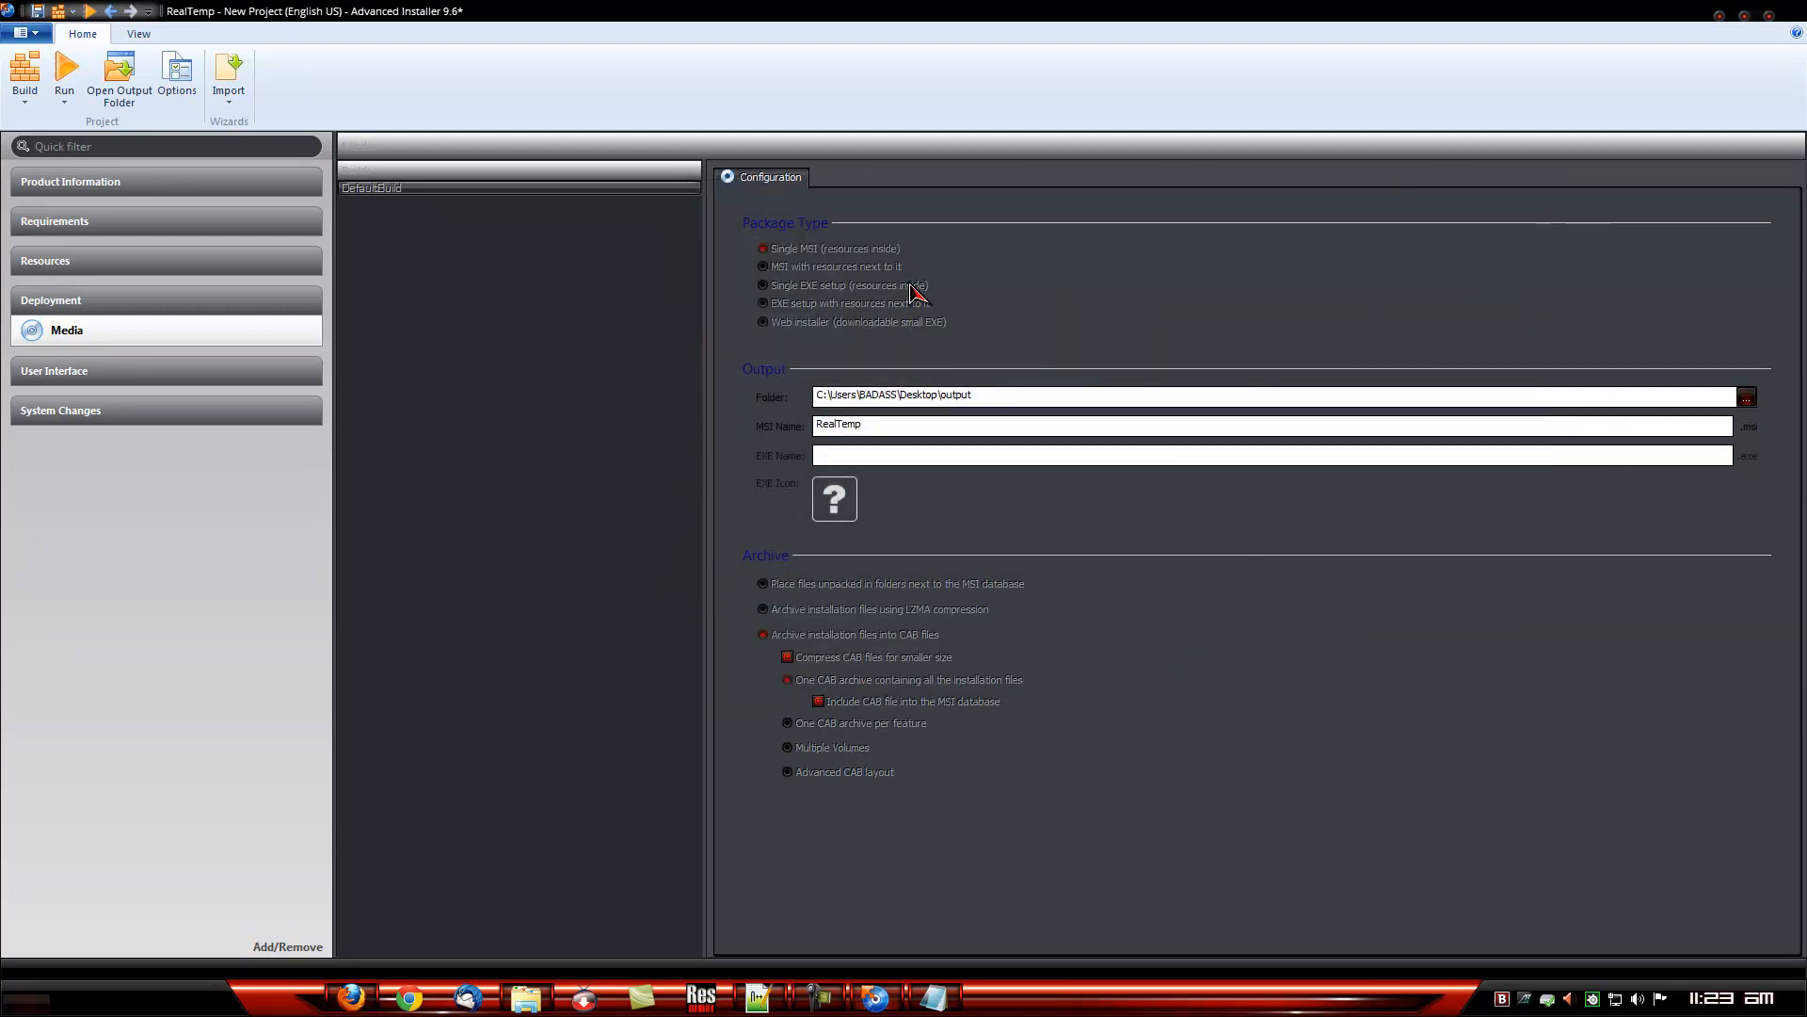
- Preview the welcome, folder selection, ready-to-install and progress dialogs of the First Time Install sequence
click(131, 300)
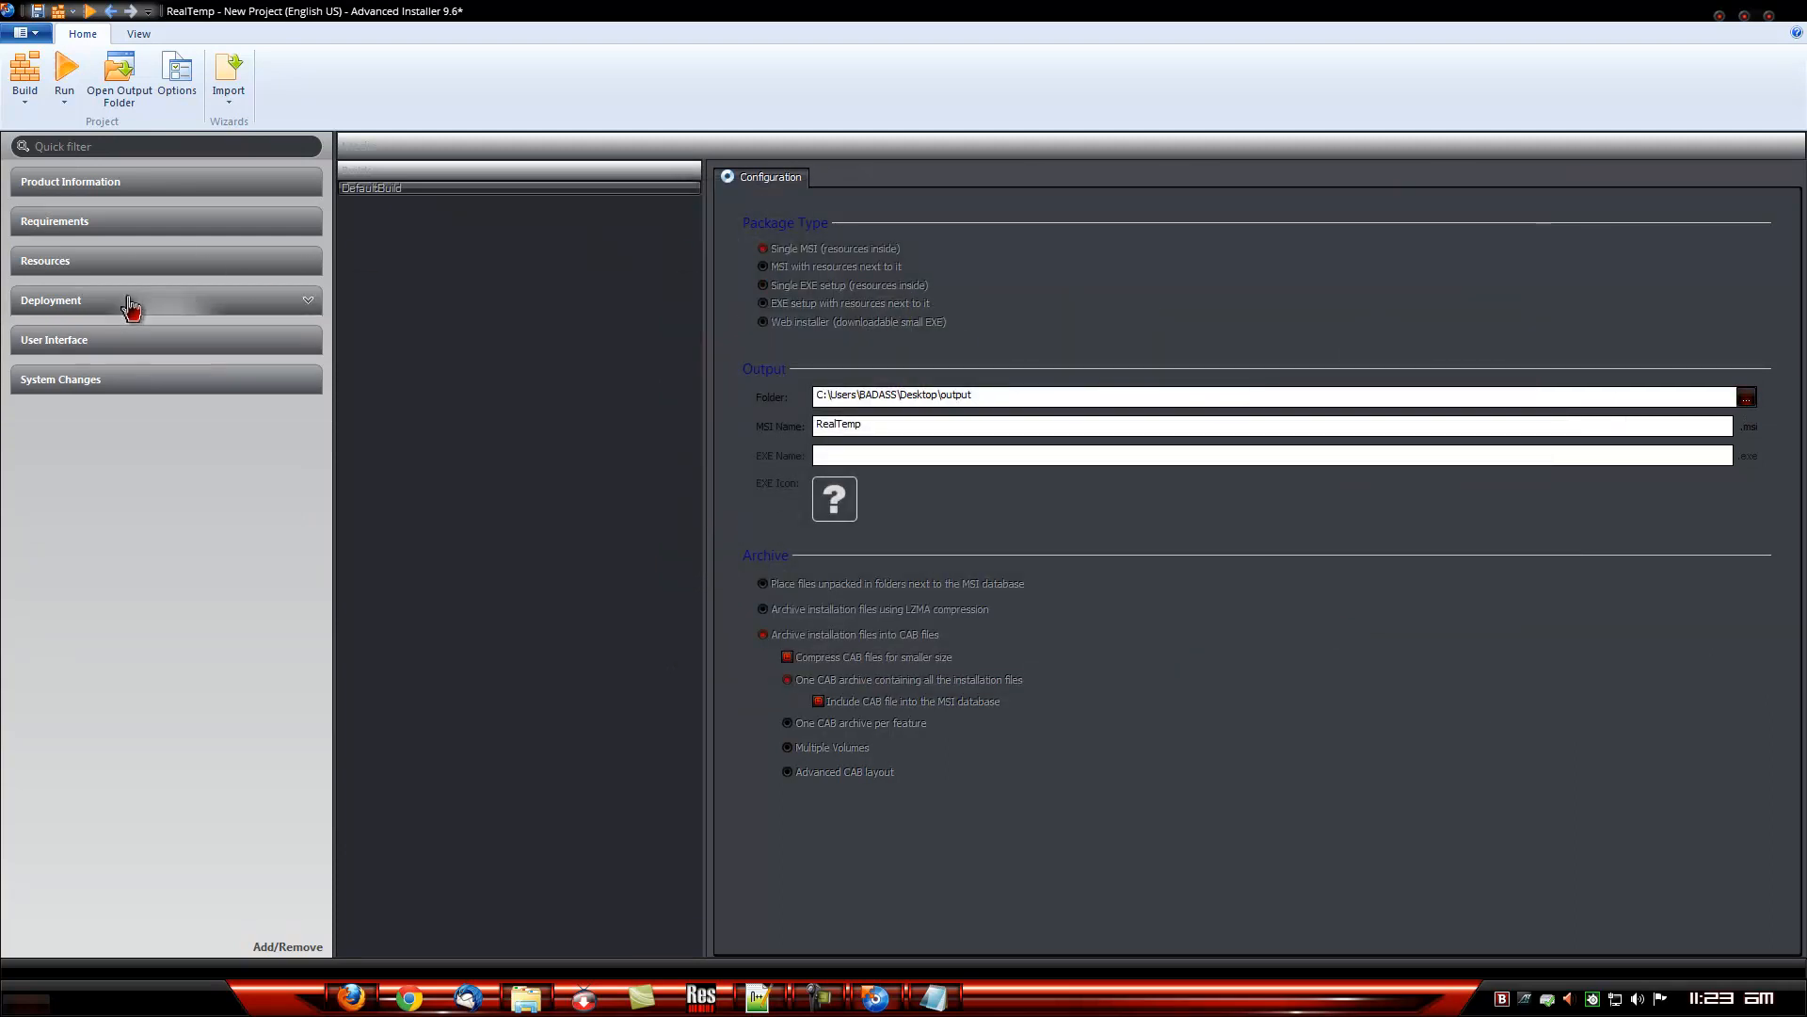
click(110, 353)
click(90, 383)
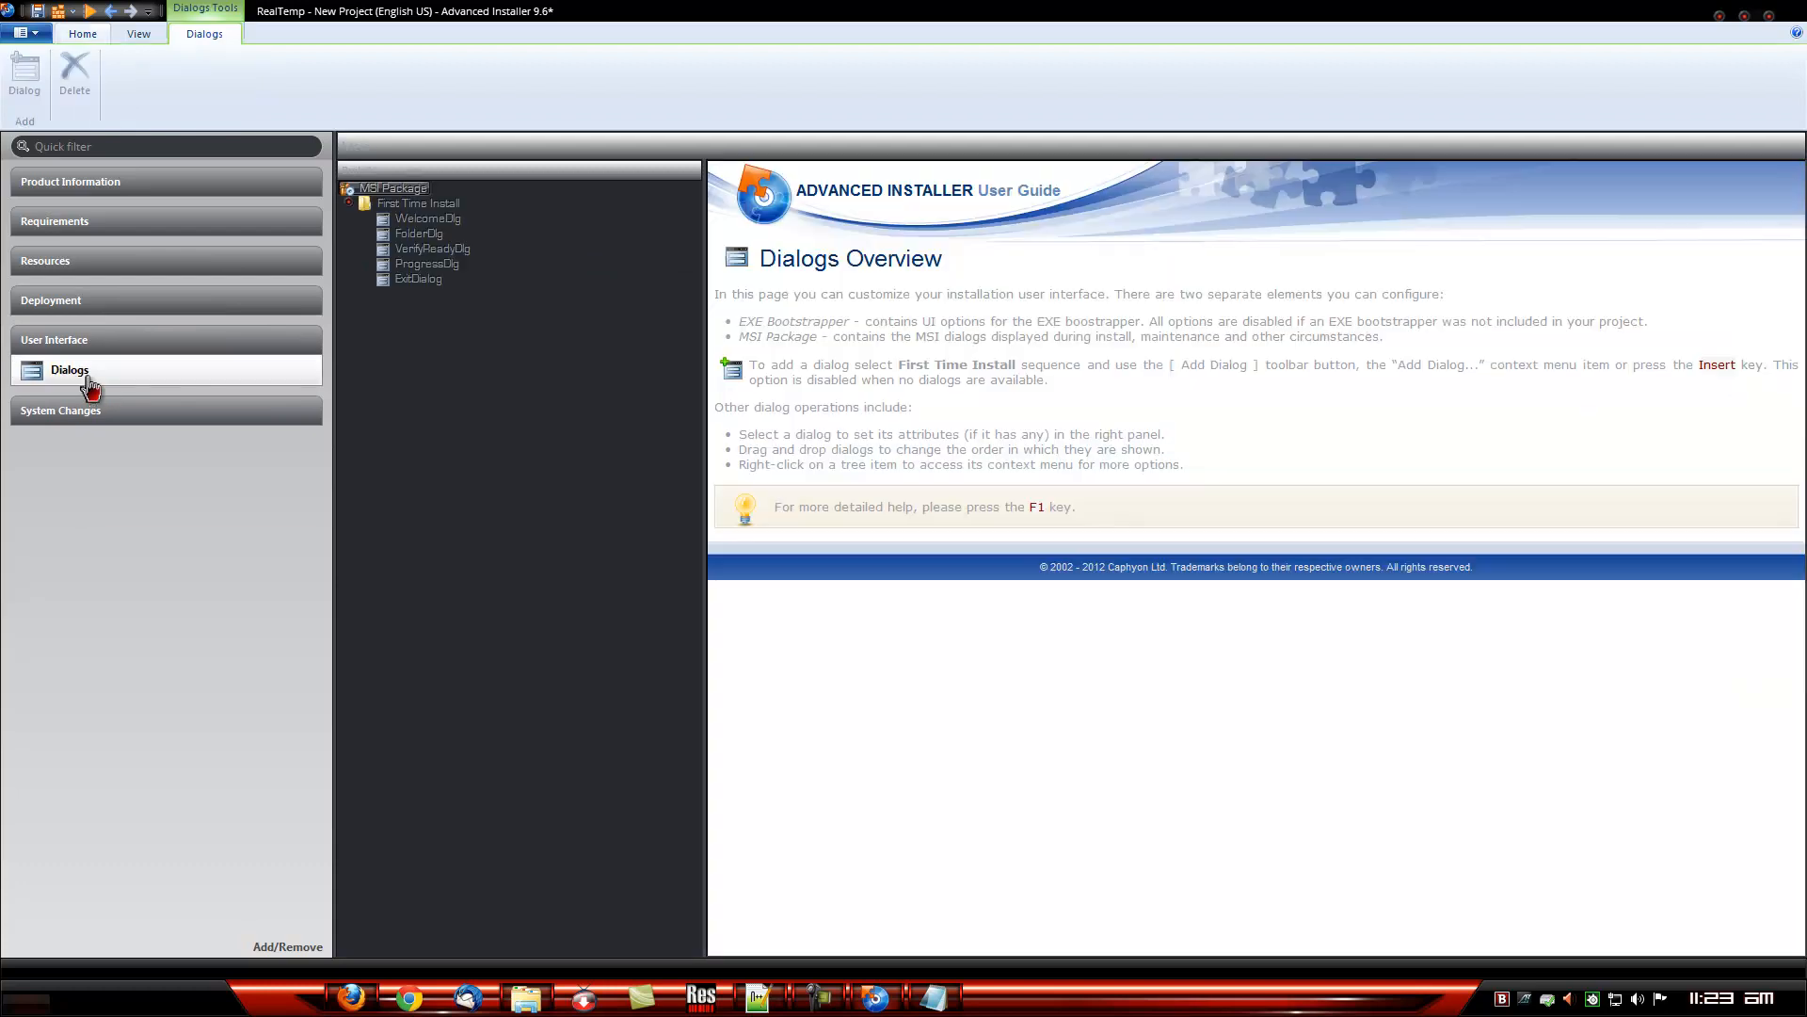
click(428, 219)
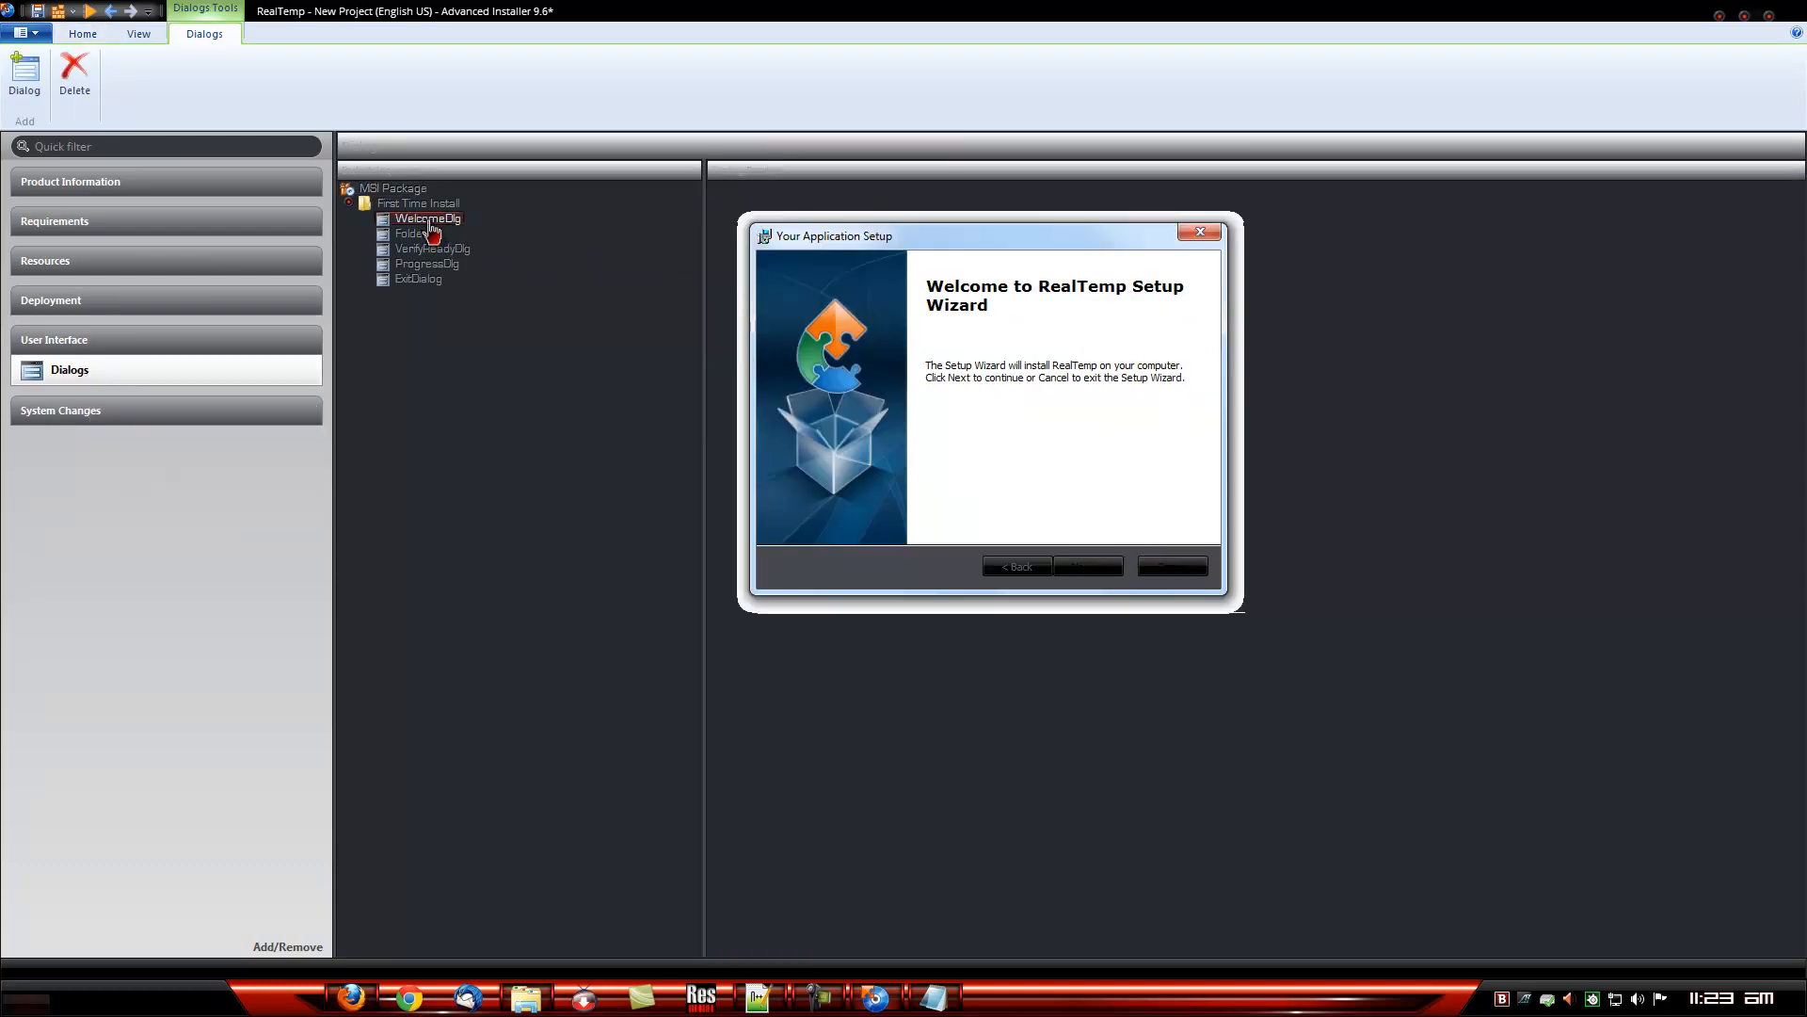
click(417, 236)
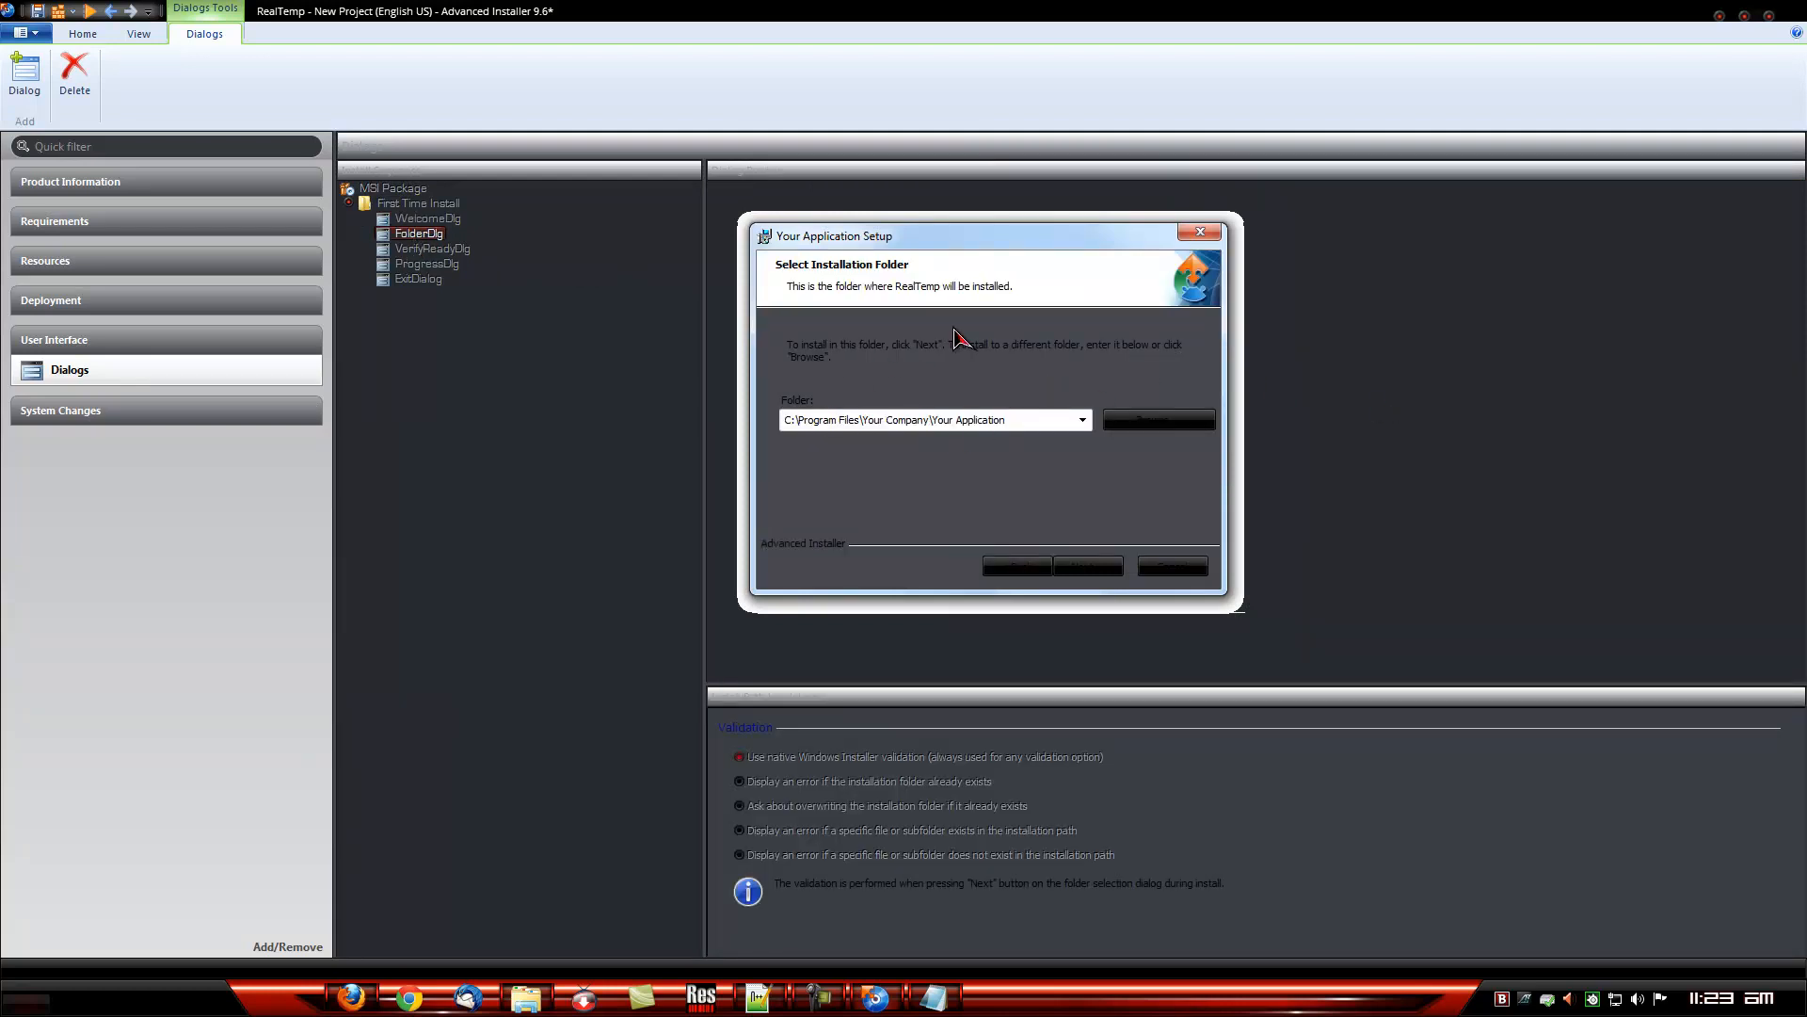
click(461, 252)
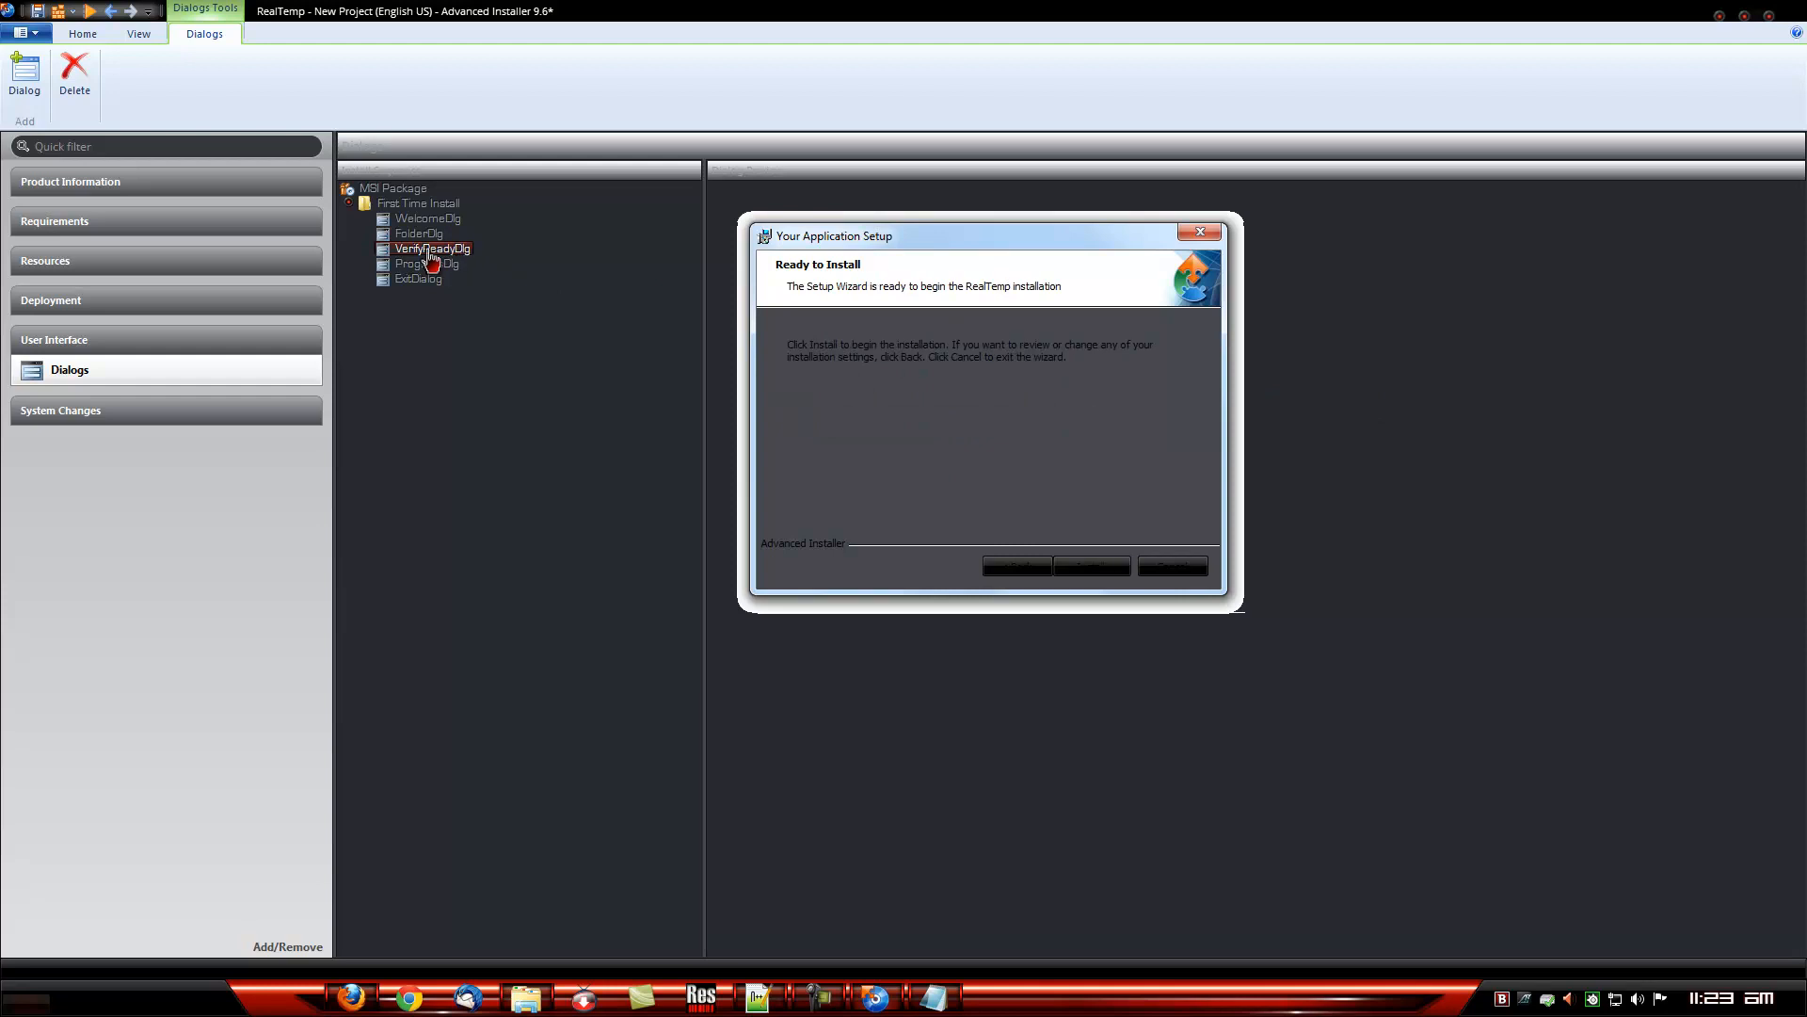
click(431, 267)
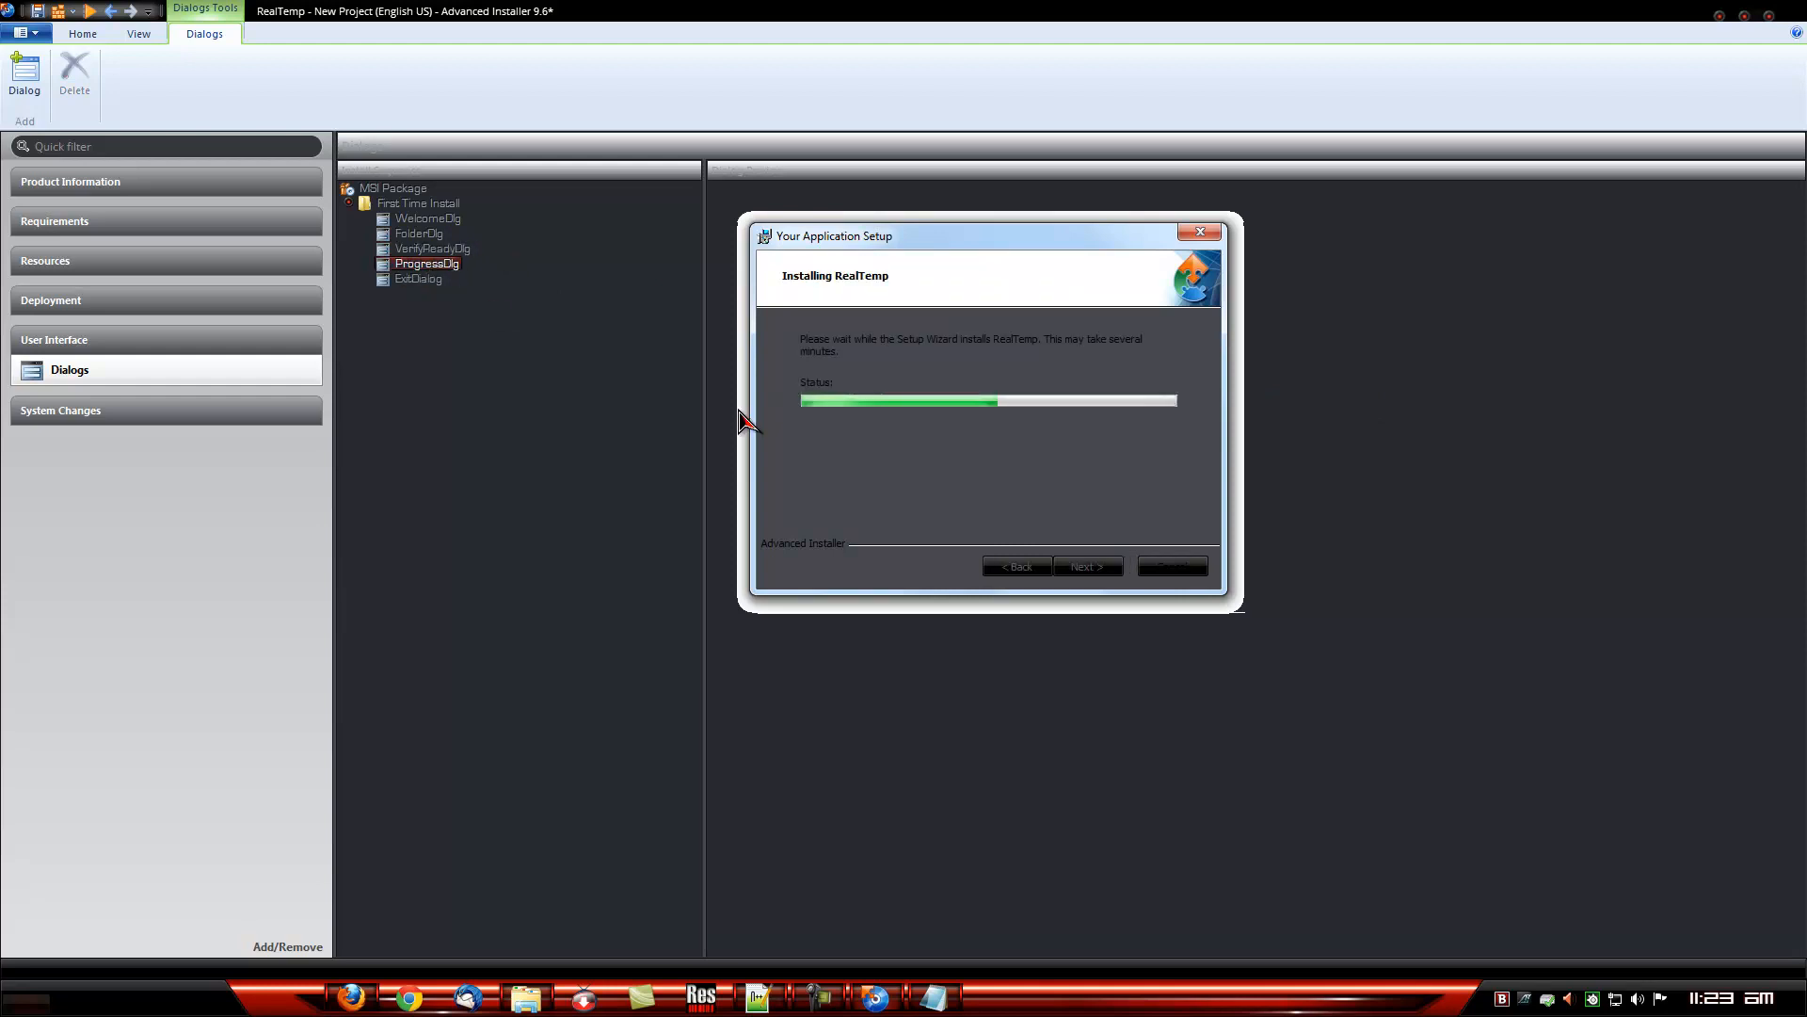
- Enable the View Readme option on the ExitDialog and assign ReadMe.txt from the RealTemp folder to it
click(403, 282)
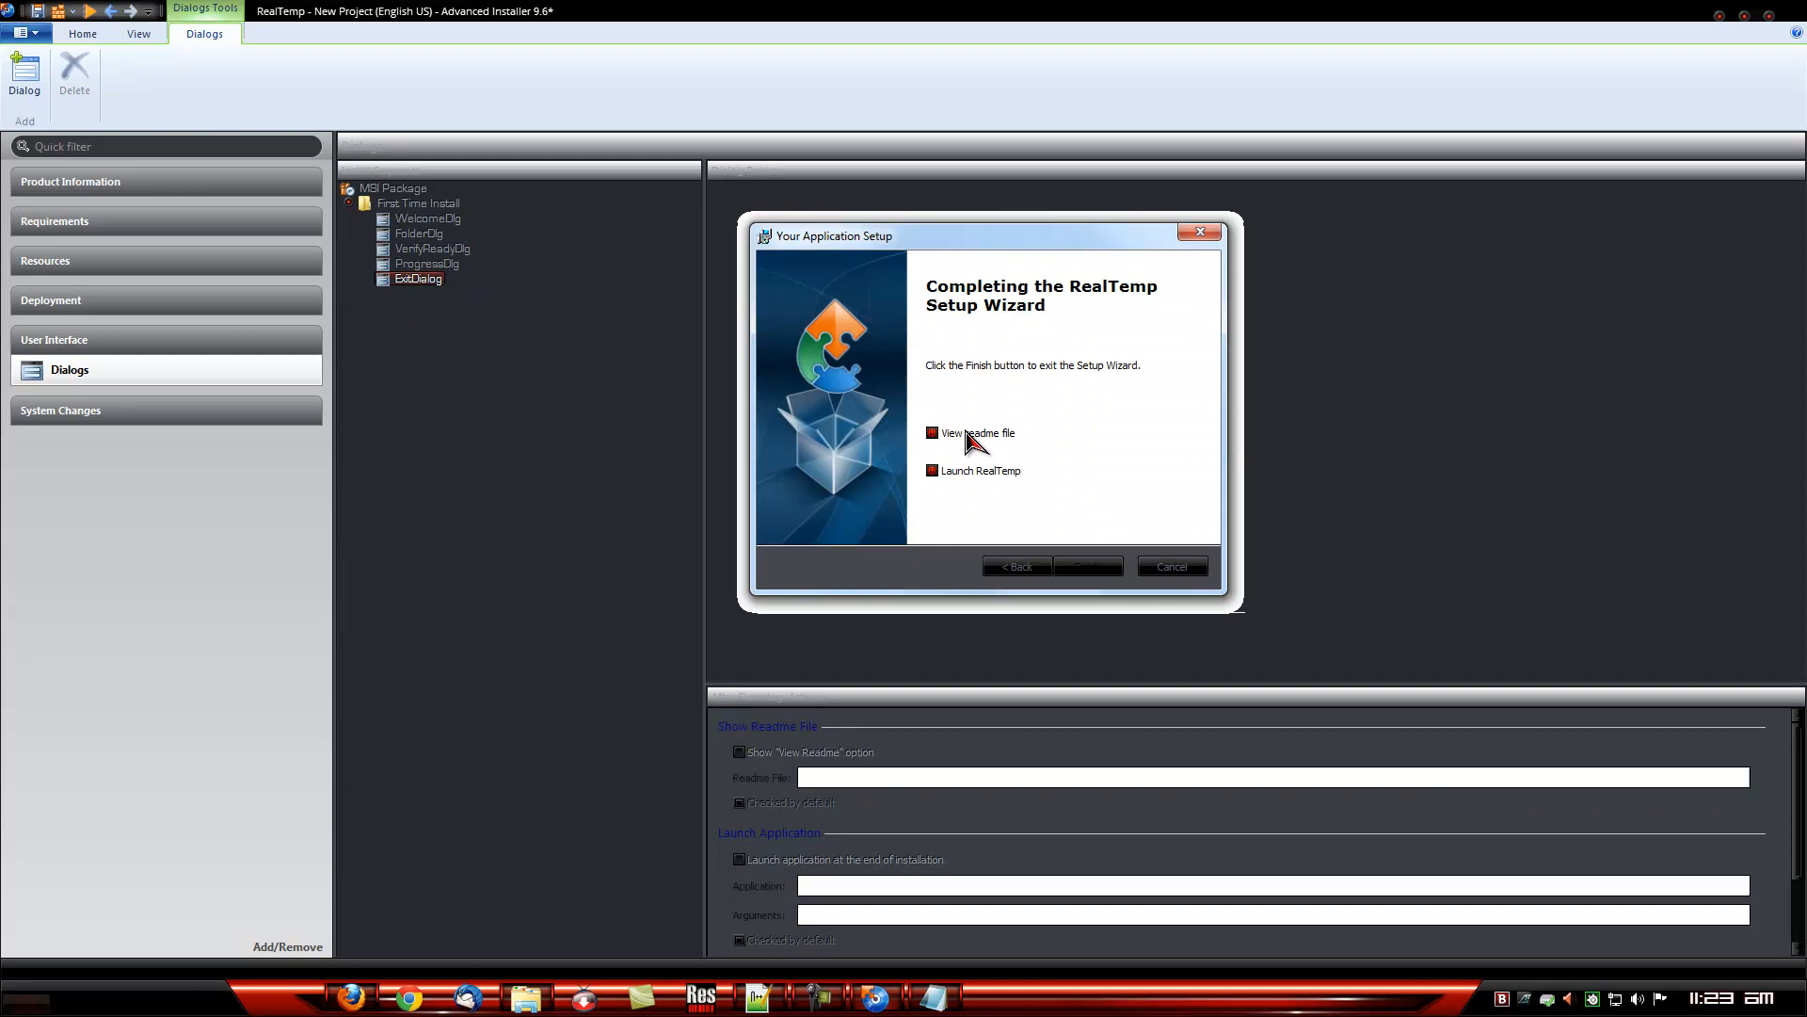
click(739, 753)
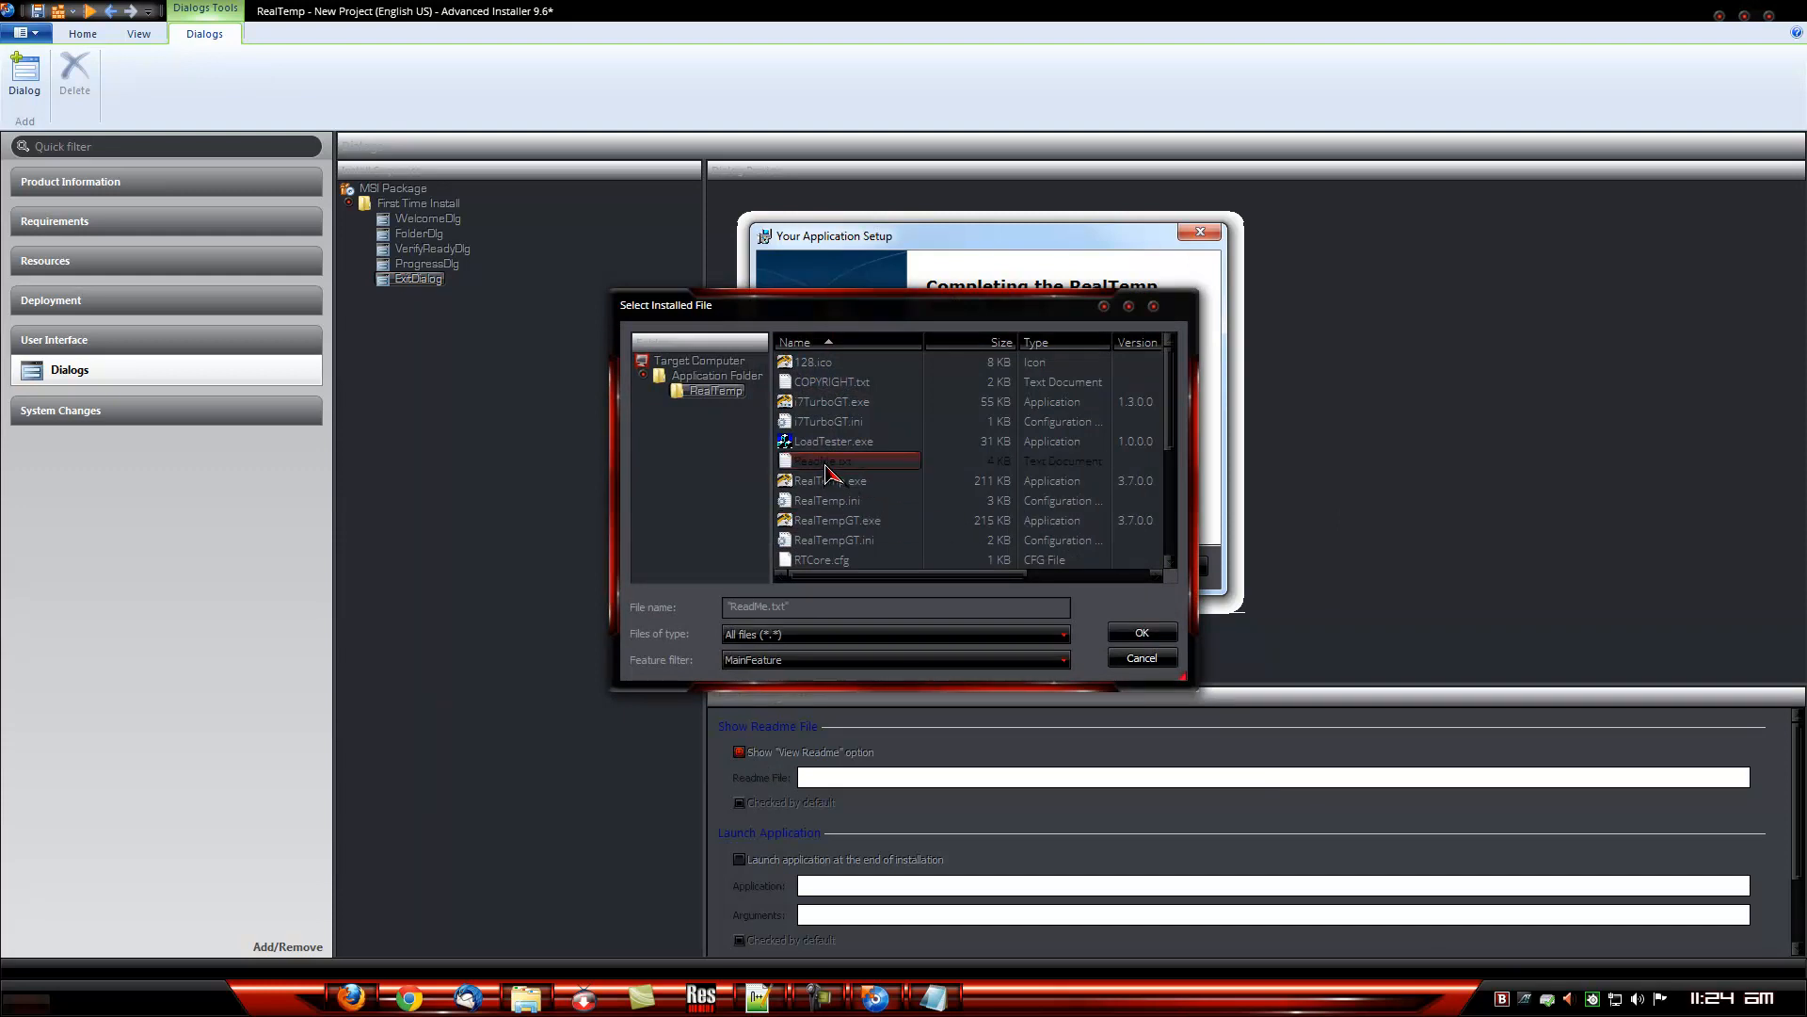
click(1143, 633)
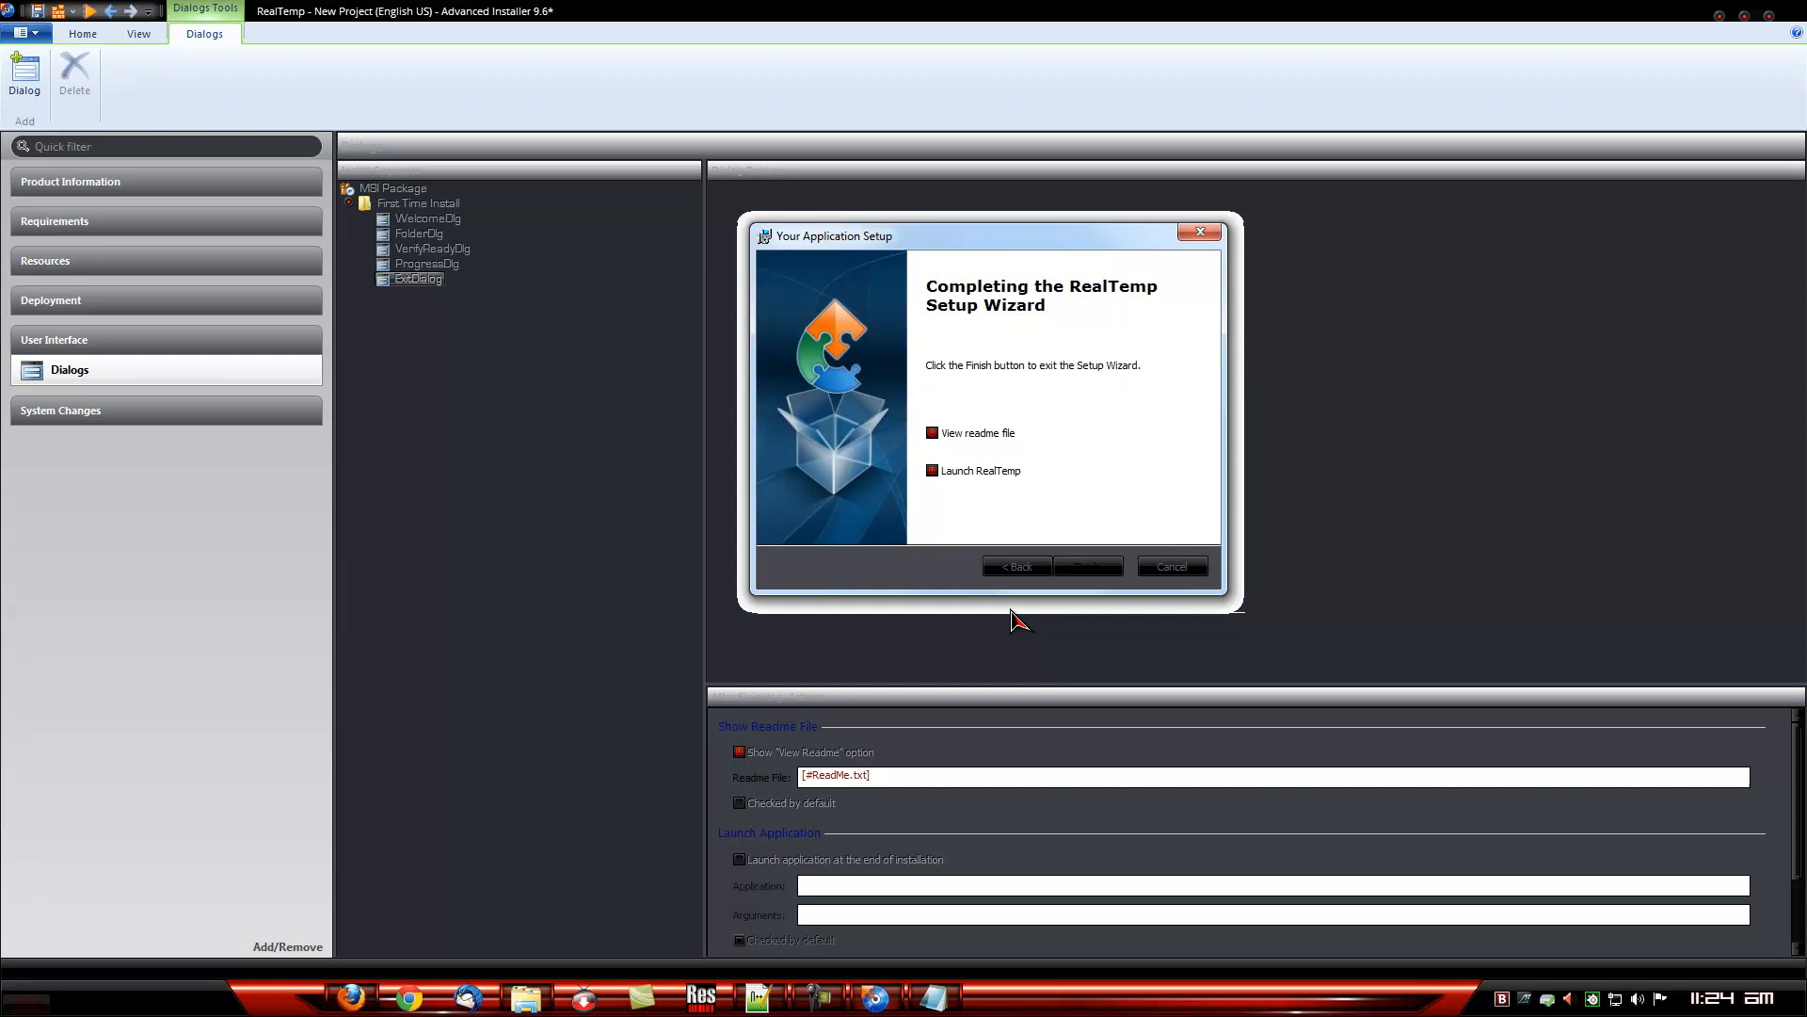
- Enable launching an application at the end of installation and assign RealTemp.exe to it
click(746, 861)
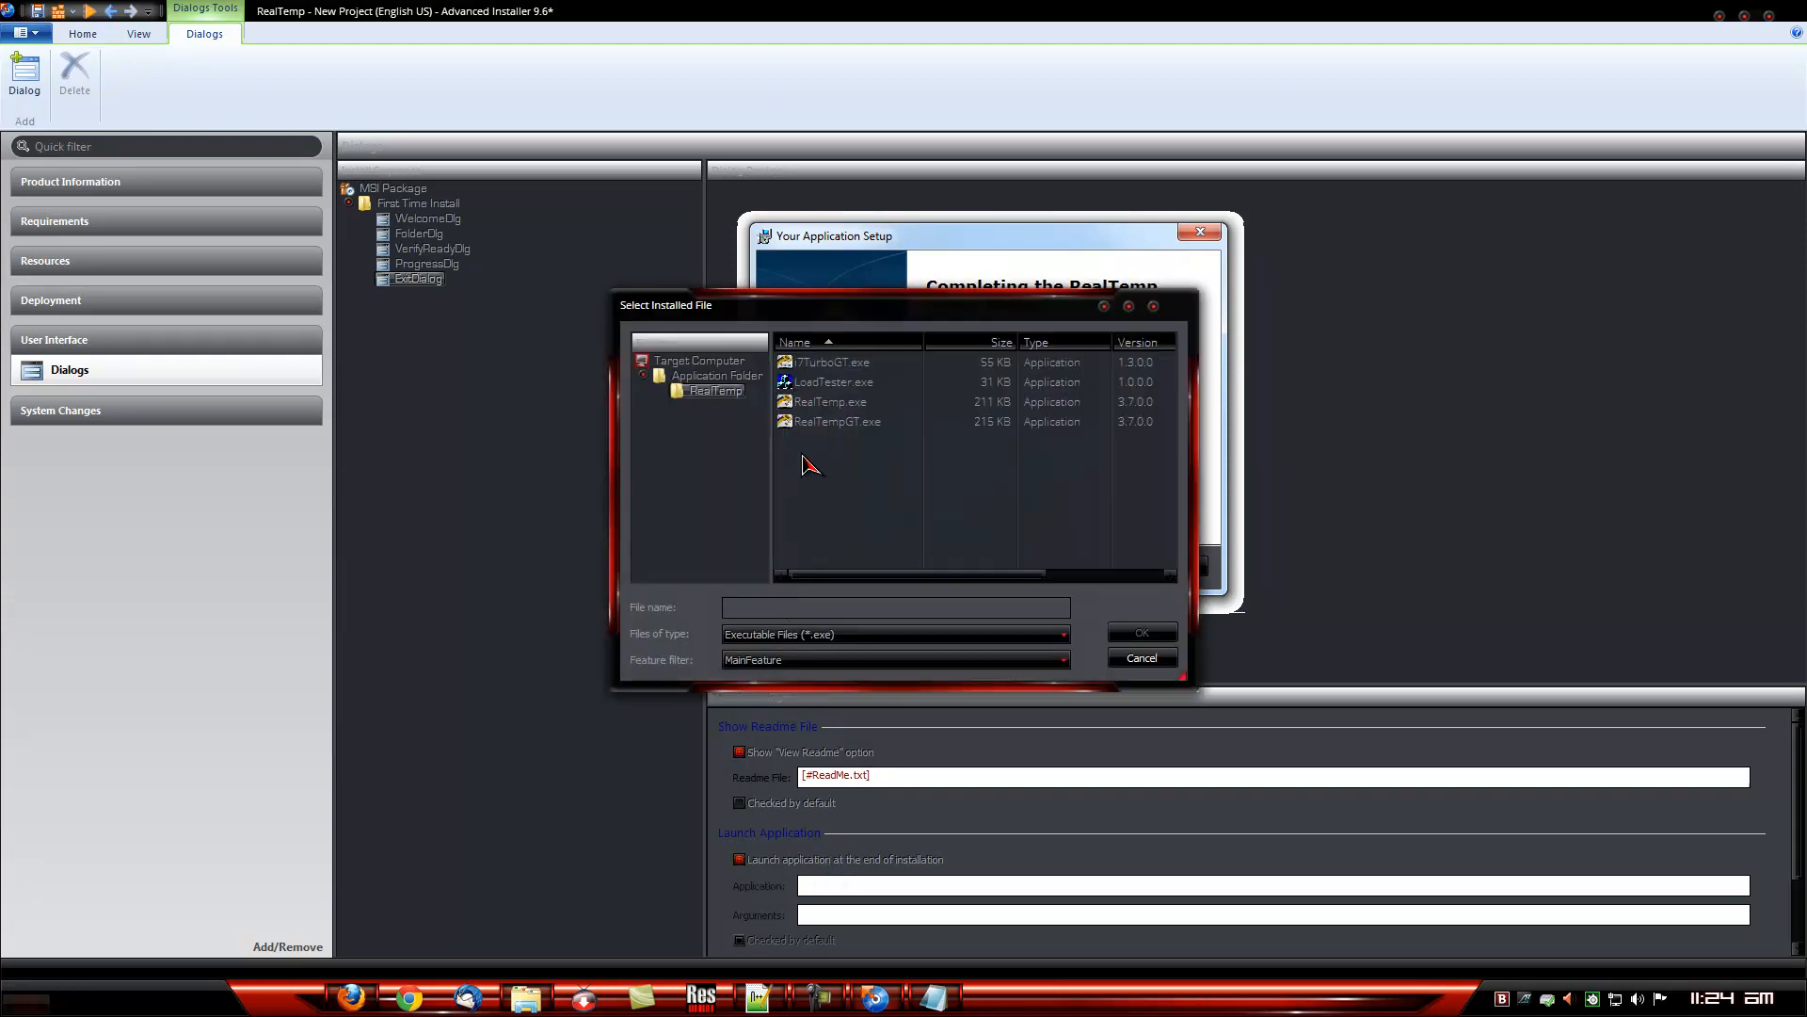
click(813, 404)
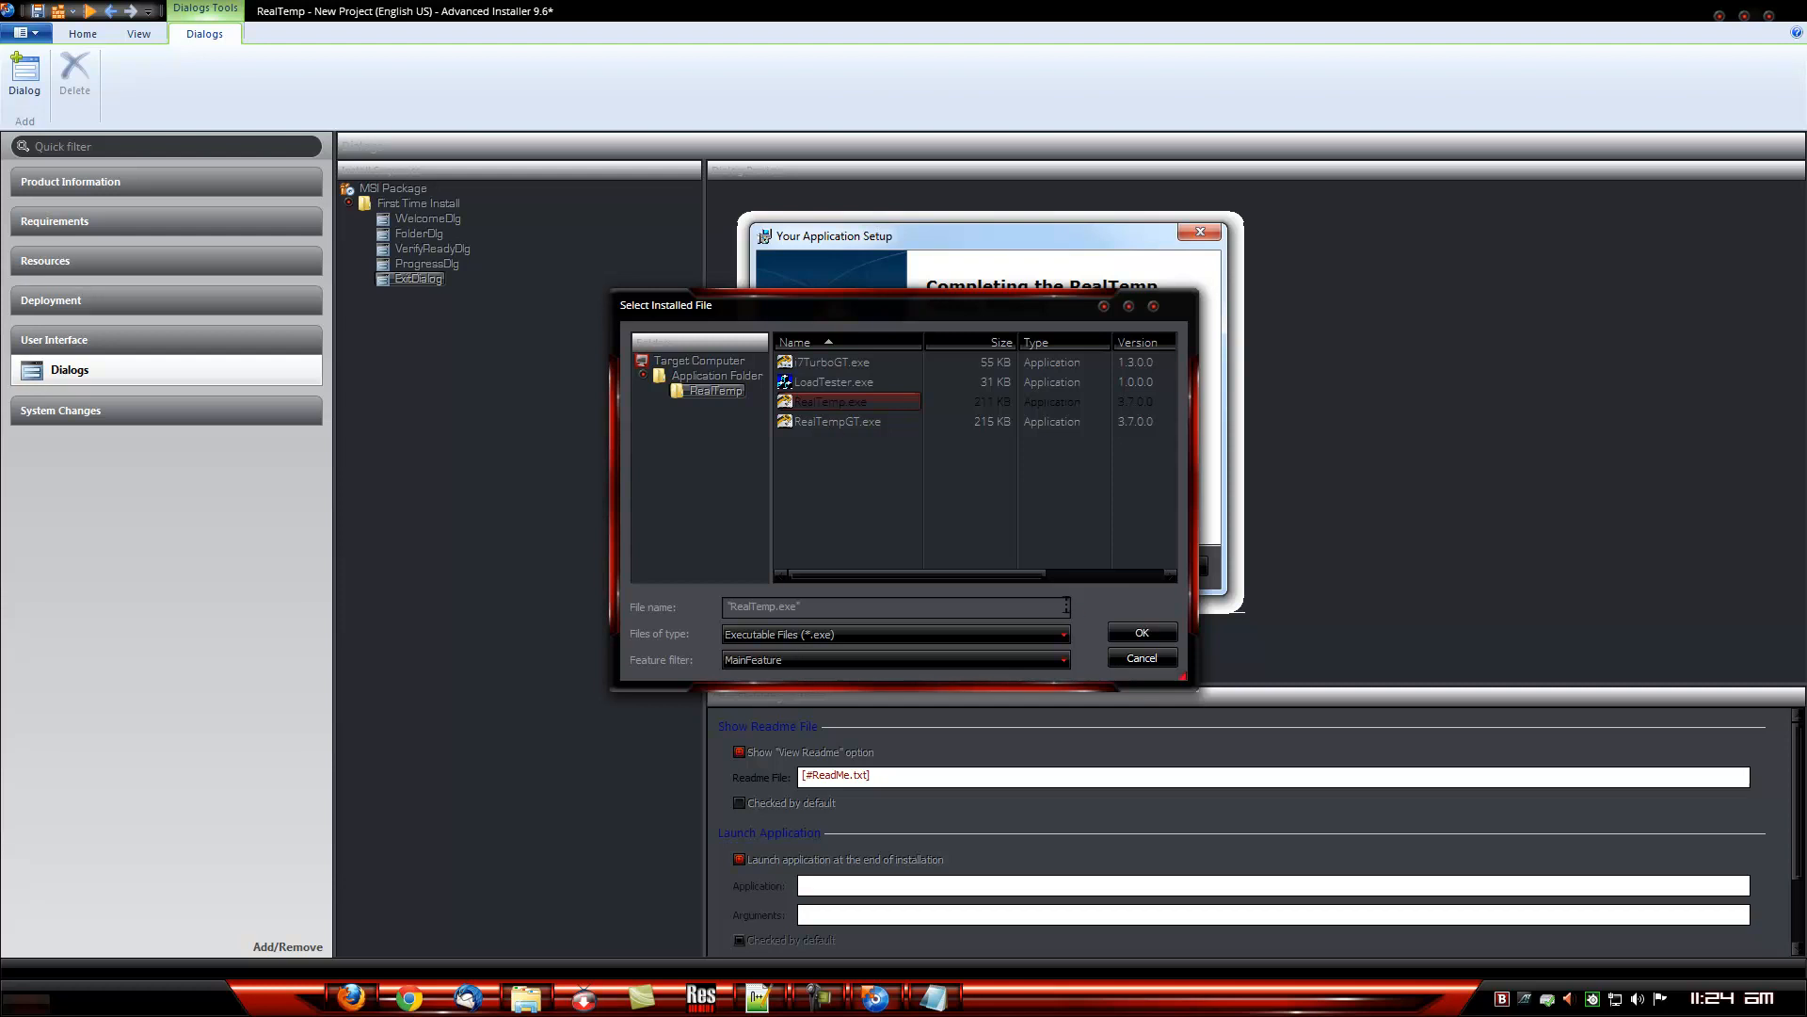
click(1142, 632)
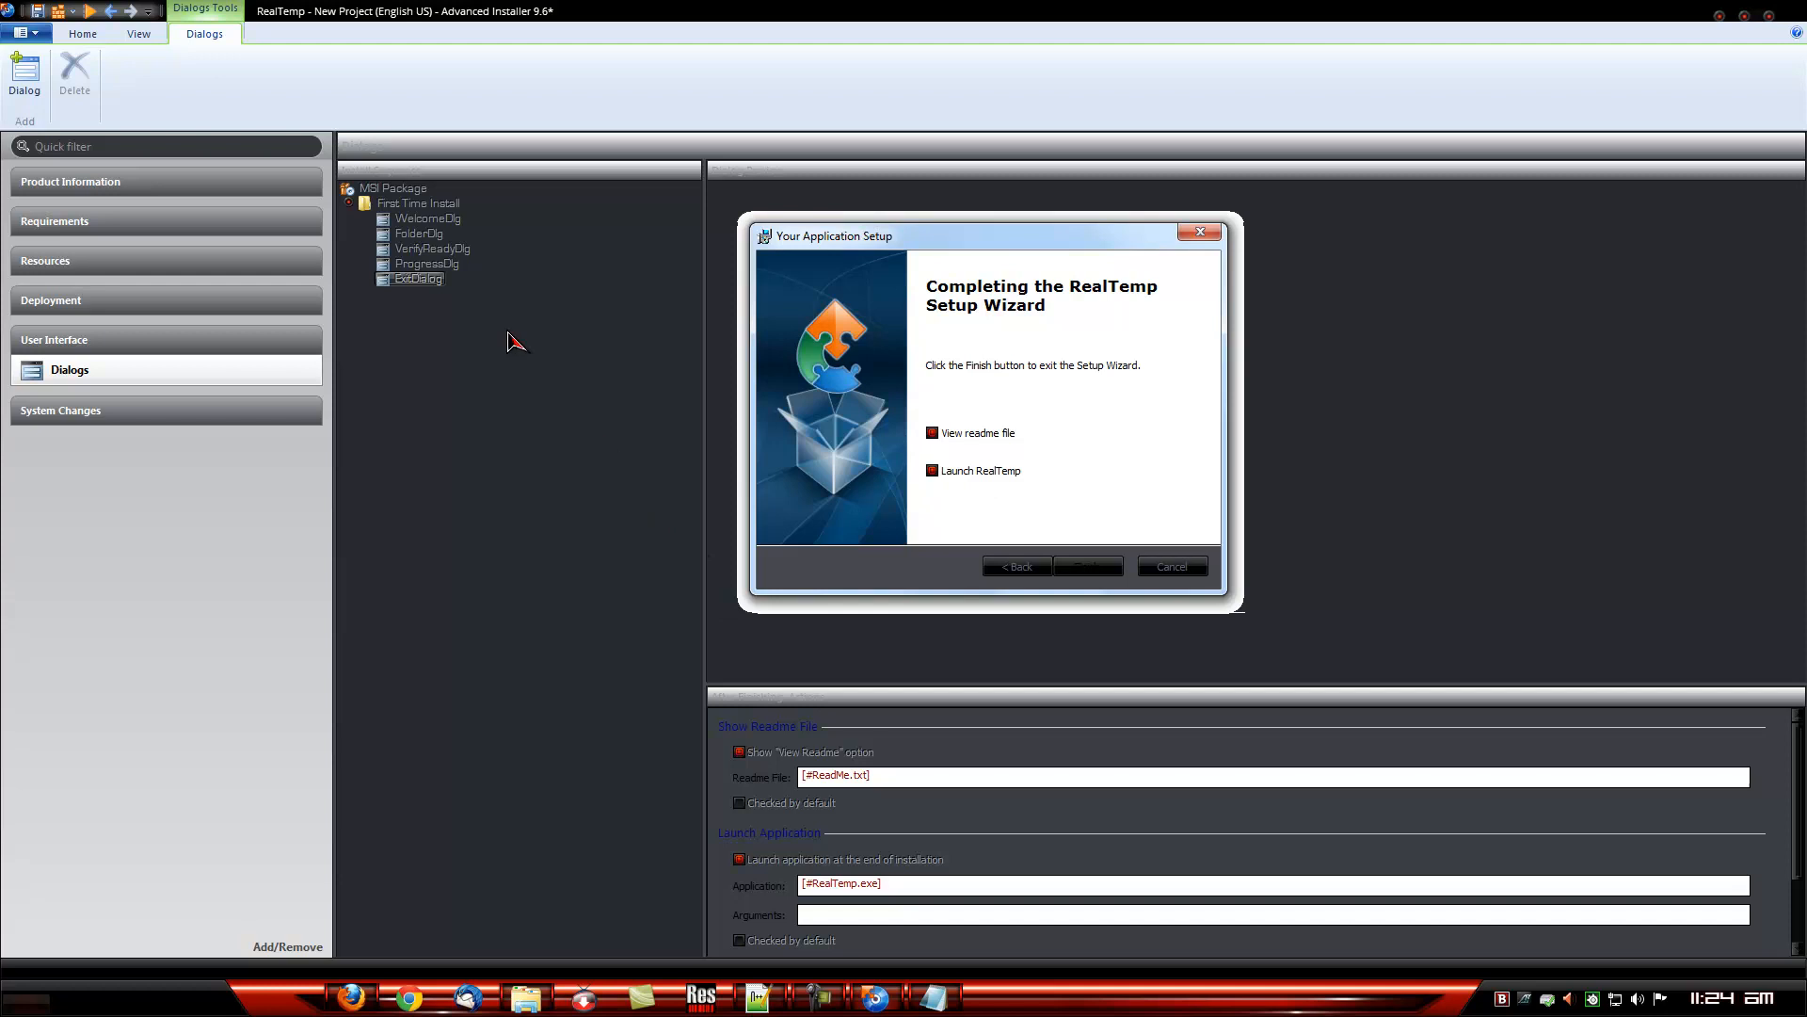
- Check the Environment settings and look back over the Deployment, Resources, Requirements and Product Information sections of the project
click(89, 411)
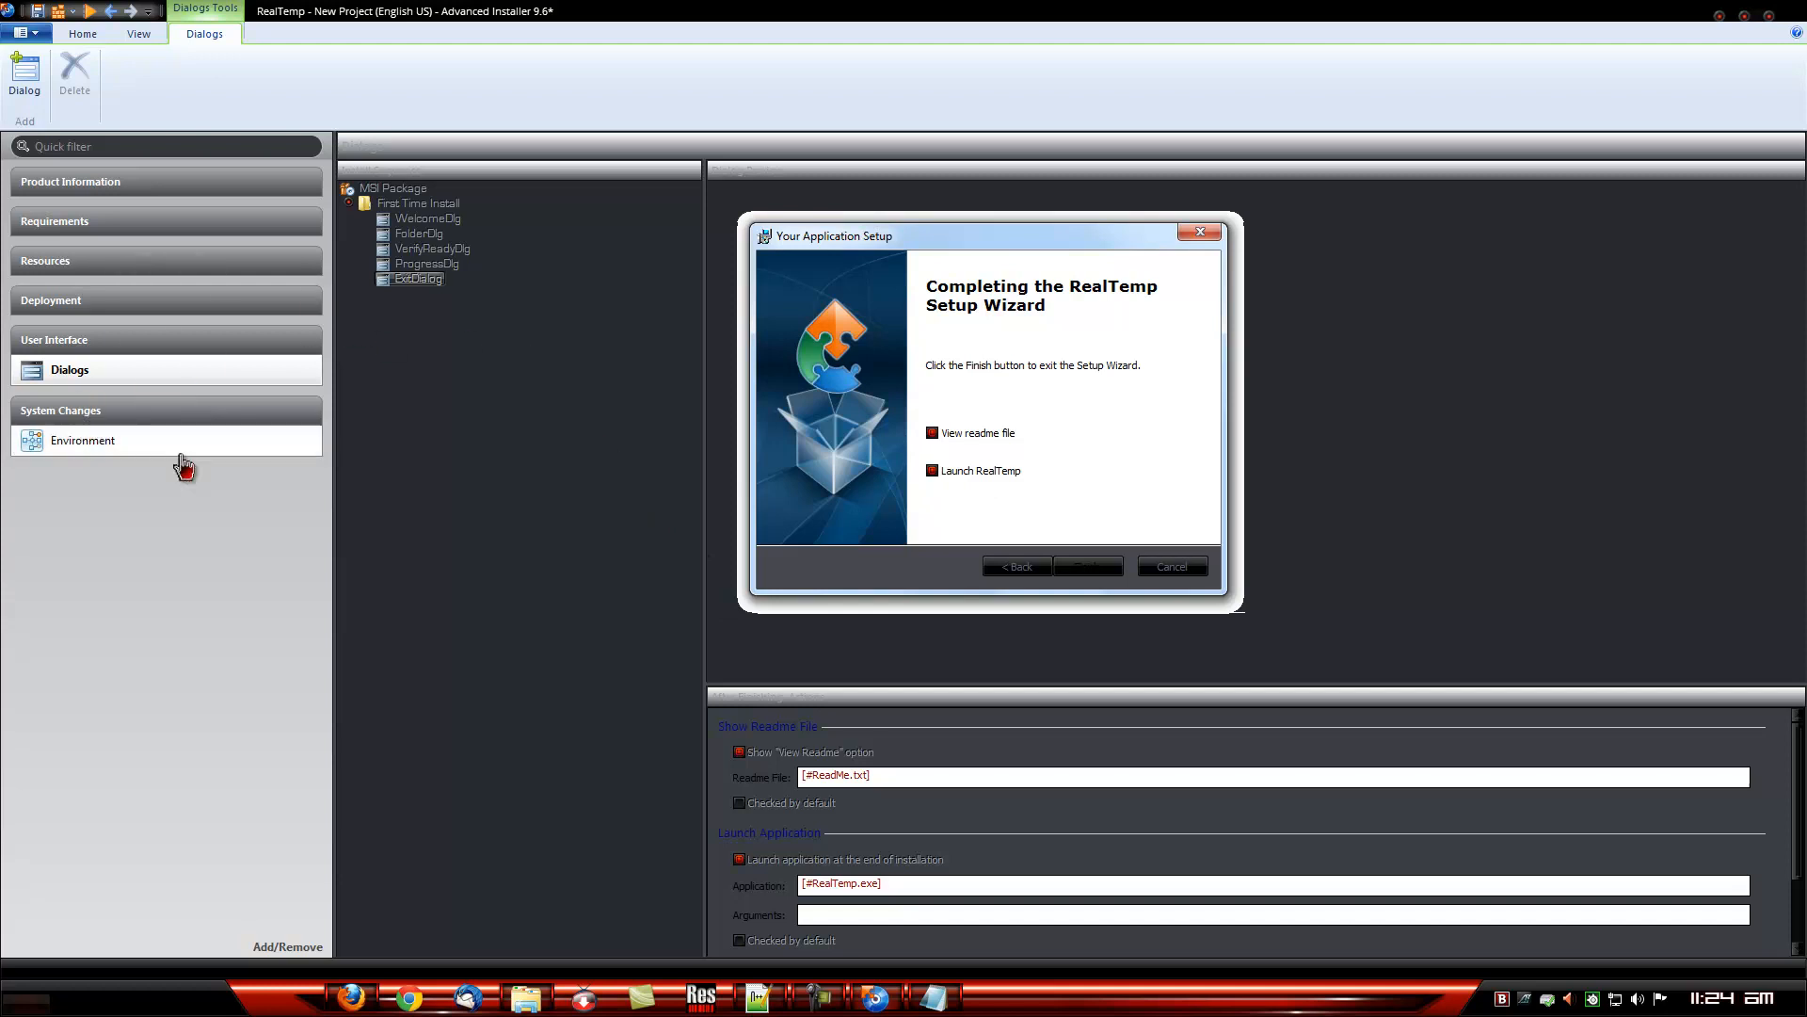
click(103, 442)
click(130, 411)
click(120, 341)
click(105, 300)
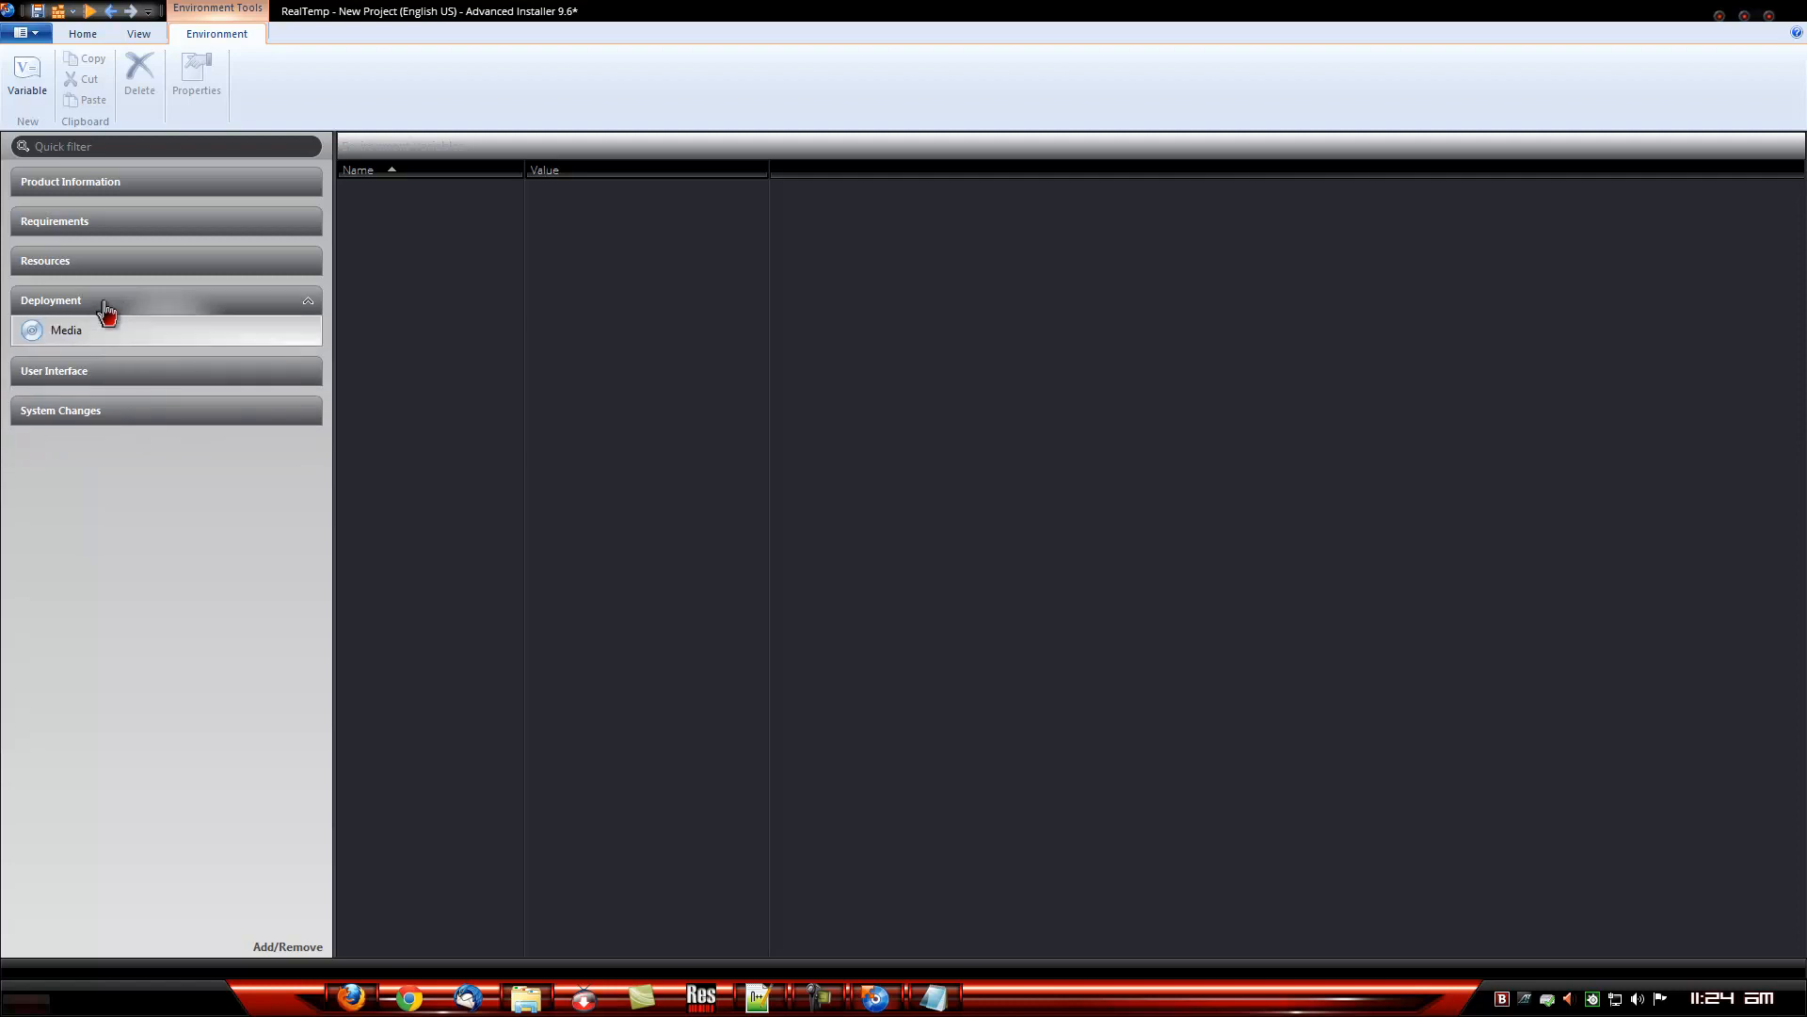
click(107, 305)
click(107, 265)
click(108, 267)
click(109, 226)
click(107, 223)
click(108, 182)
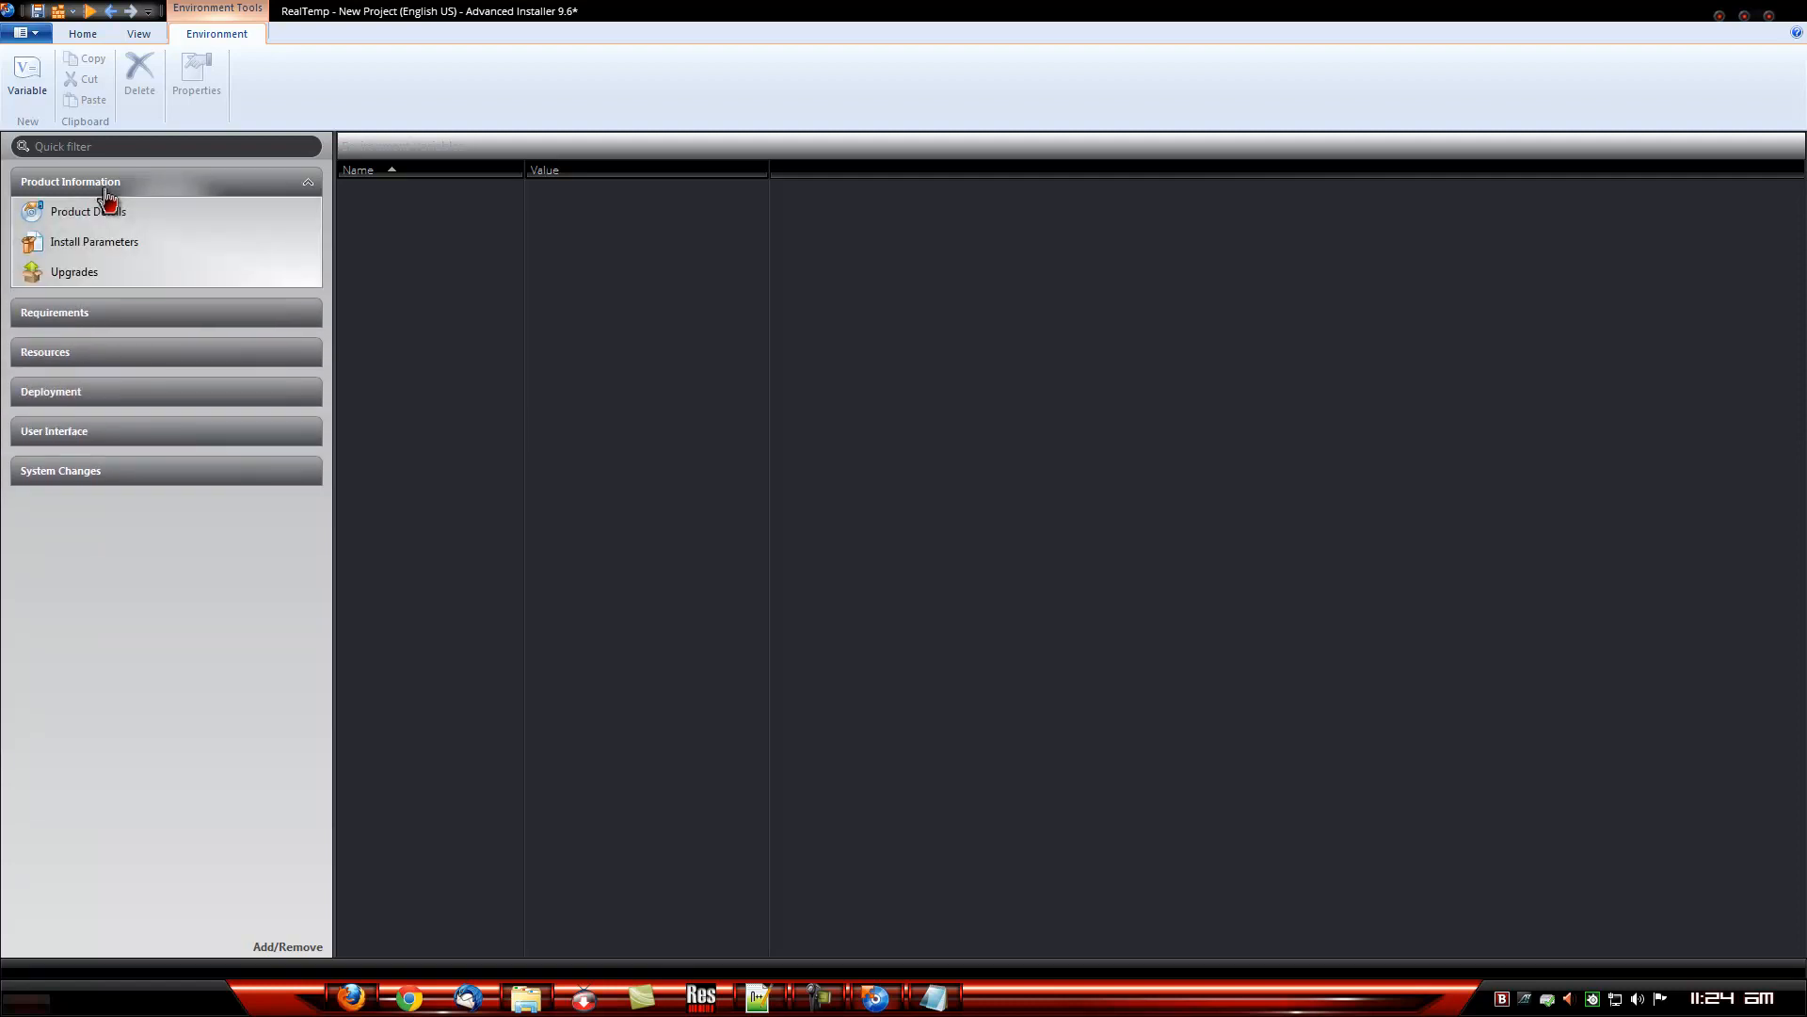
- Review the RealTemp product details and look through the Requirements, Resources, Deployment, User Interface and System Changes sections
click(107, 221)
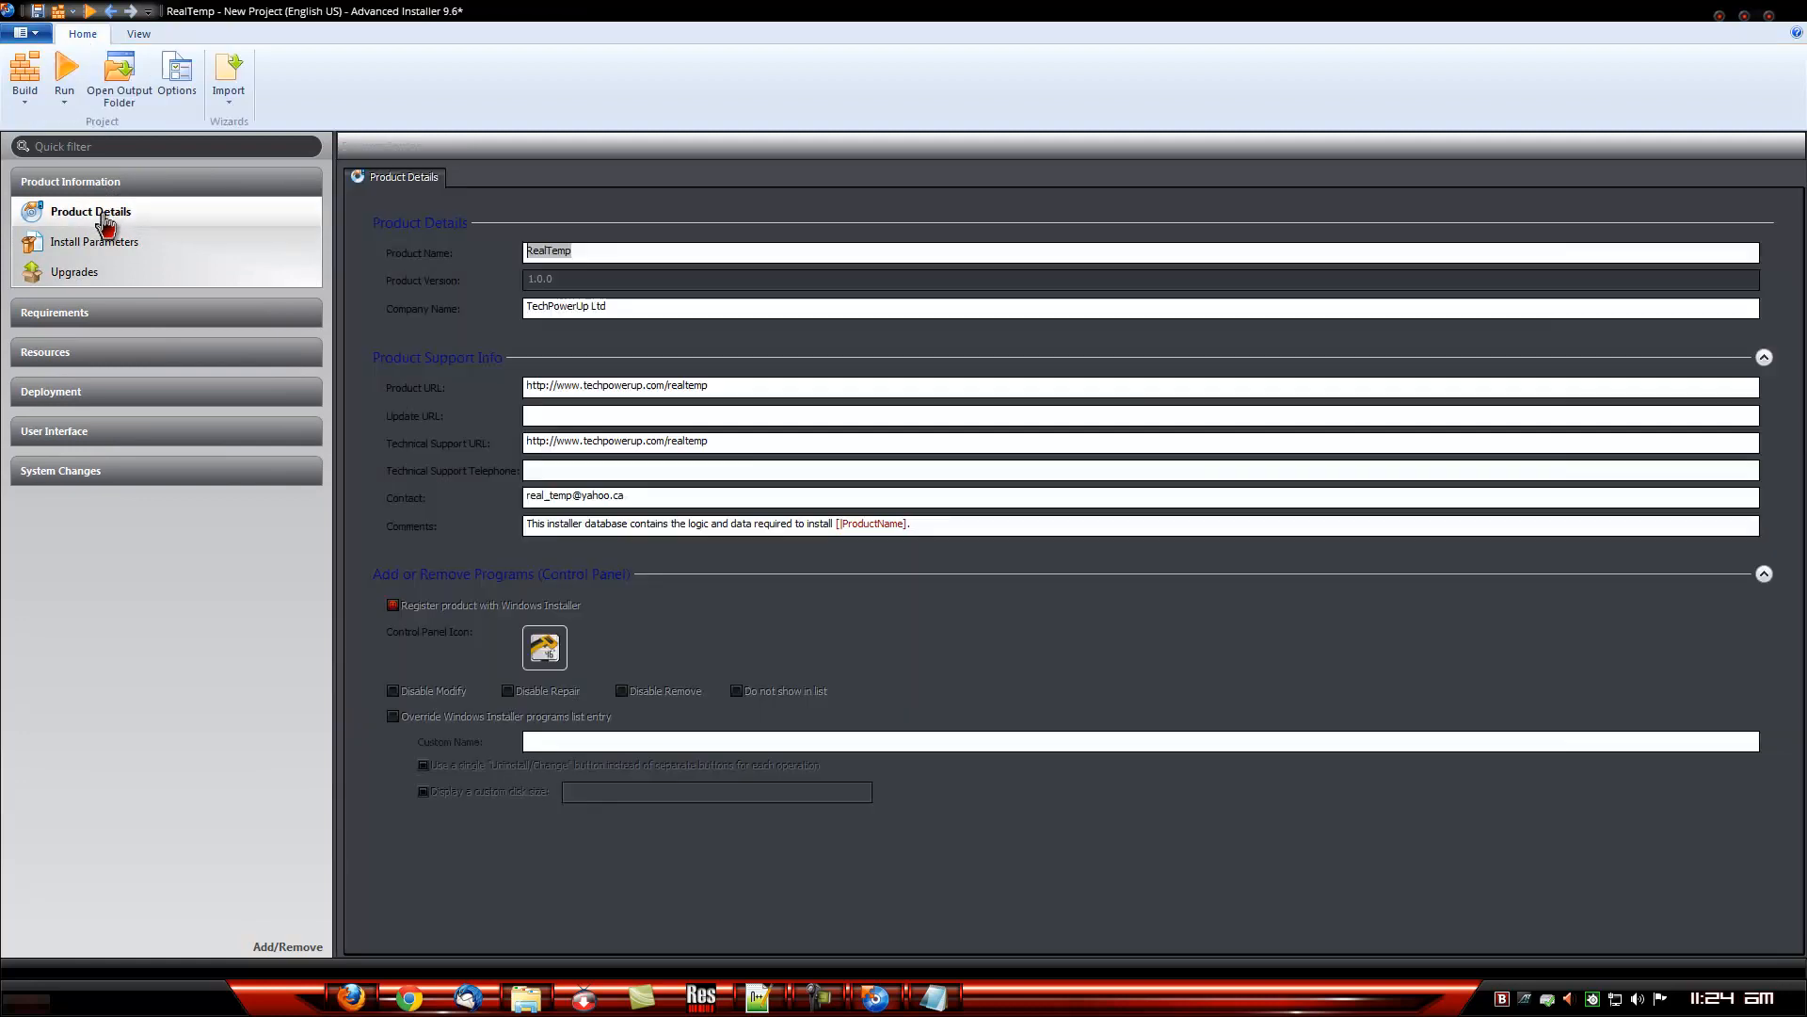
click(117, 313)
click(115, 414)
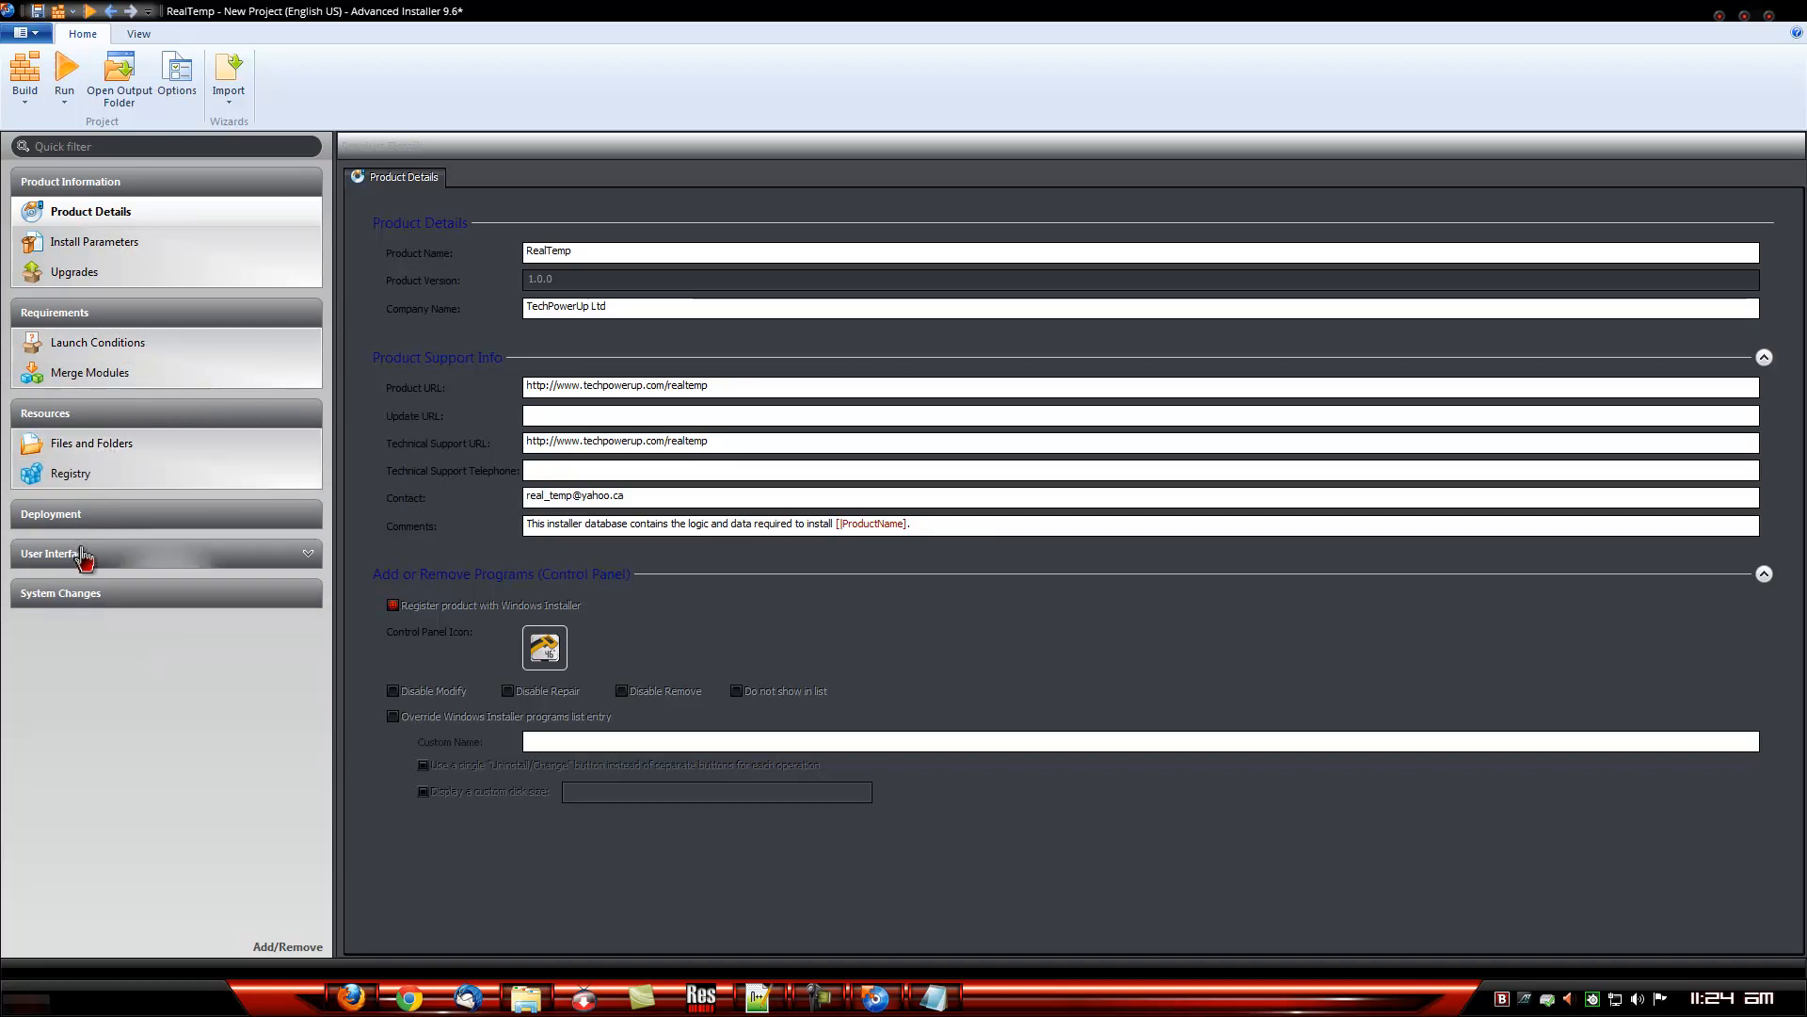
click(130, 414)
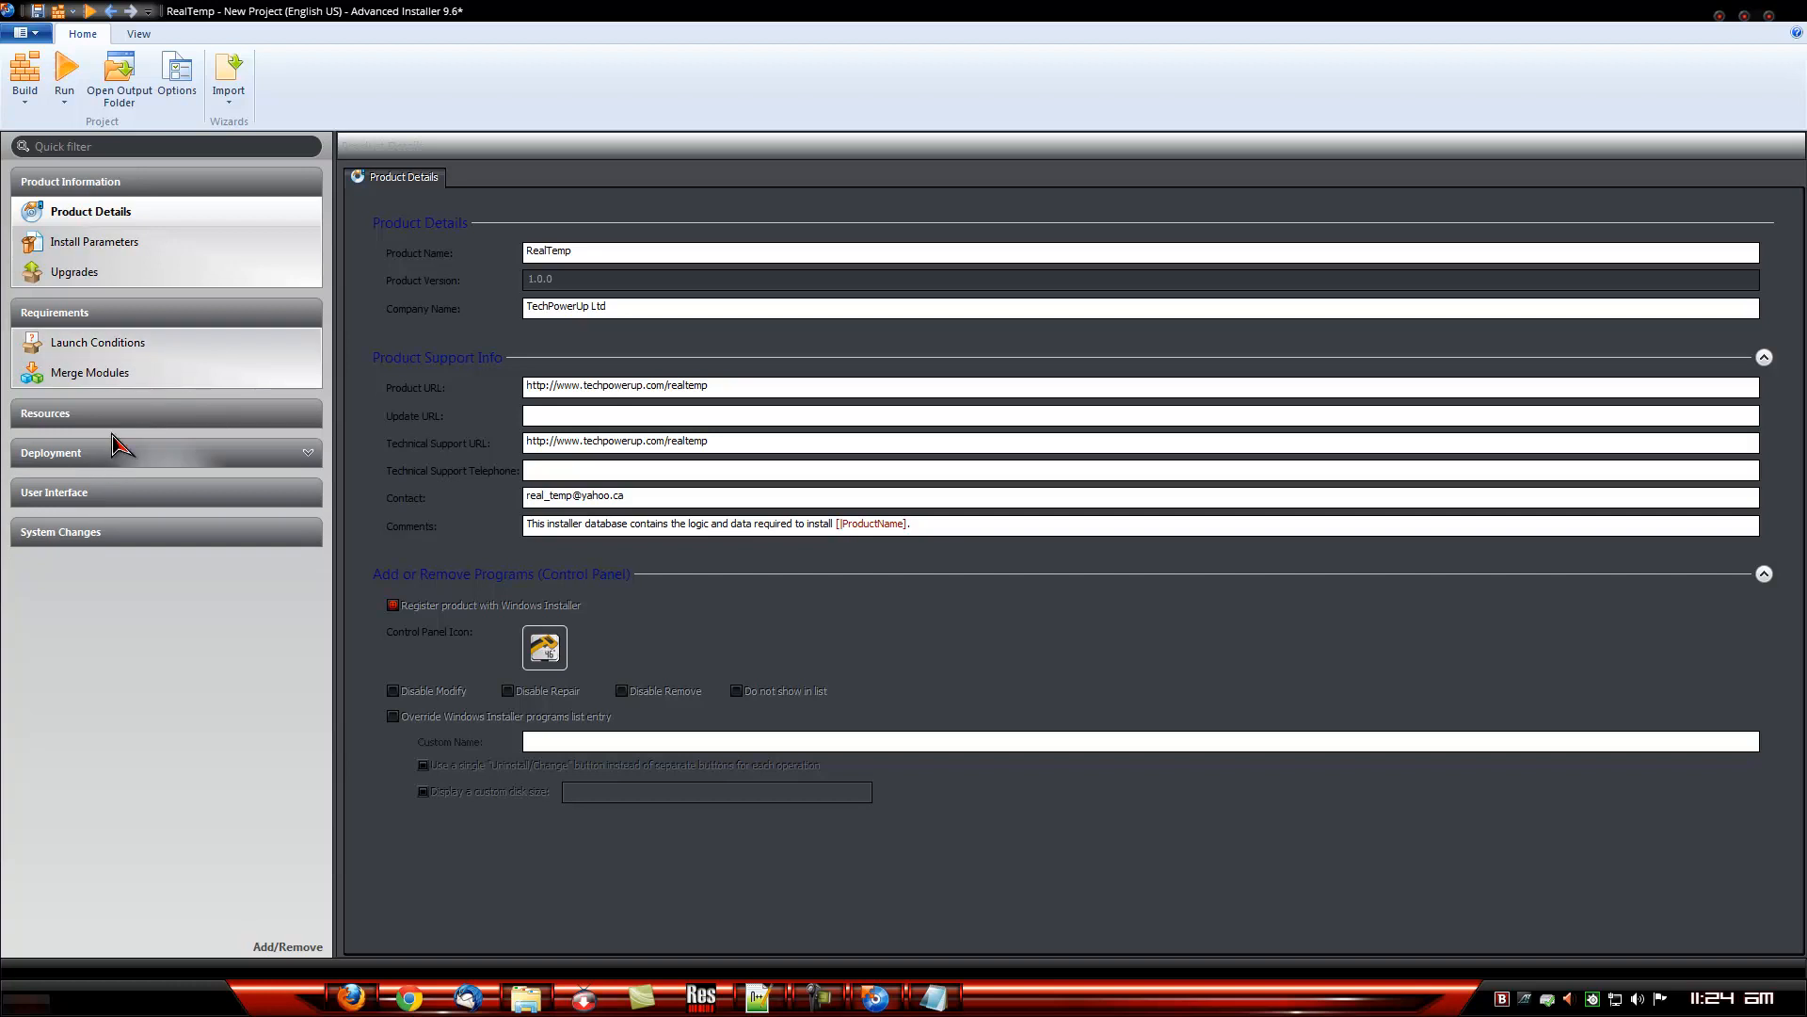
click(111, 417)
click(111, 418)
click(107, 458)
click(107, 457)
click(110, 489)
click(111, 493)
click(110, 531)
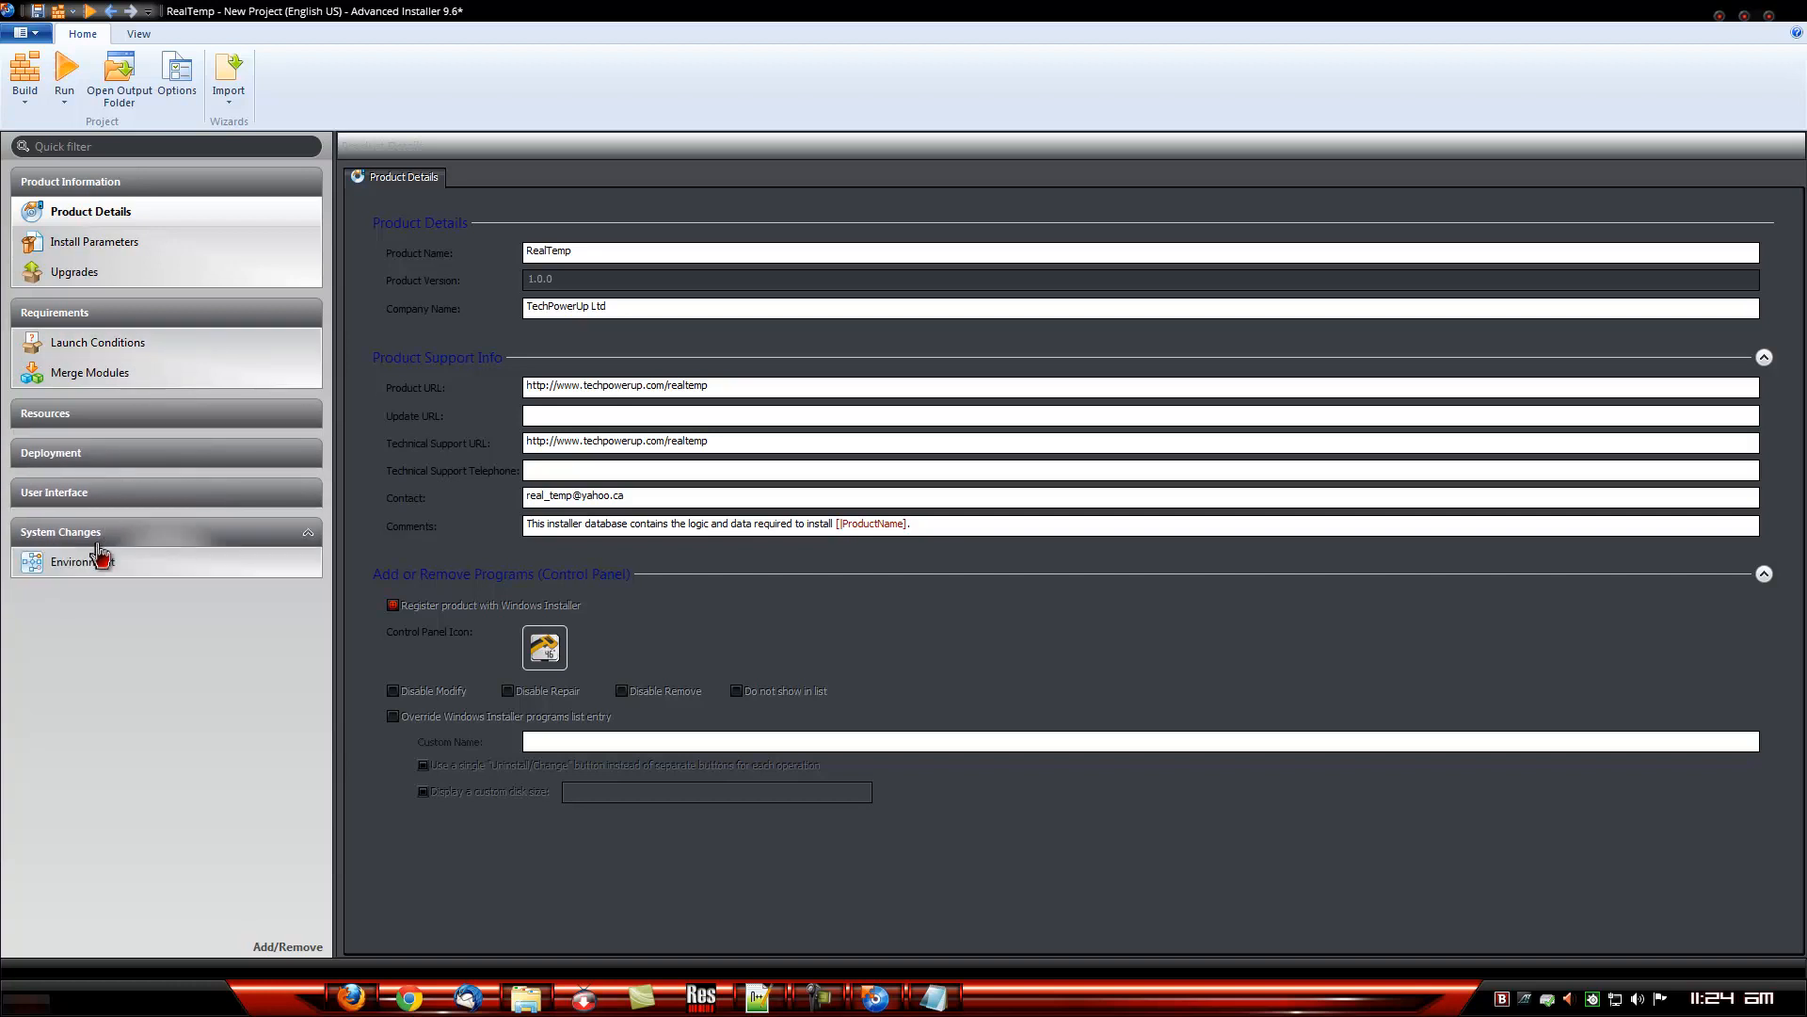
click(104, 534)
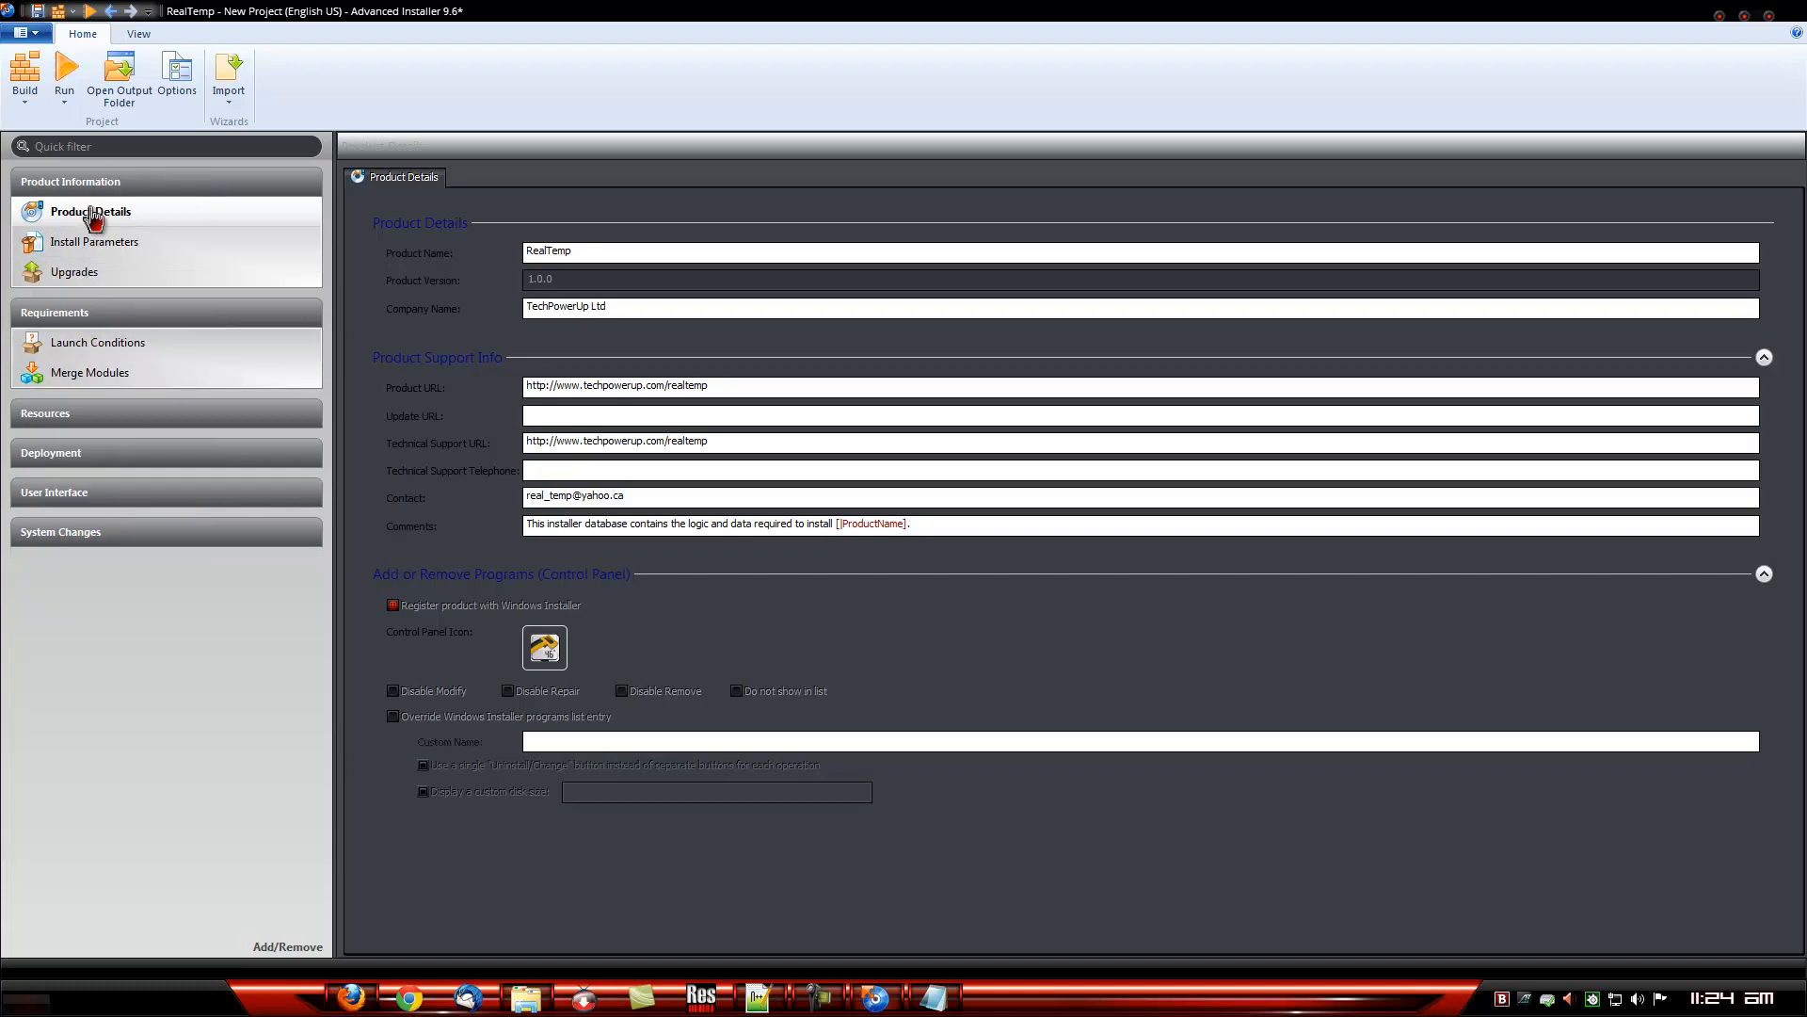
- Add a shortcut to COPYRIGHT.txt in the Start Menu's Programs > TechPowerUp Ltd > RealTemp folder, keeping the default shortcut settings
click(74, 419)
click(77, 435)
click(405, 296)
click(347, 294)
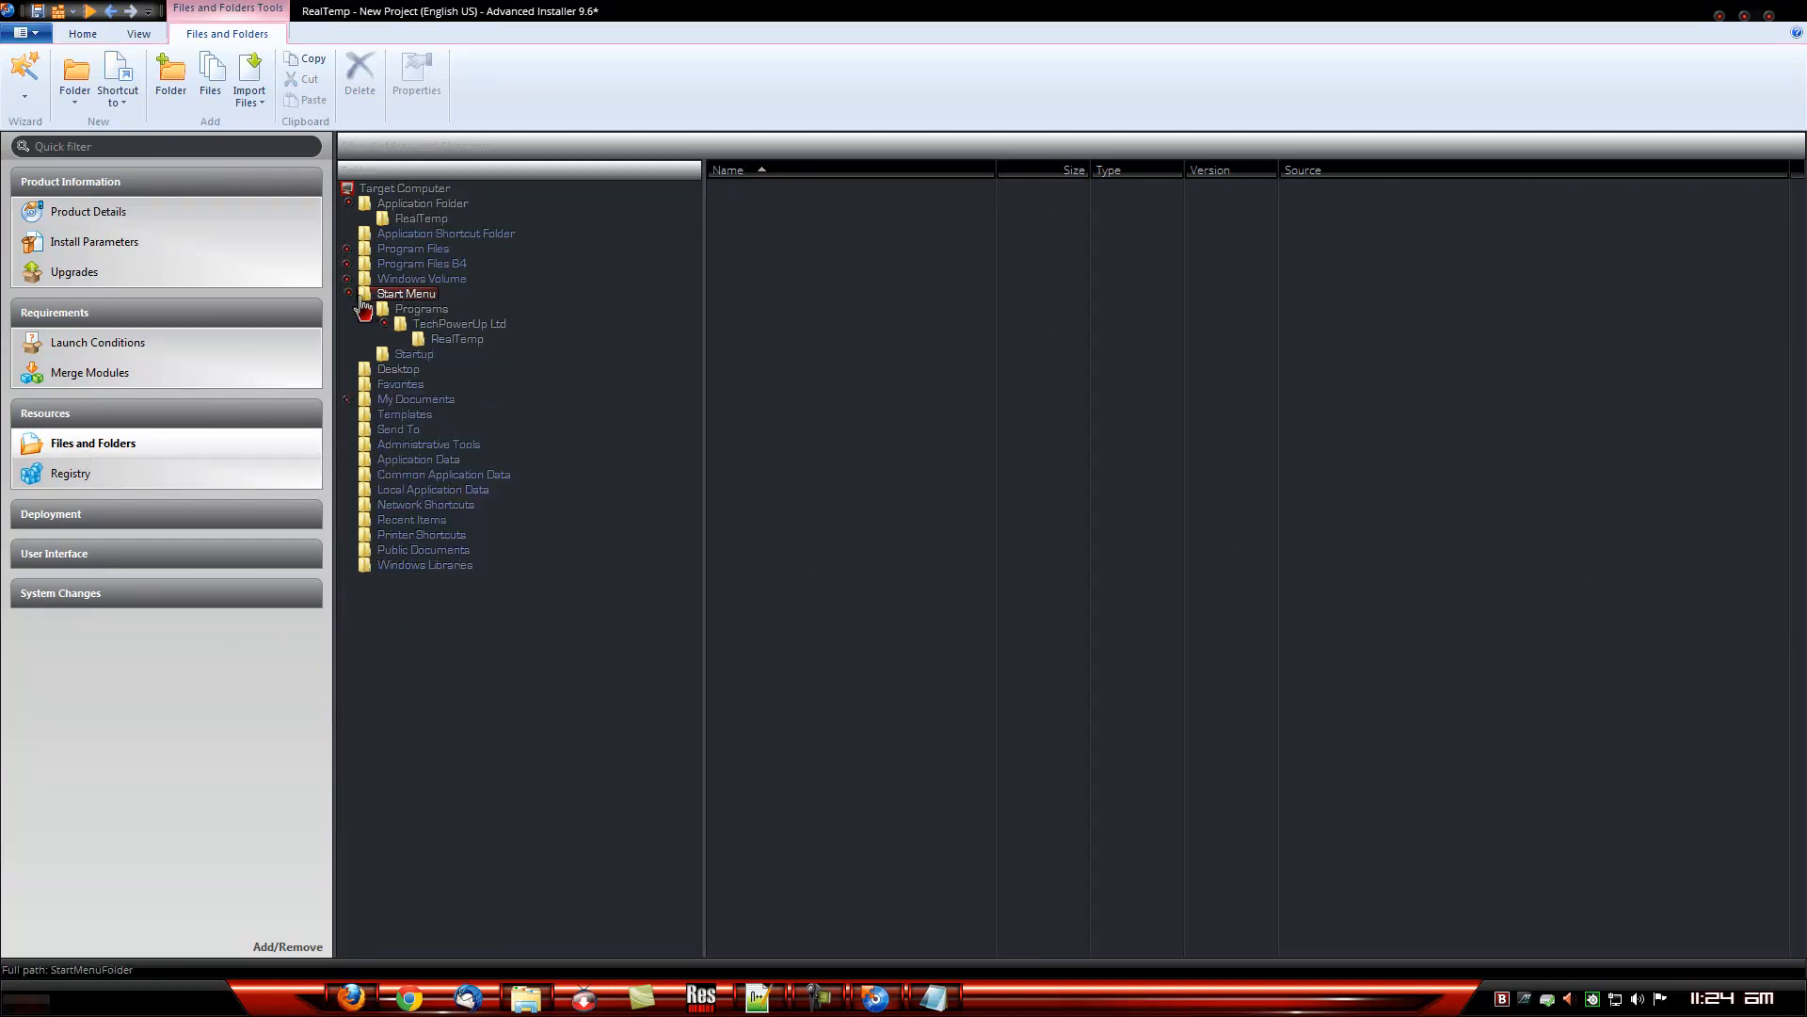
click(443, 341)
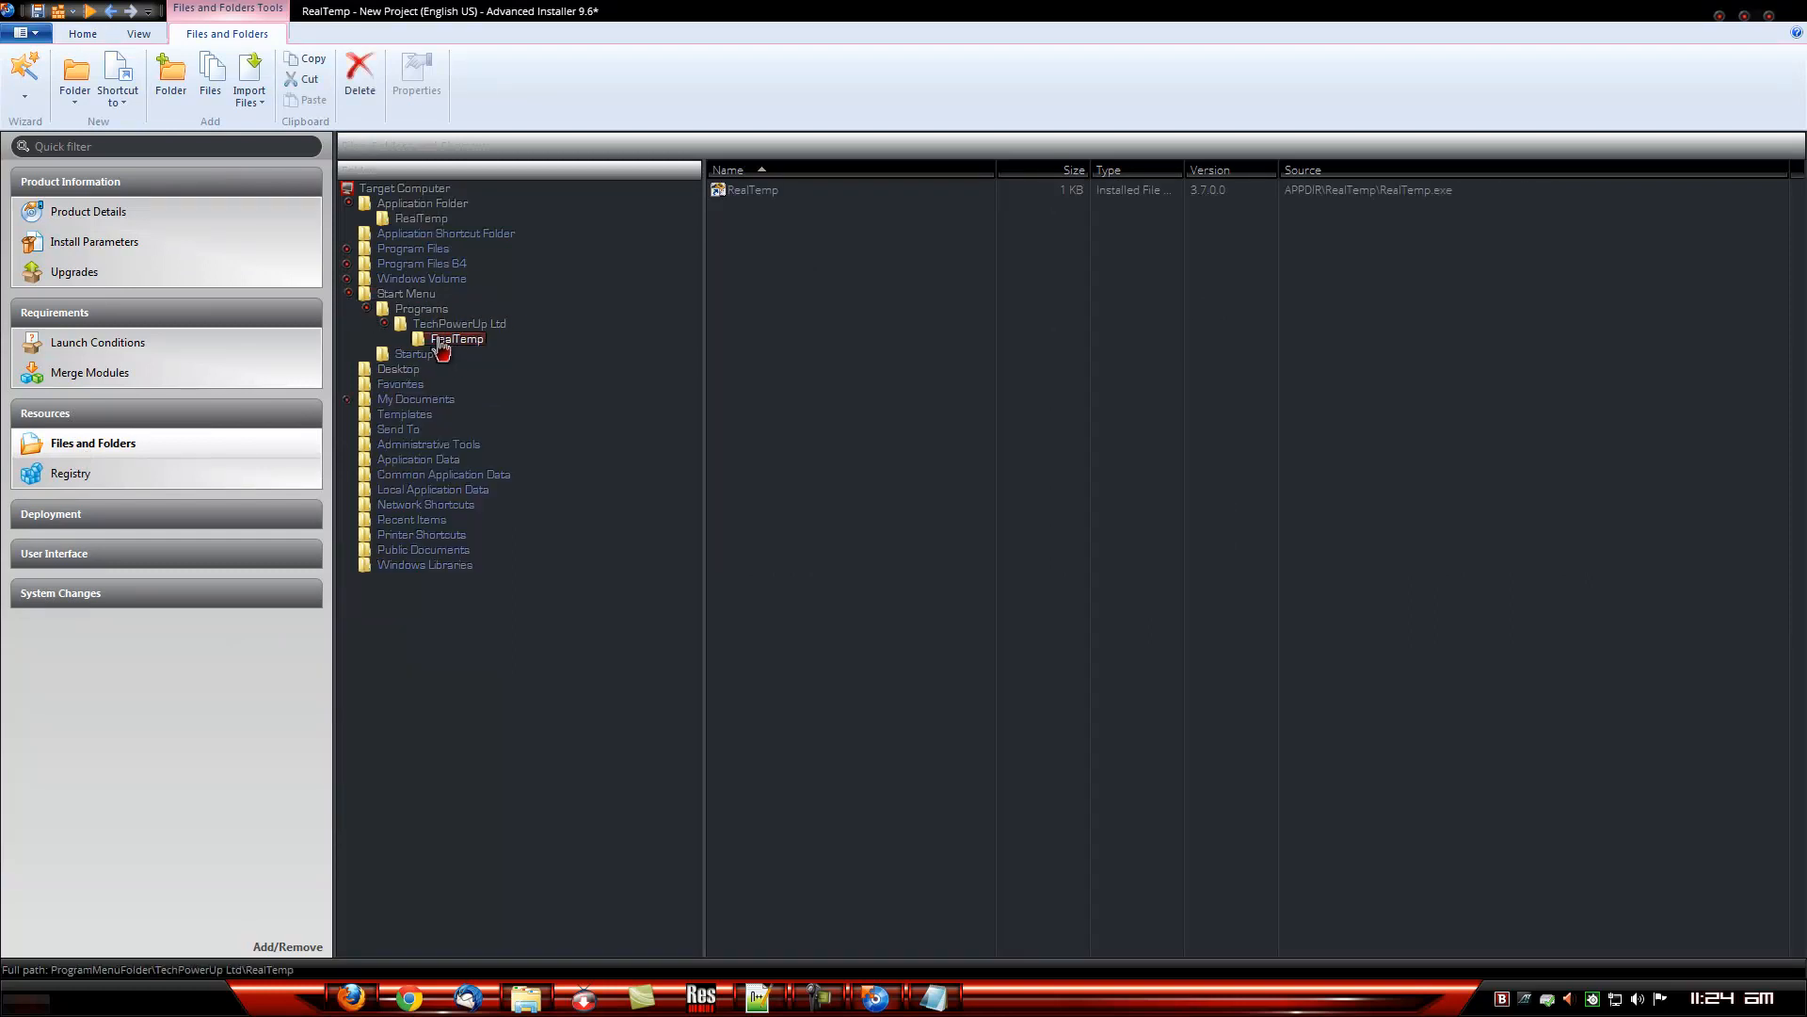
click(117, 70)
click(832, 381)
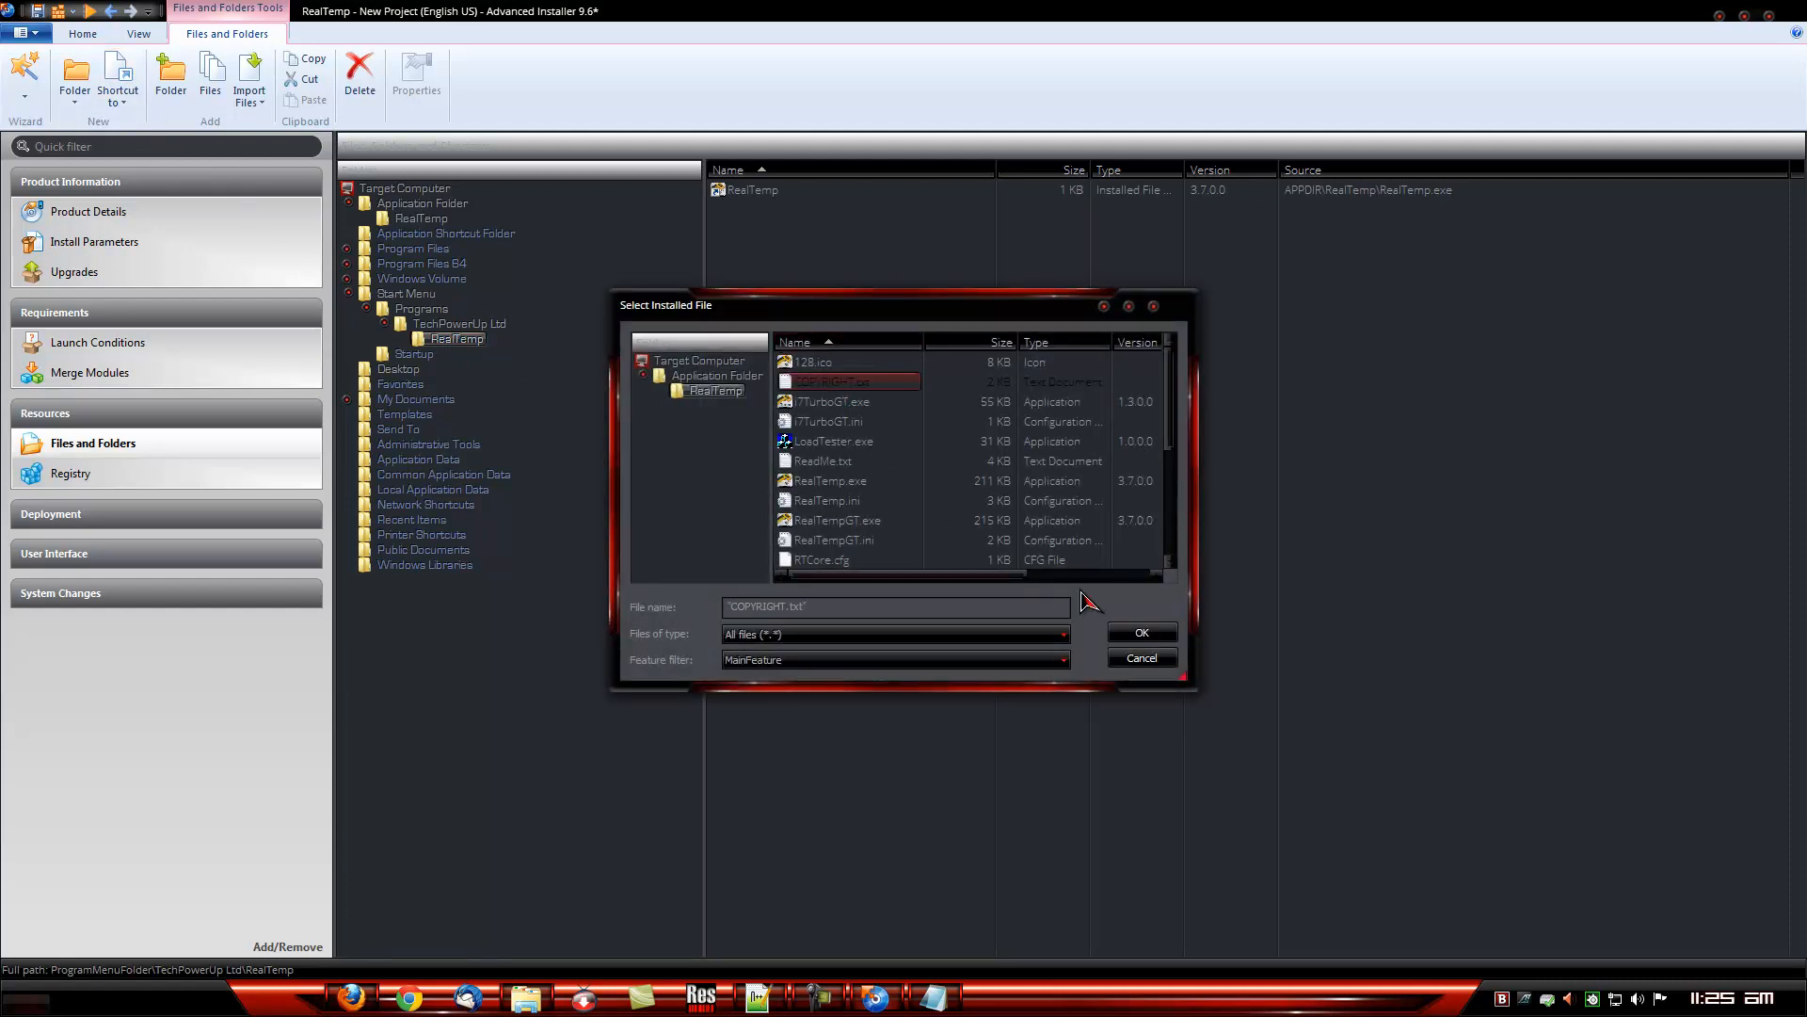
click(1142, 628)
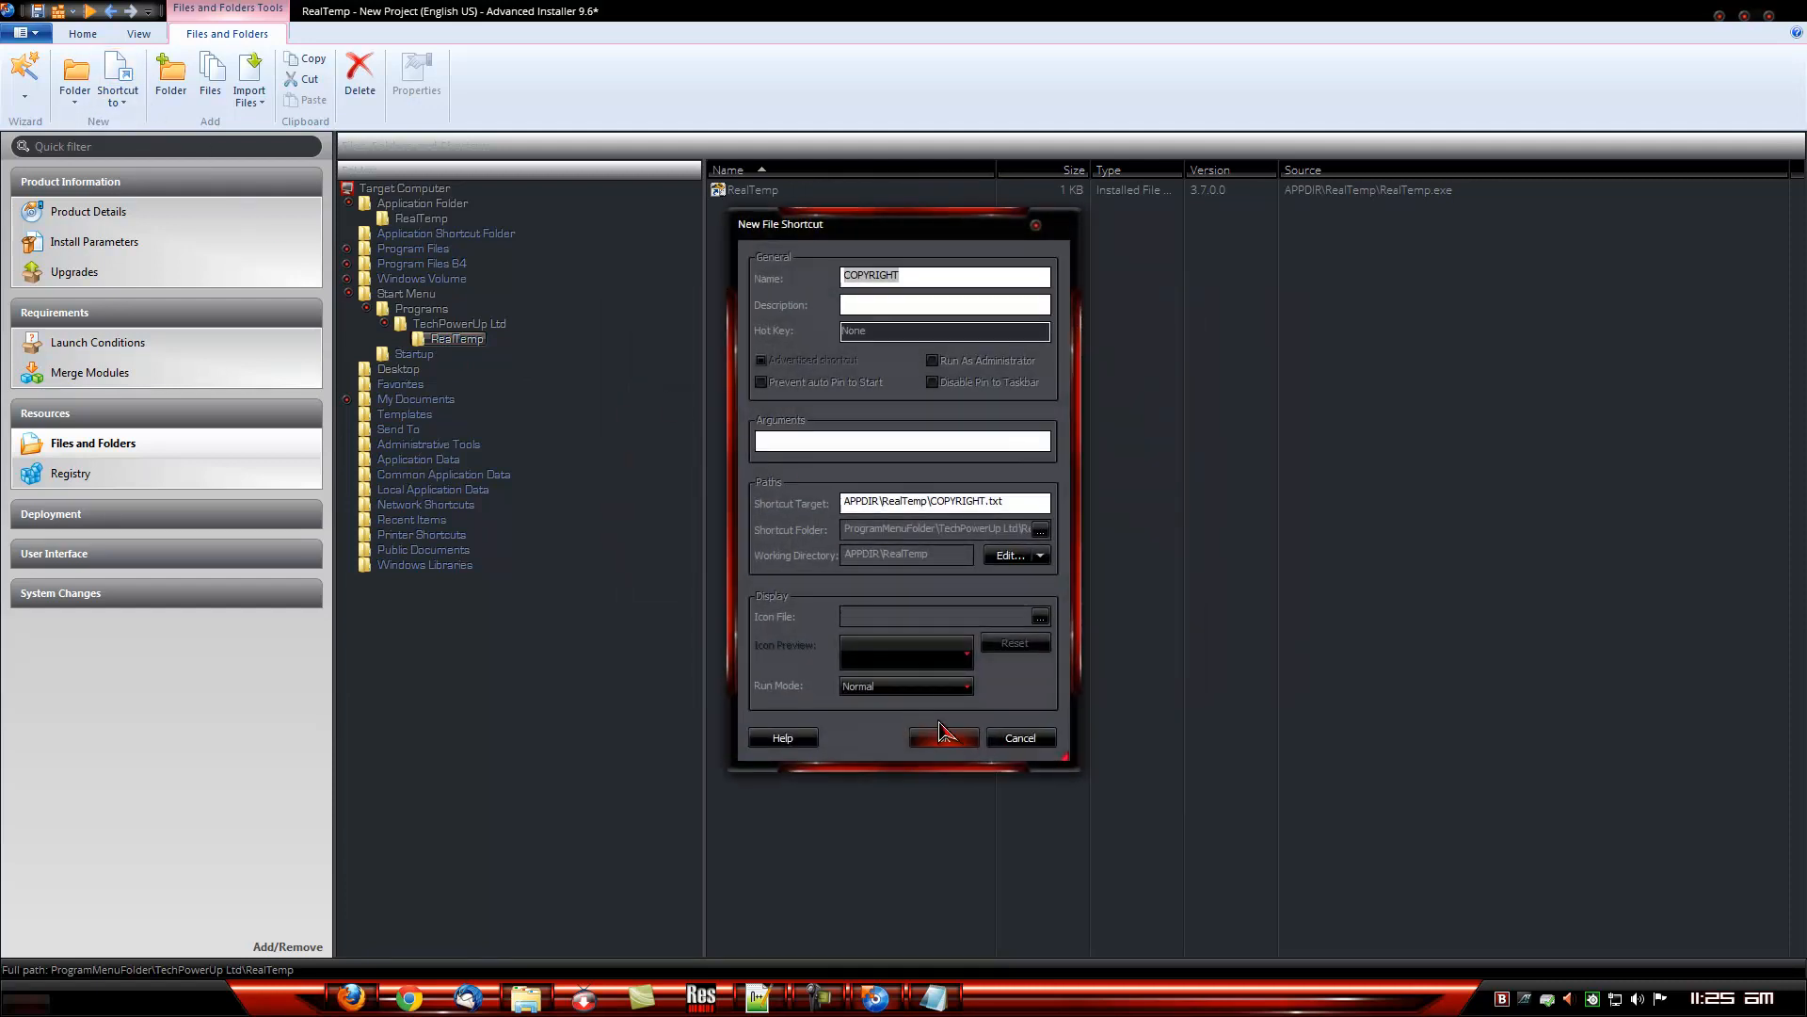
click(943, 738)
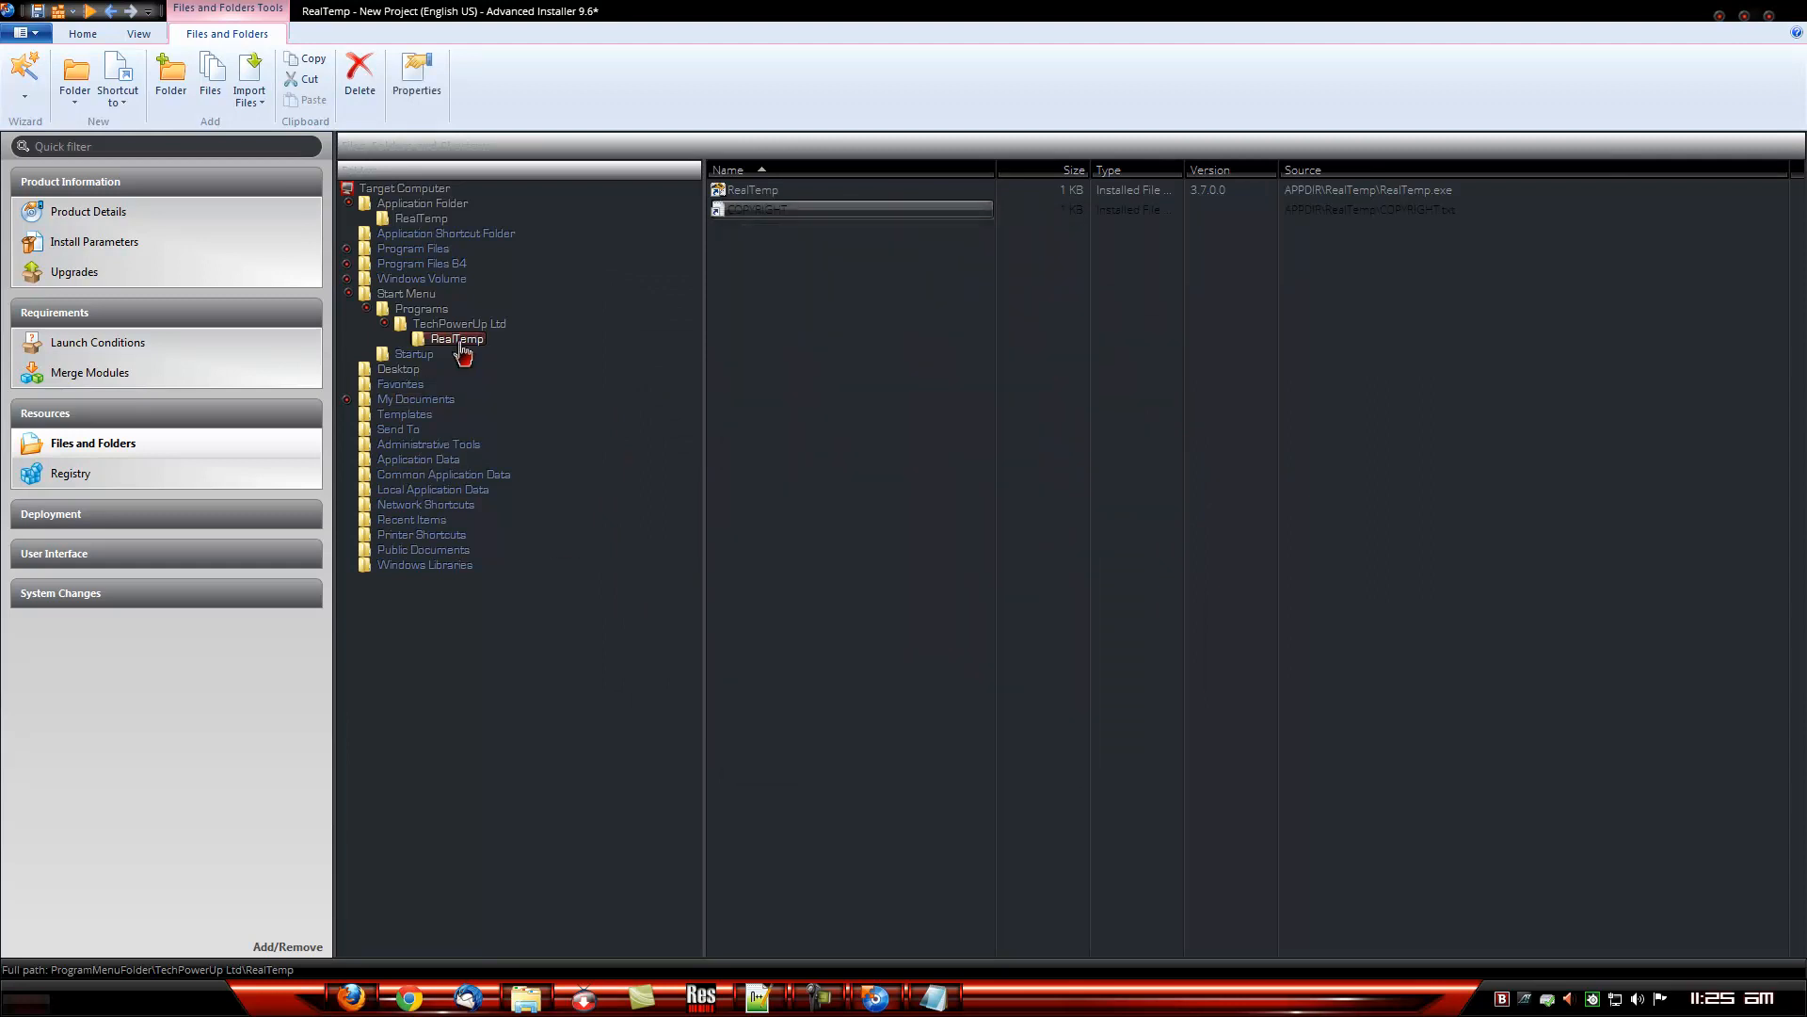
- Add a shortcut to ReadMe.txt in the same RealTemp Start Menu folder with the default shortcut settings
click(117, 73)
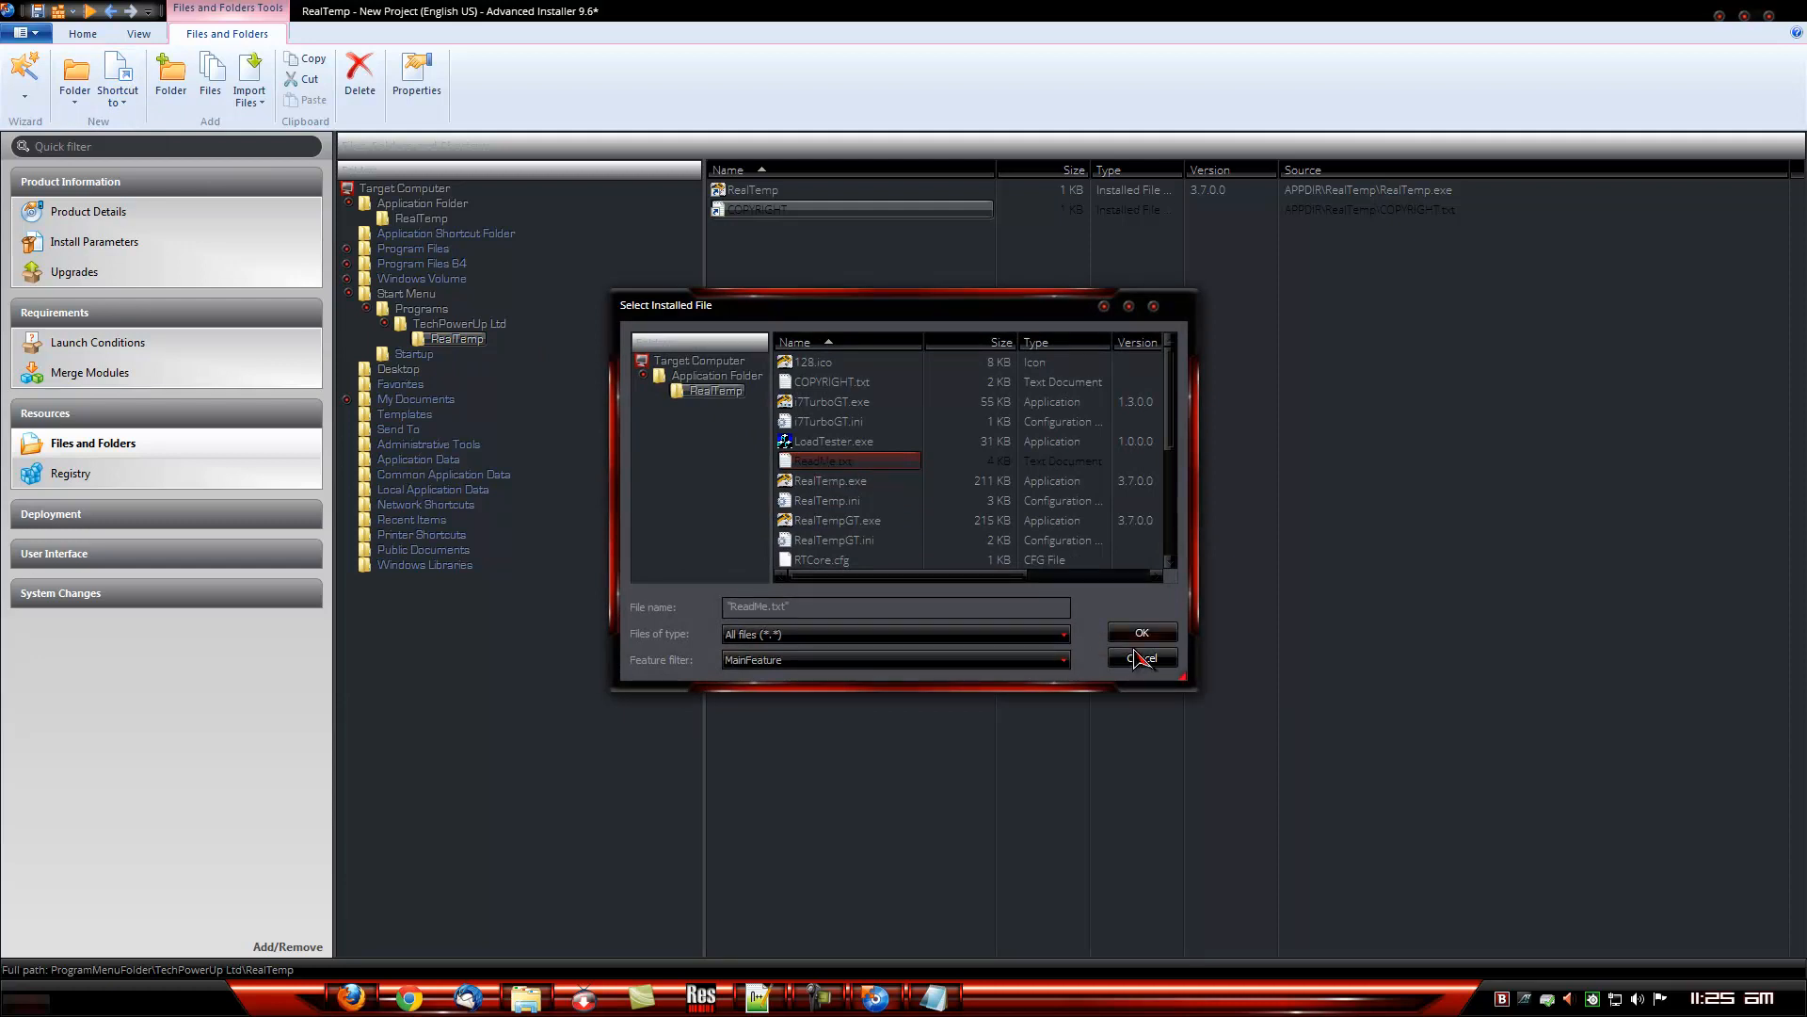
click(1142, 633)
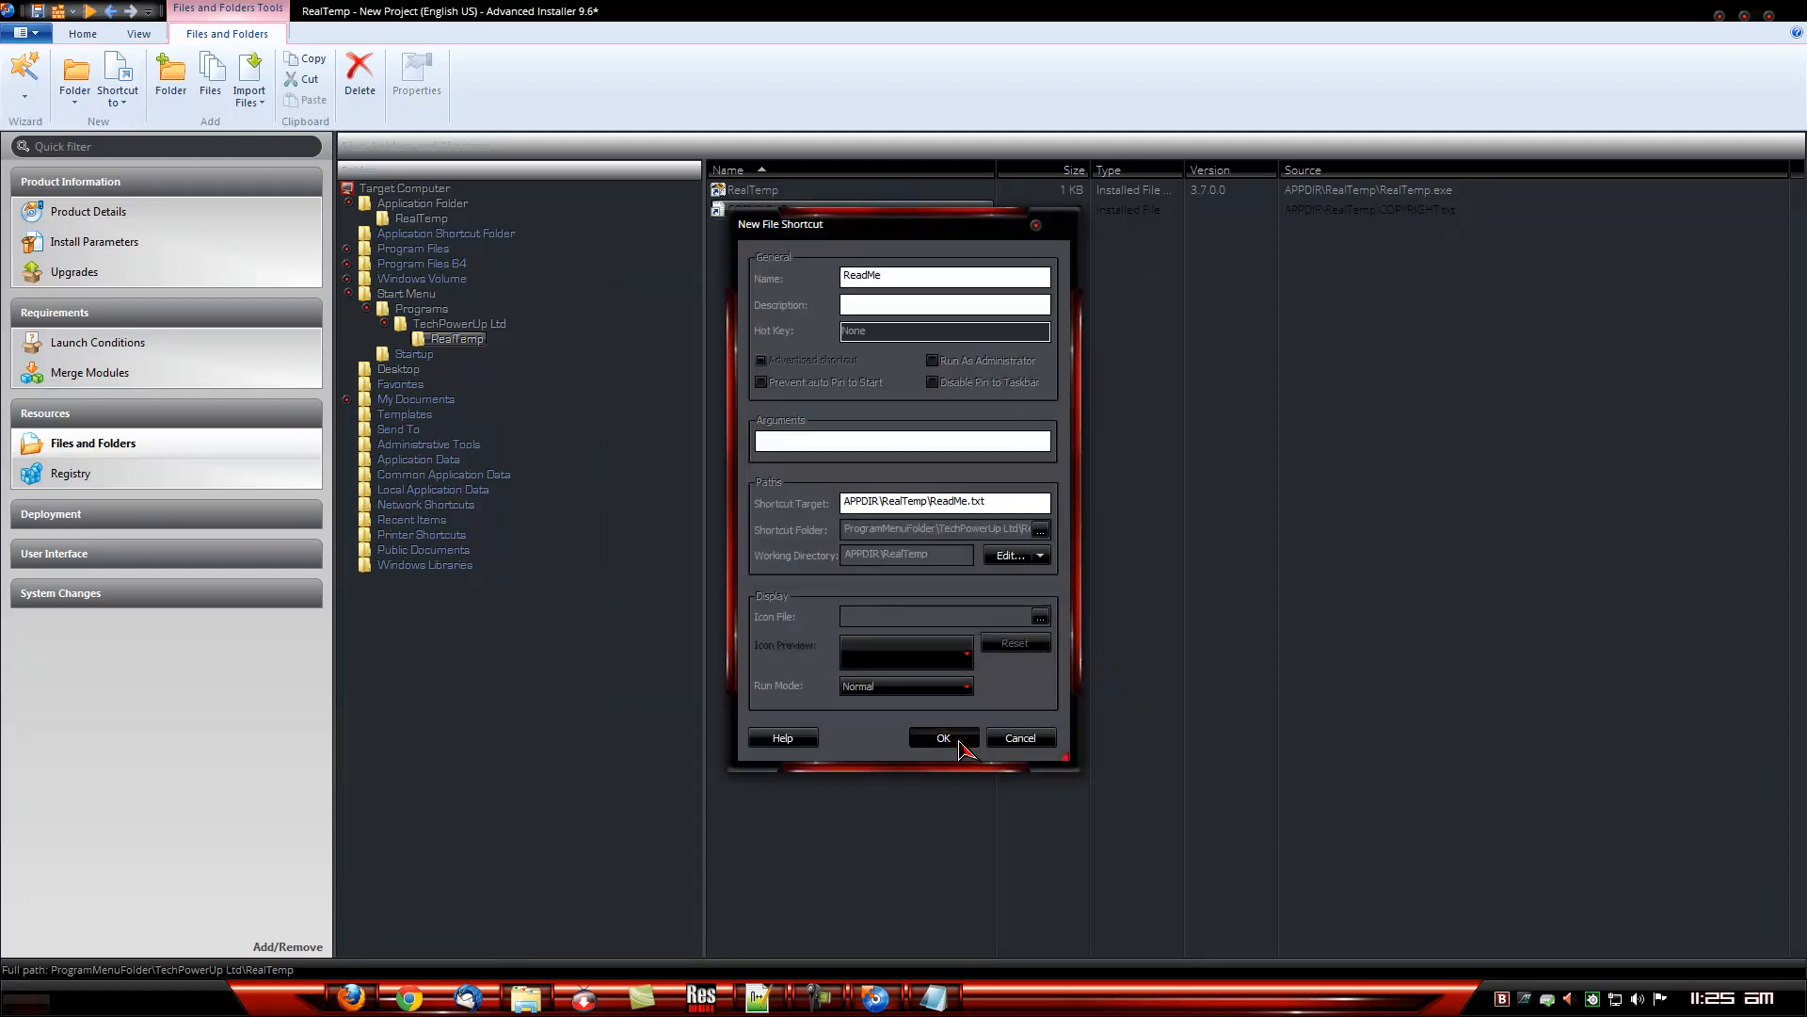
click(960, 744)
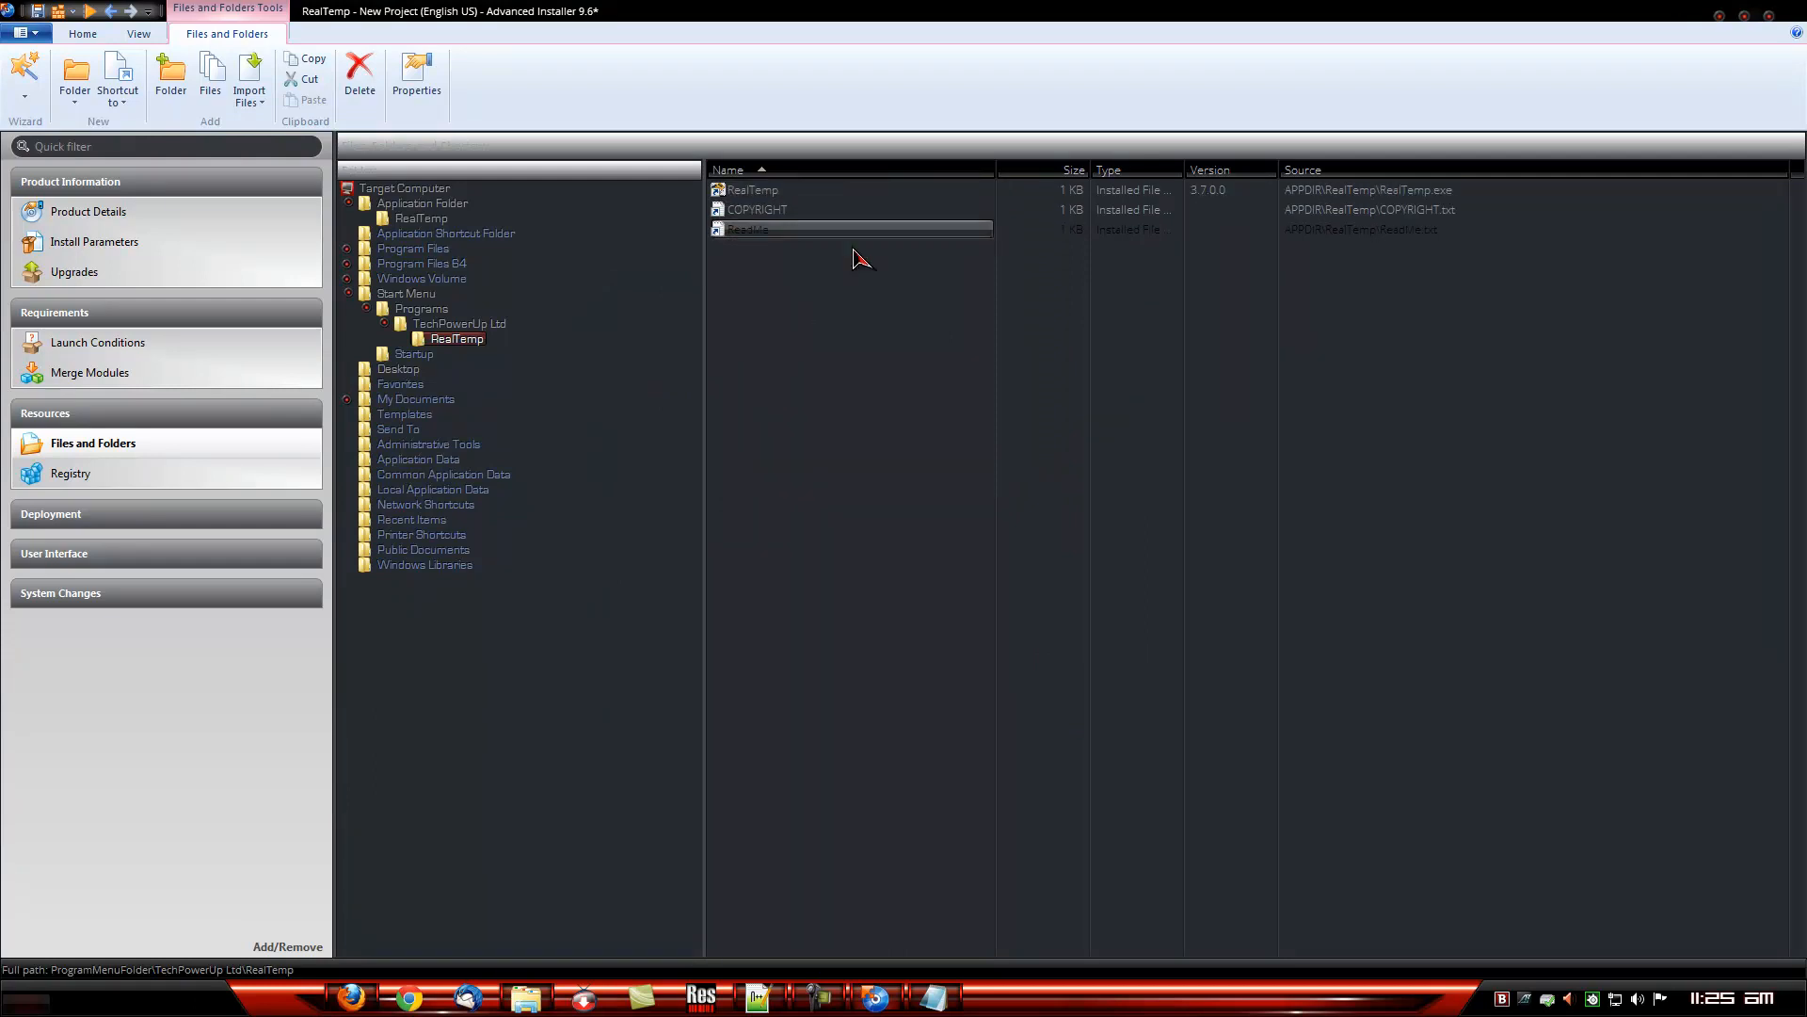
click(367, 310)
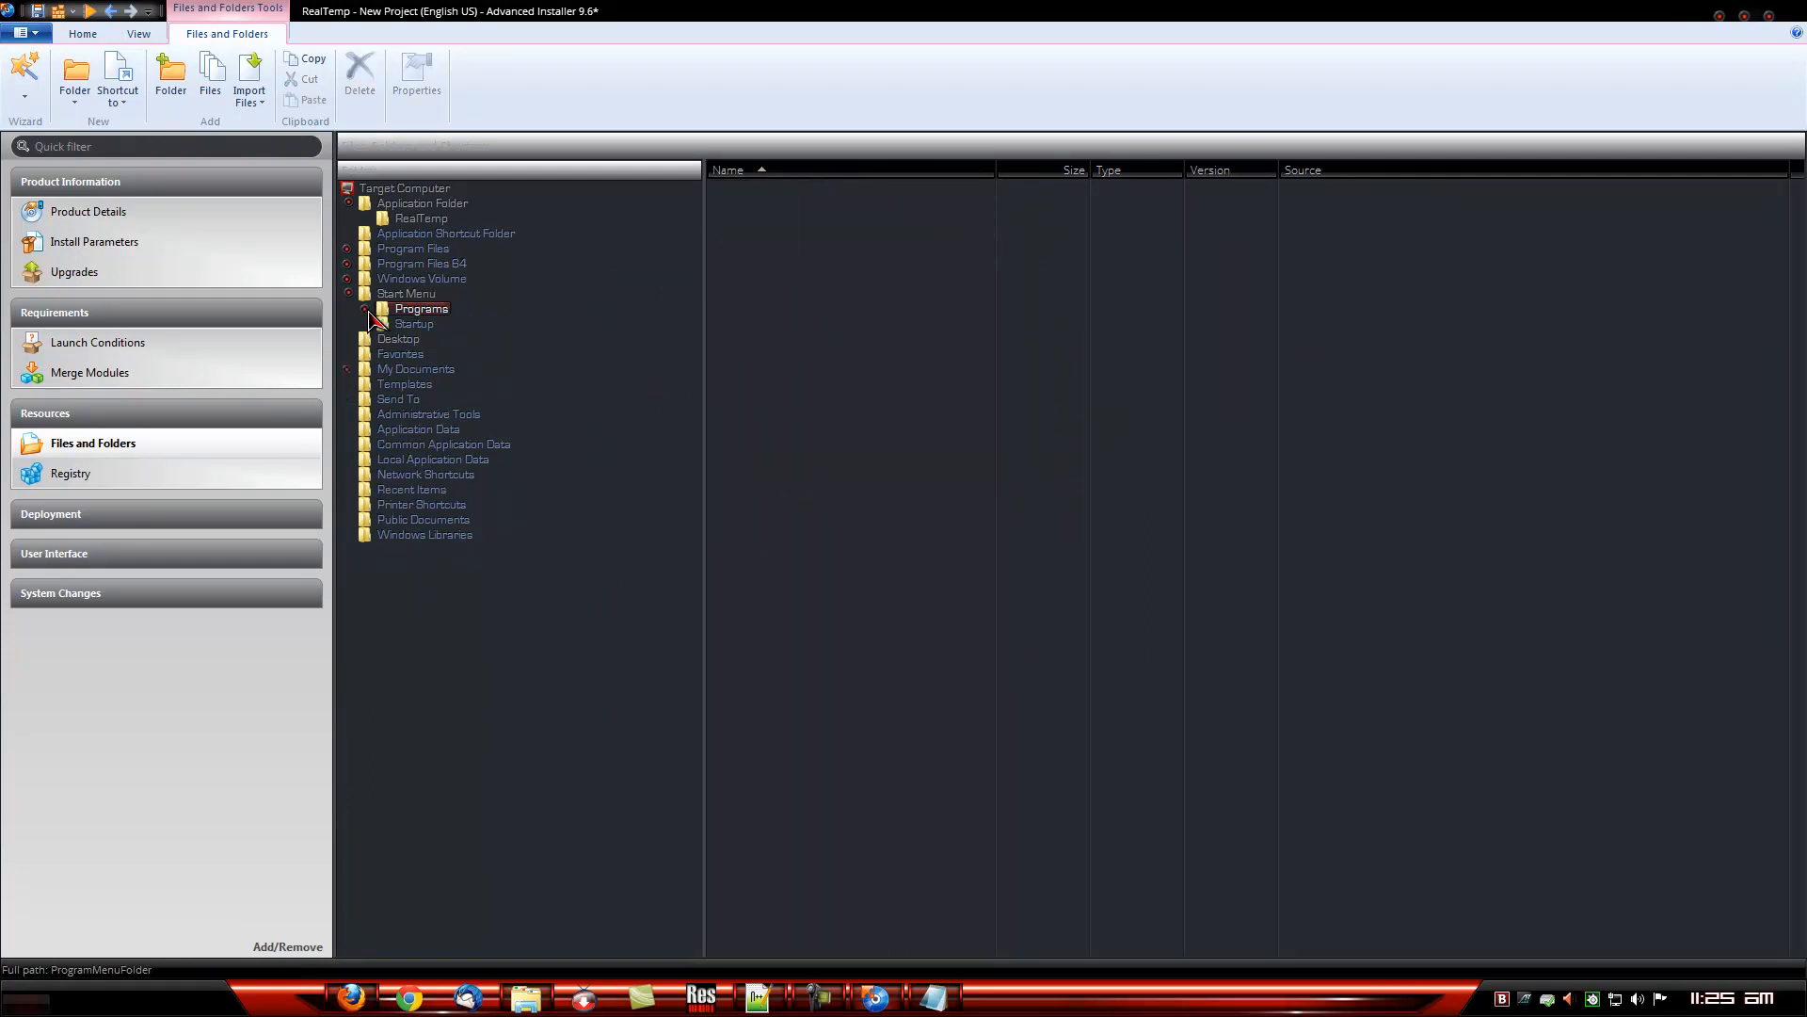
- Build the installer, saving the project as RealTemp in the output folder on the desktop, and dismiss the build report
click(91, 414)
click(89, 314)
click(88, 183)
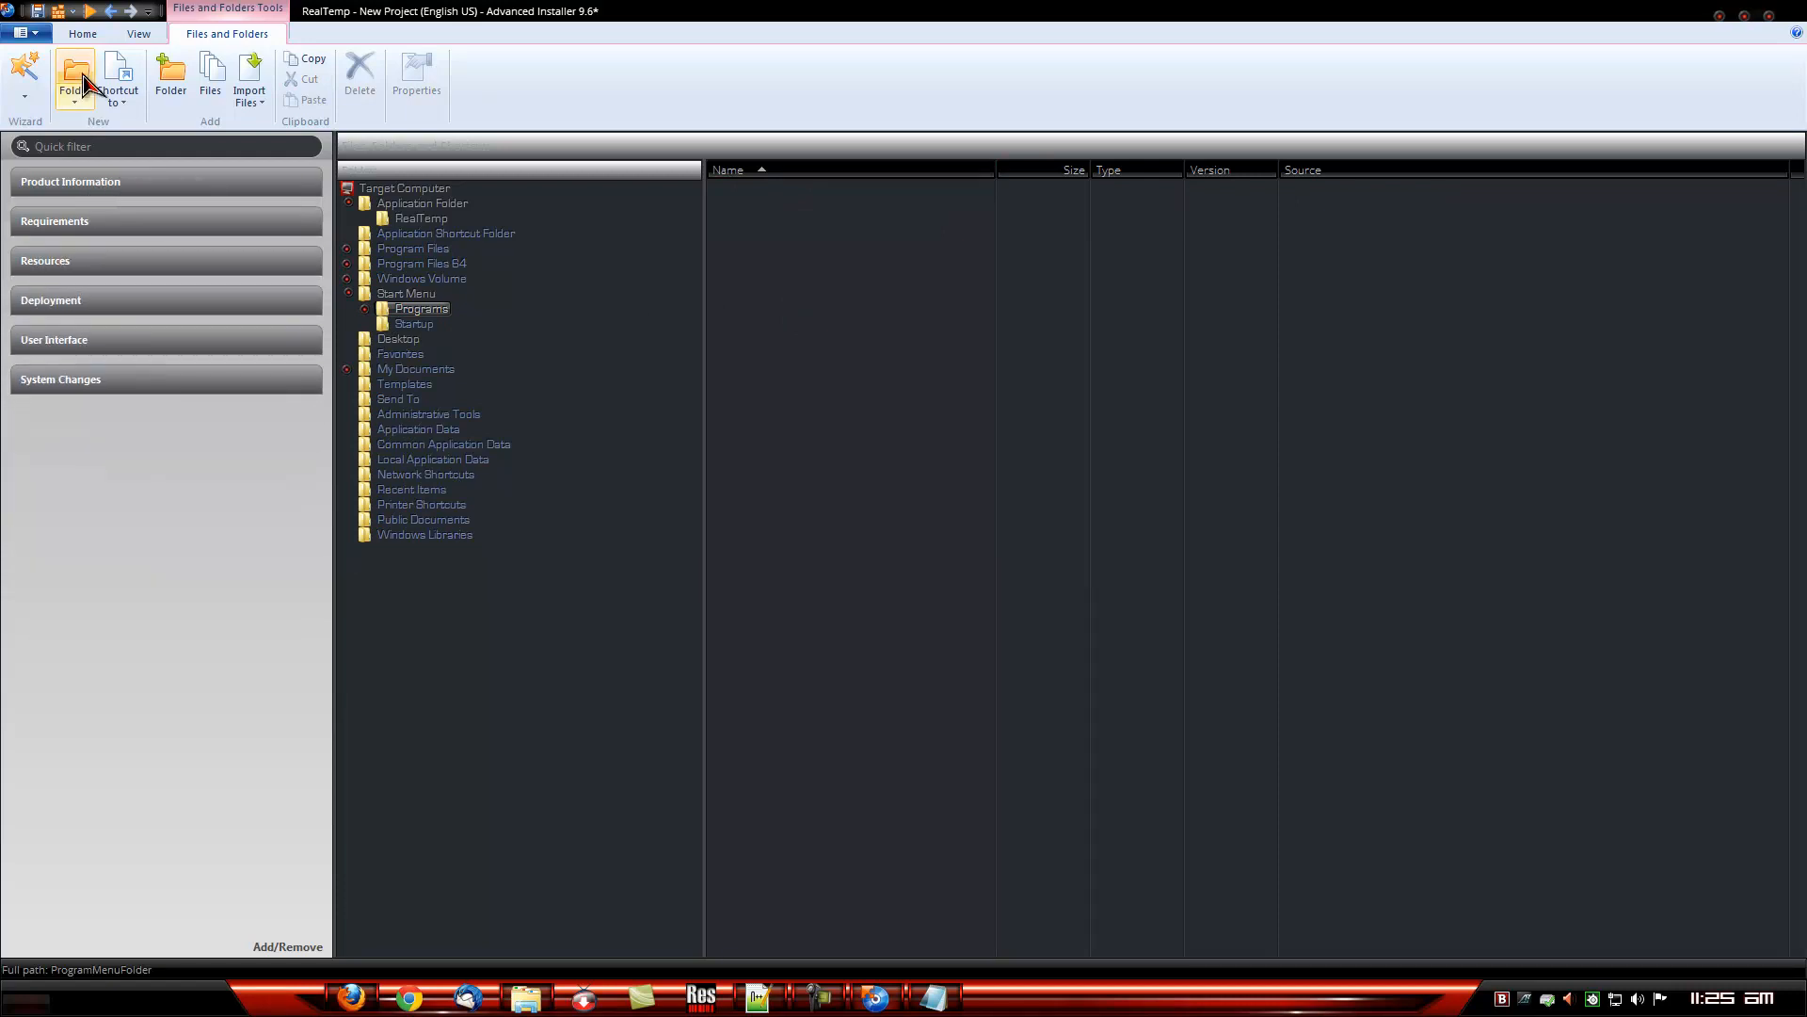
click(83, 34)
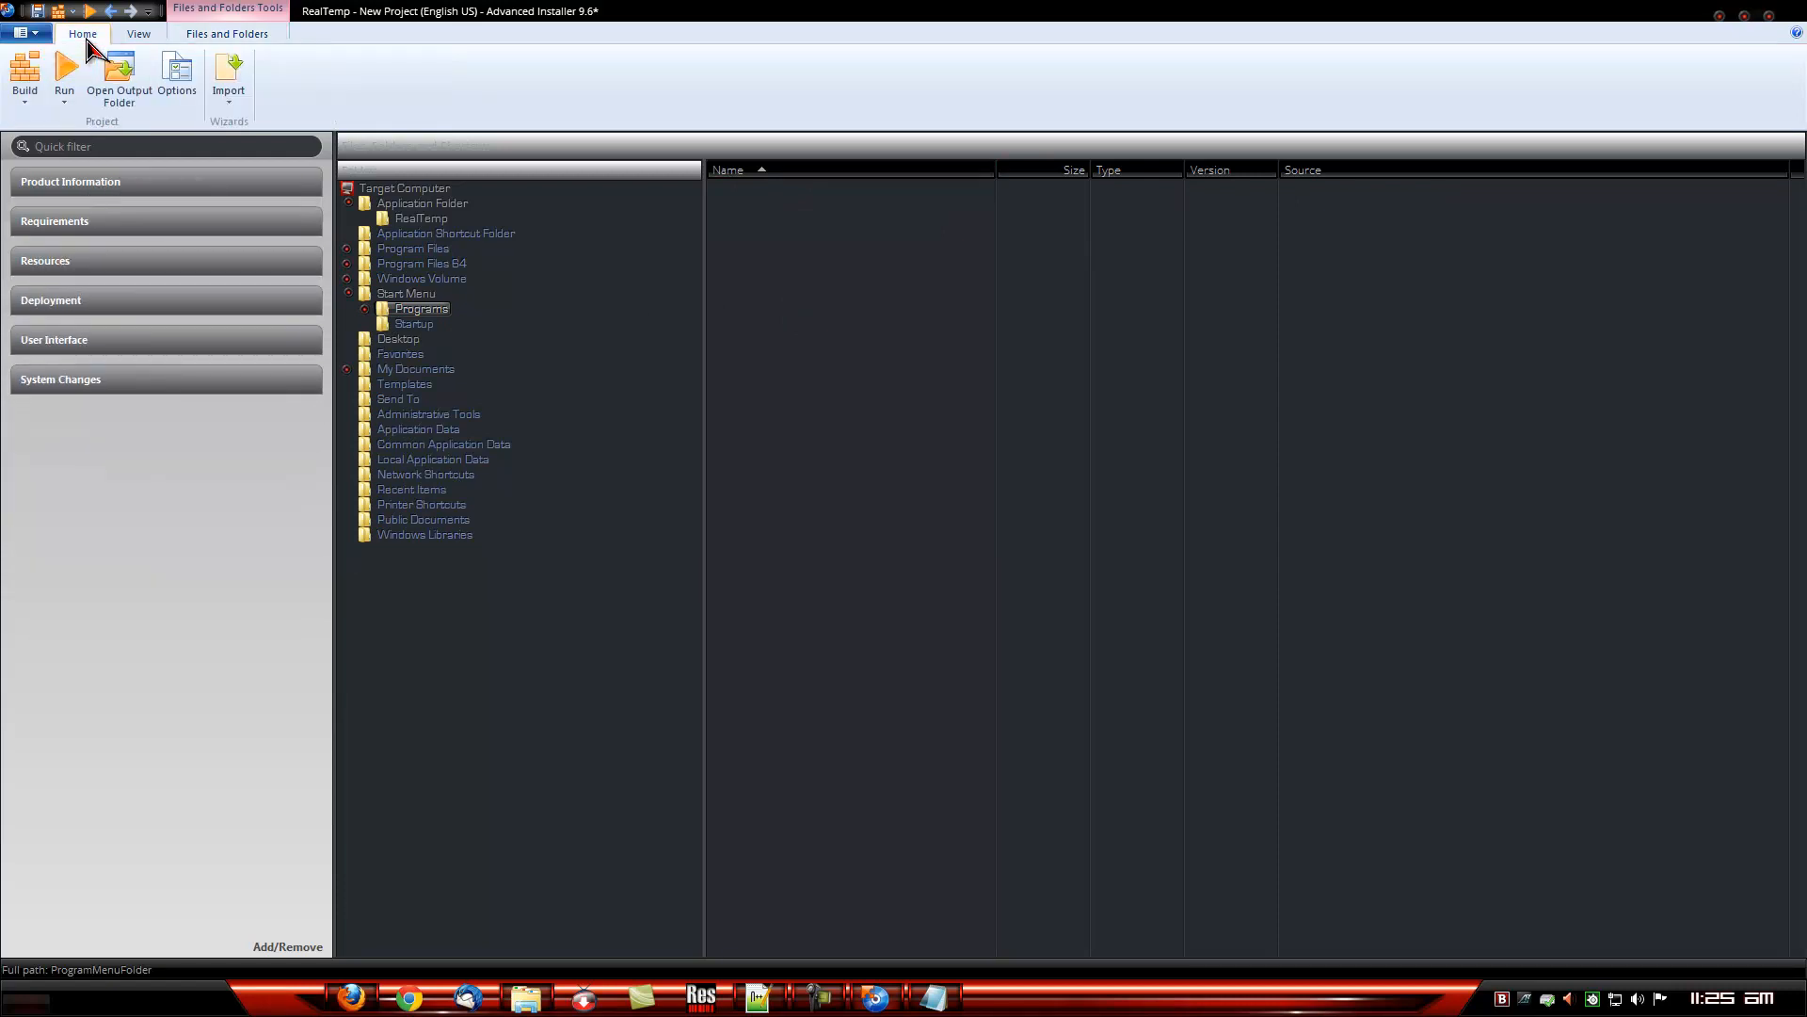
click(24, 84)
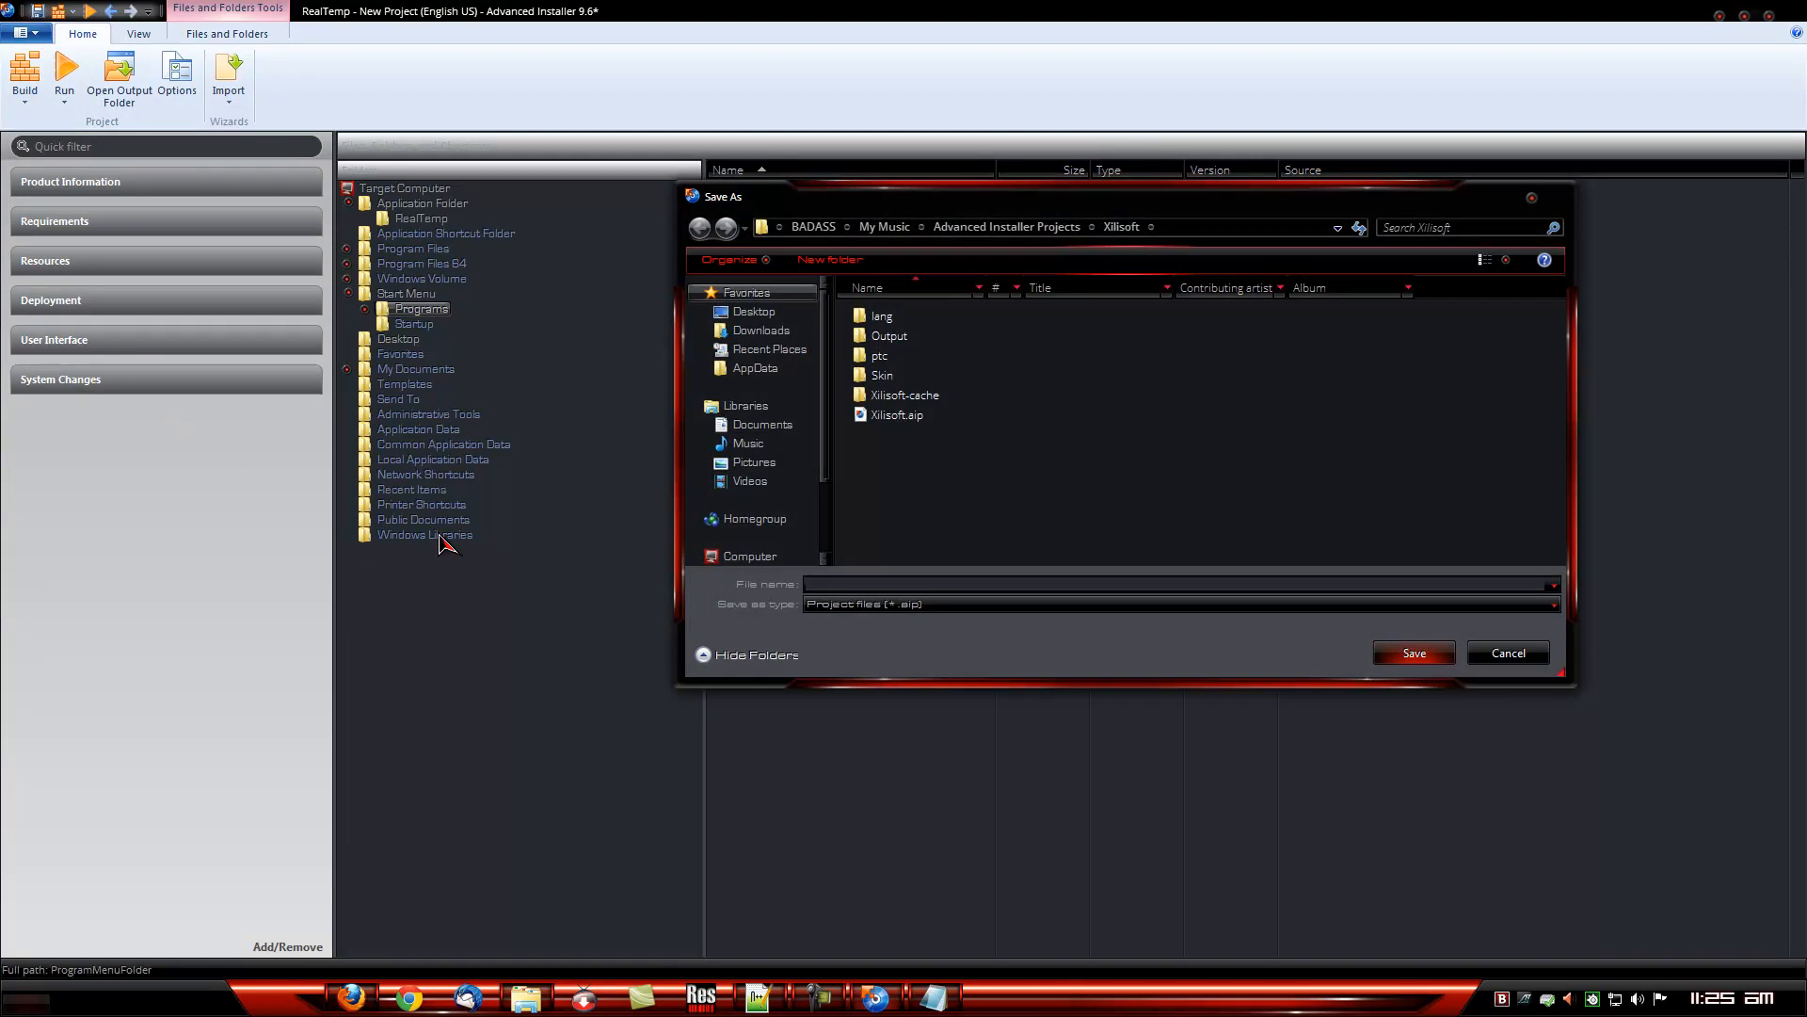
click(754, 311)
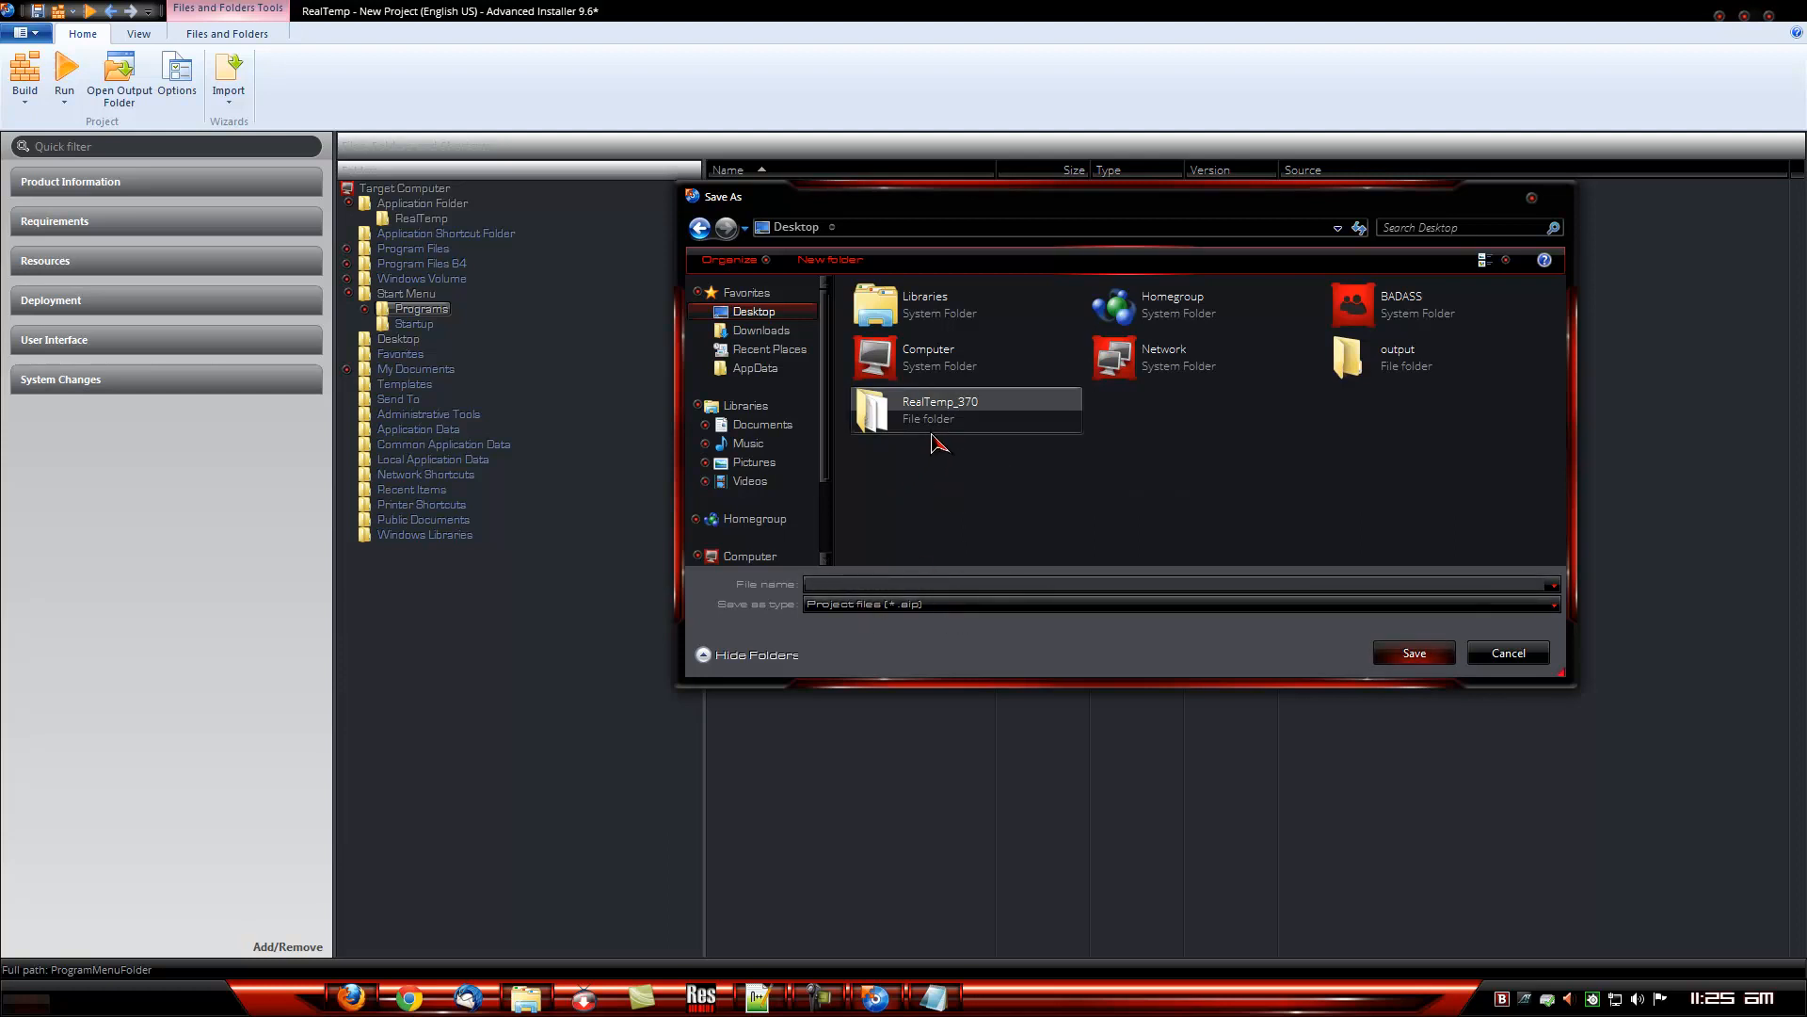
click(1362, 371)
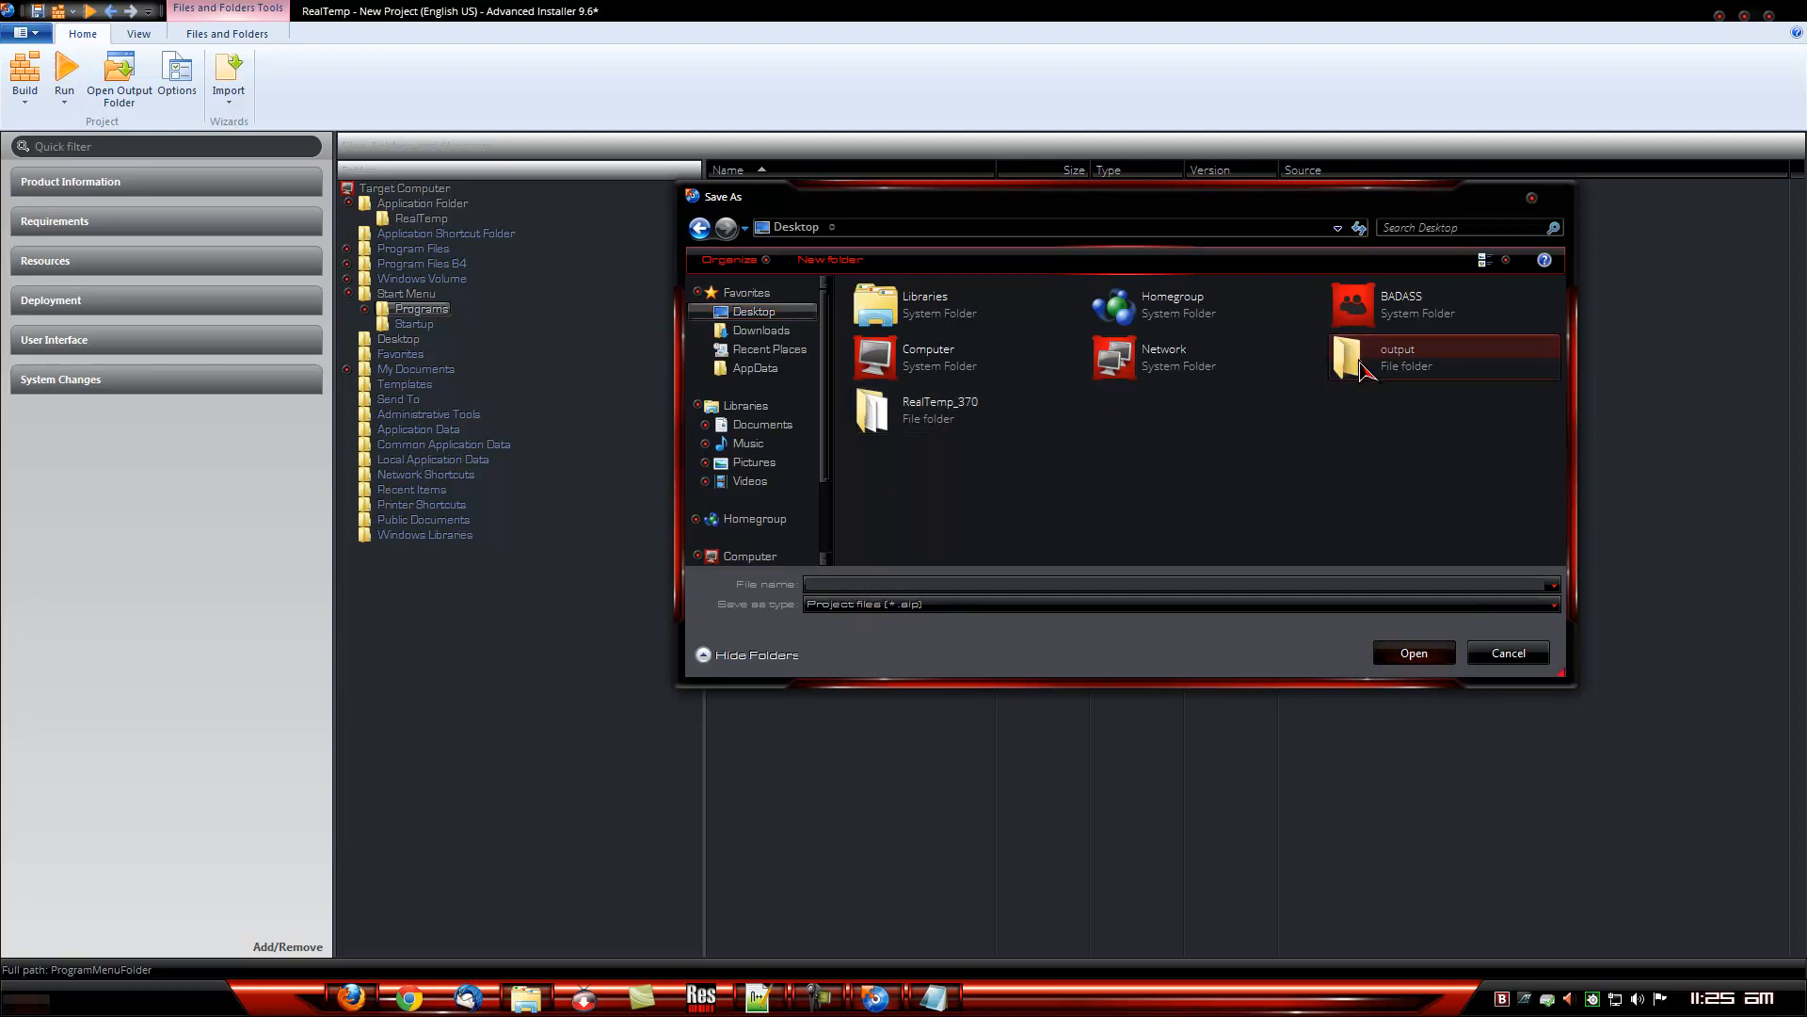
double_click(1361, 363)
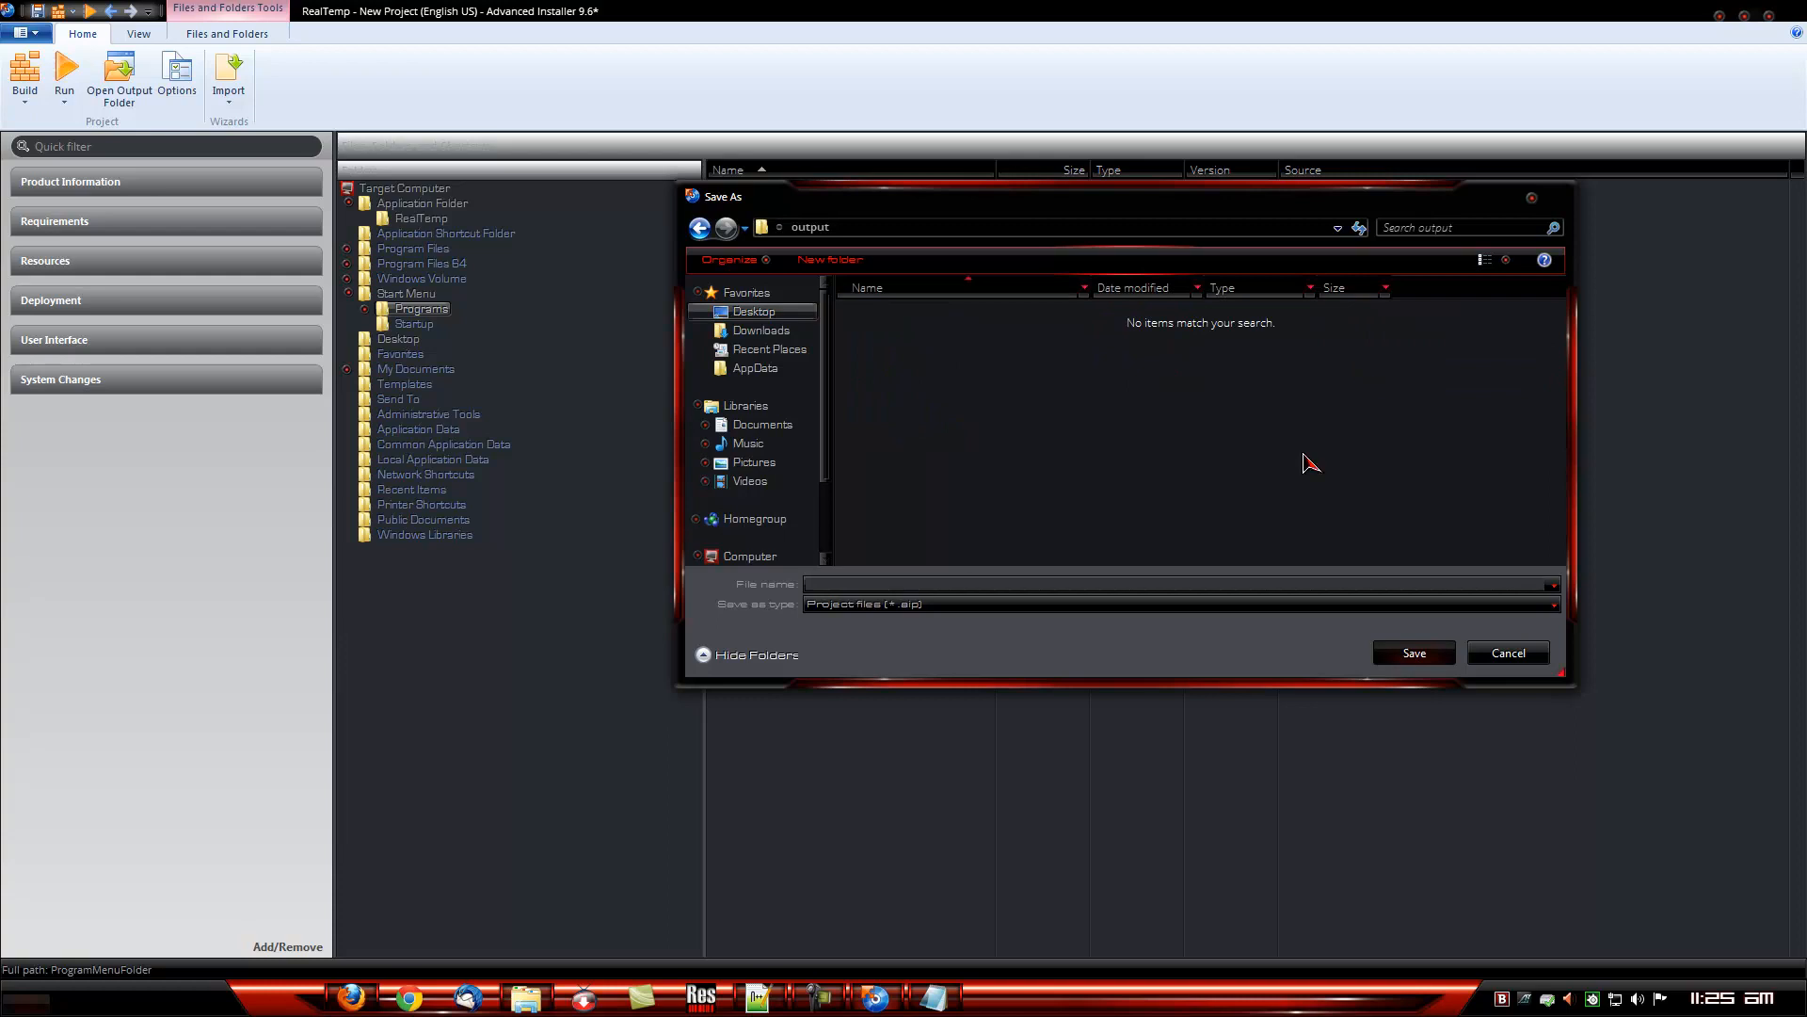
click(874, 581)
text(Real)
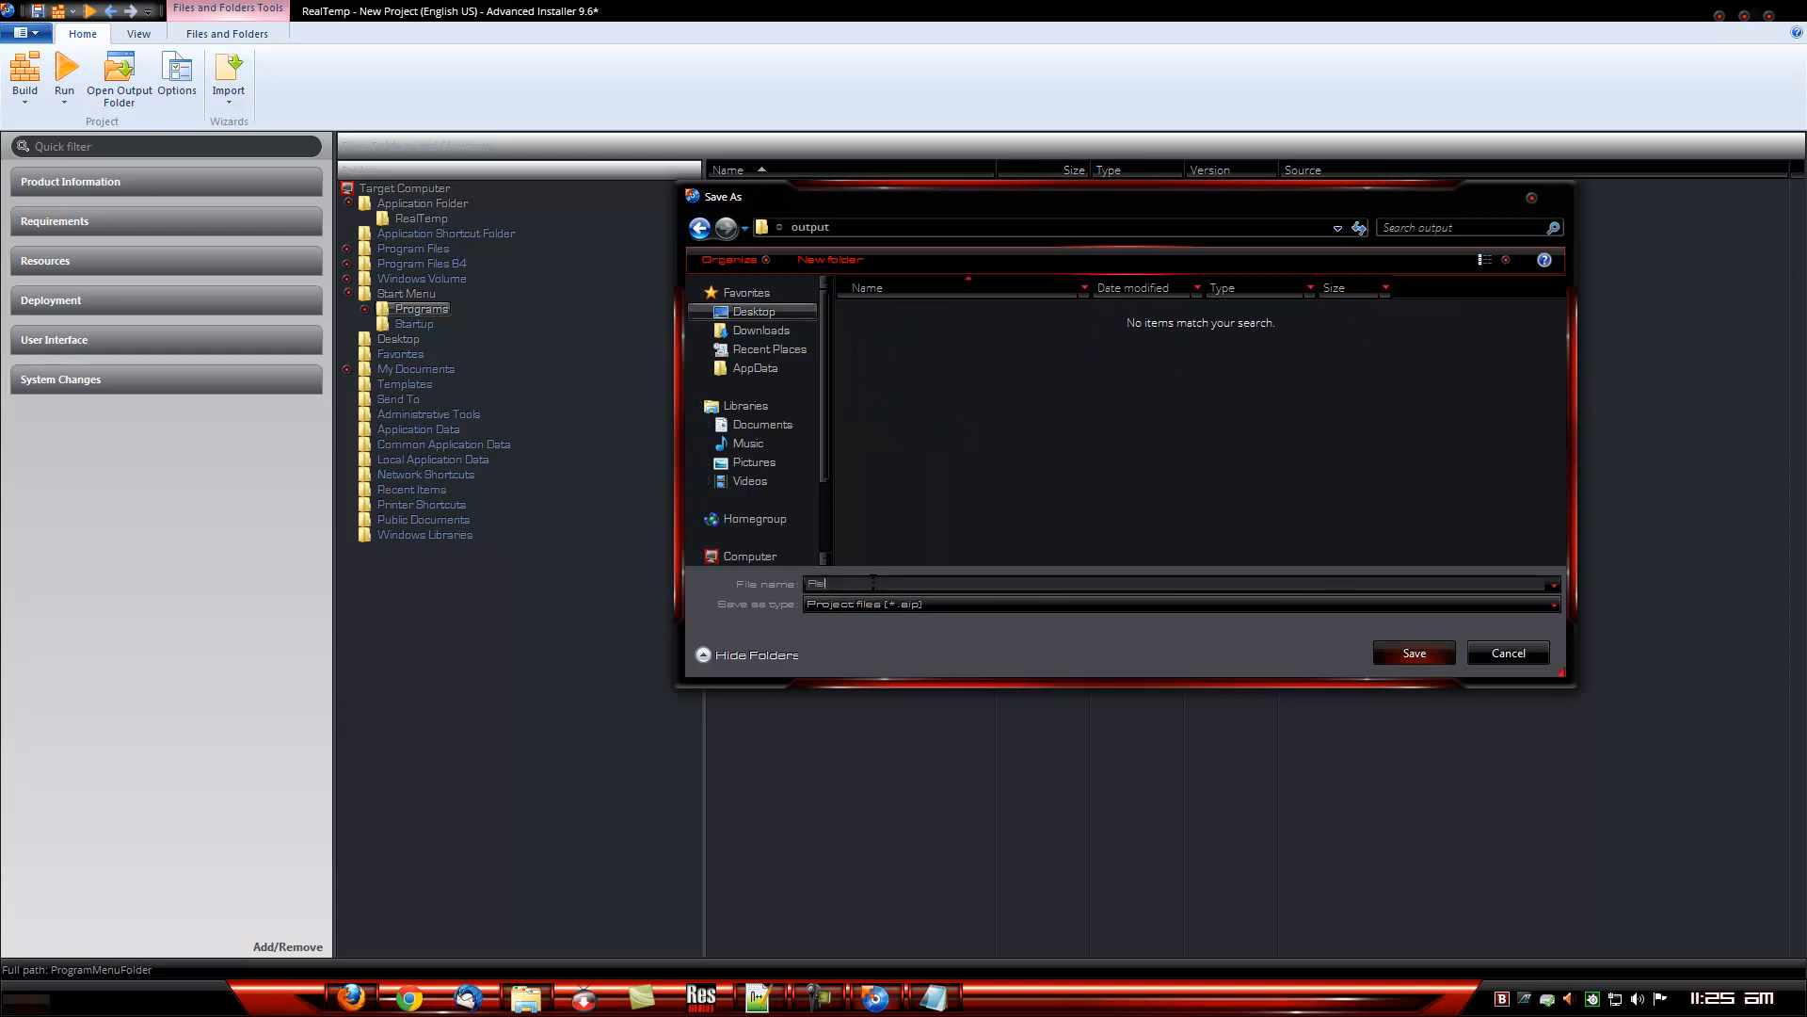
text(Temp)
click(1412, 654)
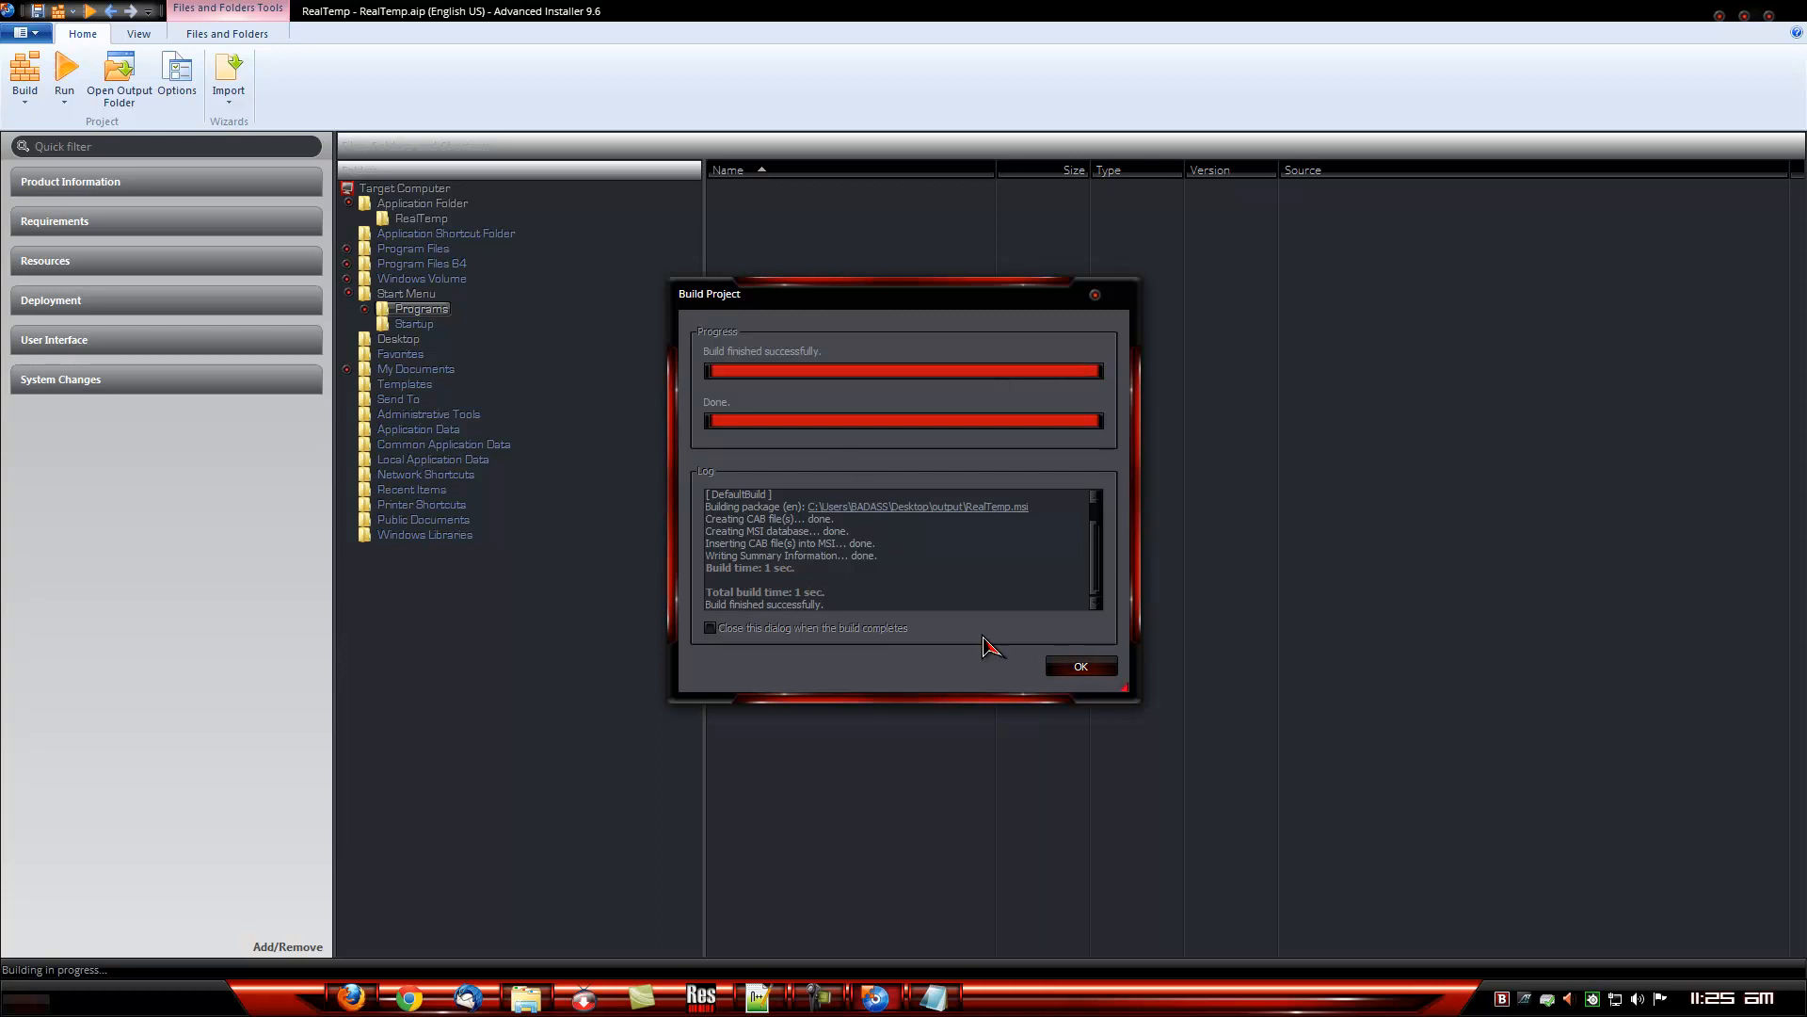
click(1090, 670)
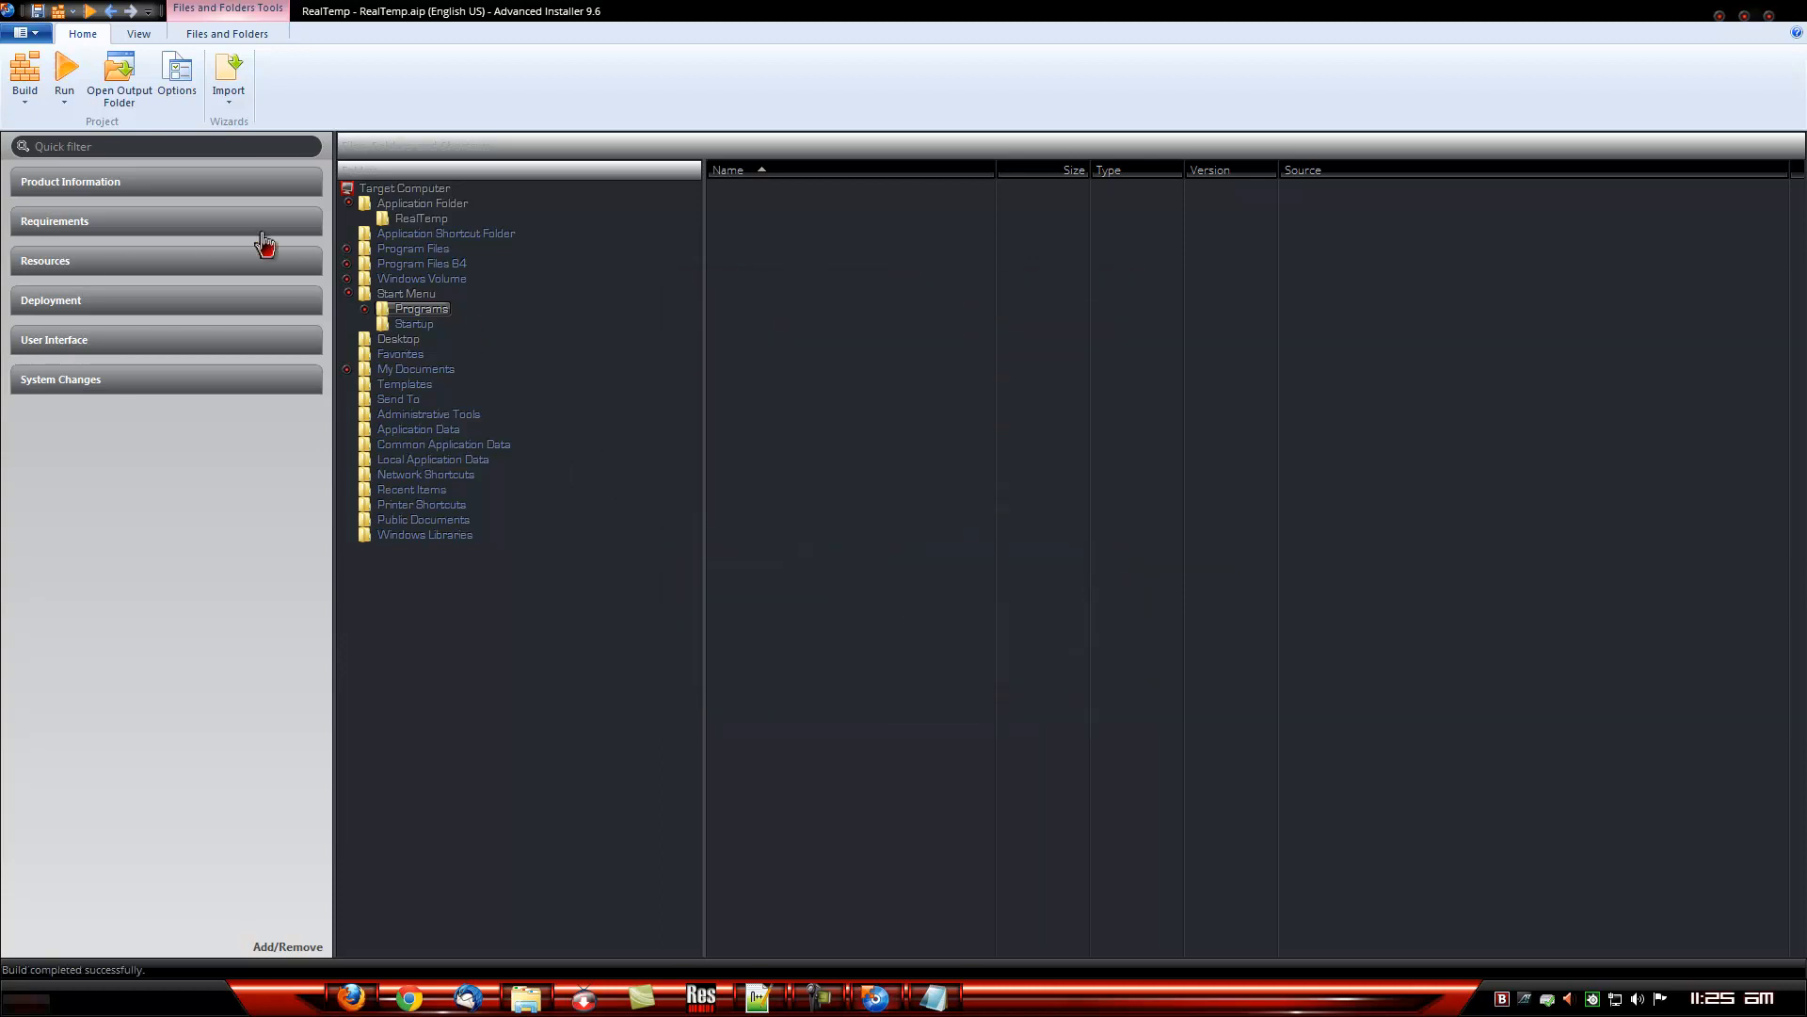
- Close Advanced Installer, the RealTemp_370 folder window, the project info.txt notes and the readme open in the text editor
click(1769, 16)
click(1318, 131)
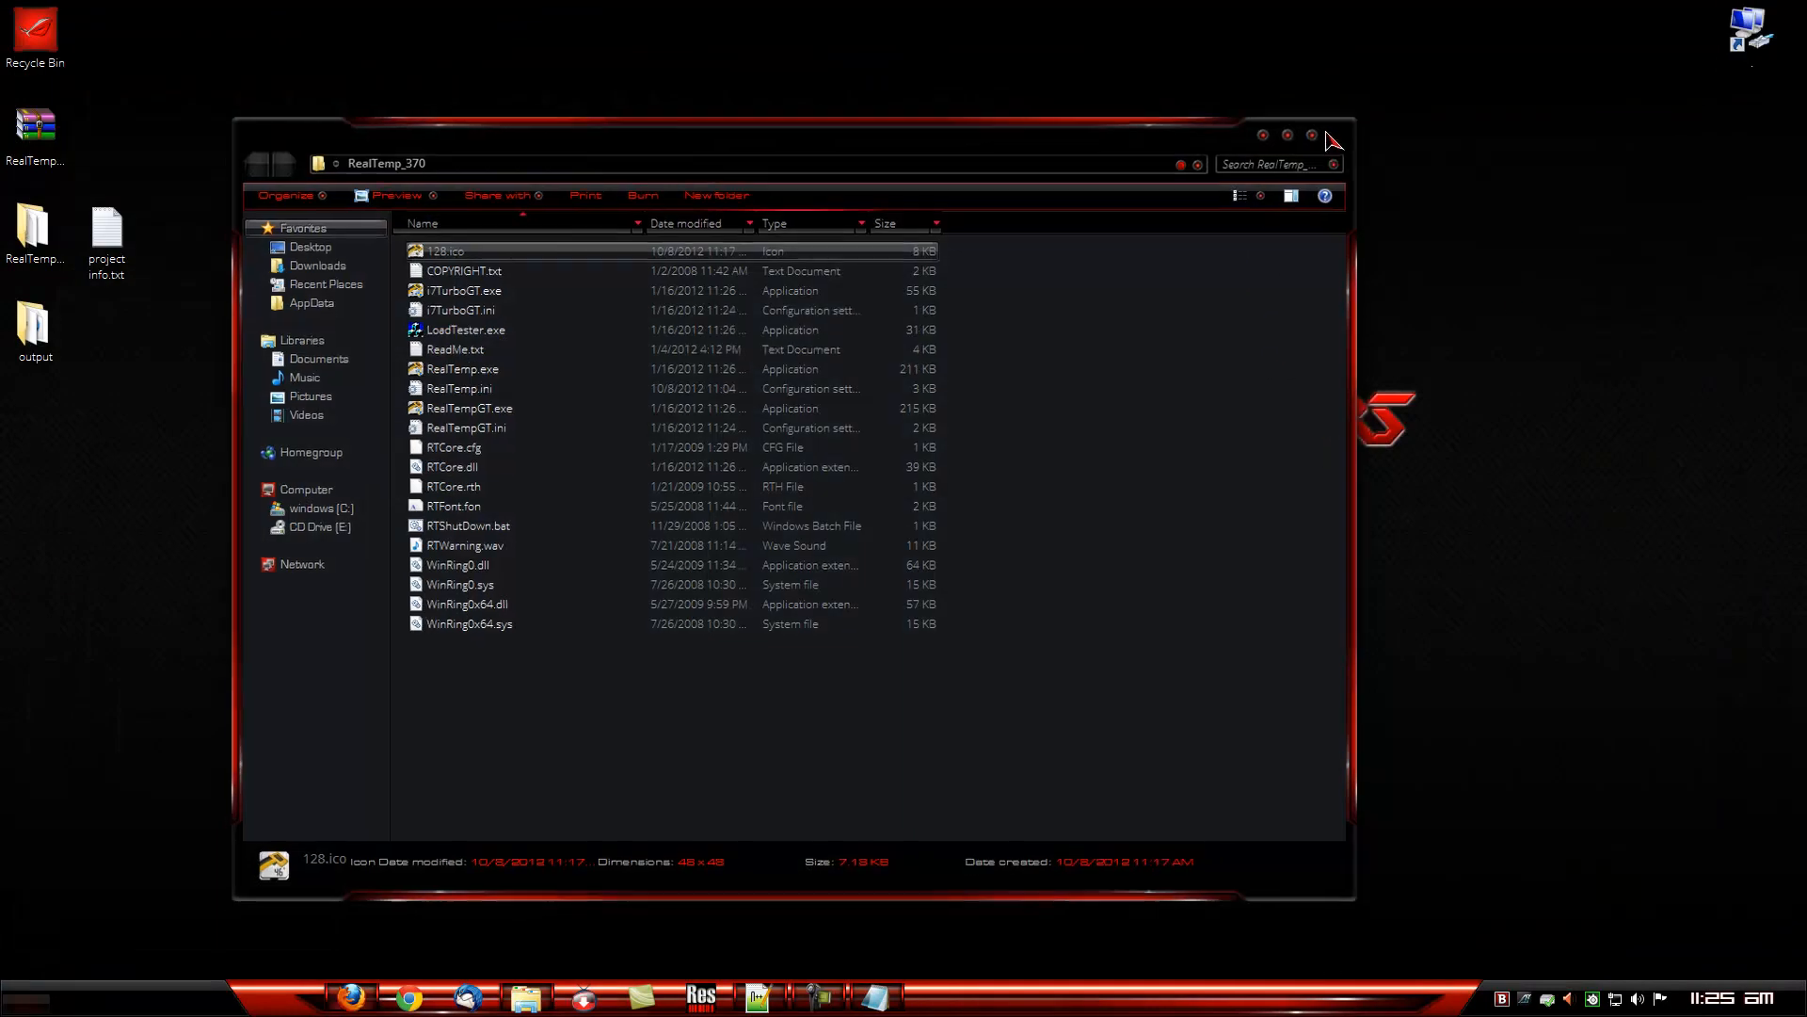
click(875, 996)
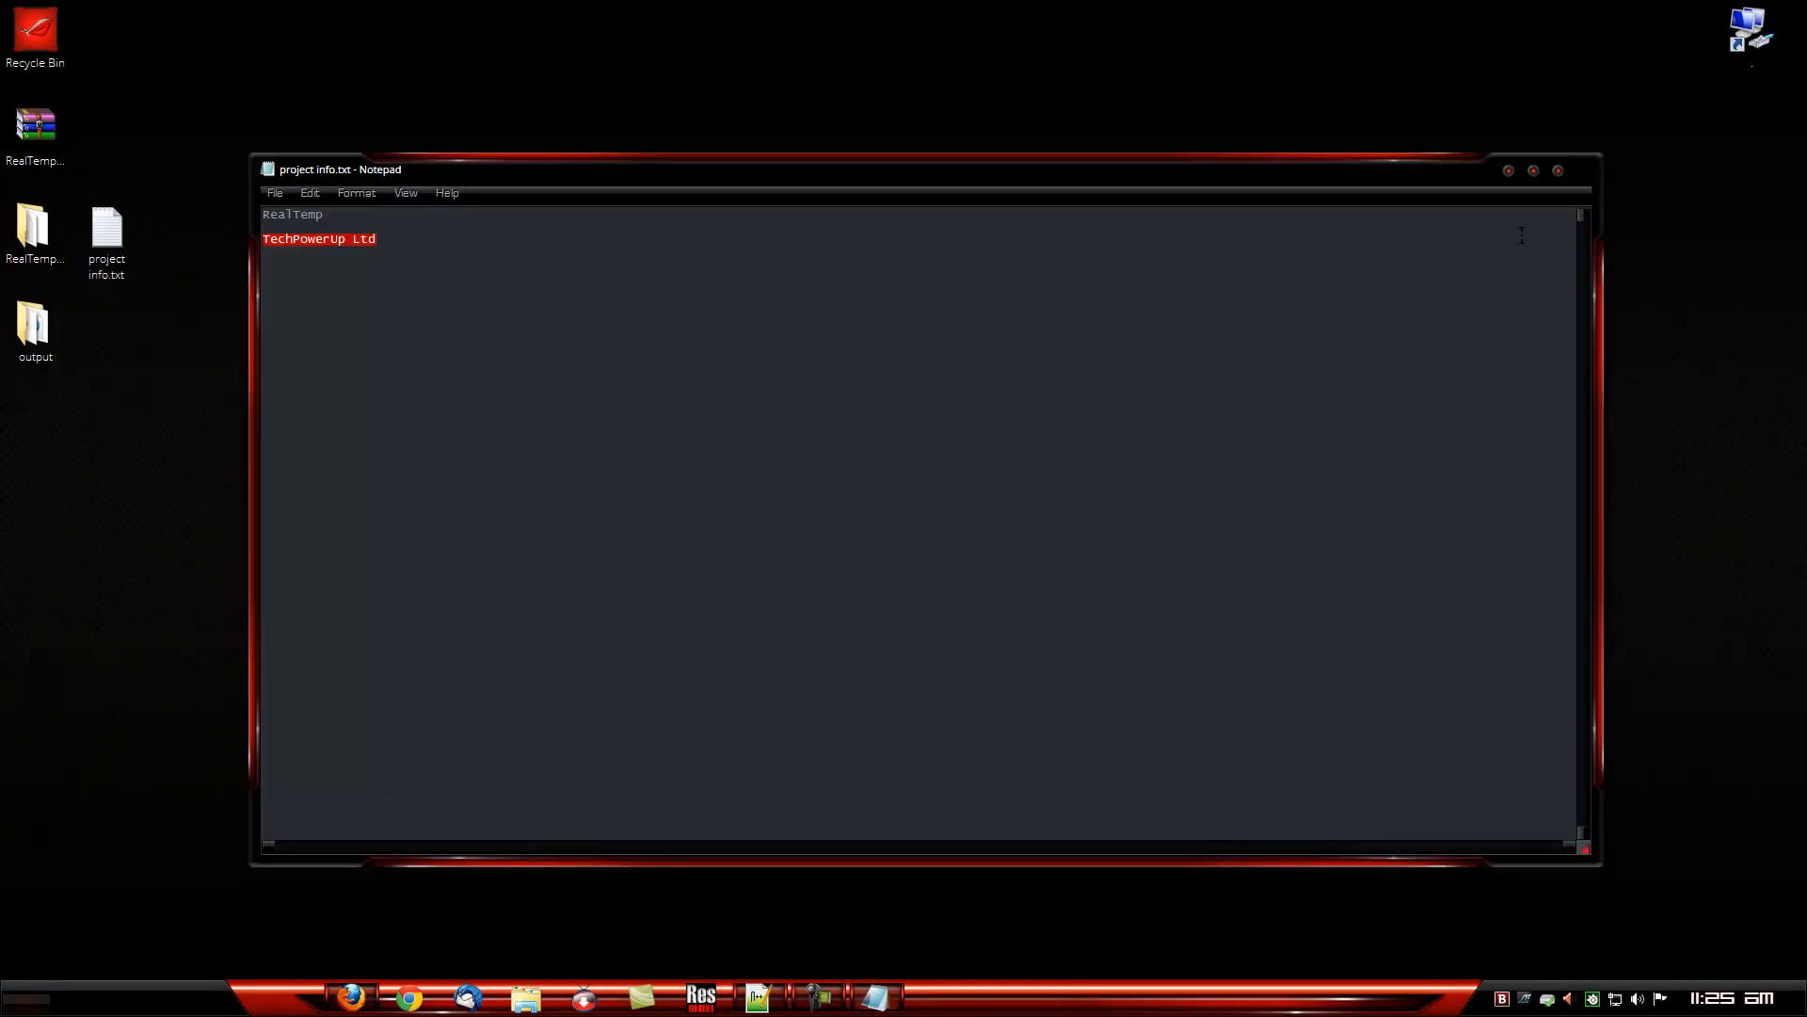
click(1558, 172)
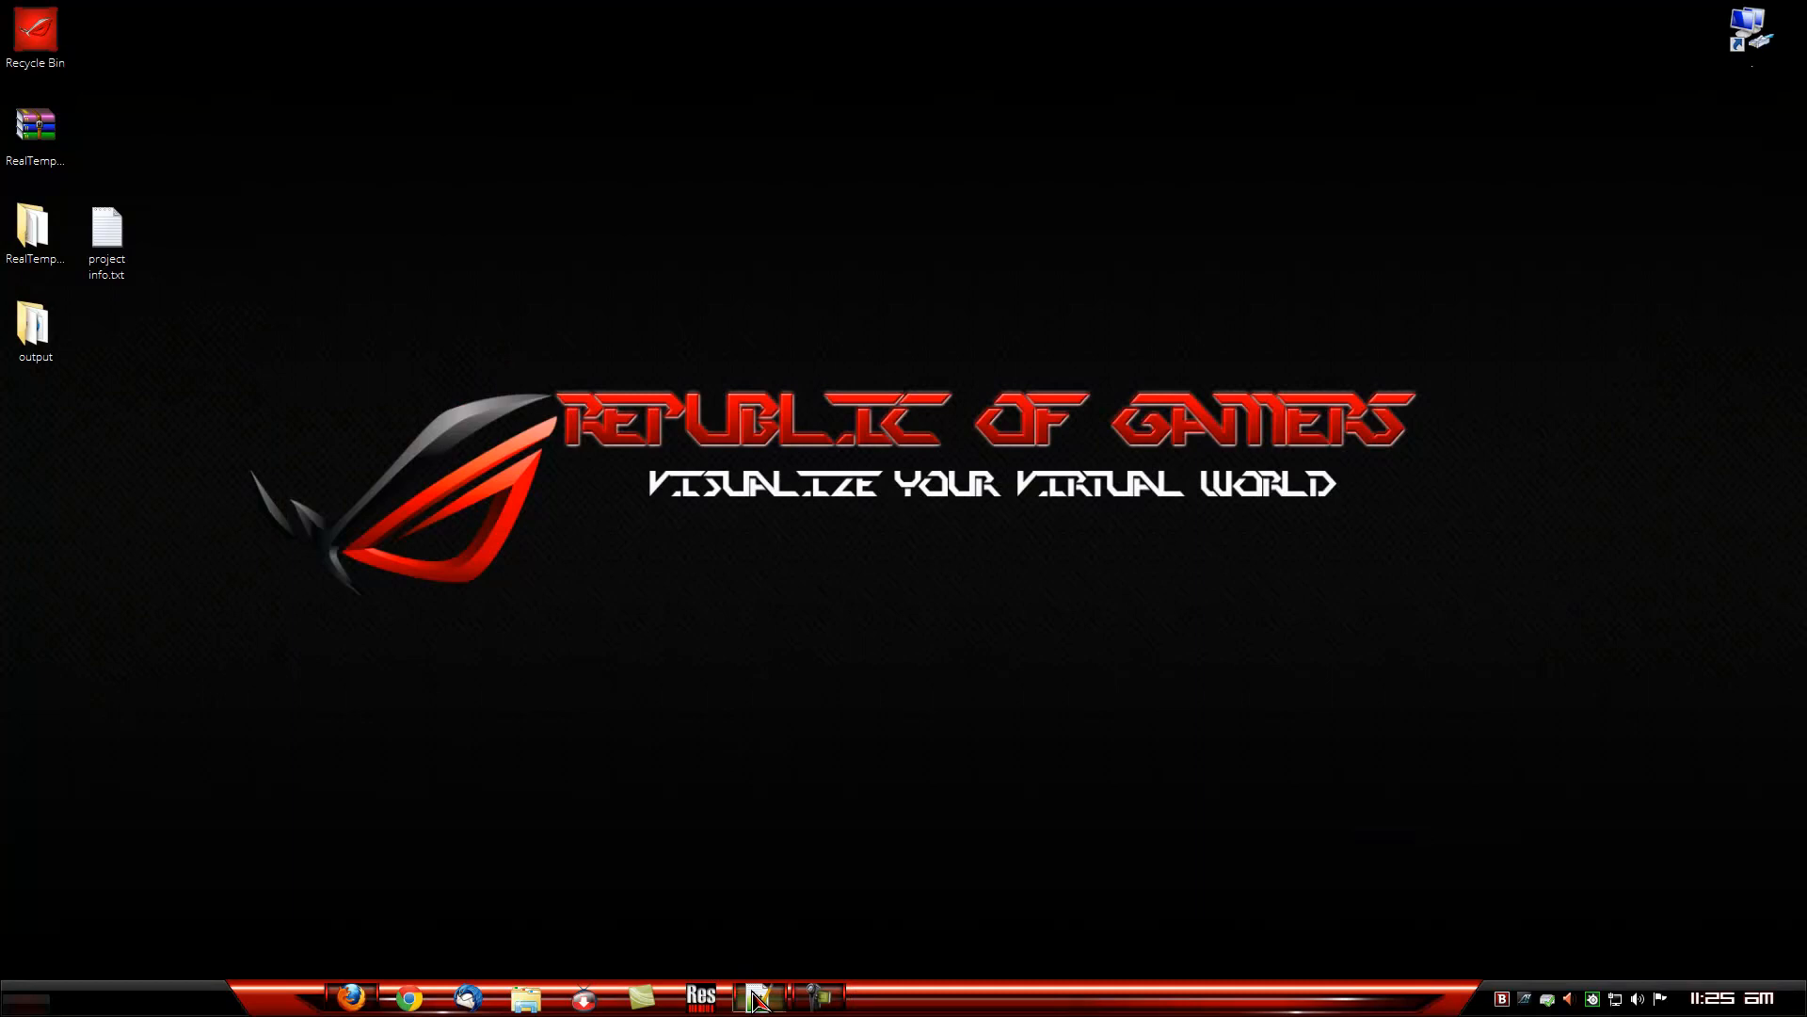
click(757, 996)
click(1544, 83)
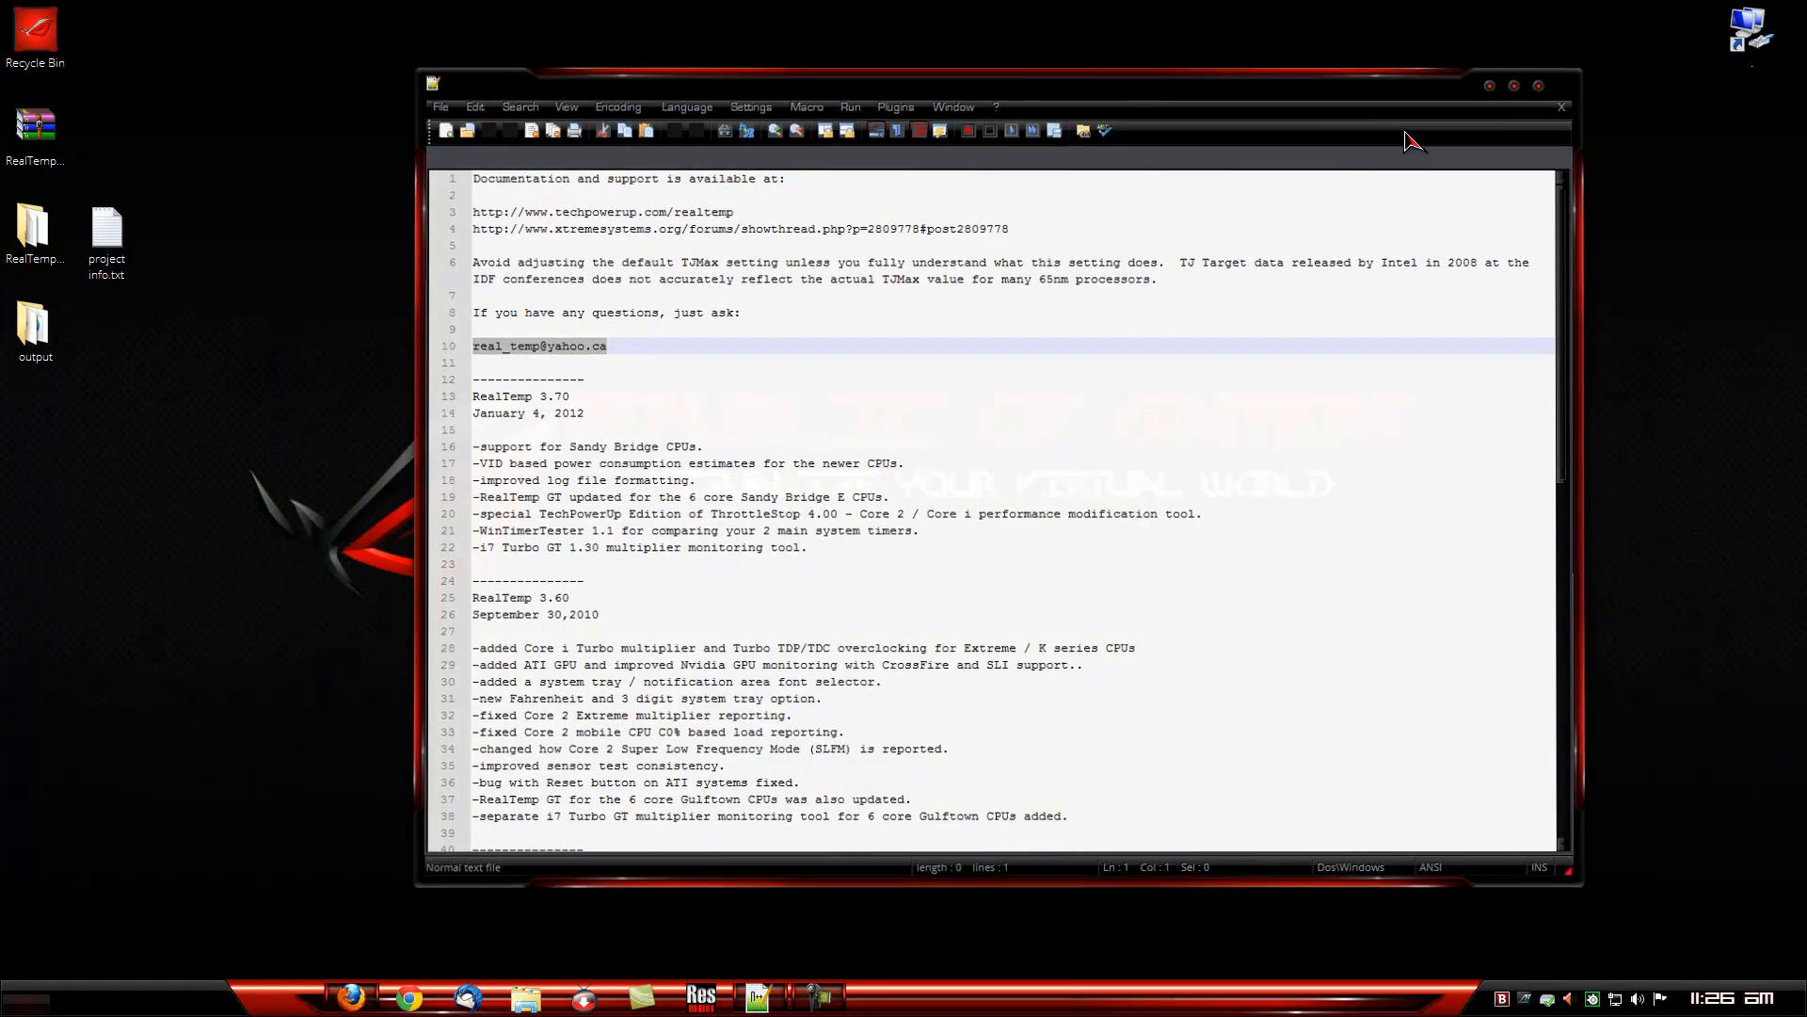
- Move RealTemp.msi from the output folder onto the desktop and close the folder window
double_click(52, 329)
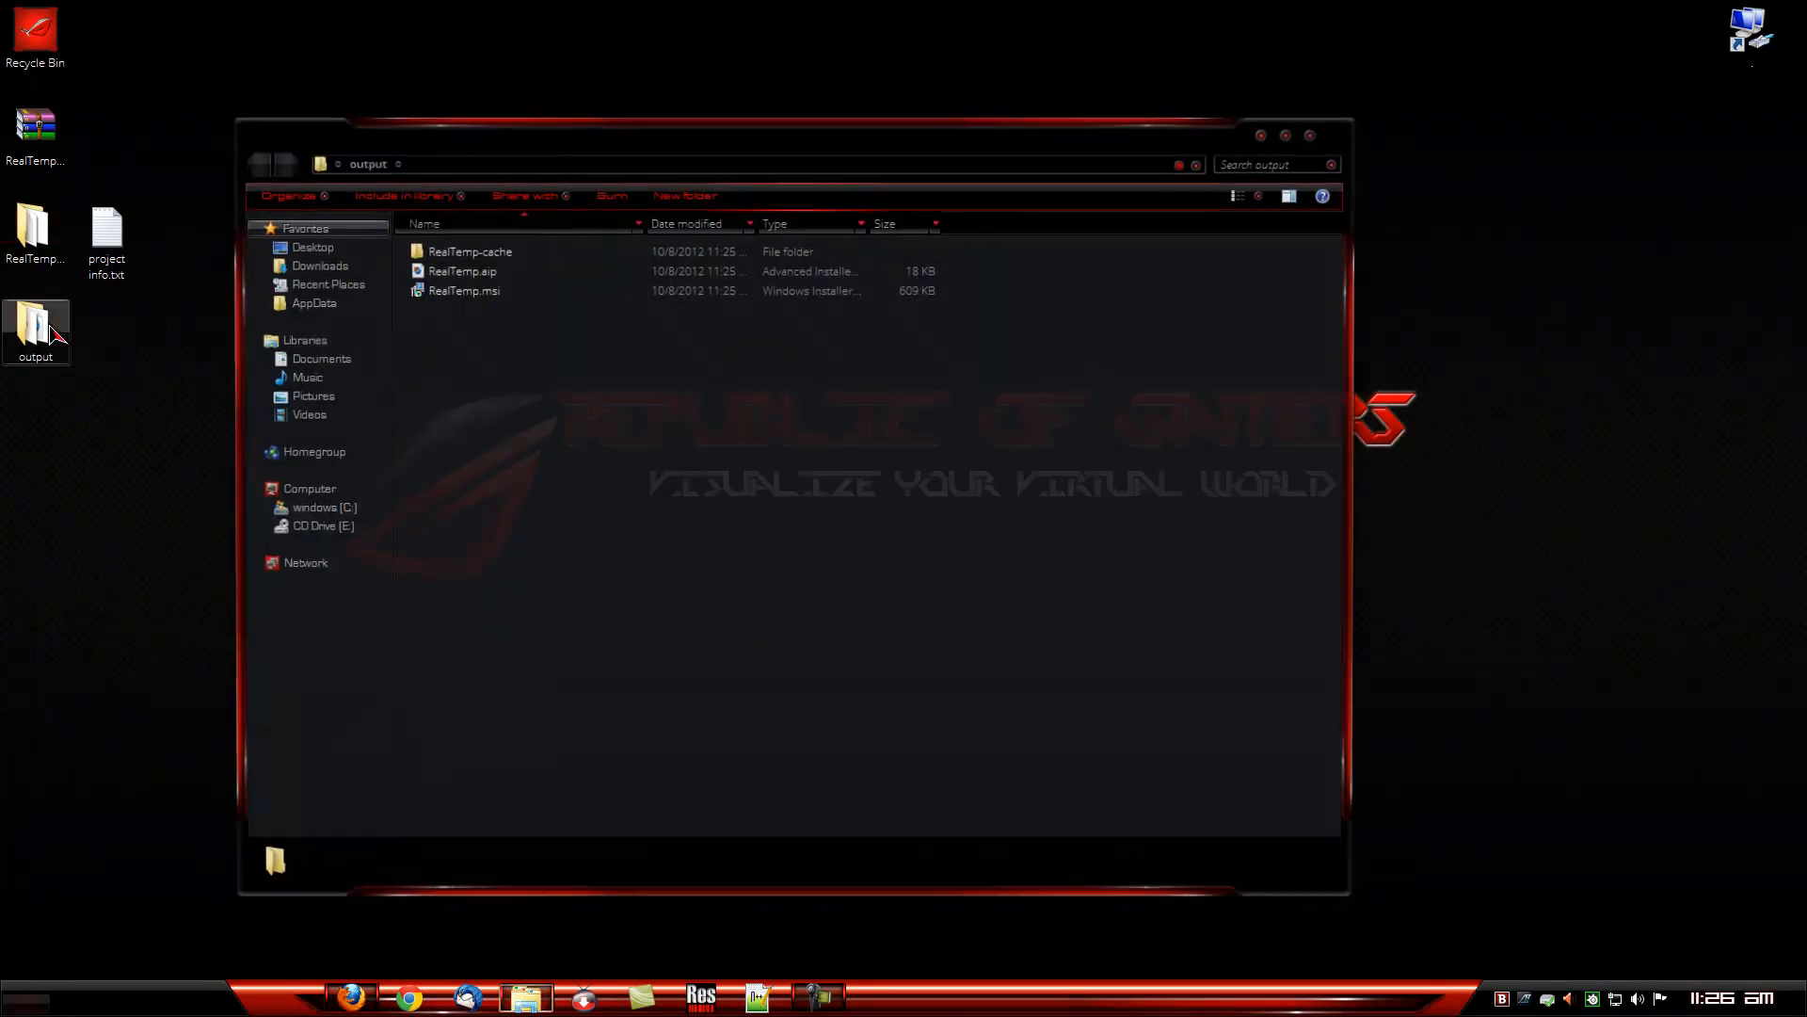
drag(462, 299, 844, 349)
click(1317, 131)
- Run RealTemp.msi from the desktop and install RealTemp into the default installation folder
double_click(843, 337)
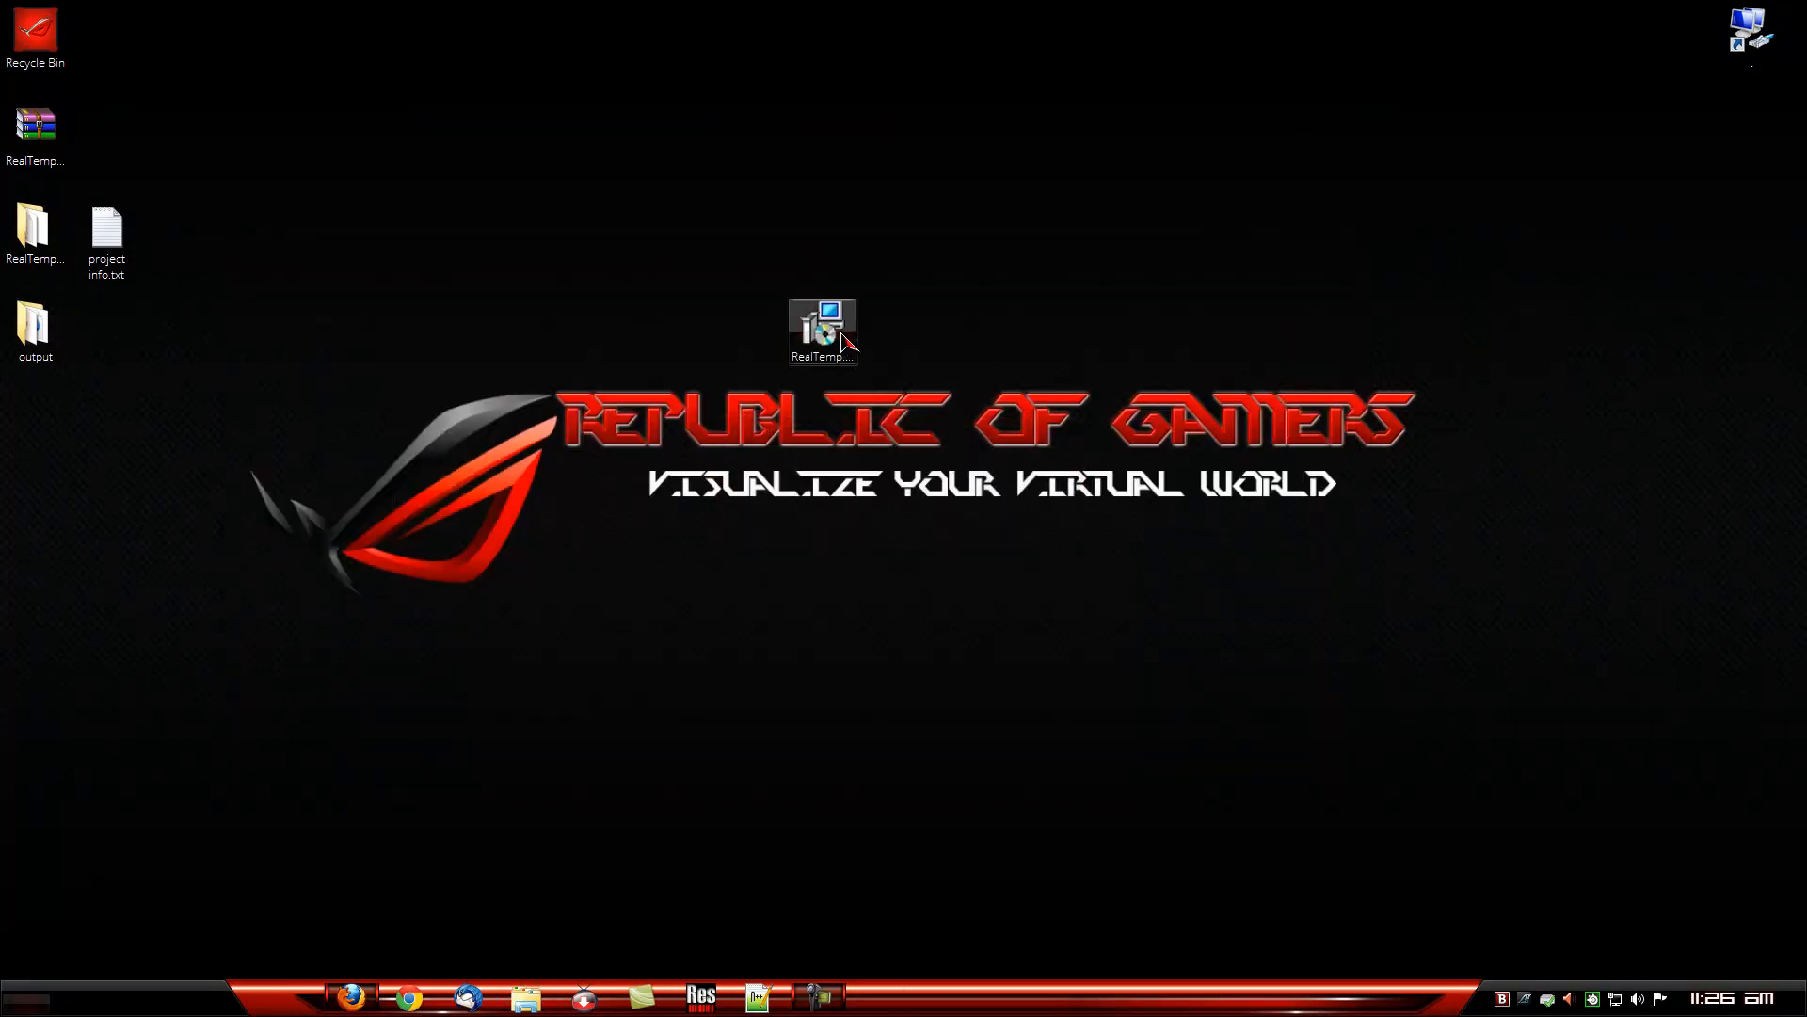
click(1000, 647)
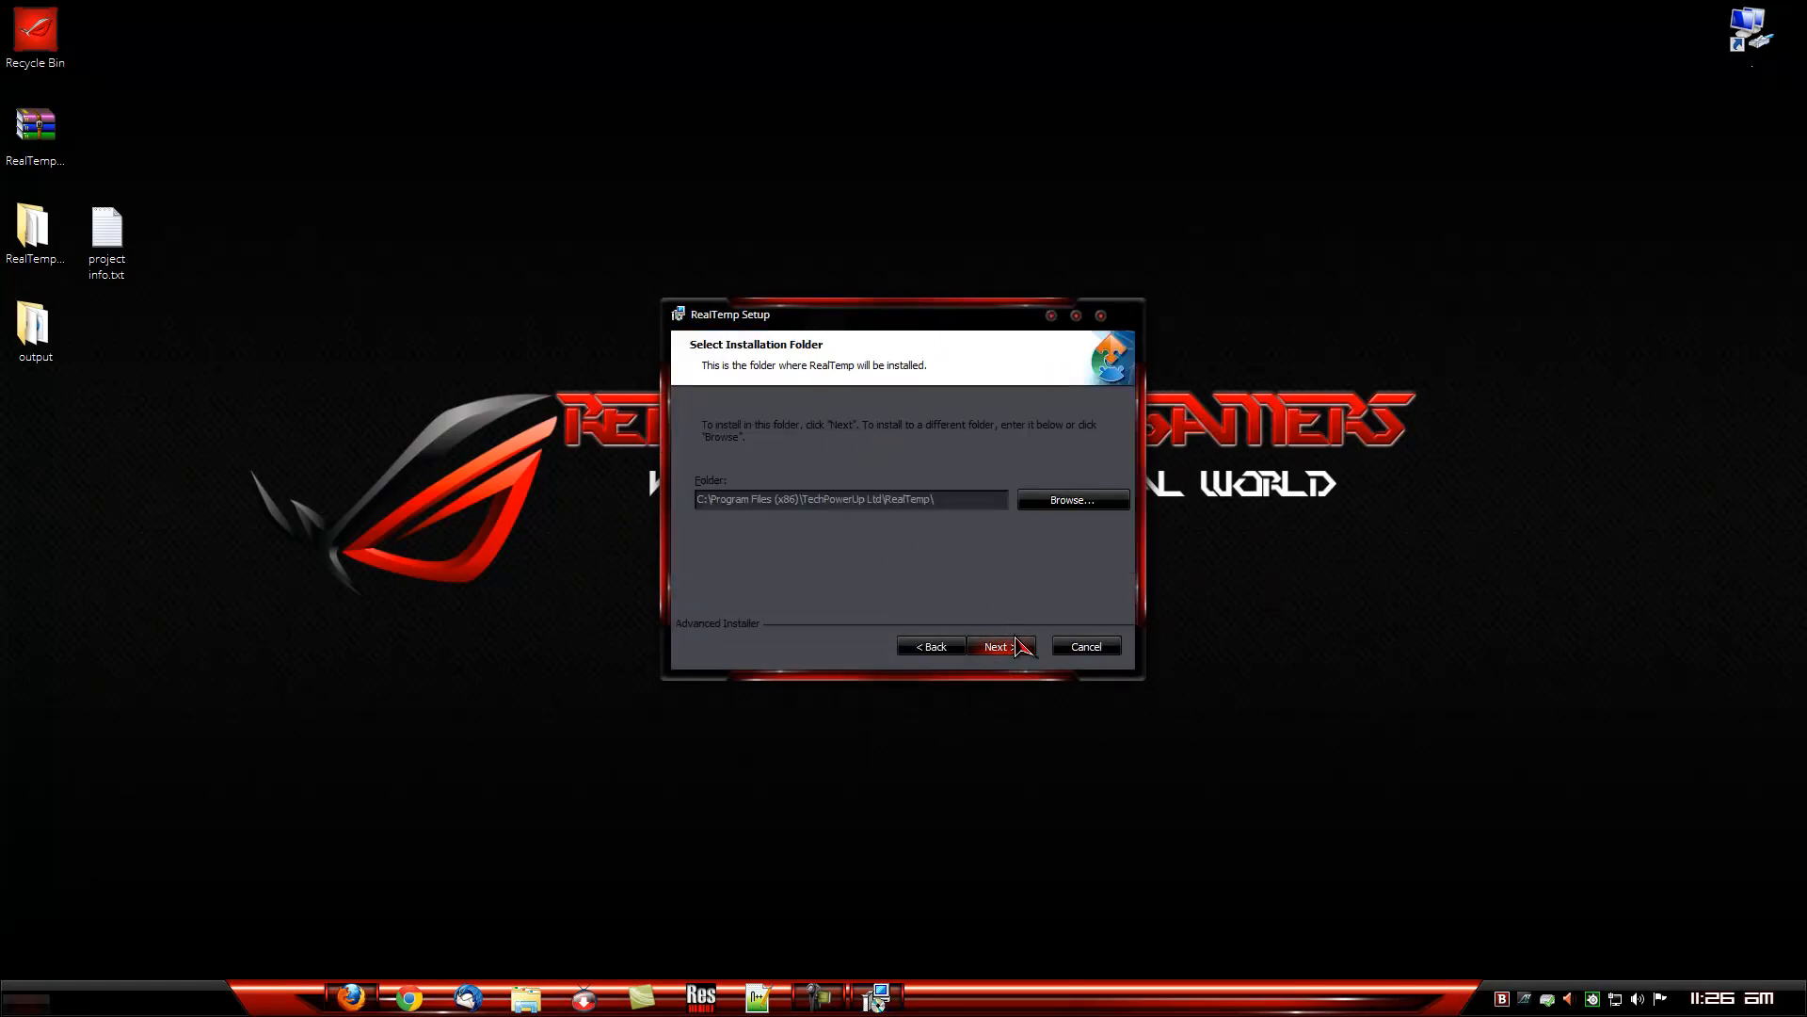
click(1013, 647)
click(994, 650)
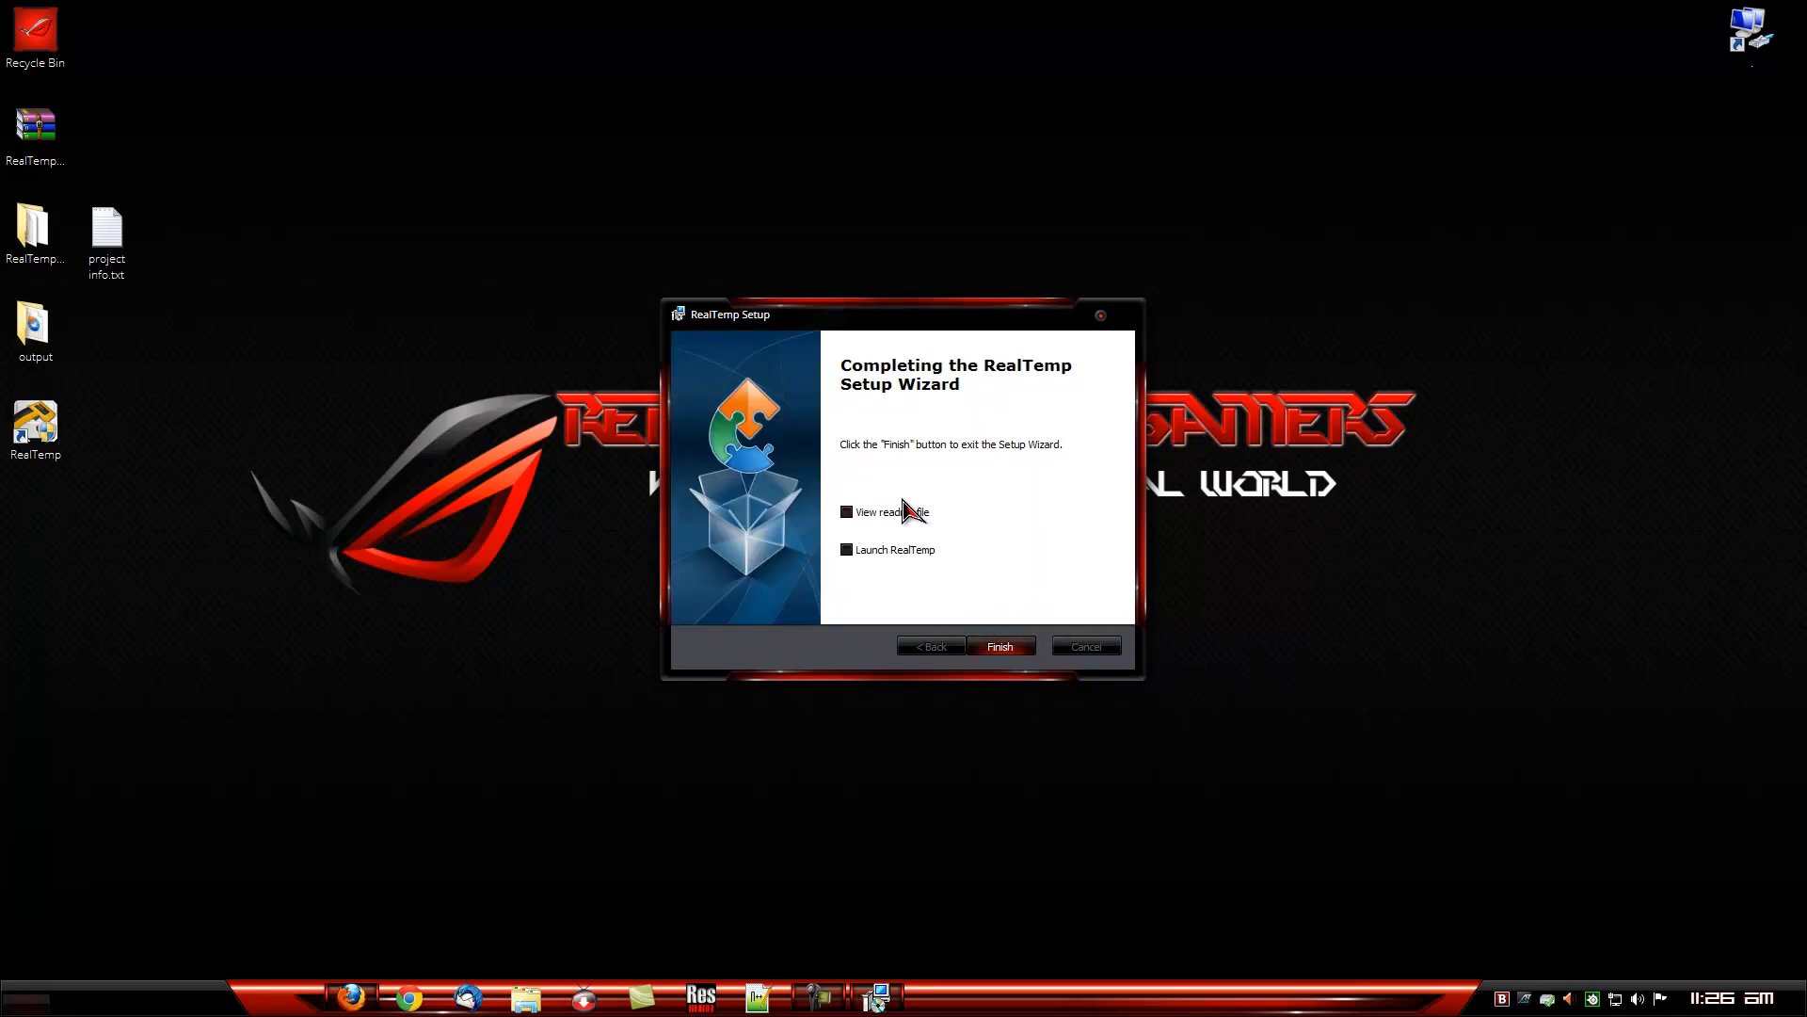
- Finish the setup with the view readme and Launch RealTemp options enabled, close the readme and move the RealTemp window aside
click(849, 513)
click(847, 550)
click(1014, 646)
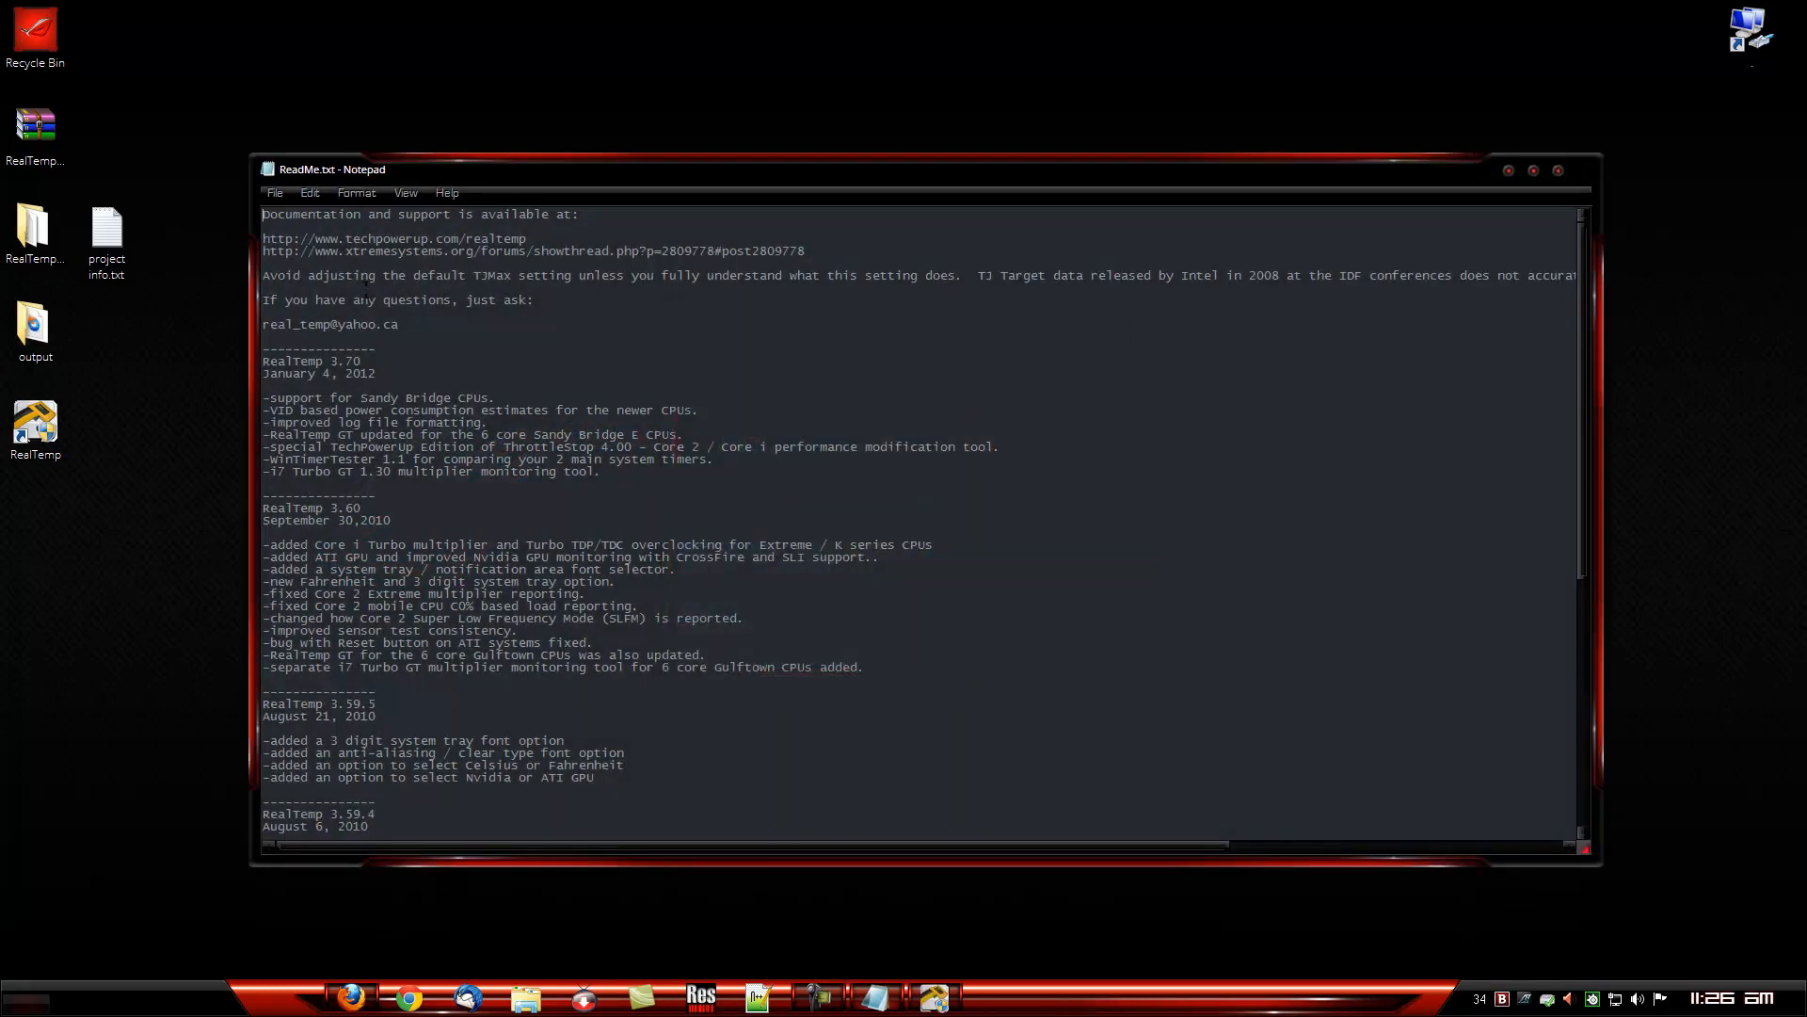
click(1559, 173)
drag(996, 356, 1045, 175)
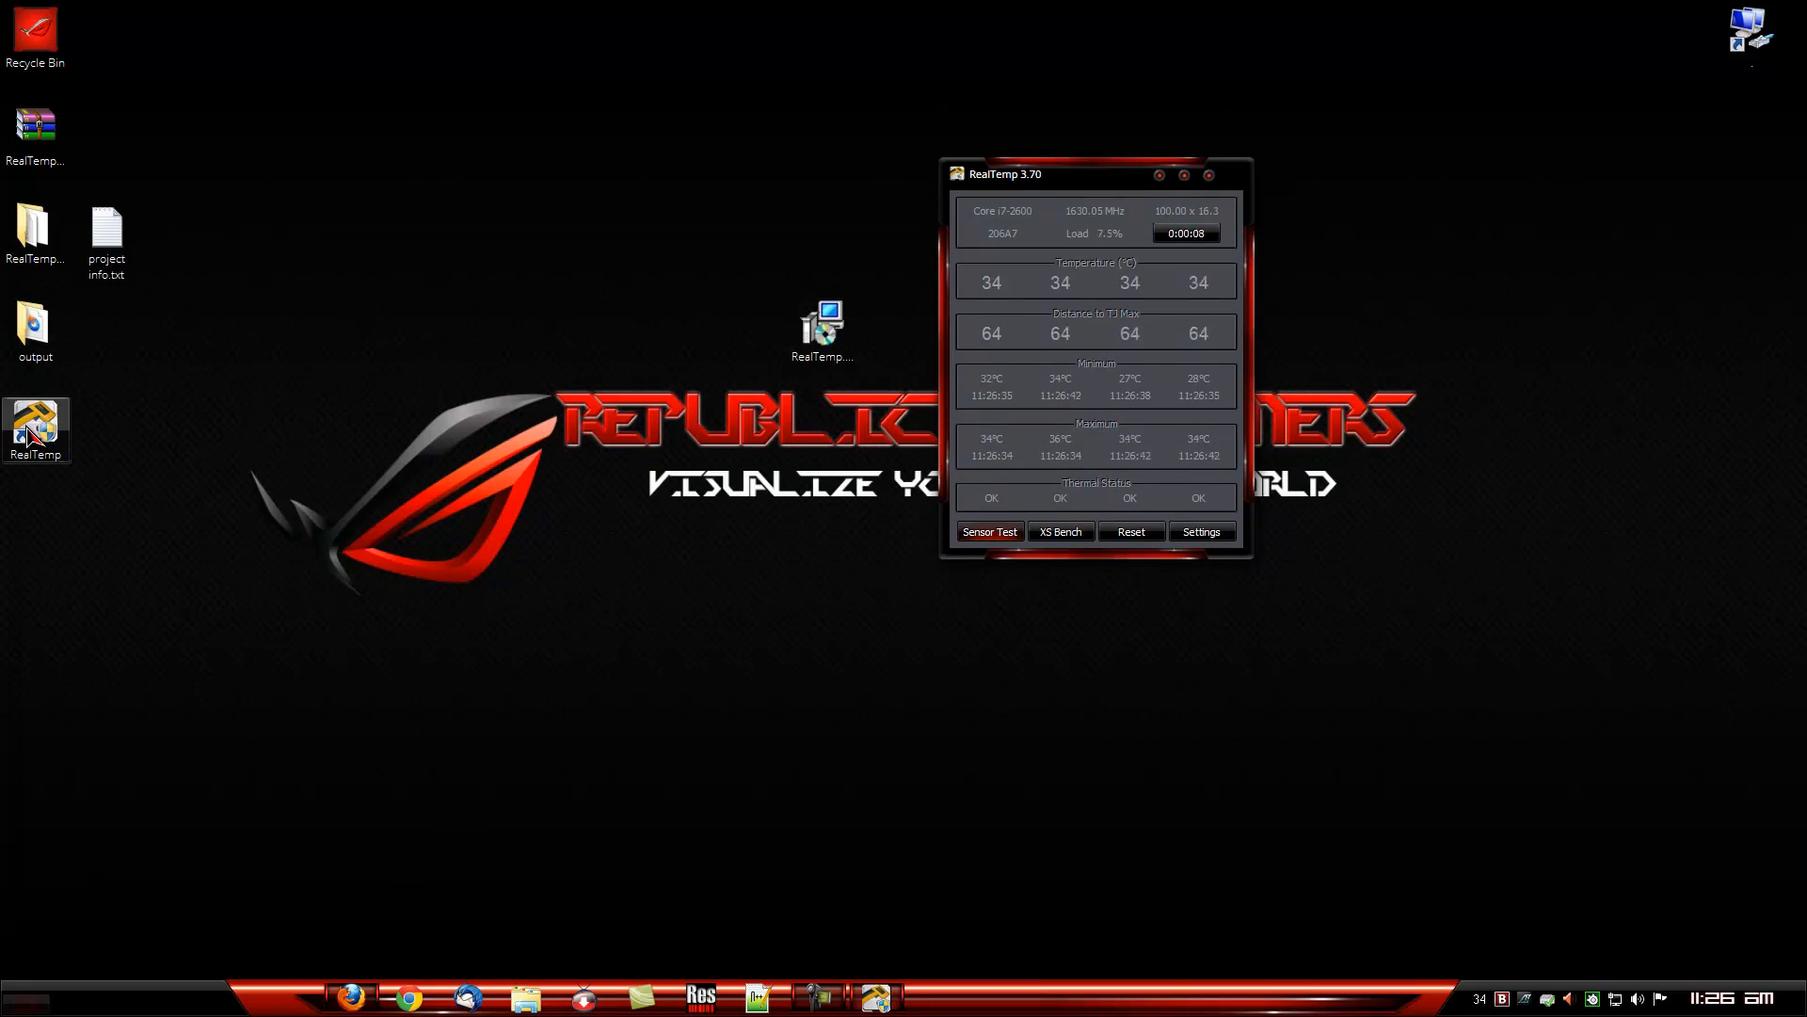
- Check the COPYRIGHT, ReadMe and RealTemp shortcuts under TechPowerUp Ltd in the Start menu's program list, and close the running RealTemp
click(28, 1002)
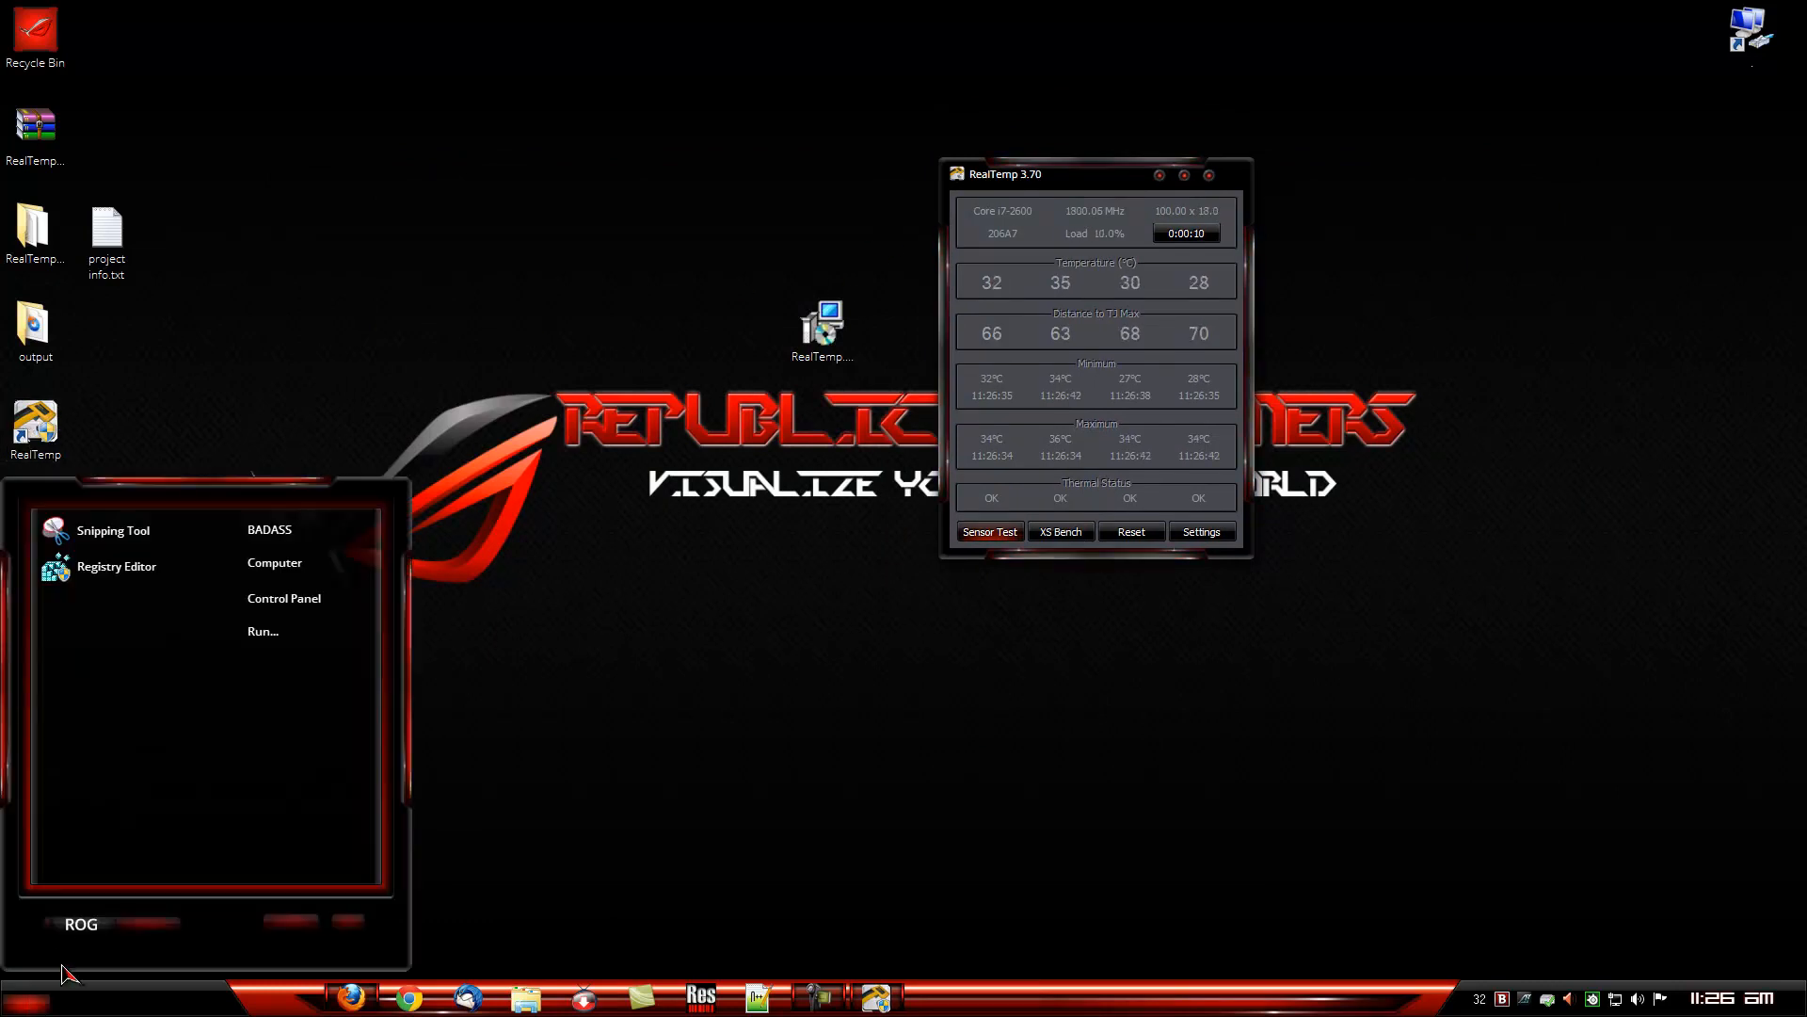
click(166, 941)
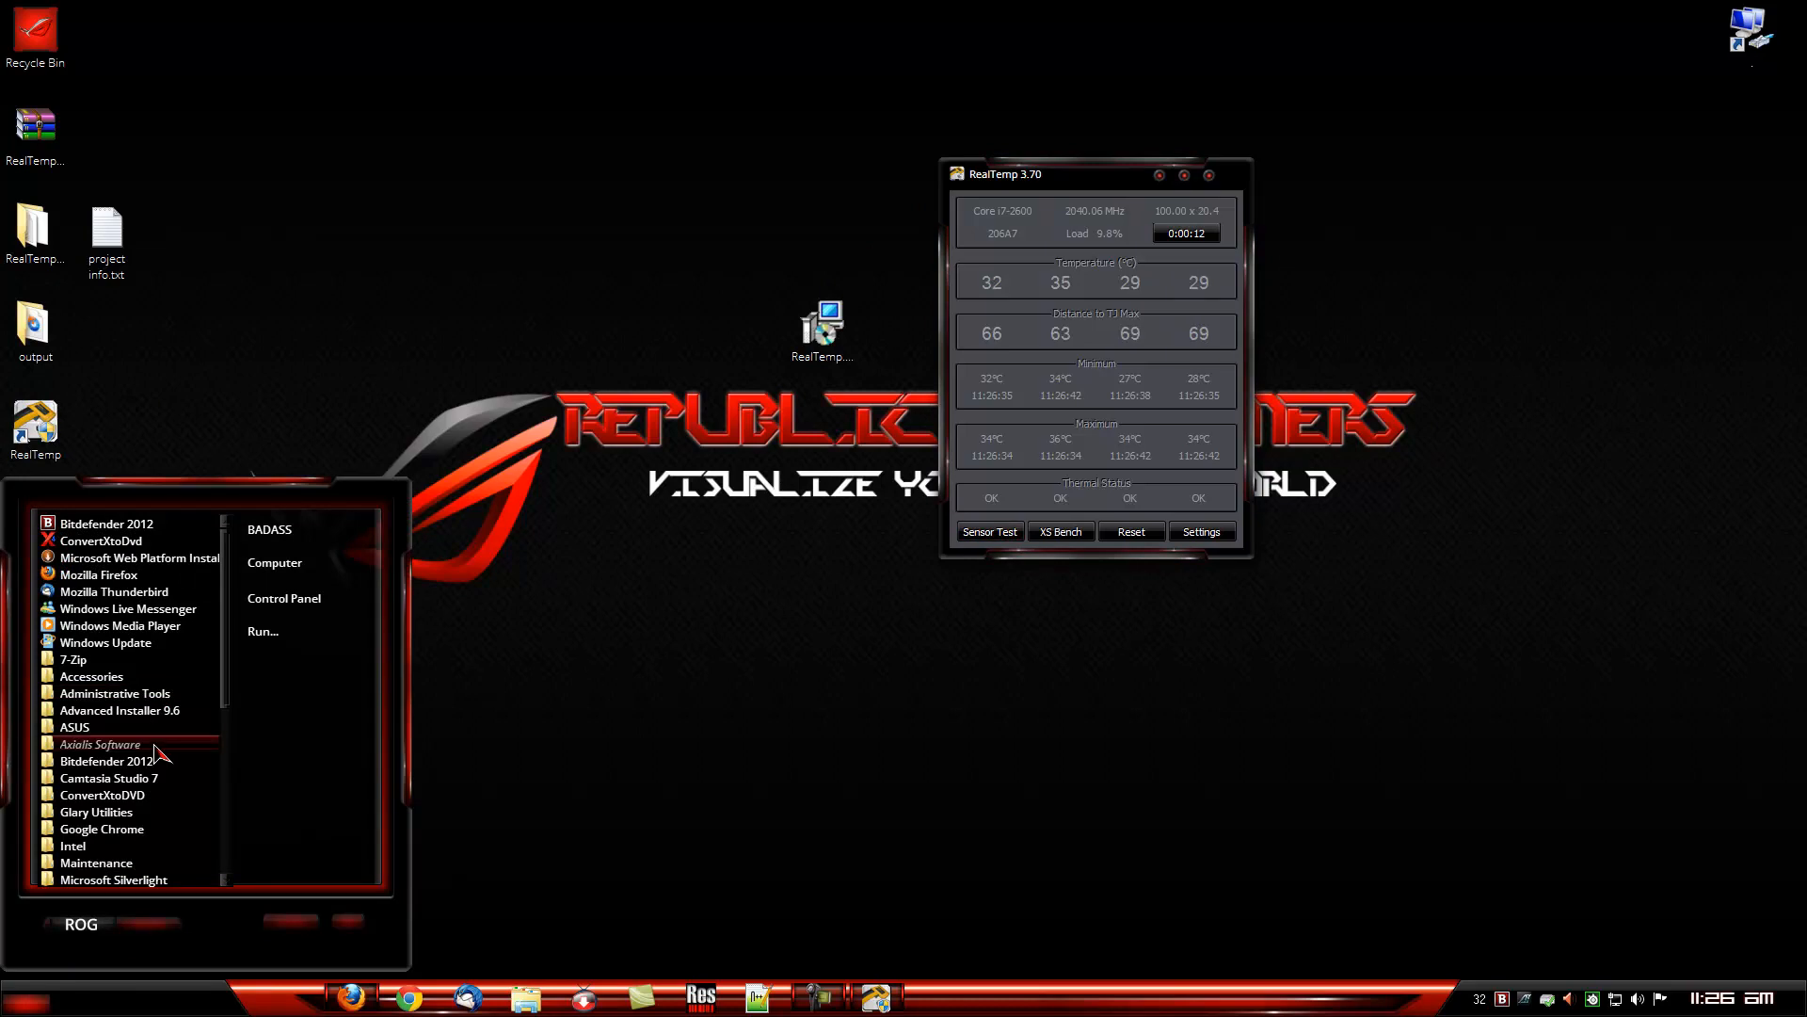
scroll(150, 697, down, 6)
scroll(137, 682, down, 1)
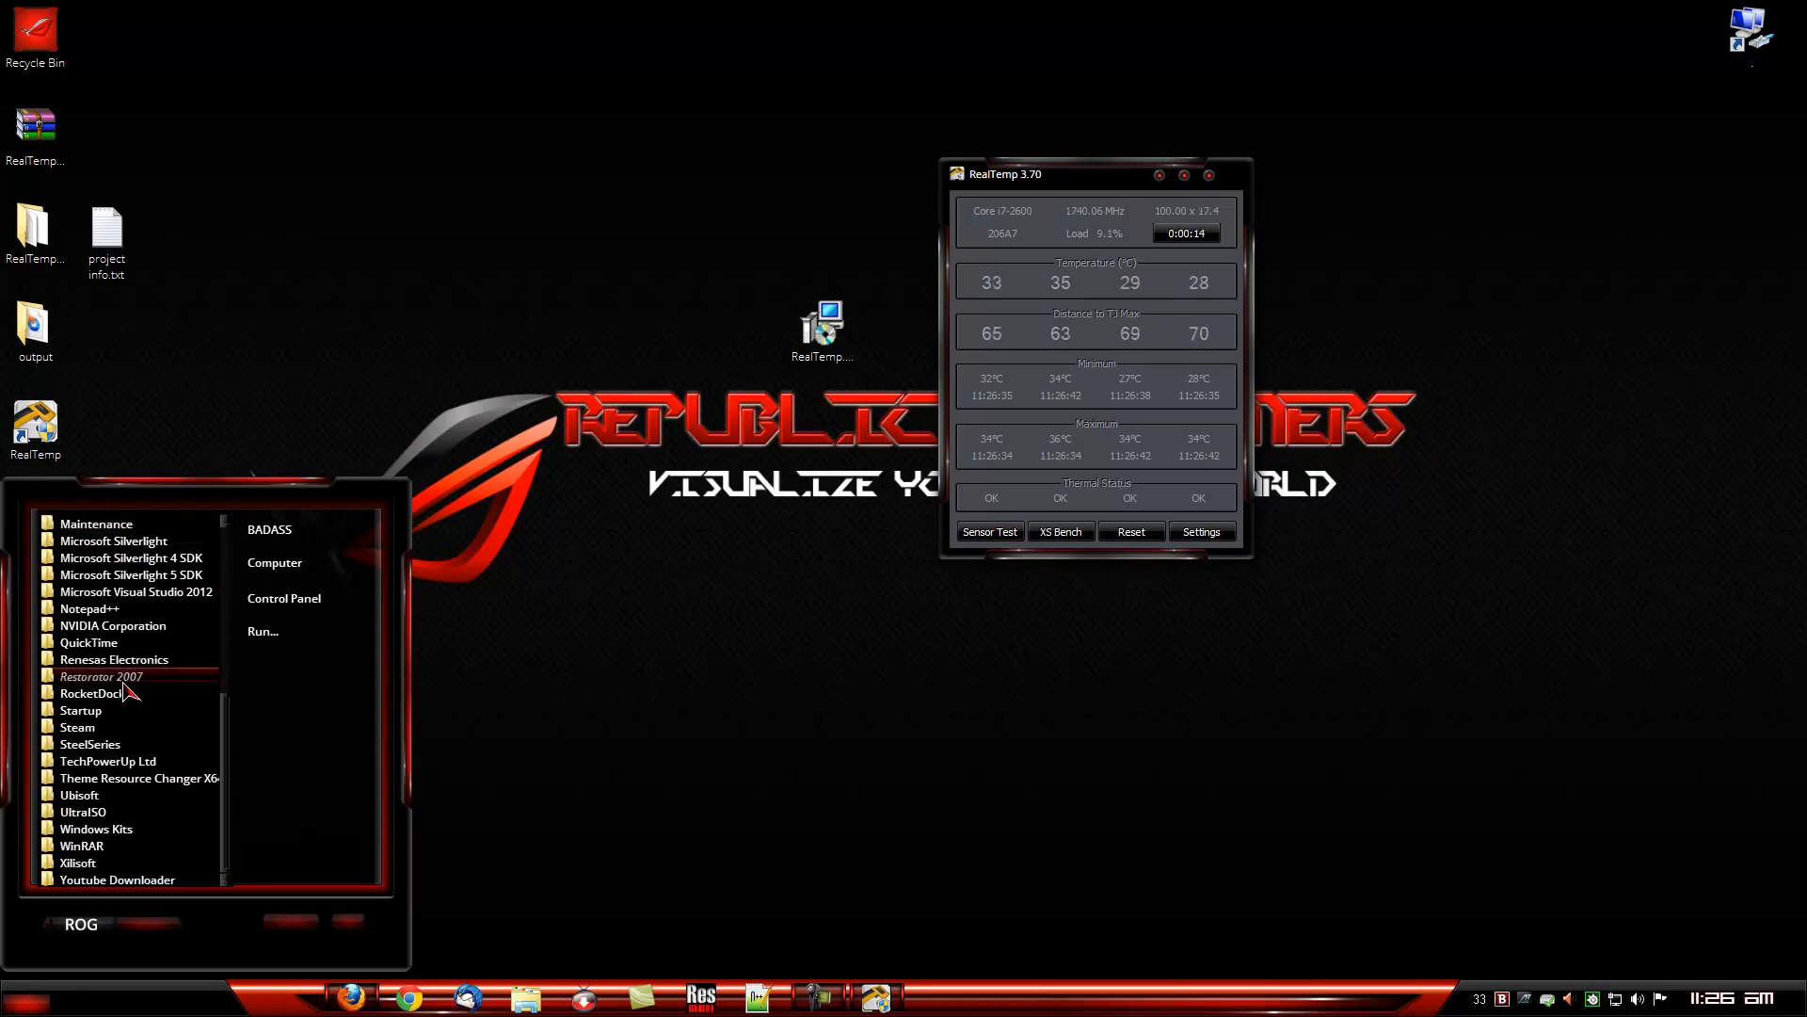
click(121, 764)
click(105, 778)
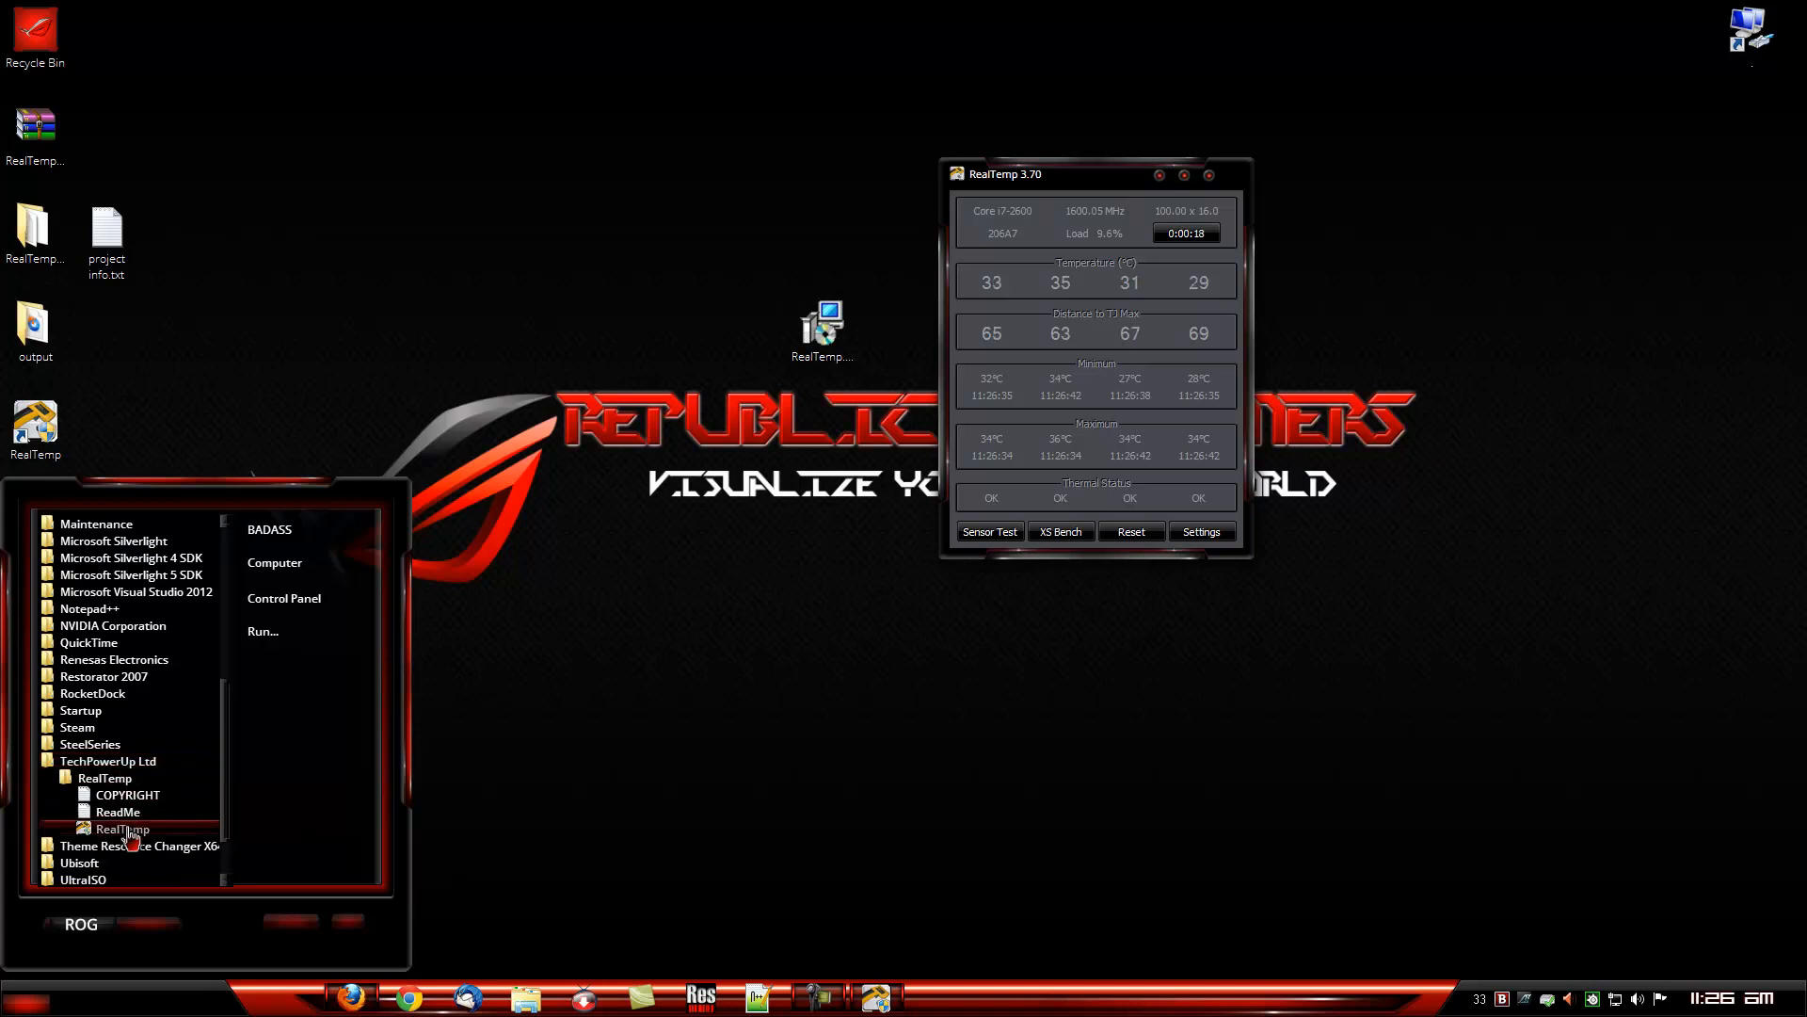
click(81, 763)
click(577, 772)
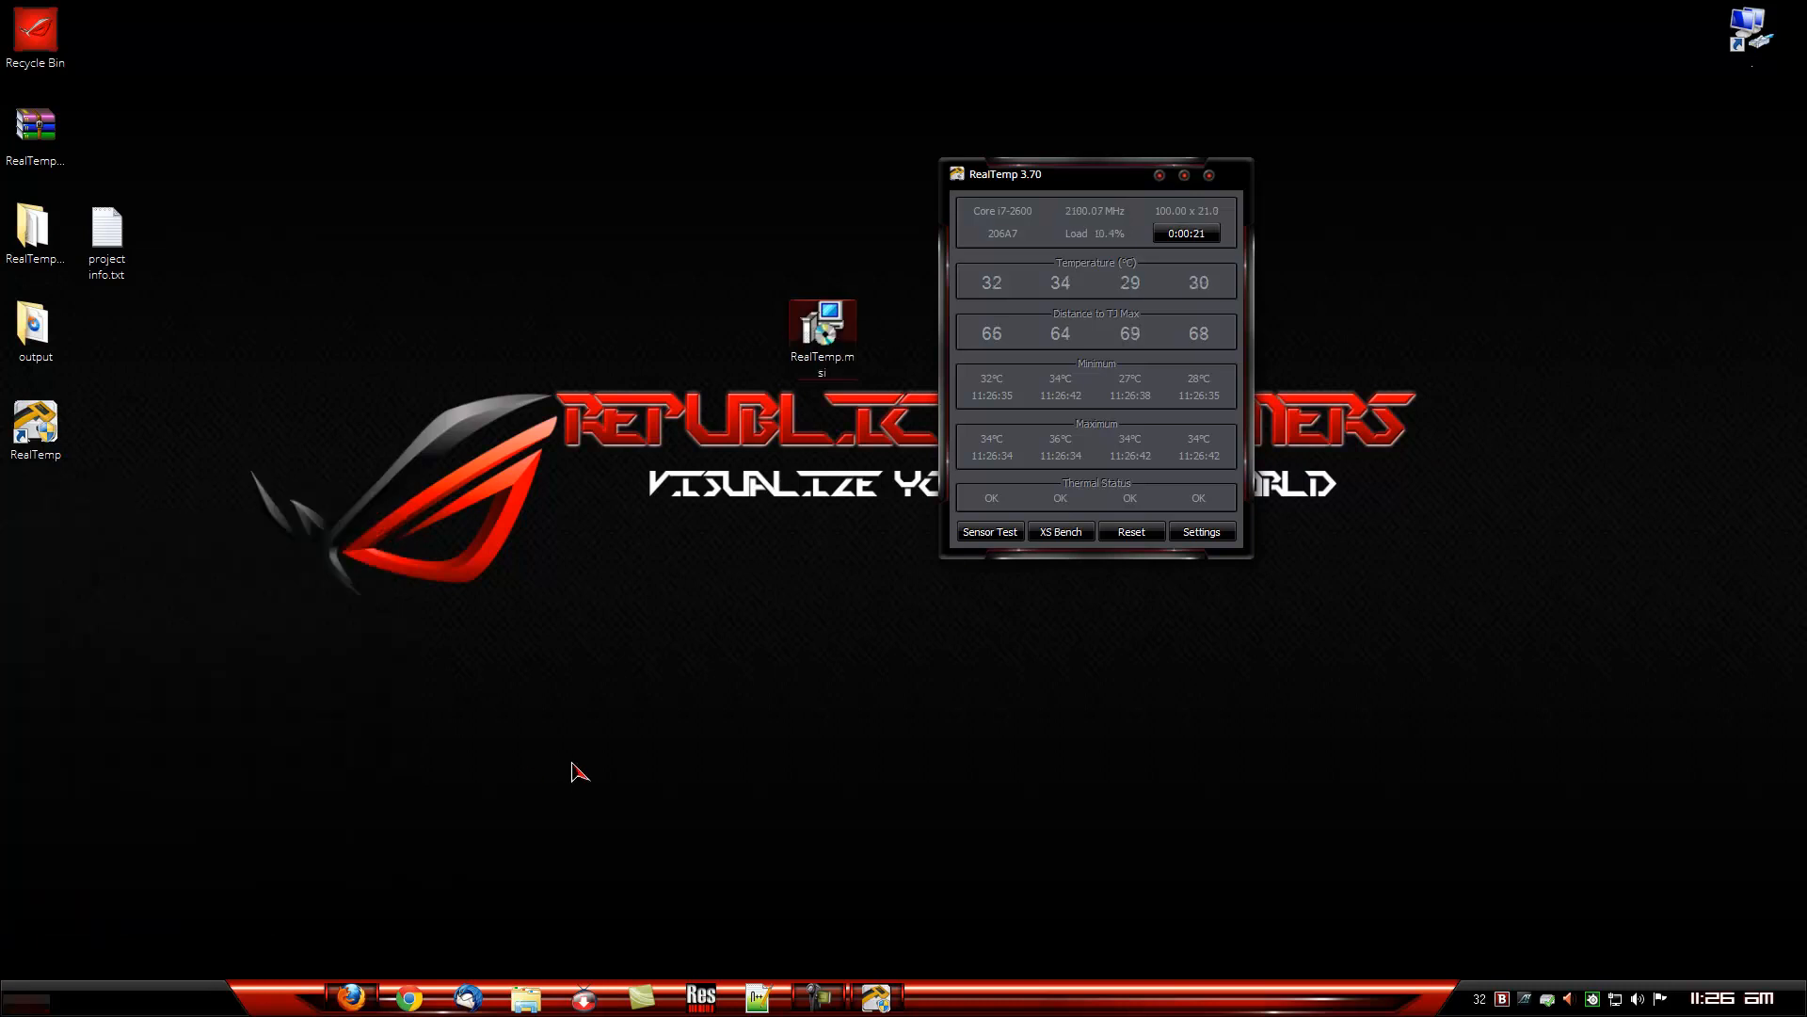
click(1210, 176)
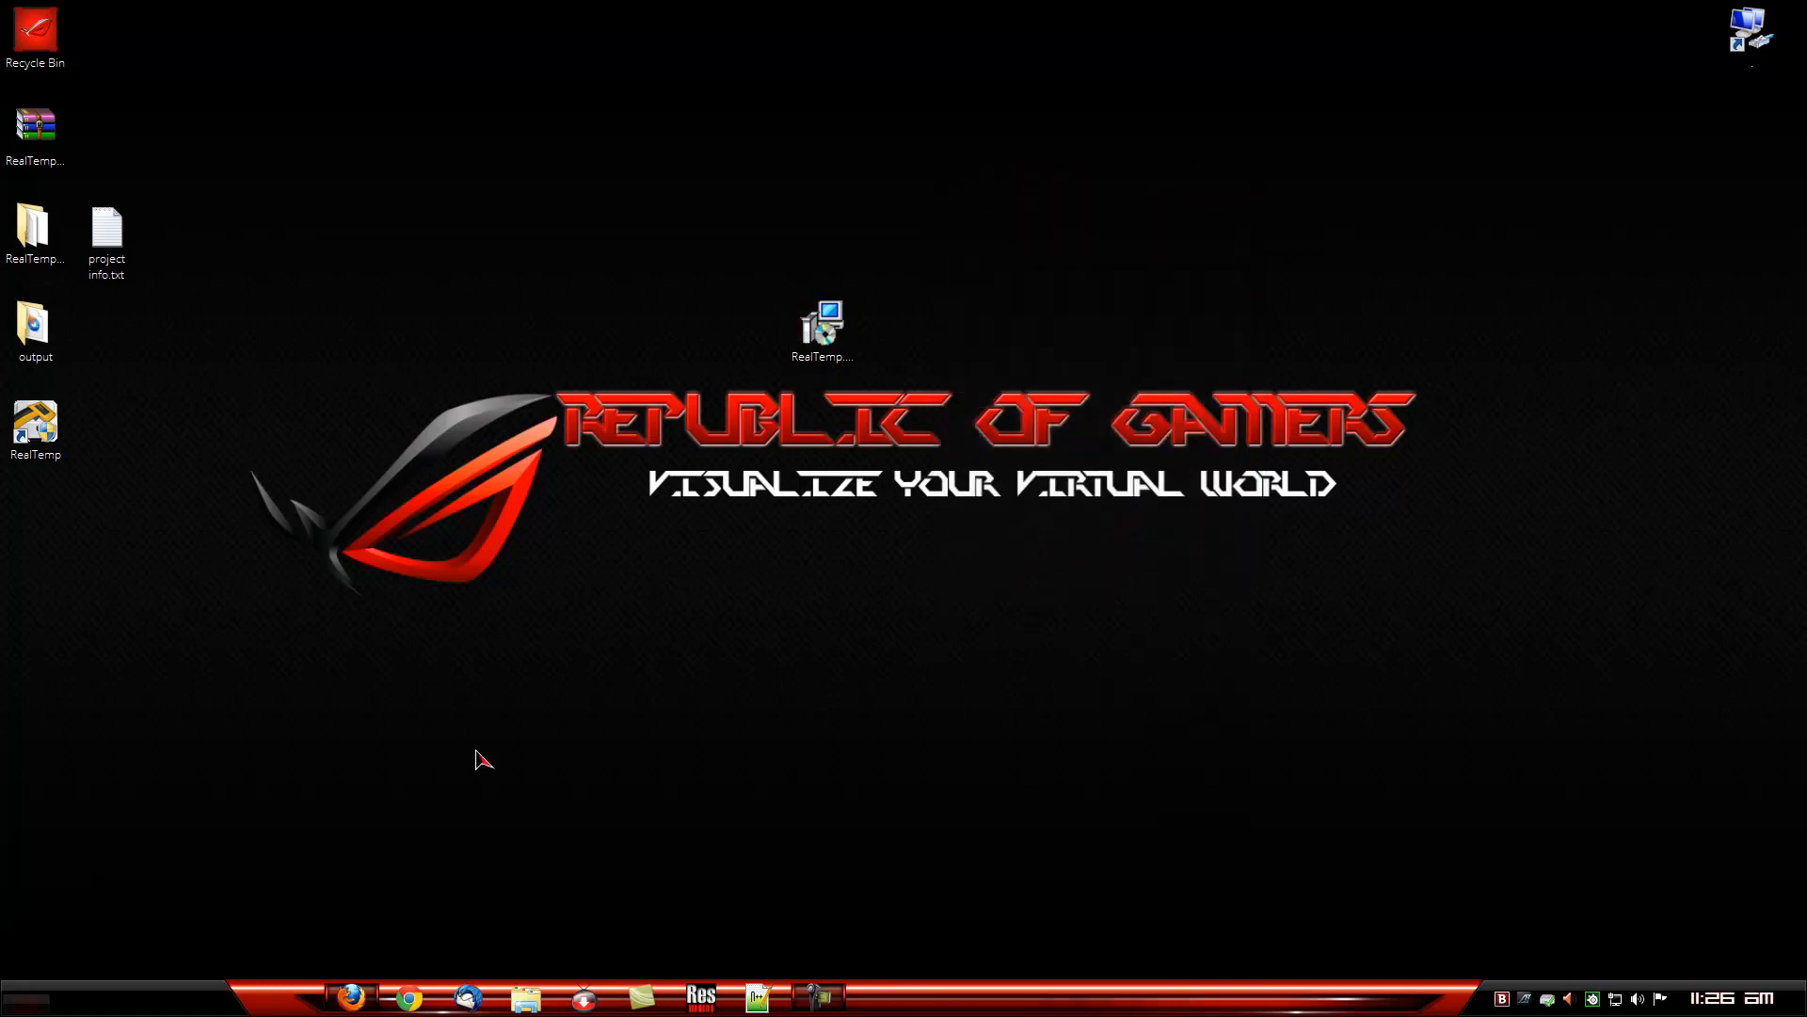
- Examine the installed RealTemp files inside the TechPowerUp Ltd folder of Program Files (x86), and close the folder window
right_click(524, 1003)
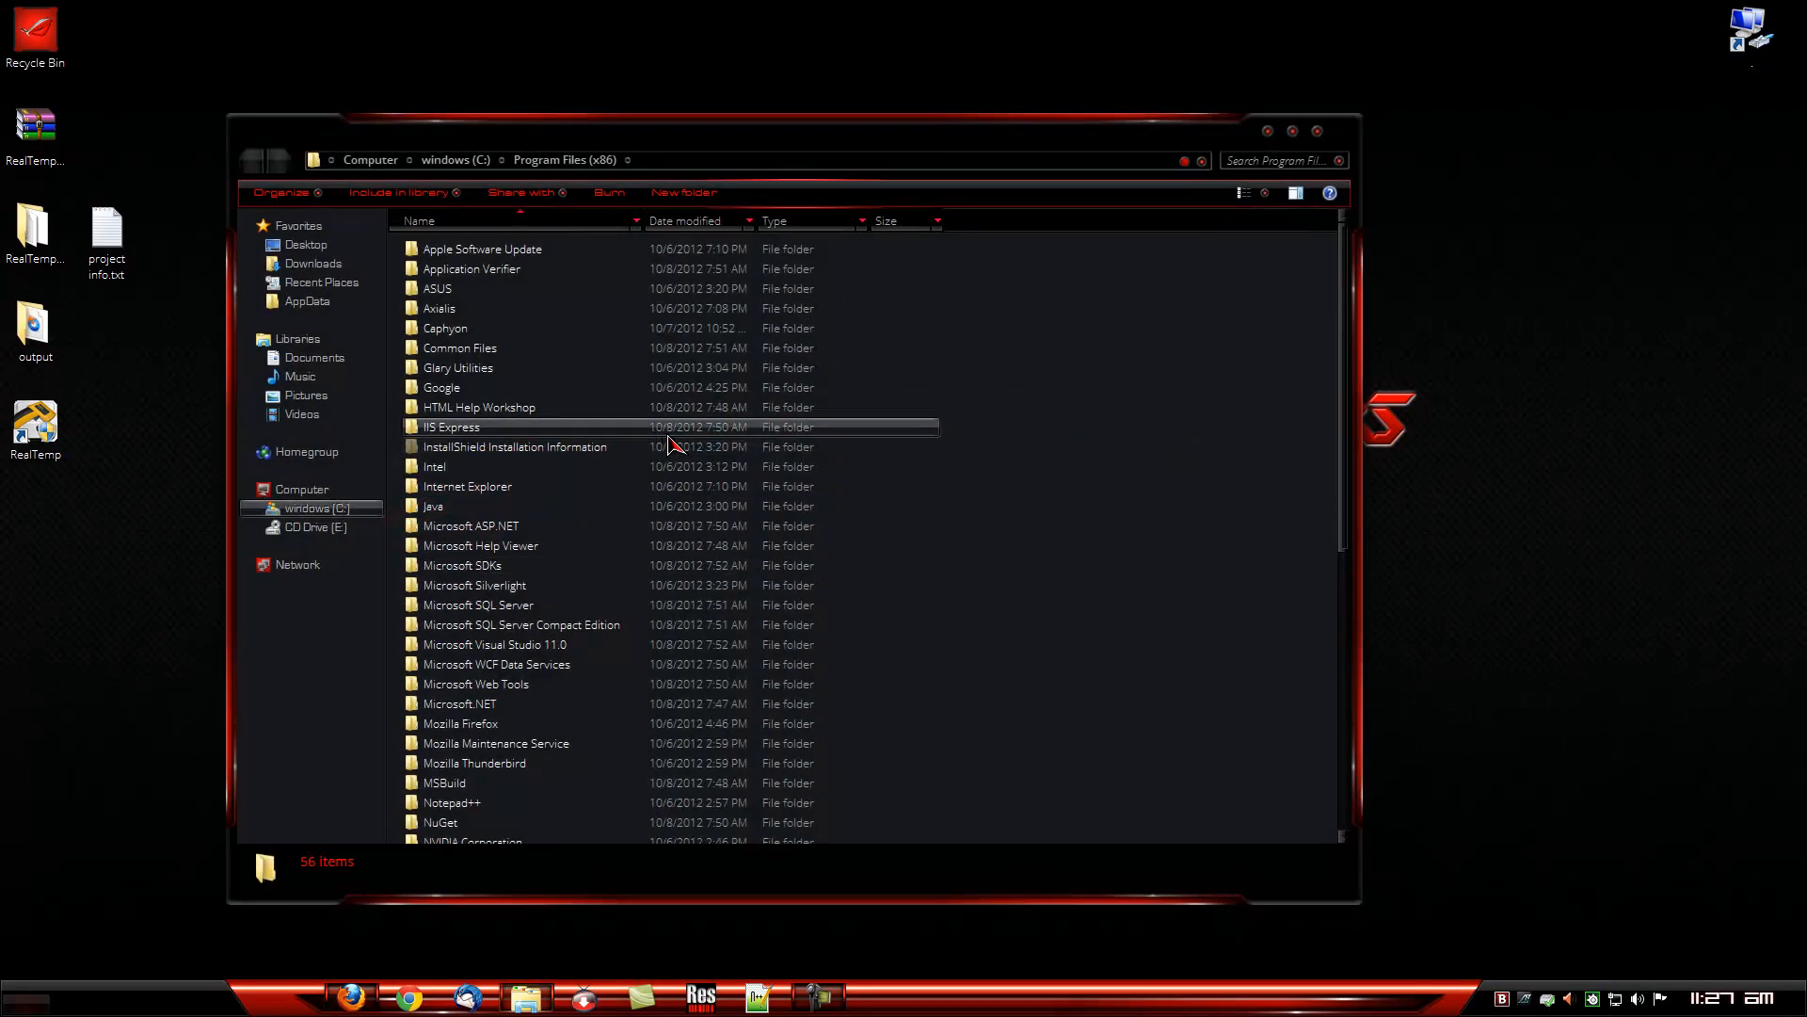
scroll(511, 511, down, 6)
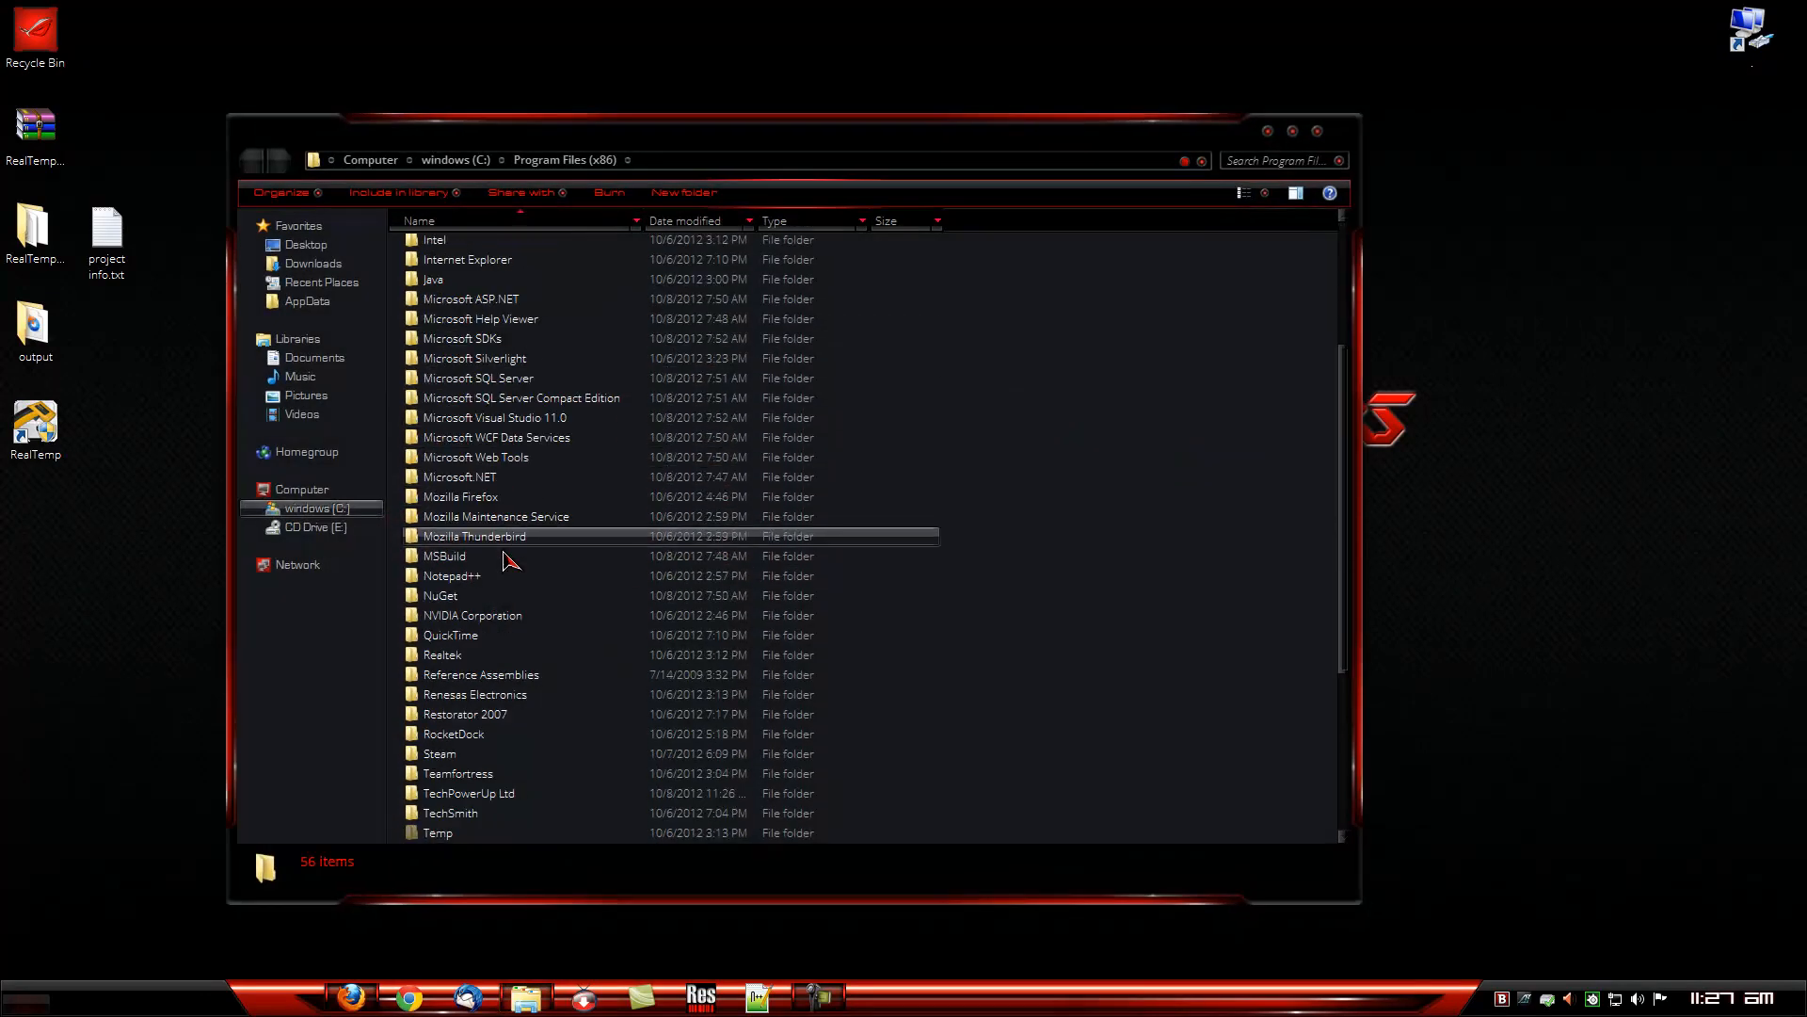
double_click(489, 738)
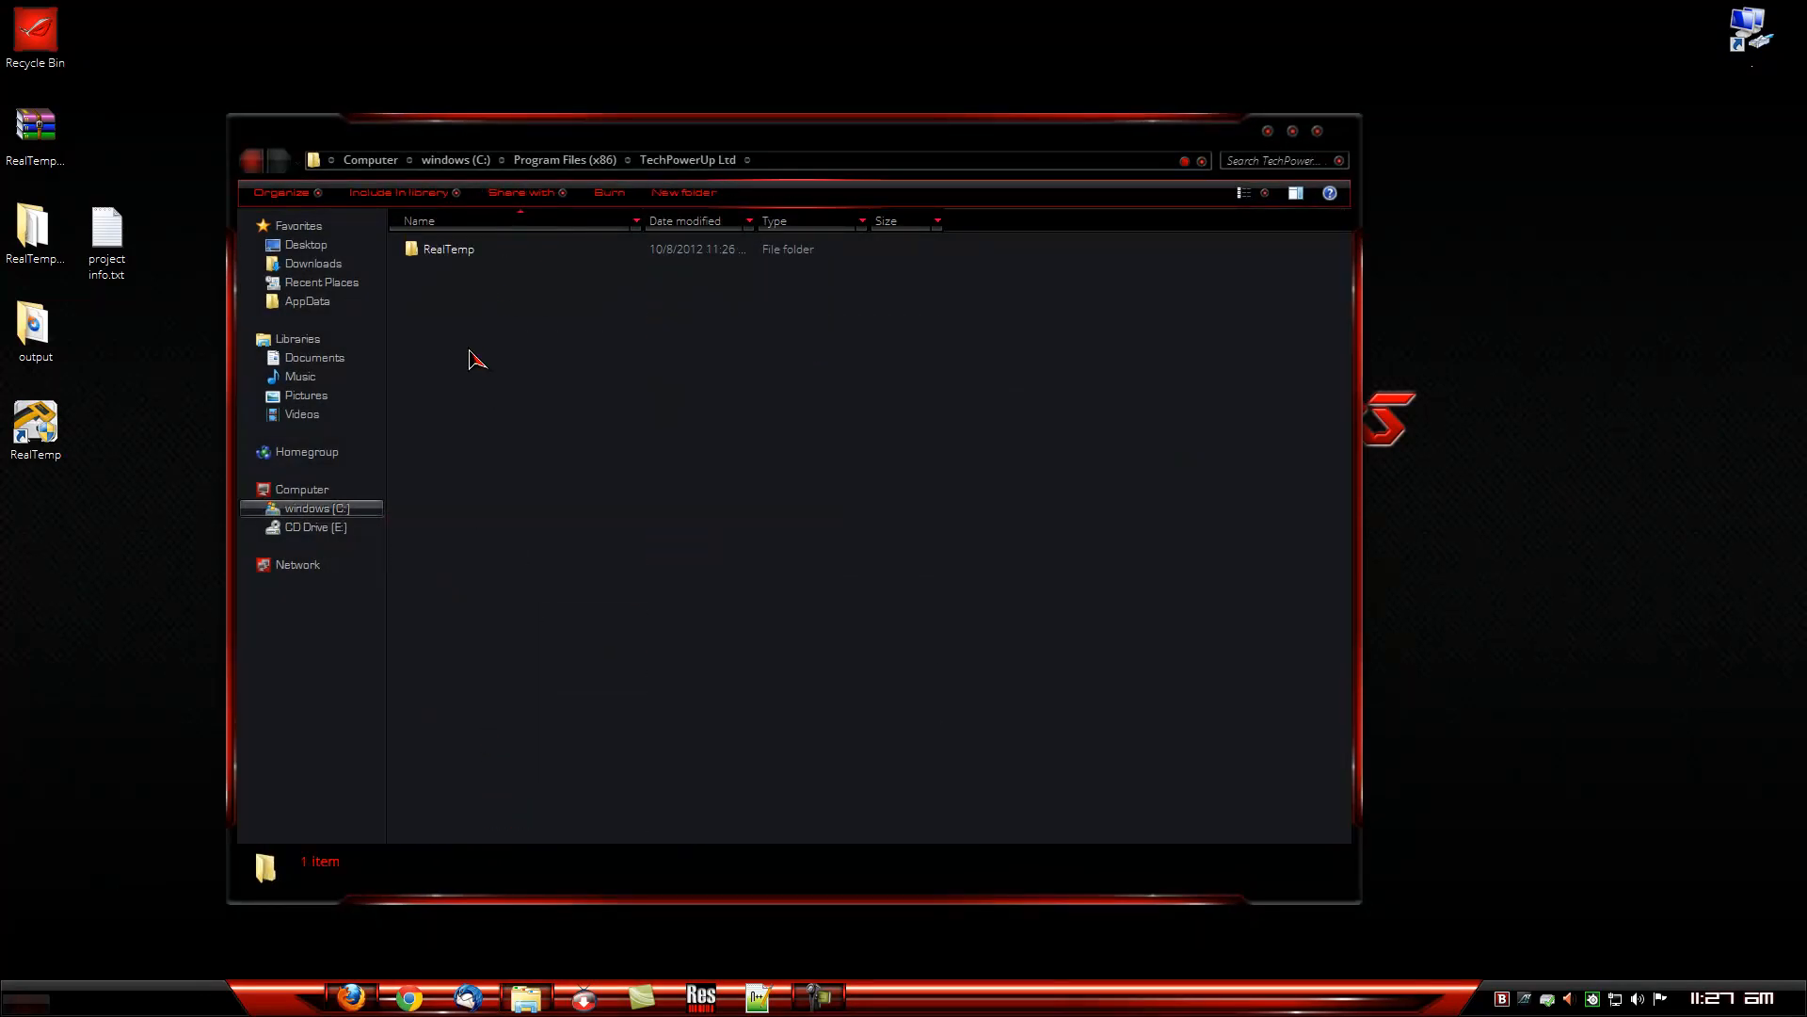
double_click(444, 260)
double_click(442, 257)
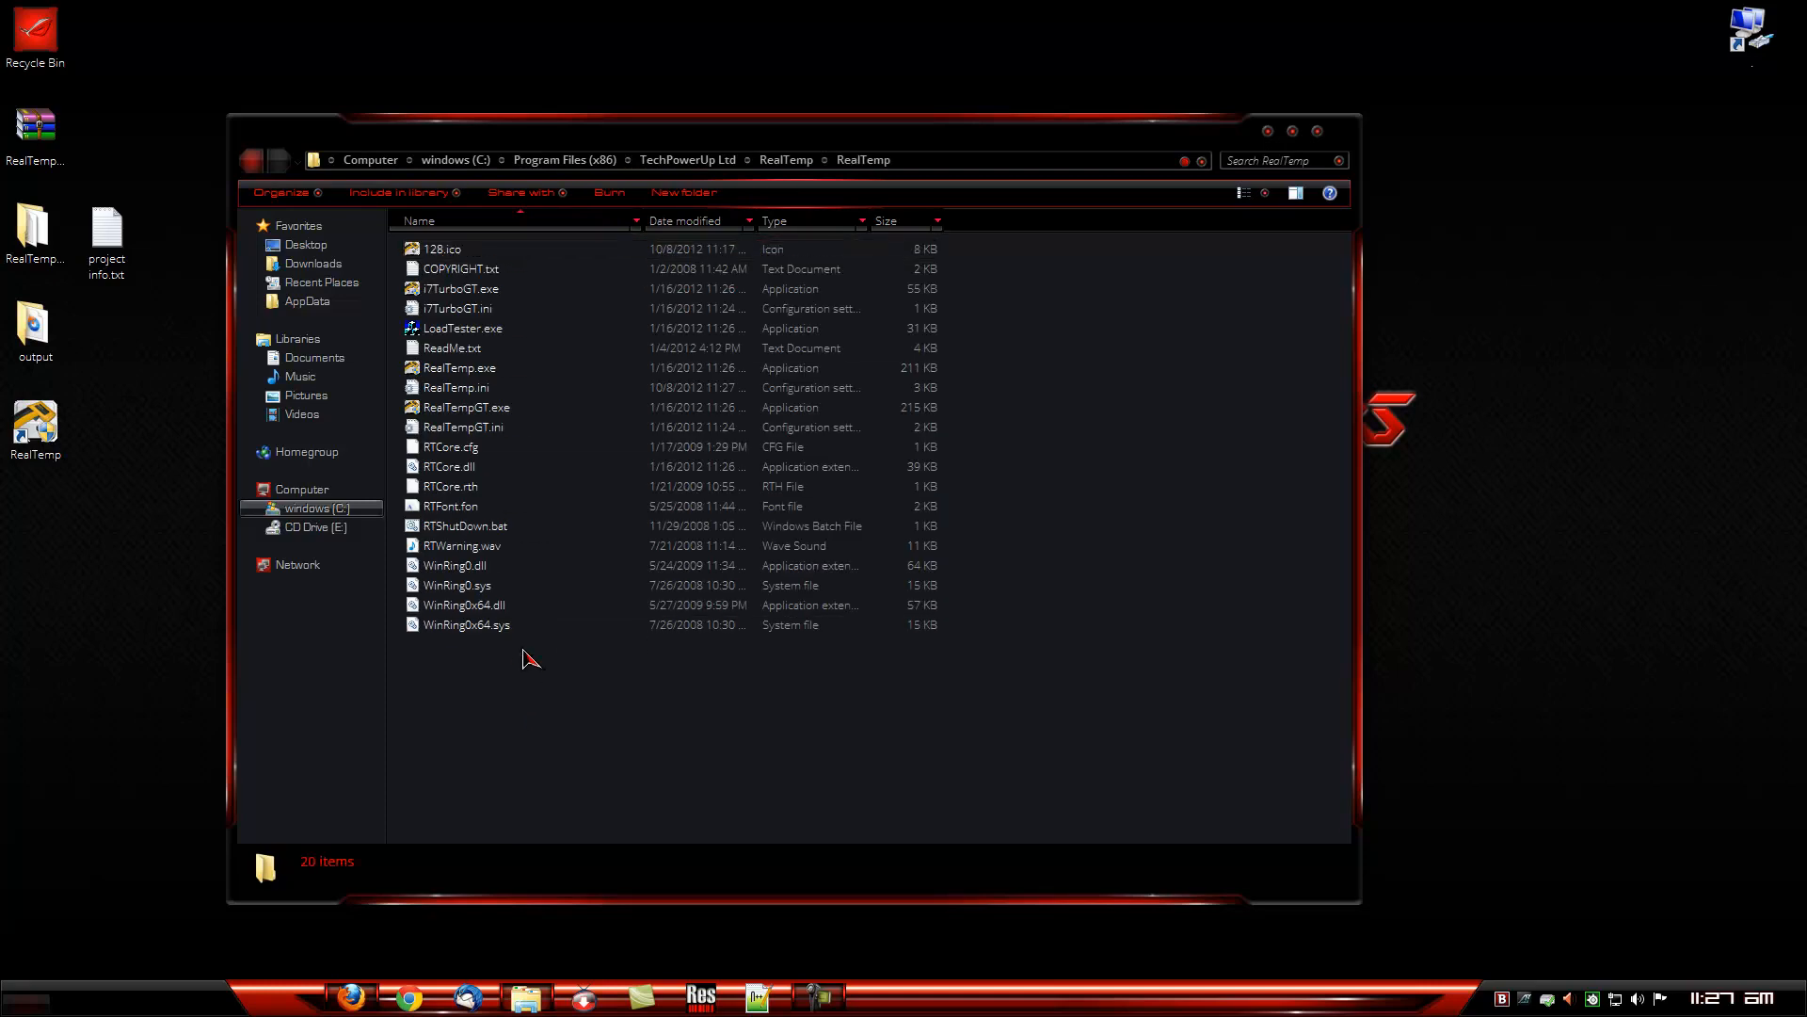
click(253, 160)
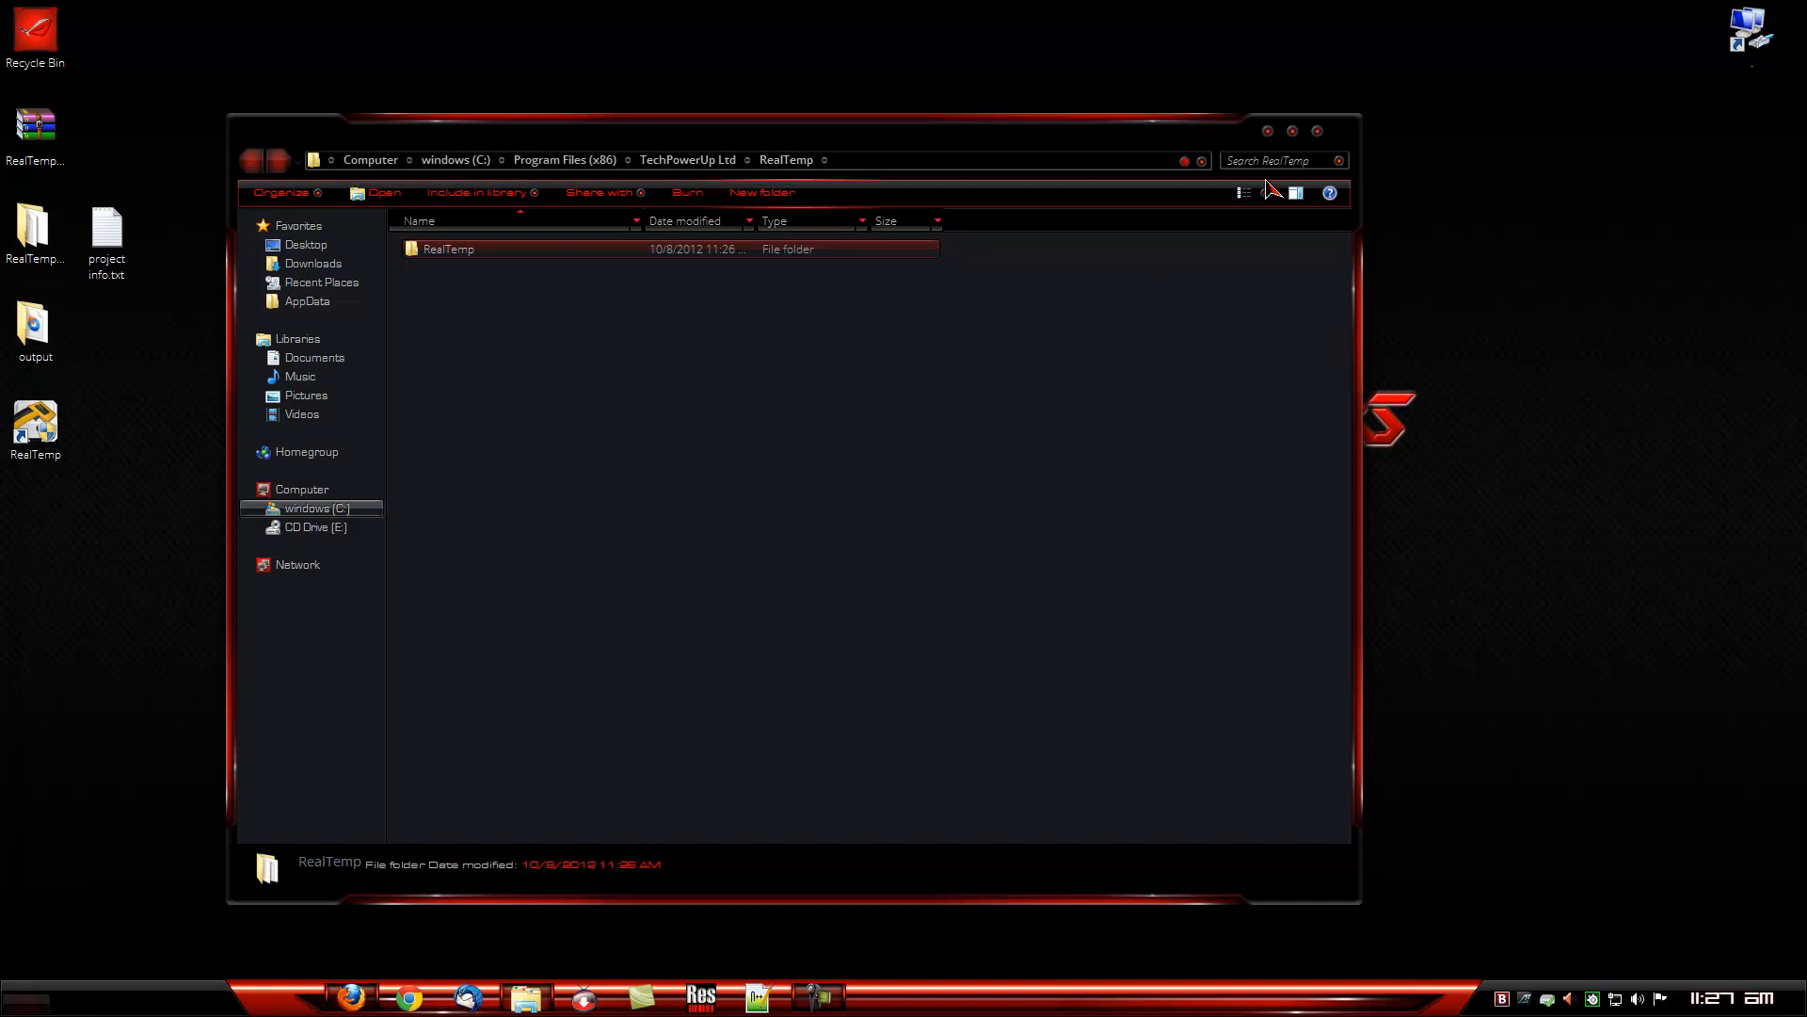
click(1317, 131)
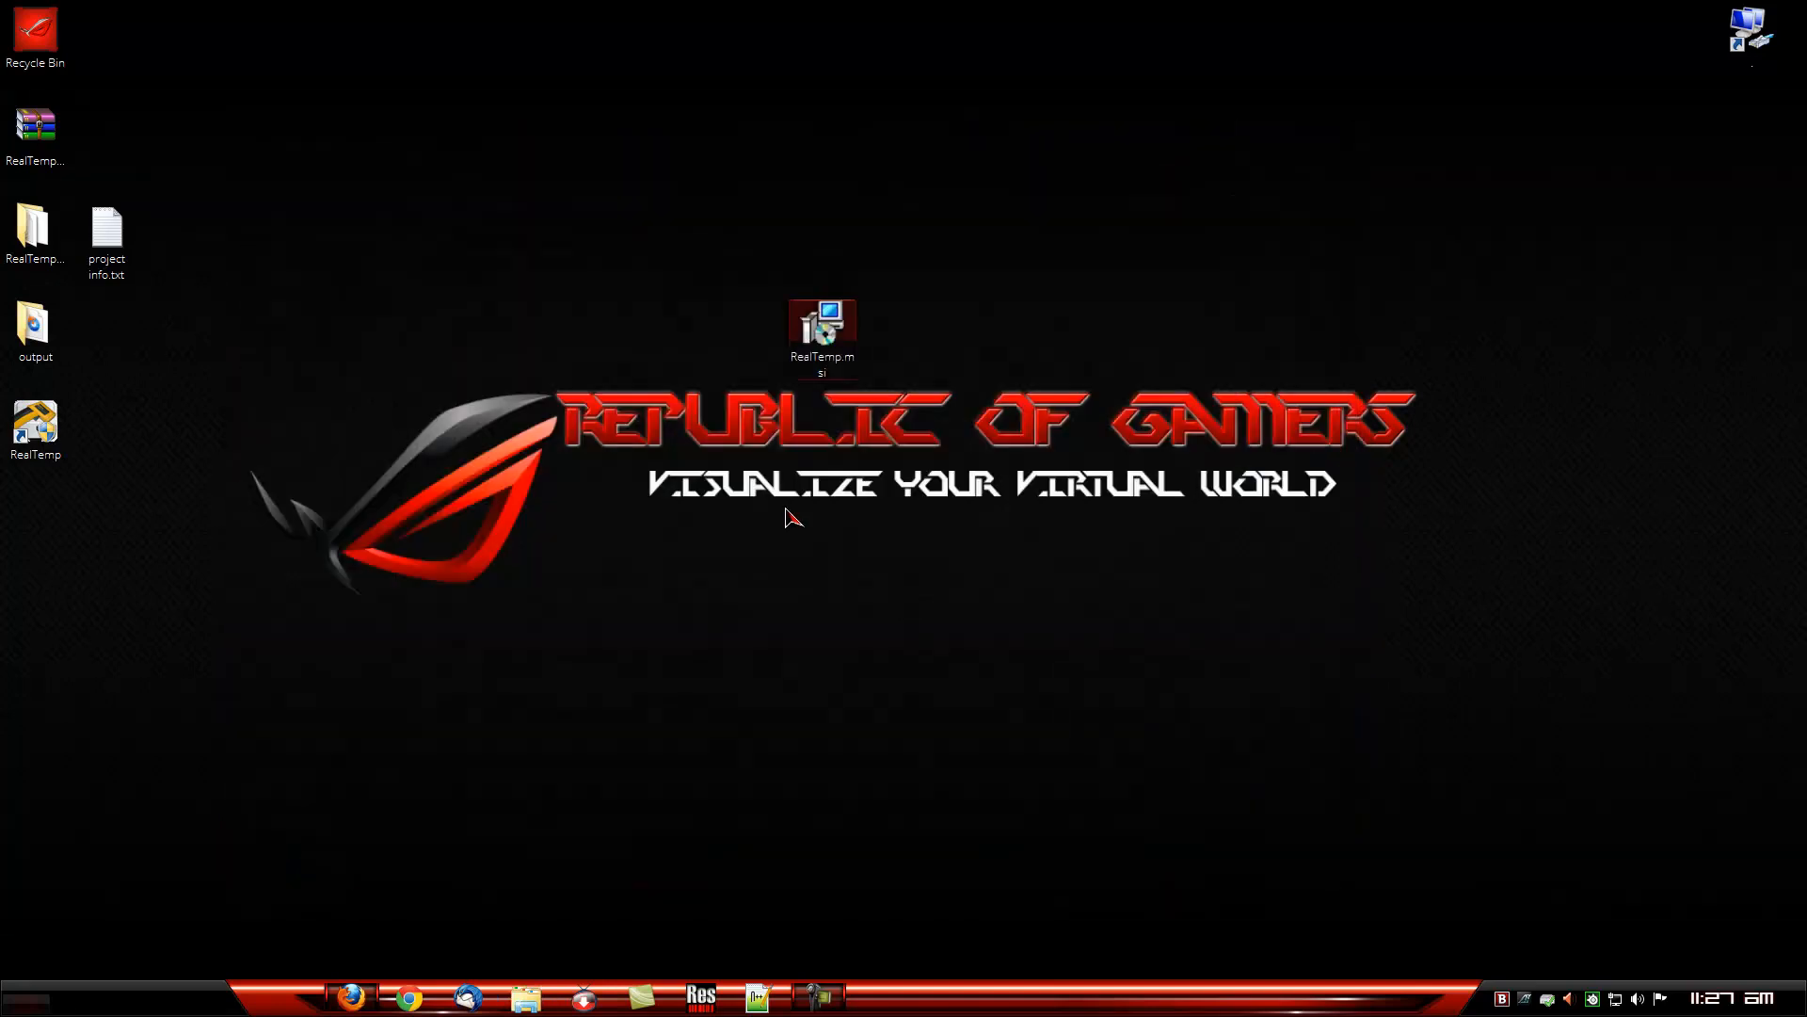
- Move the RealTemp.msi icon to another spot on the desktop and uninstall RealTemp through Programs and Features
drag(834, 329, 691, 232)
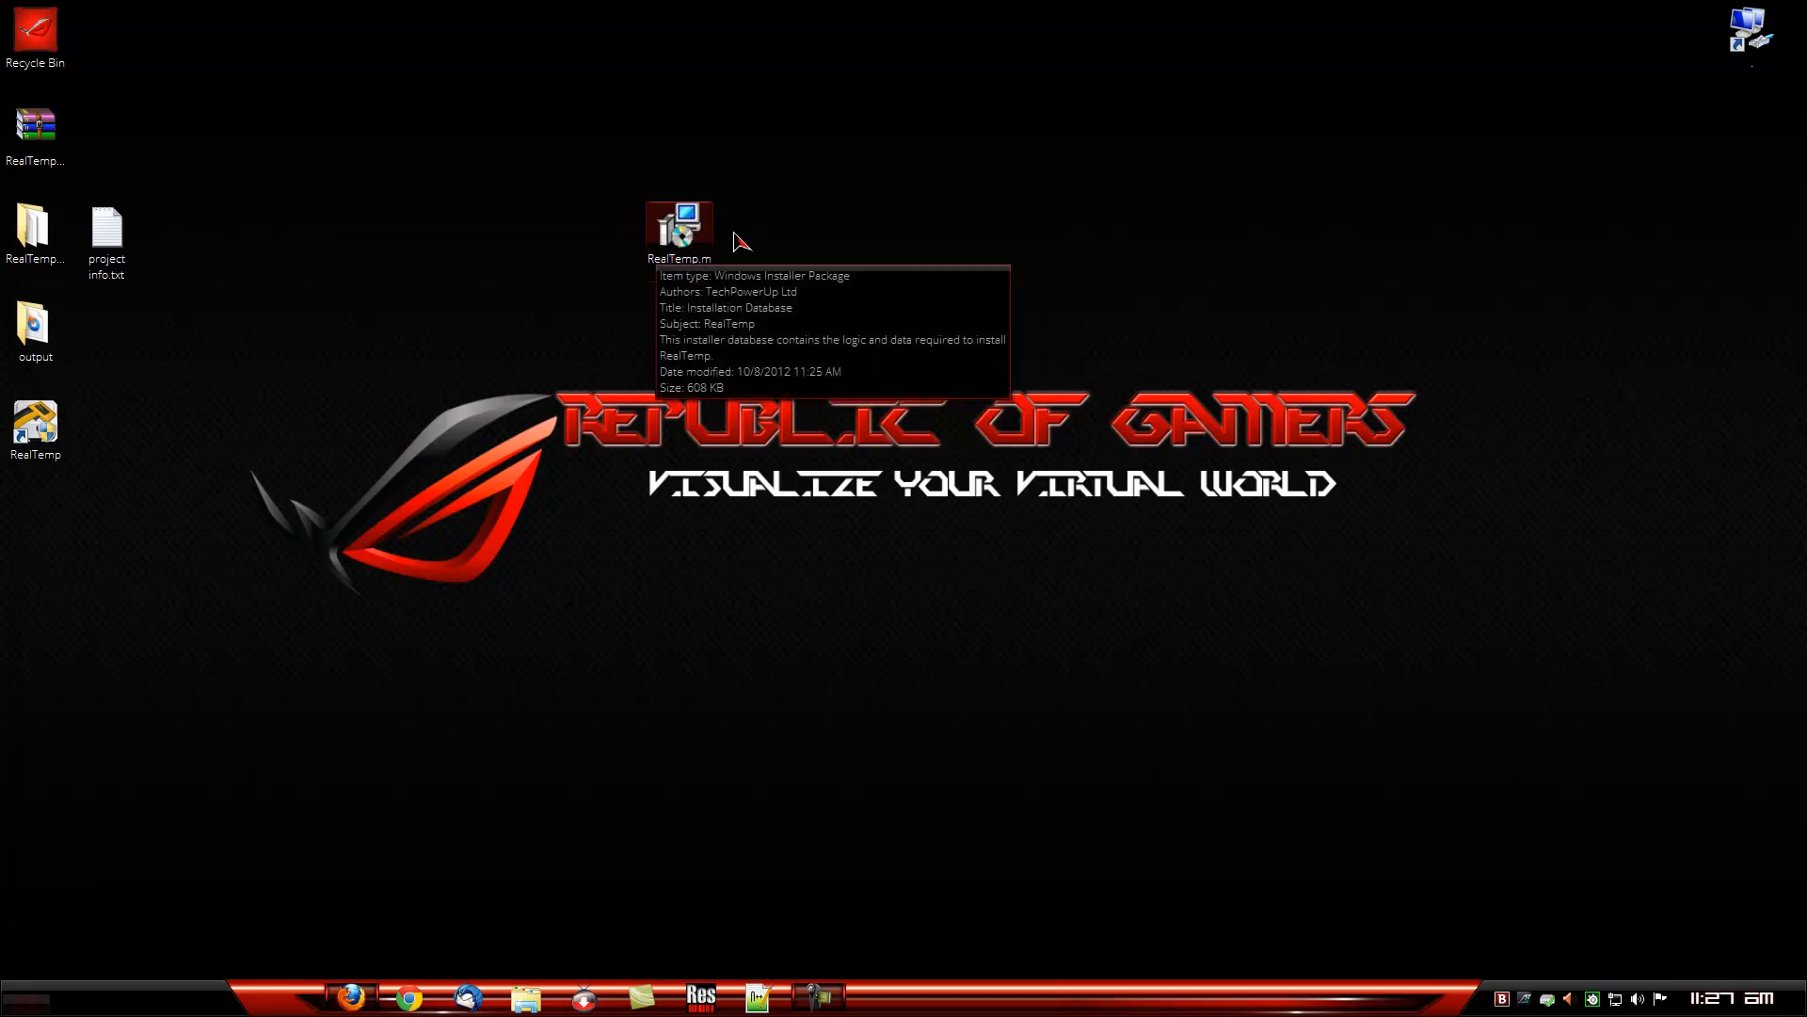
click(28, 1000)
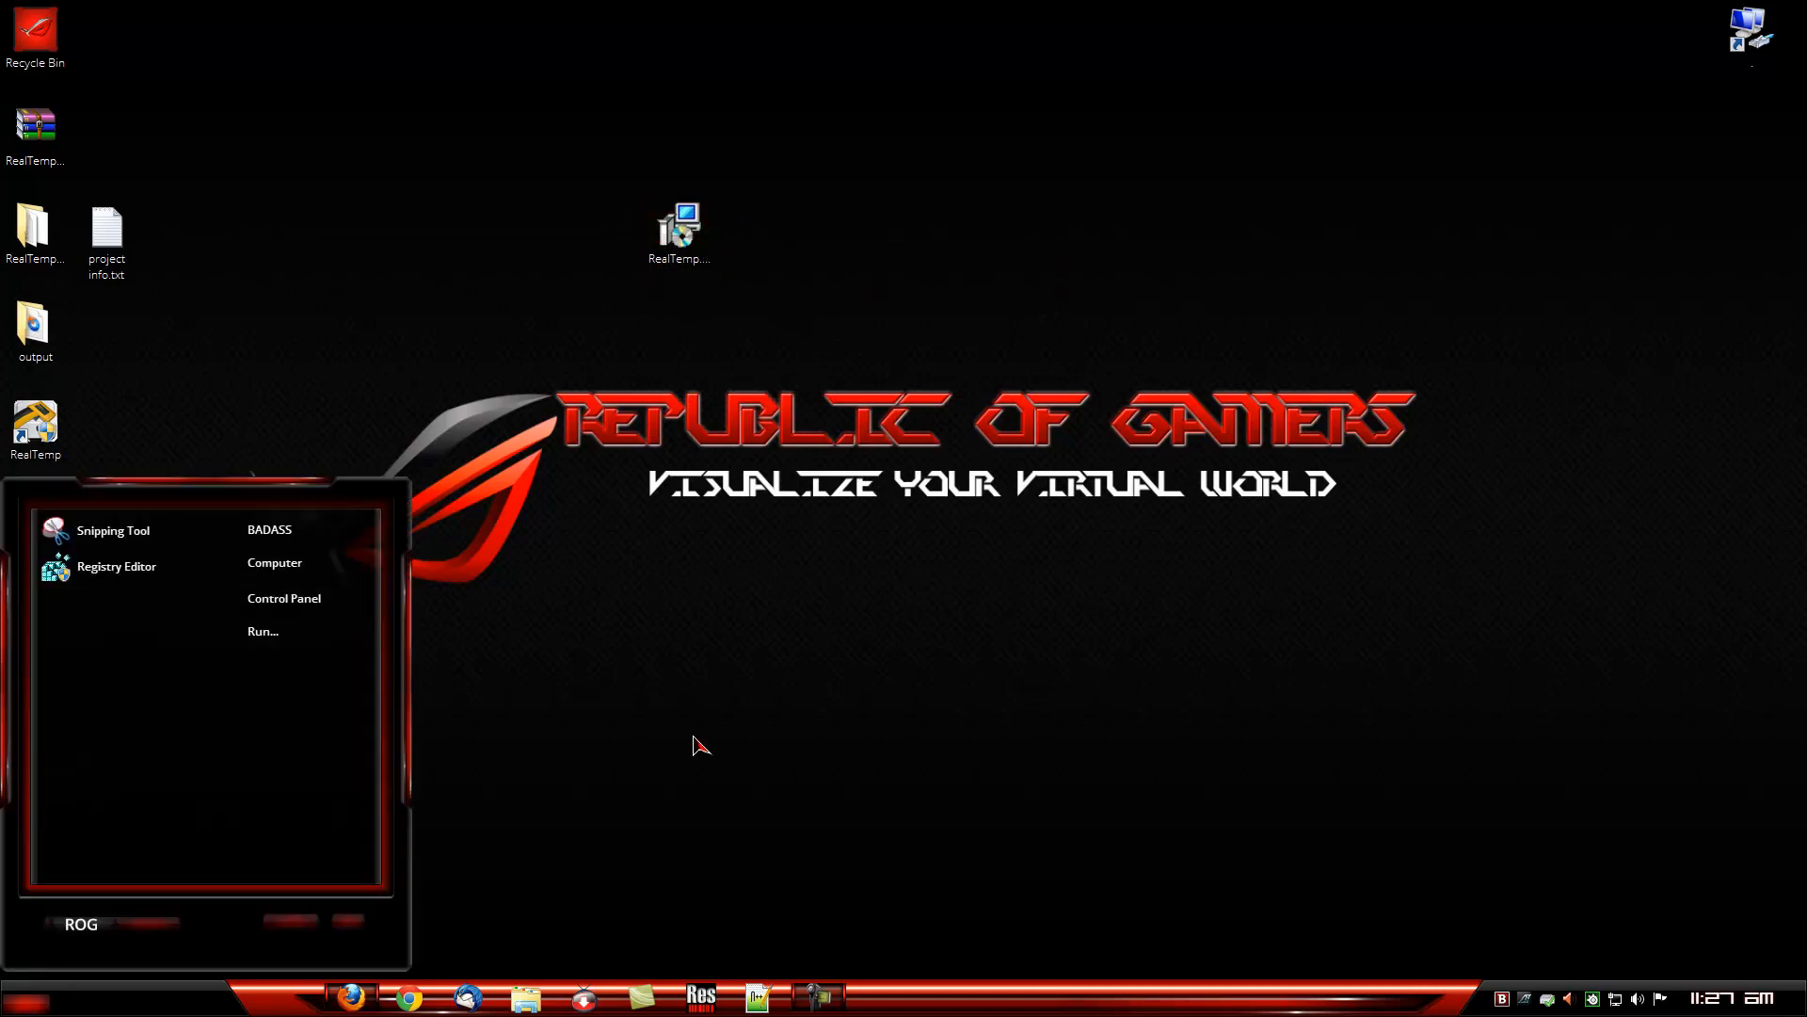
click(322, 602)
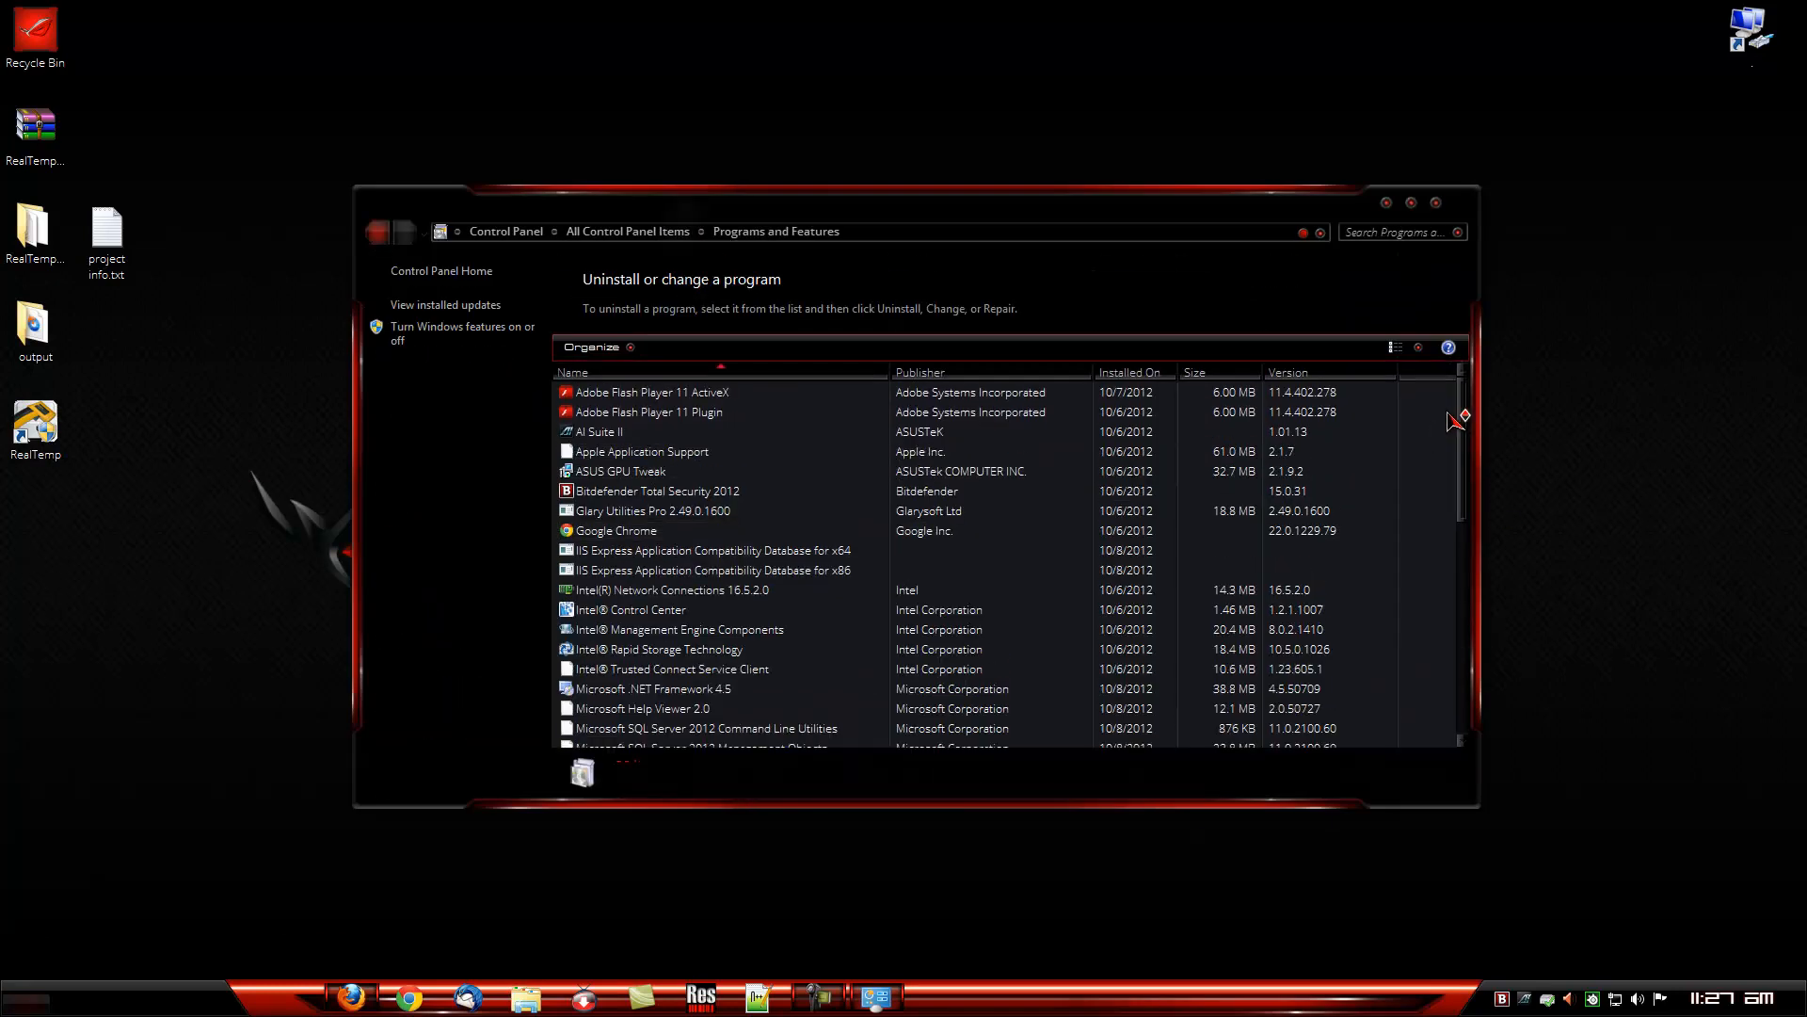
drag(1468, 412, 1487, 710)
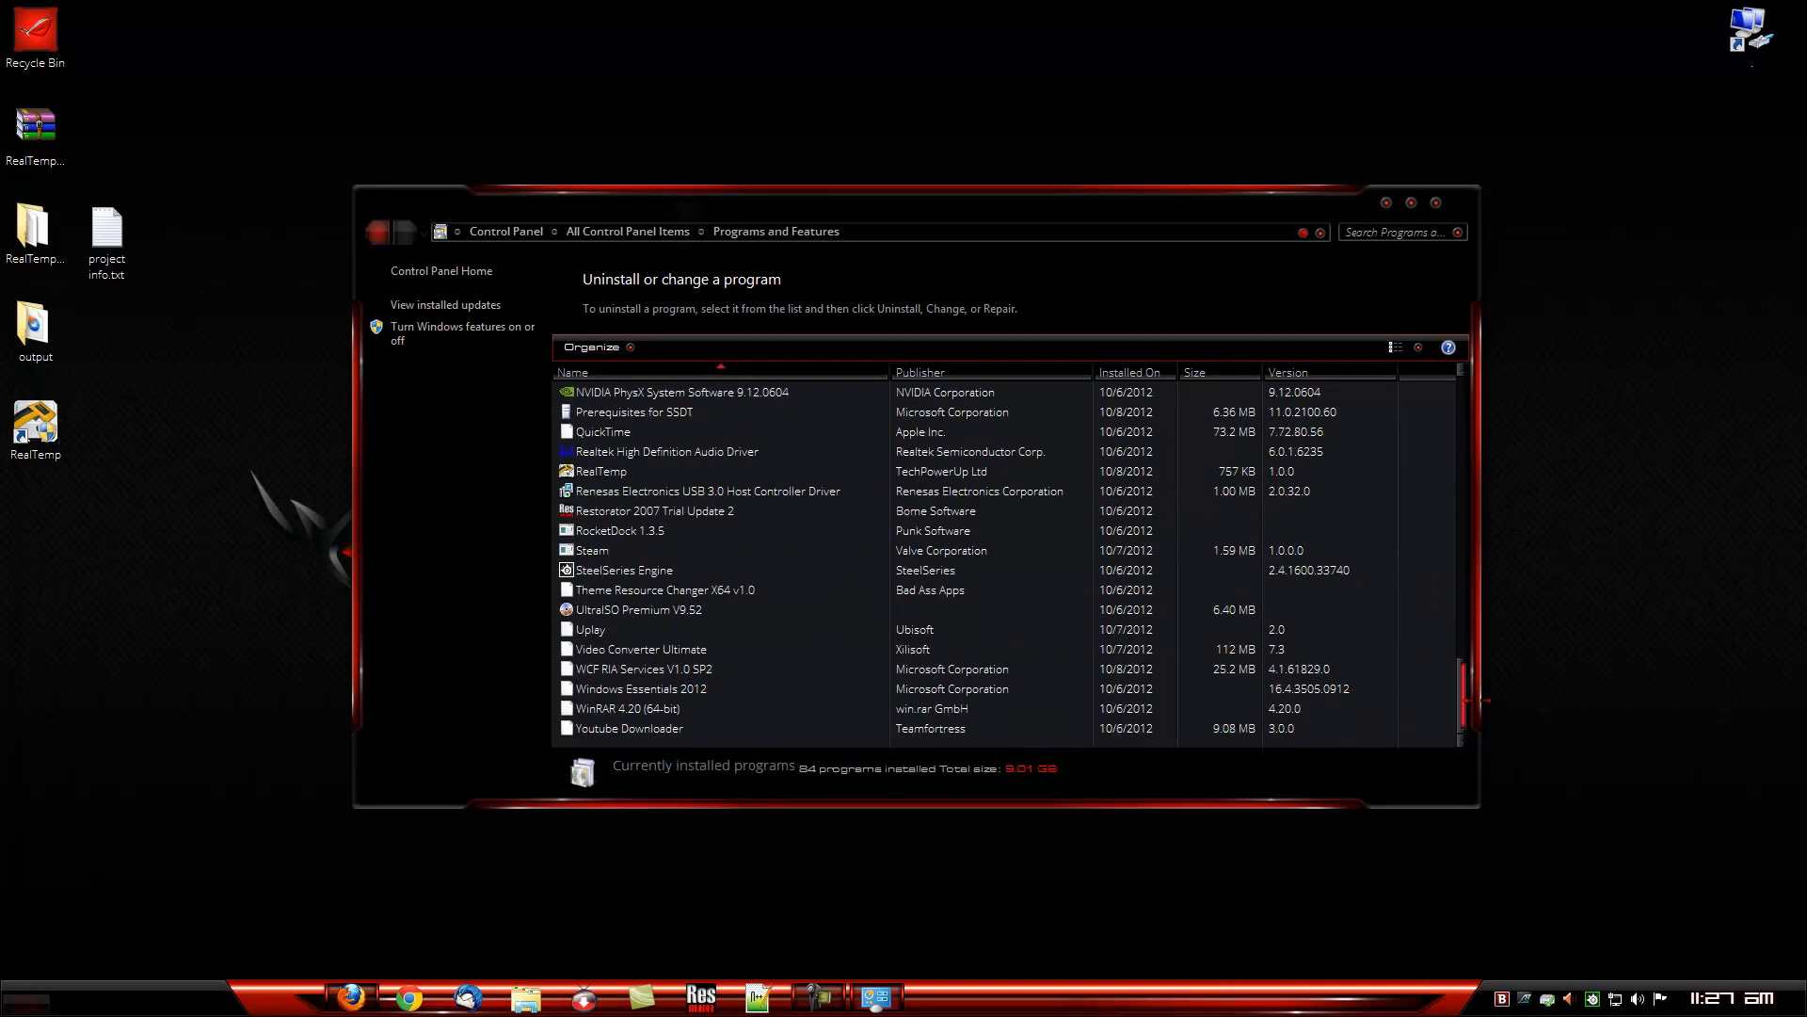
click(610, 472)
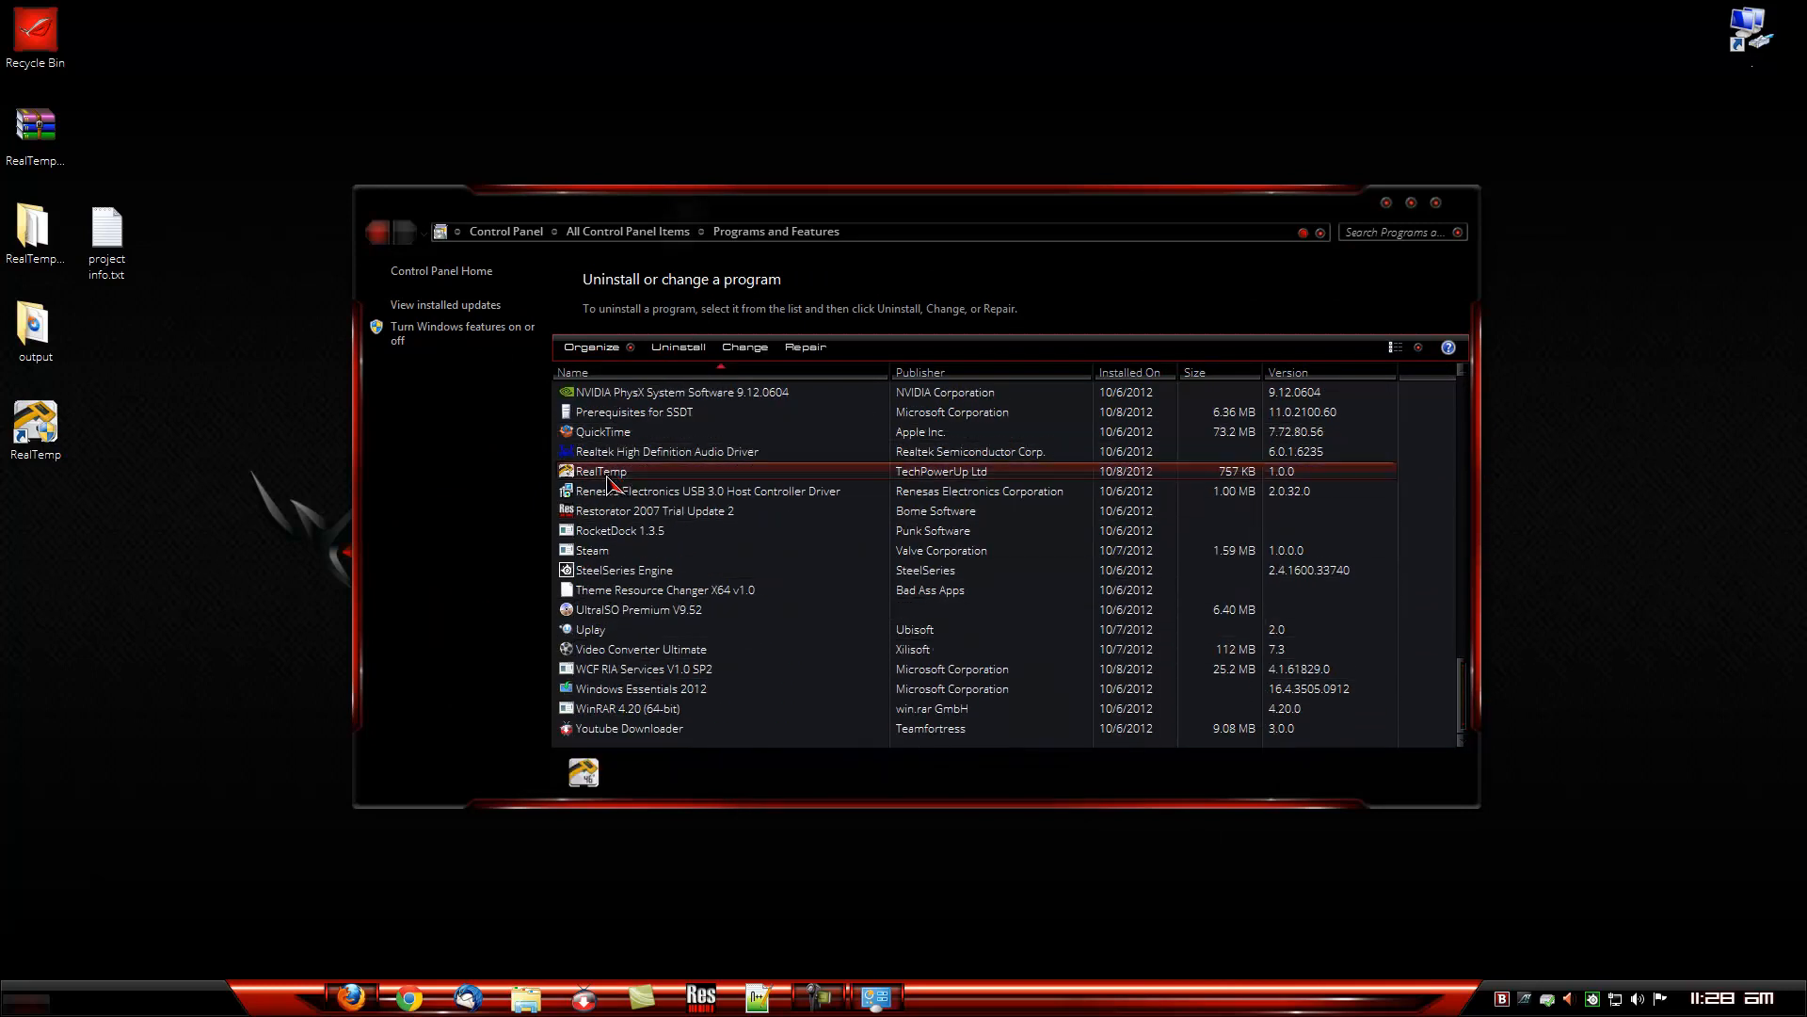
click(675, 353)
click(979, 491)
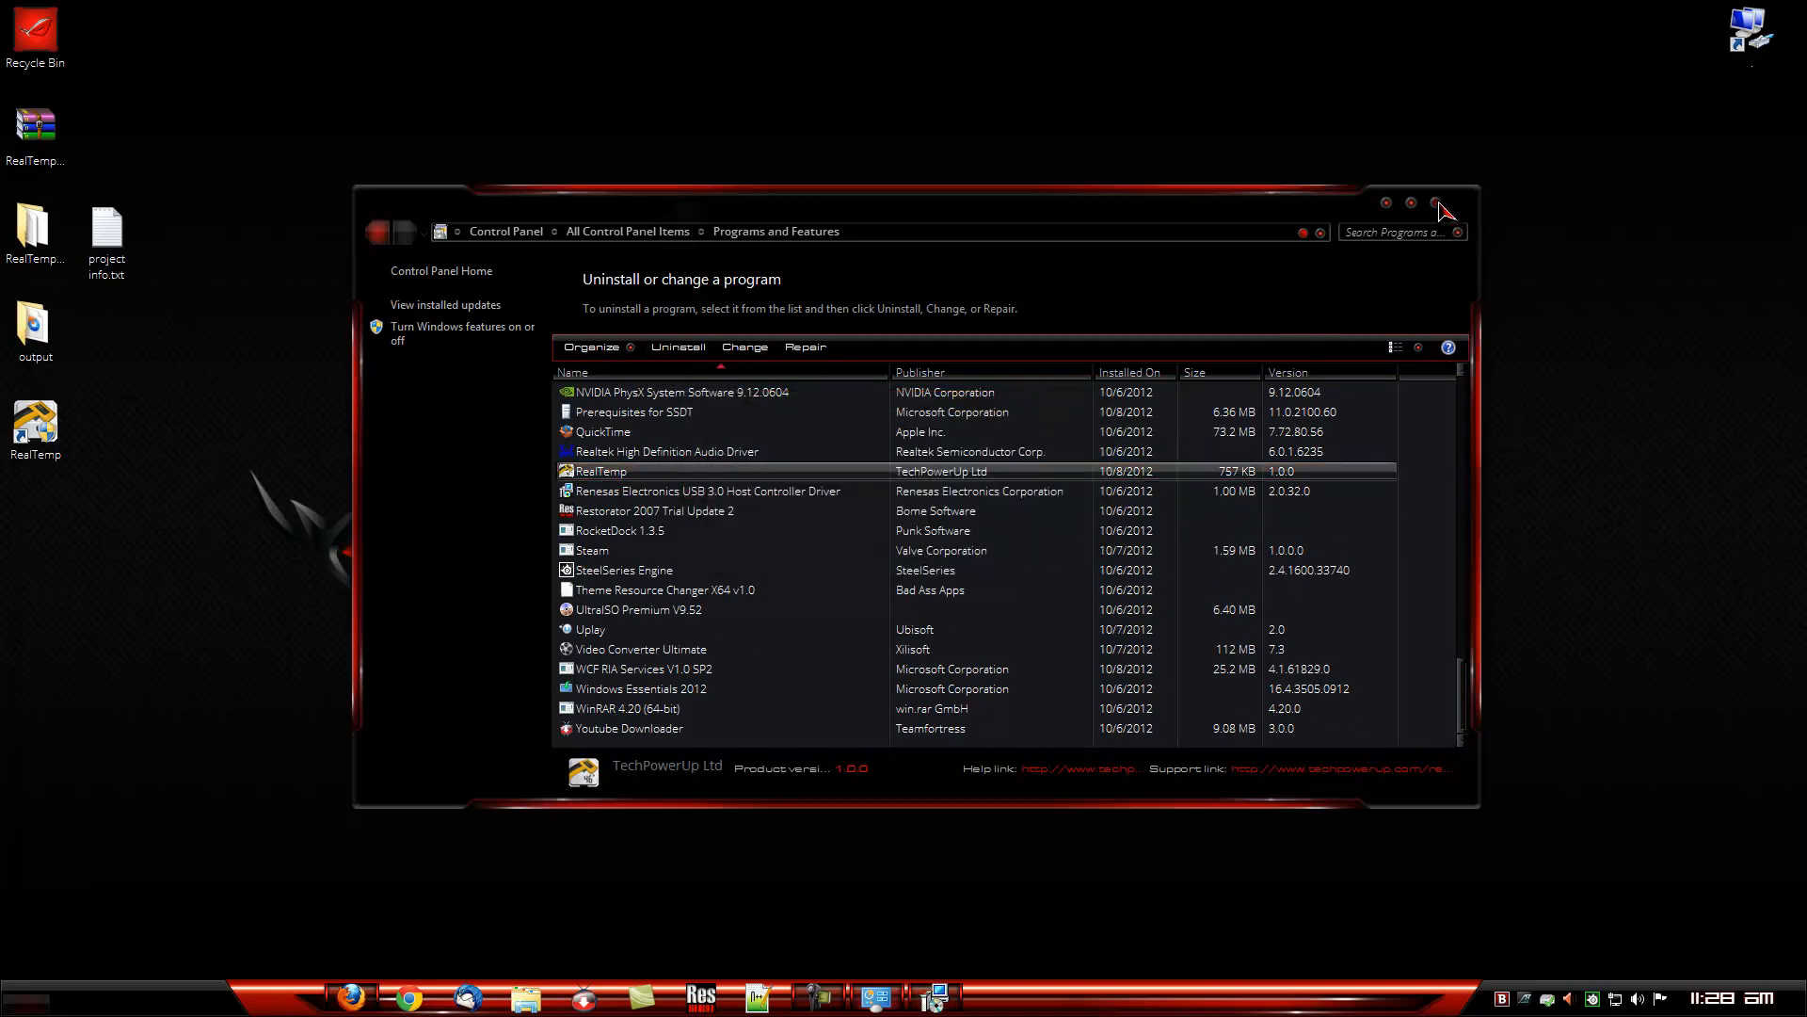
click(1436, 203)
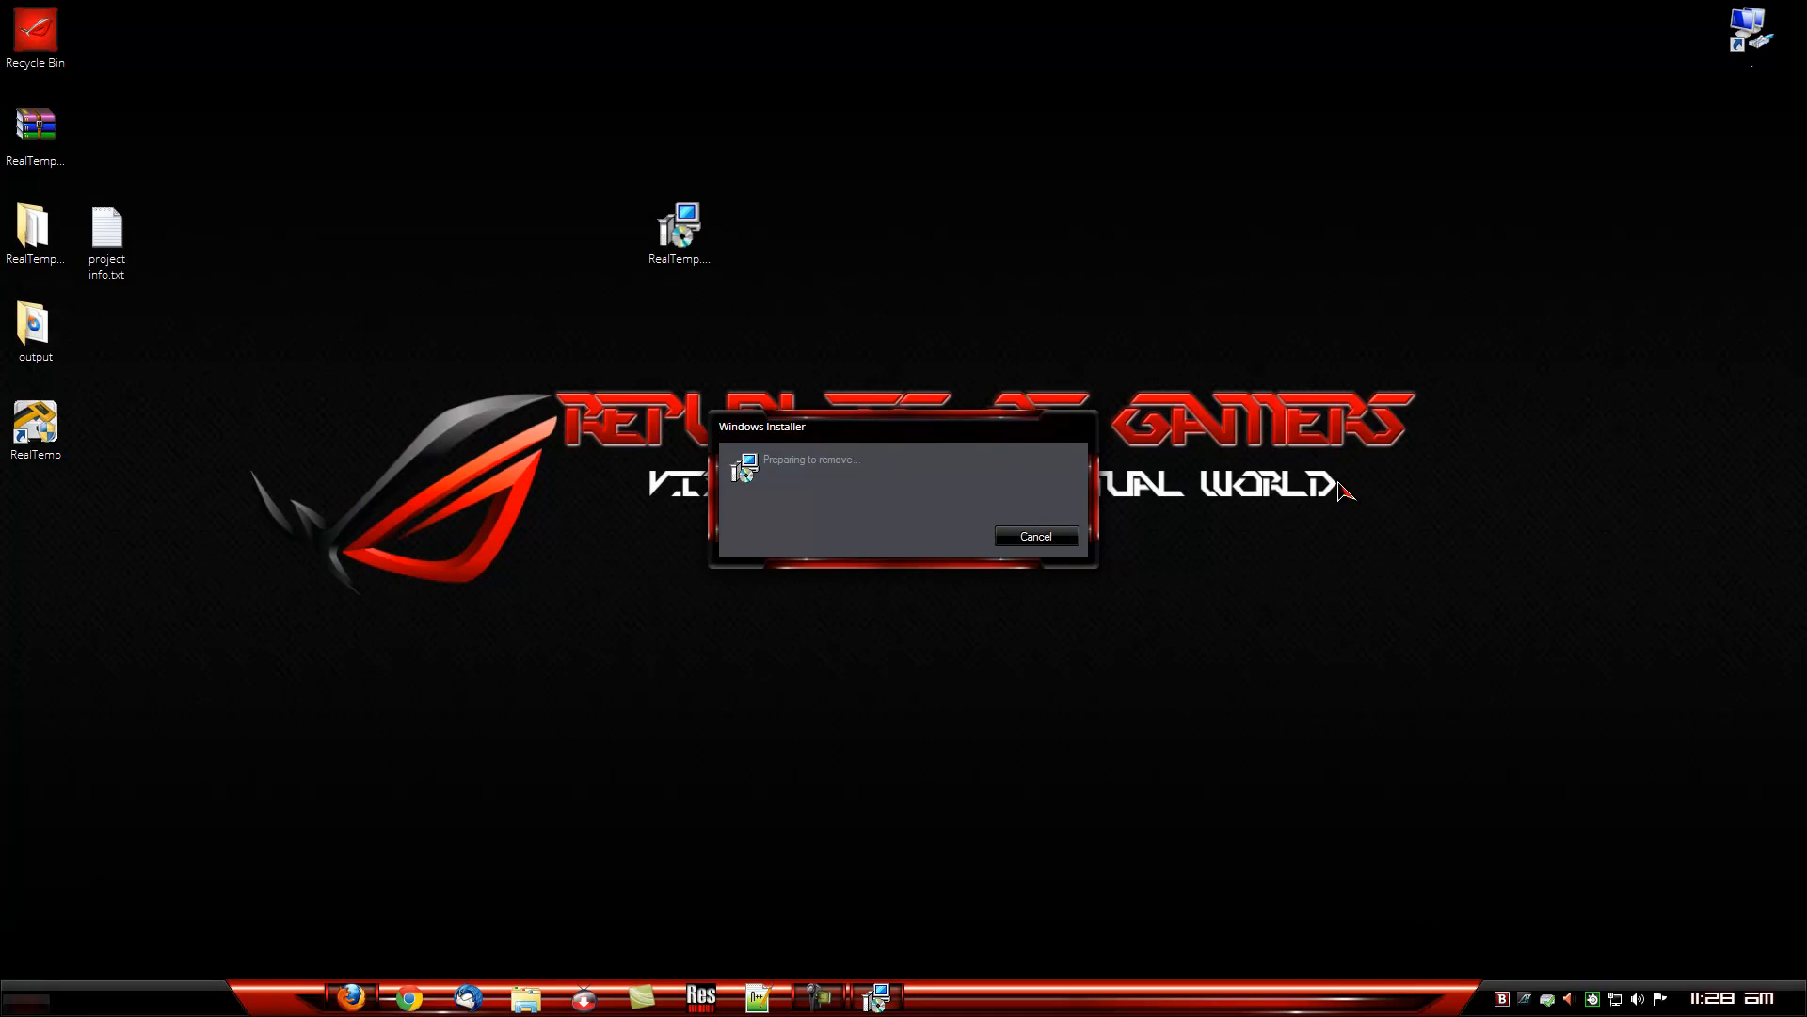